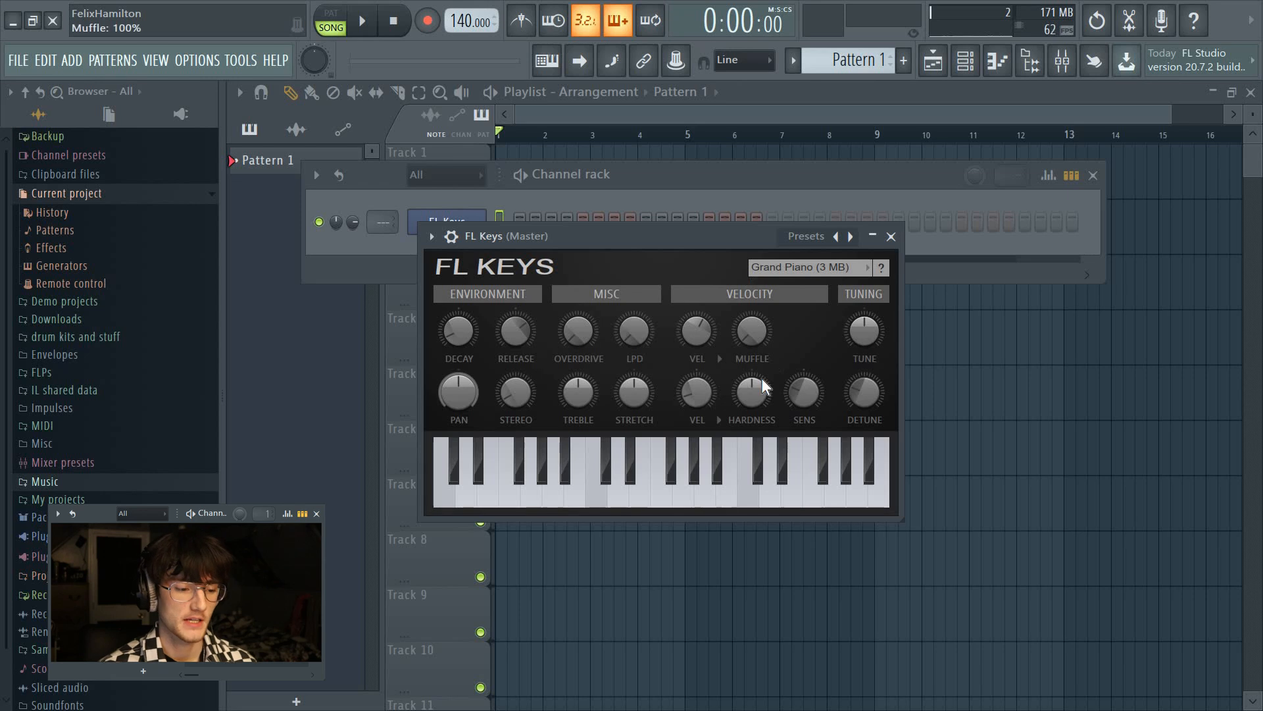
- Set the FL Keys hardness to 8% and the project tempo to 176 BPM
left_click_drag(748, 404, 748, 398)
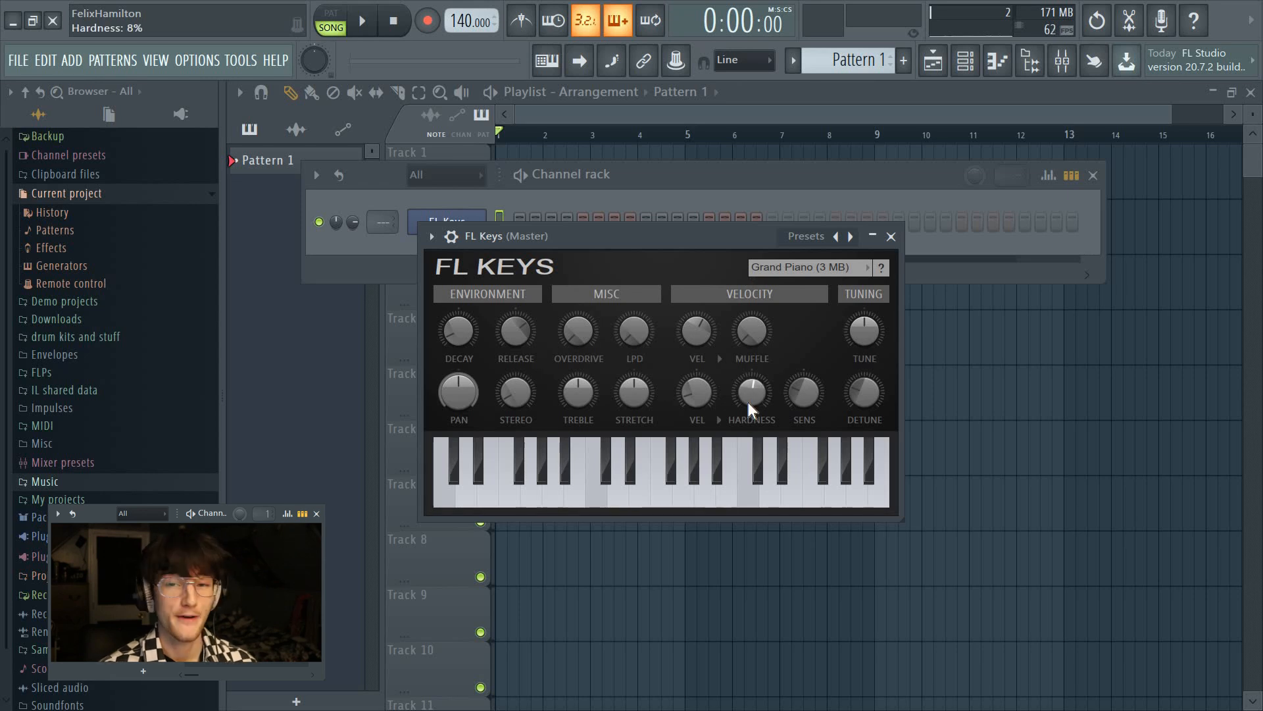
left_click(610, 172)
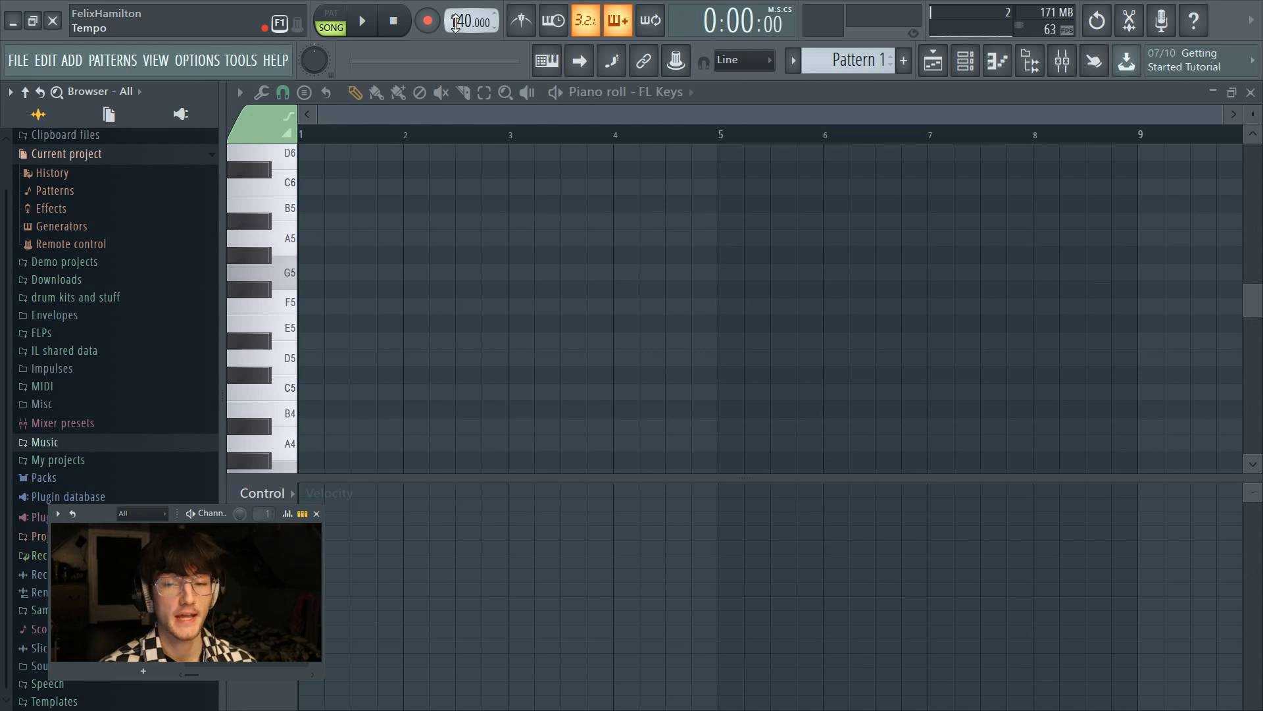
left_click_drag(470, 20, 470, 13)
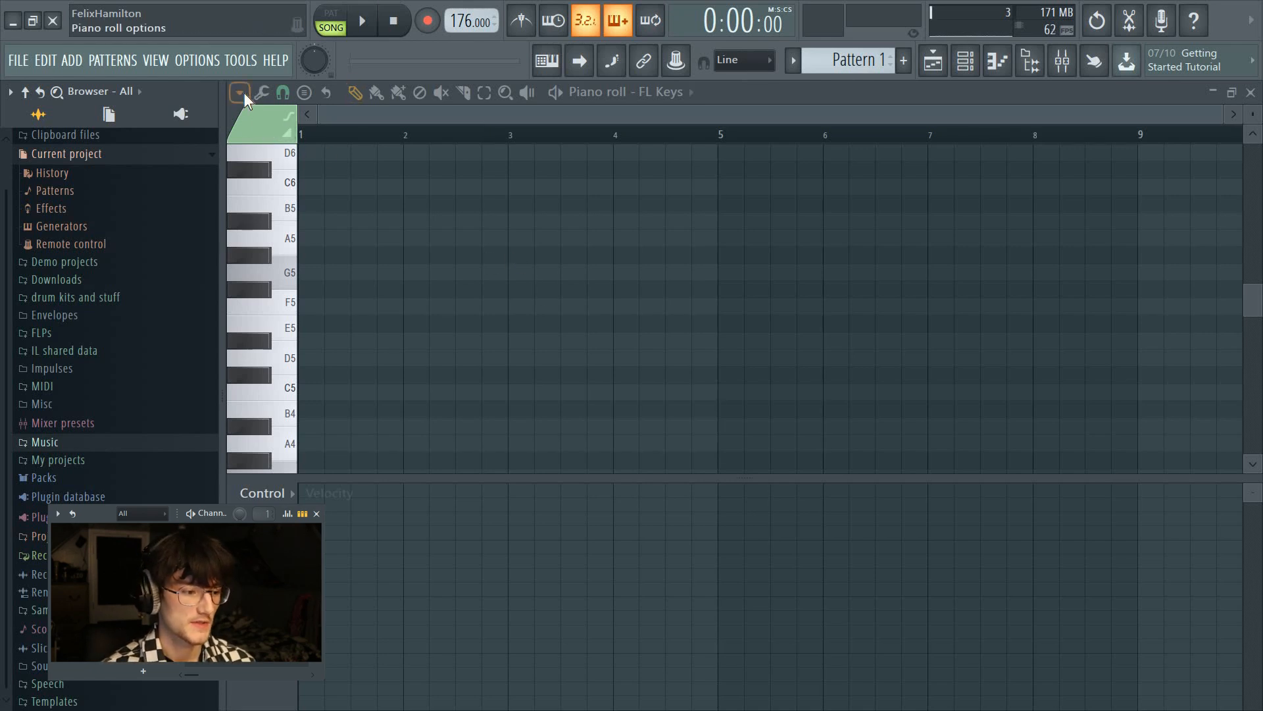
- Set the piano roll's scale highlighting to root note E, keeping the Minor Natural (Aeolian) scale
left_click(242, 92)
mouse_move(304, 197)
mouse_move(437, 213)
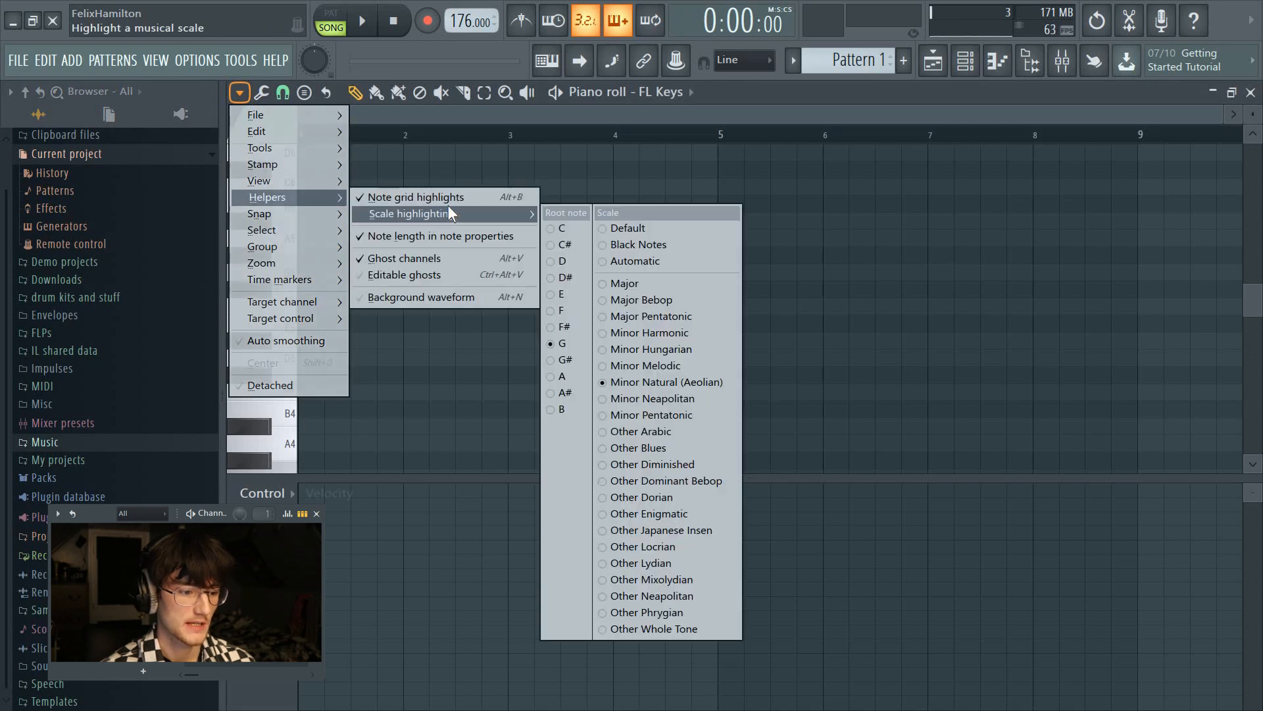
left_click(571, 293)
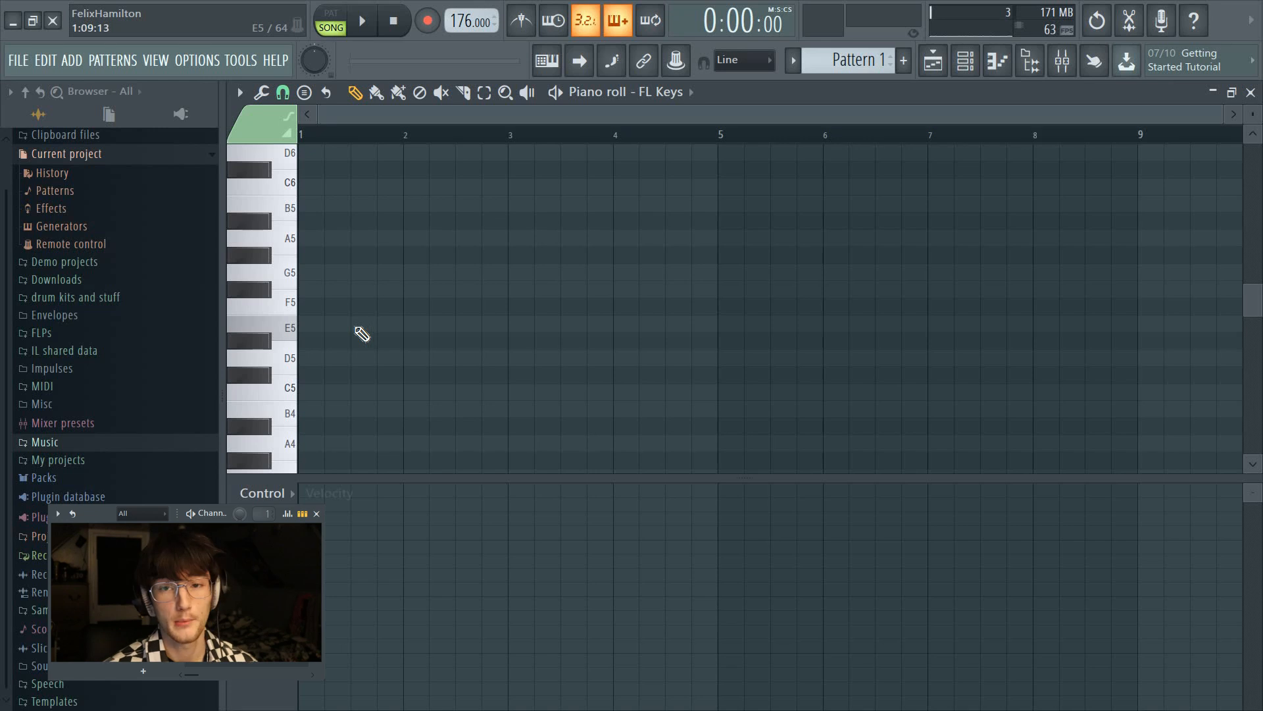
- Place an E minor chord of E5, G5 and B5 at the start of bar 1
left_click(306, 324)
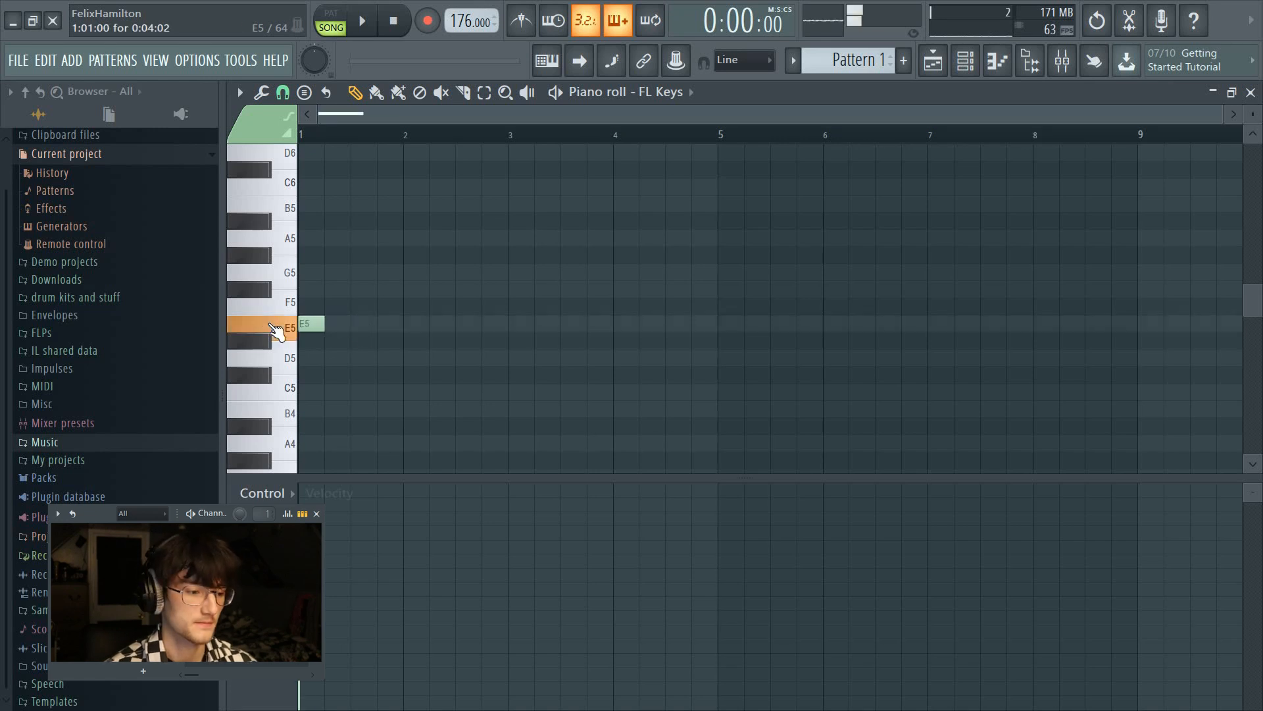
left_click(307, 272)
left_click(280, 208)
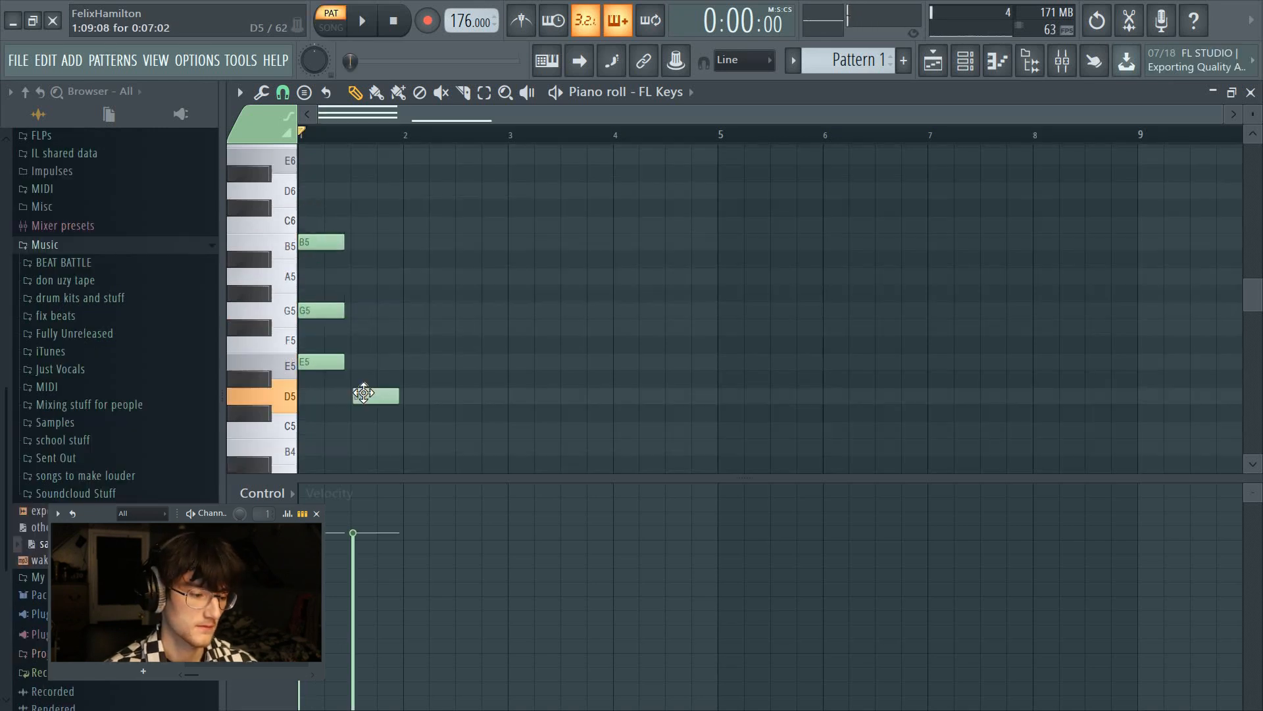
- Add a D major chord of D5, F#5 and A5 at step 13 of bar 1 and play it back
left_click_drag(359, 389, 367, 388)
right_click(371, 392)
key("space")
scroll(353, 140, "up", 4)
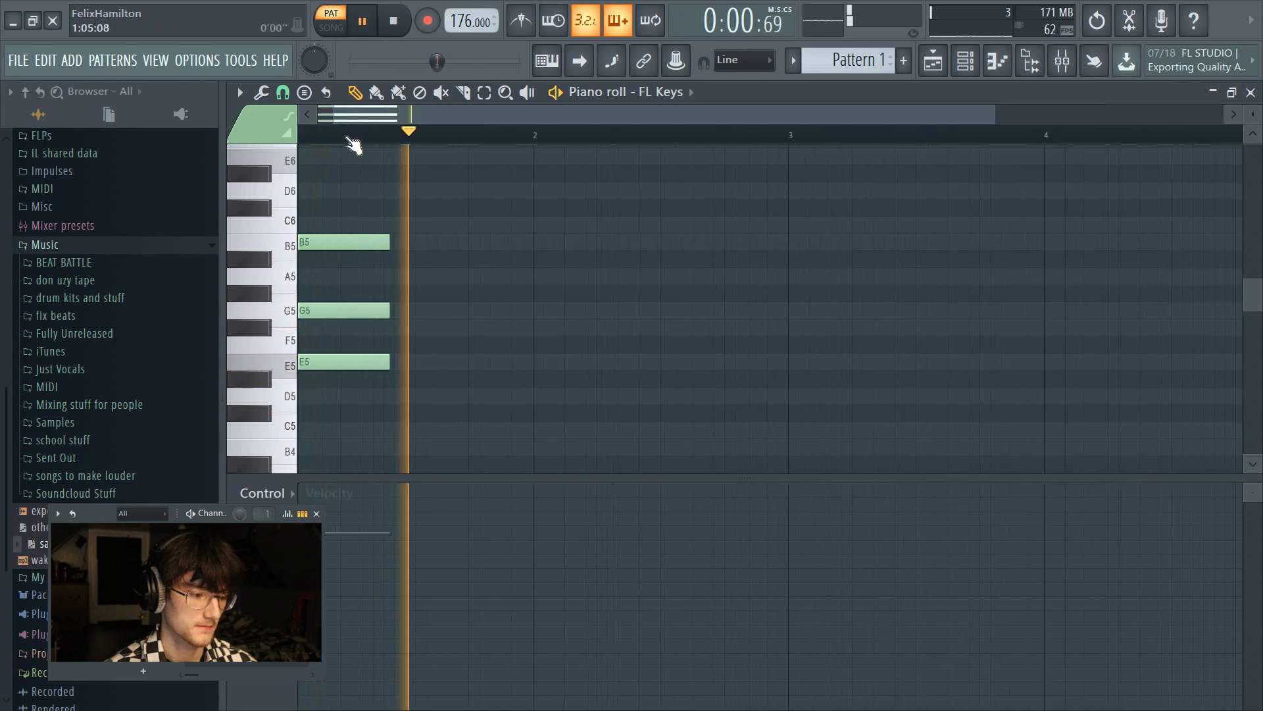
key("space")
mouse_move(459, 388)
left_mouse_down()
mouse_move(460, 403)
mouse_move(494, 403)
left_mouse_up()
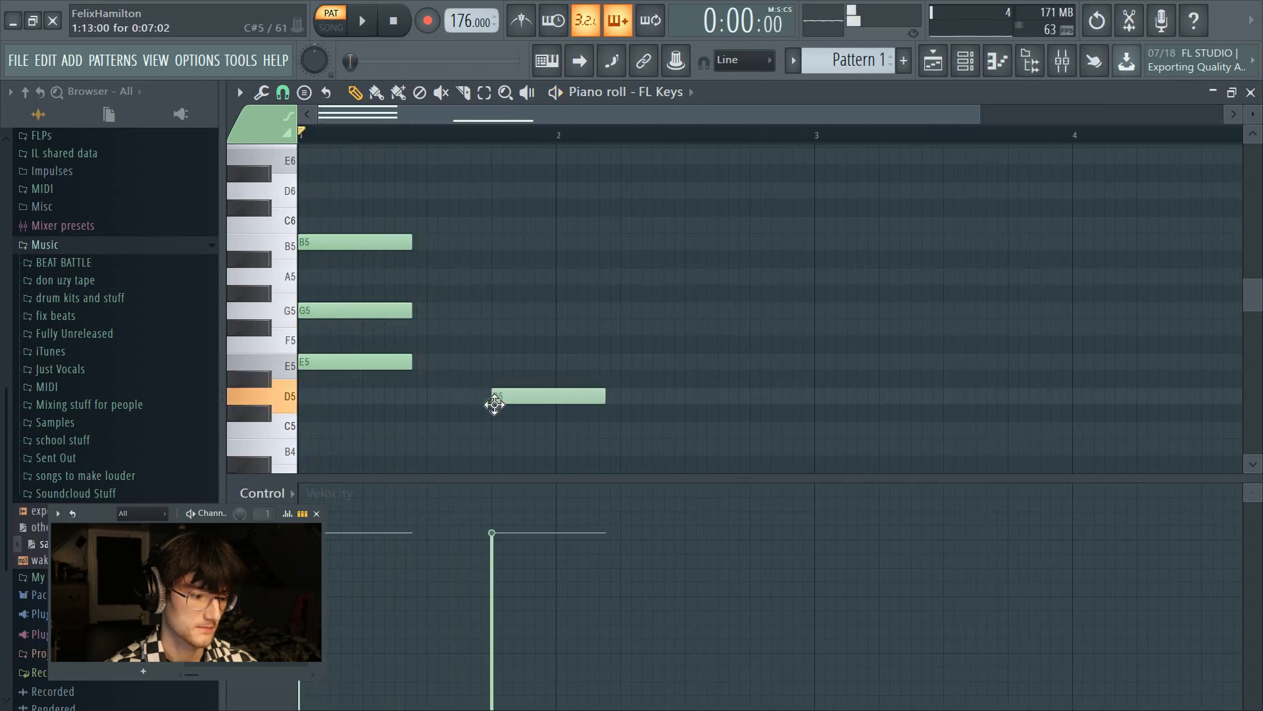
key("space")
left_click(493, 327)
left_click_drag(493, 259, 493, 277)
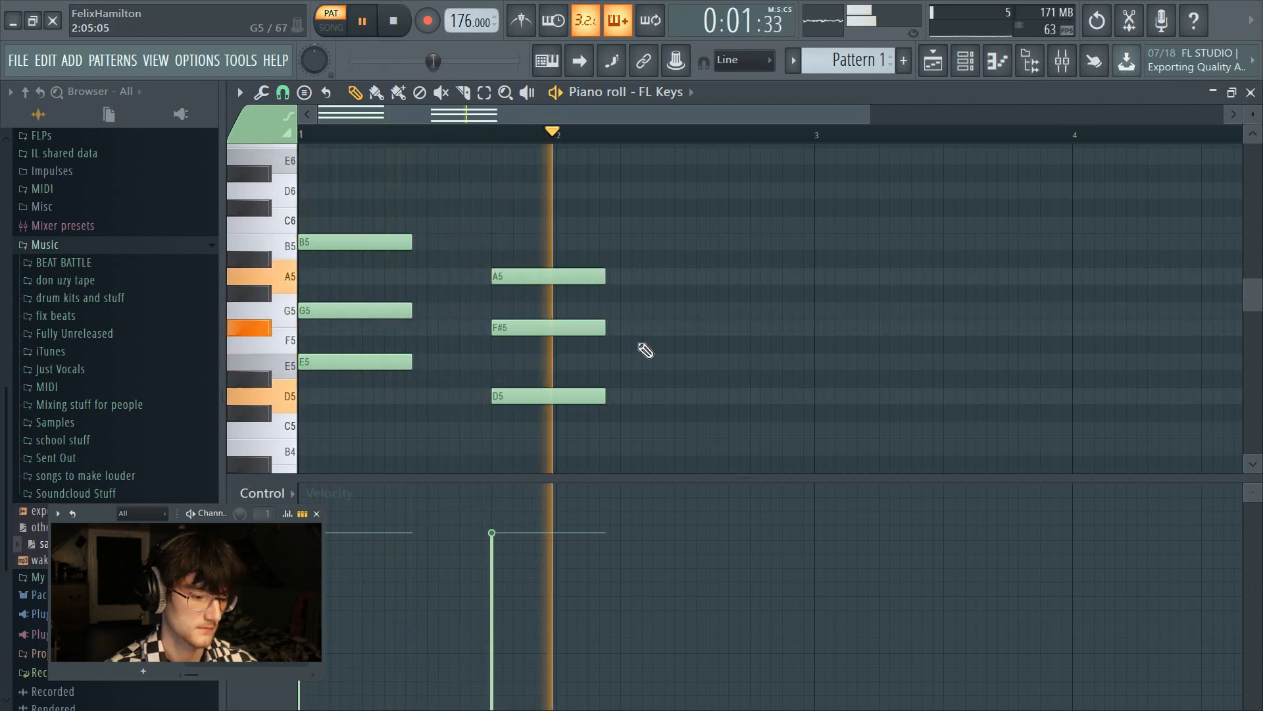
- Add a C major chord of C5, E5 and G5 in the middle of bar 2 and play the progression
key("space")
scroll(652, 349, "down", 1)
left_click(687, 405)
left_click(686, 338)
left_click(687, 286)
key("space")
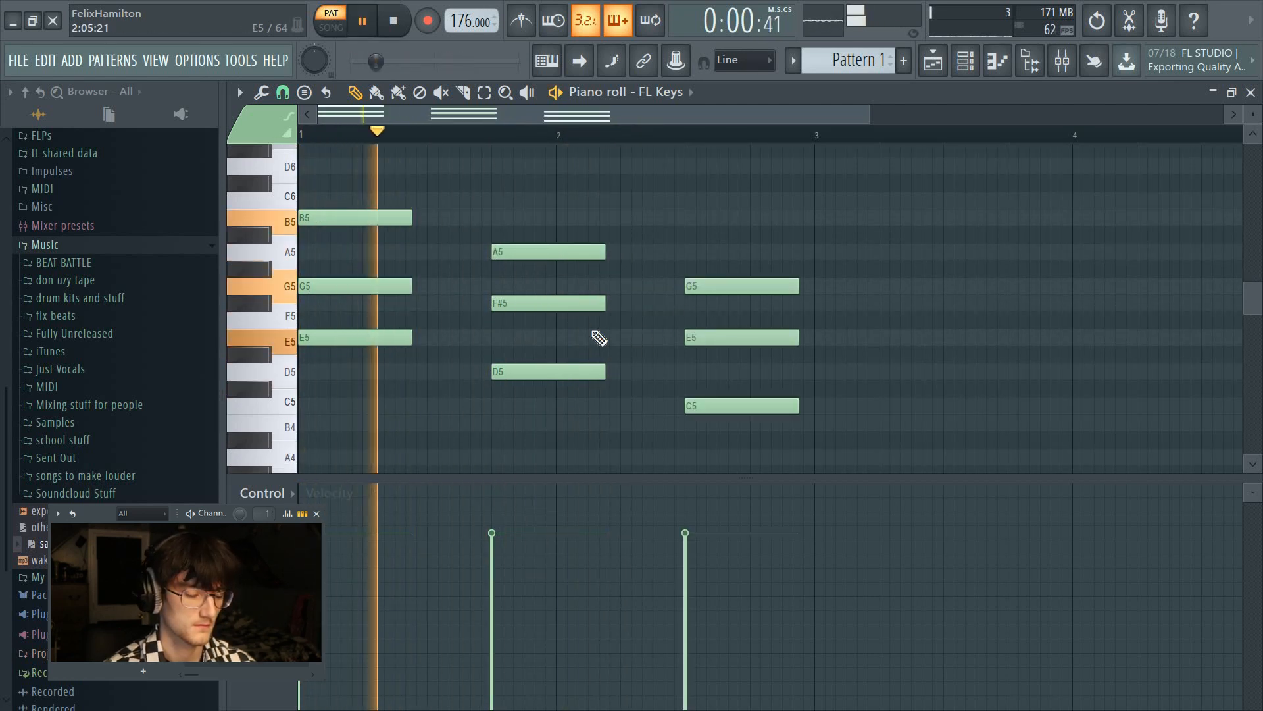
- Lengthen the chords so each reaches the next one and the C major chord ends at bar 3, then play them back
left_click_drag(380, 193, 513, 309)
left_click_drag(783, 460, 793, 466)
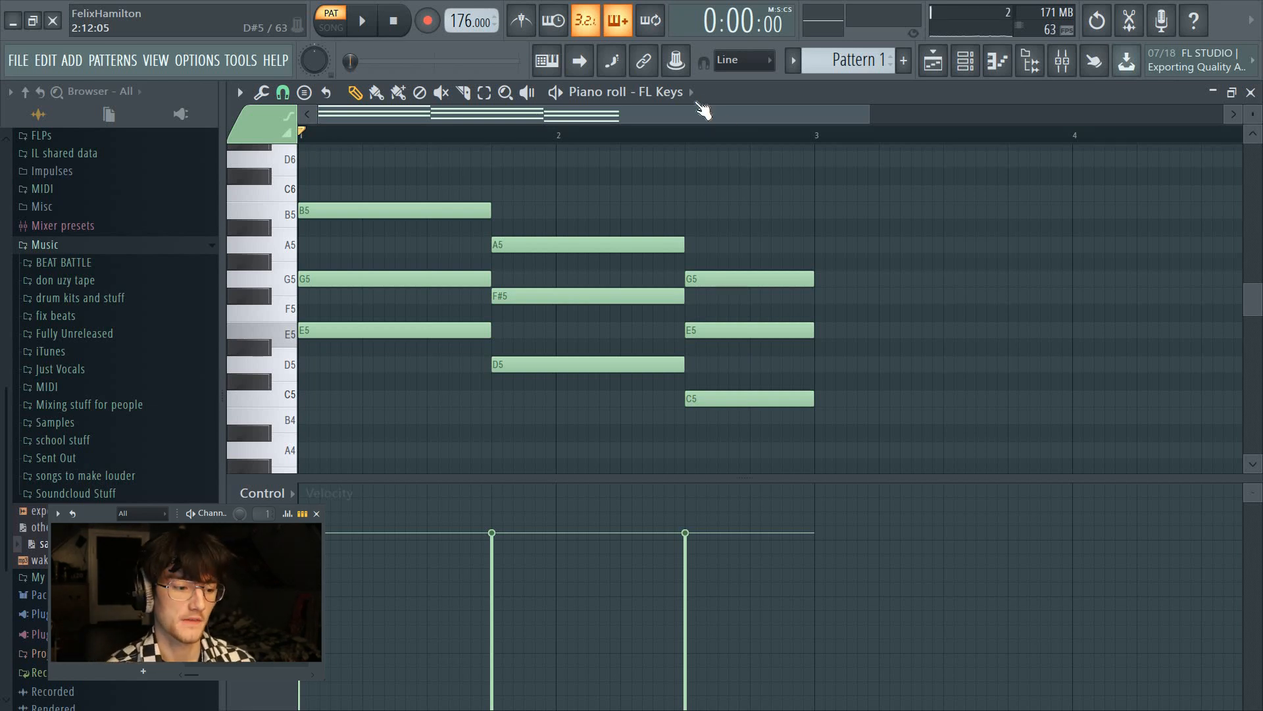
left_click(626, 366)
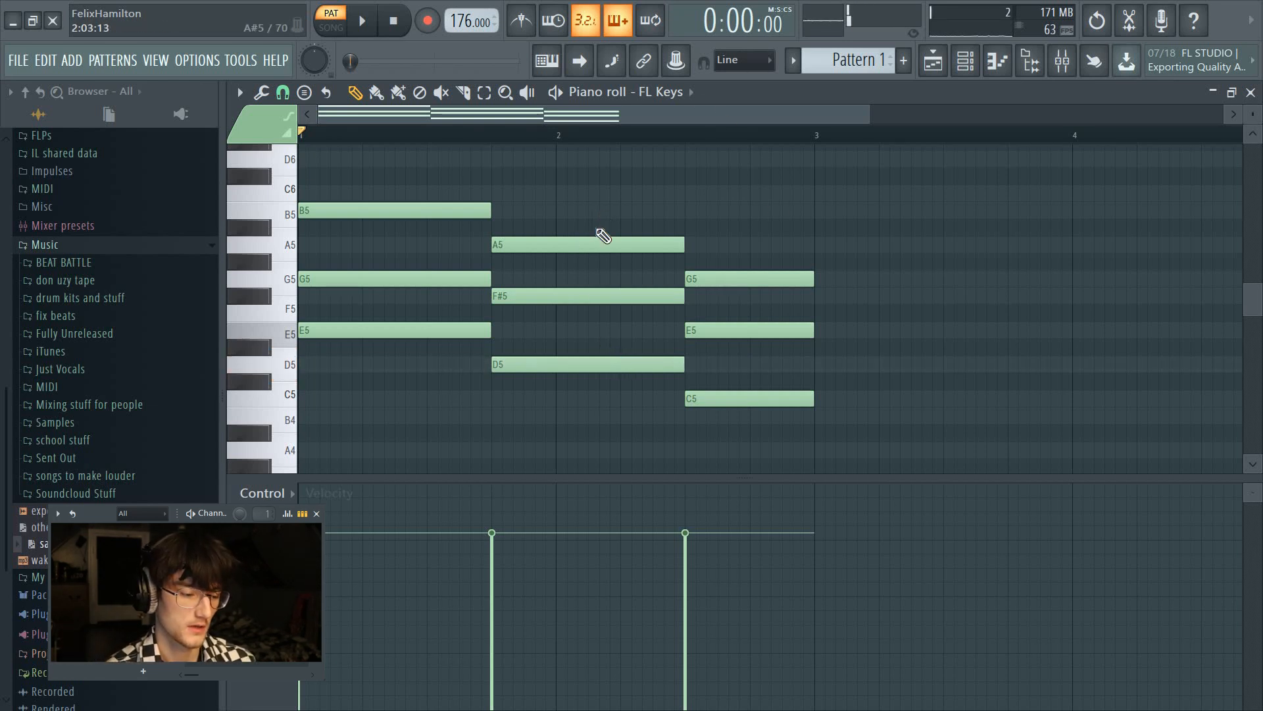
key("space")
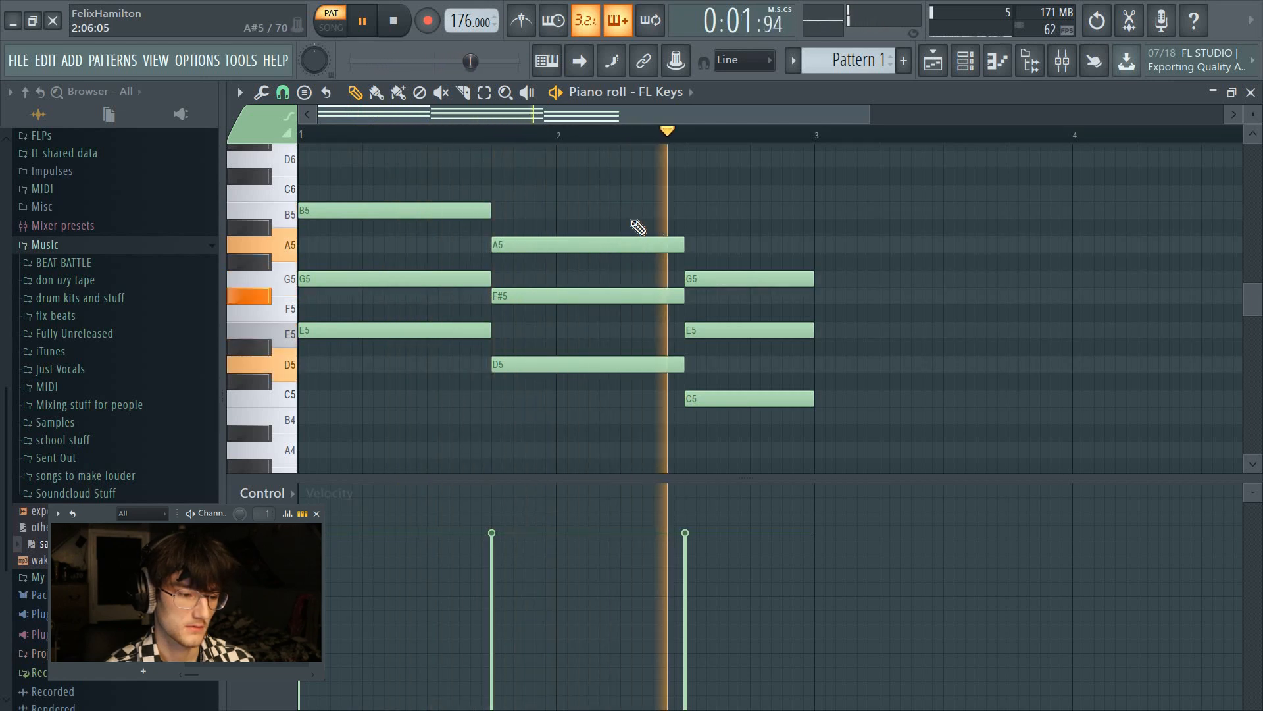
key("space")
- Copy the D major chord to the start of bar 3 and play the progression
left_click_drag(635, 198, 609, 434)
left_click_drag(579, 365, 905, 365)
left_click(927, 415)
key("space")
right_click(971, 423)
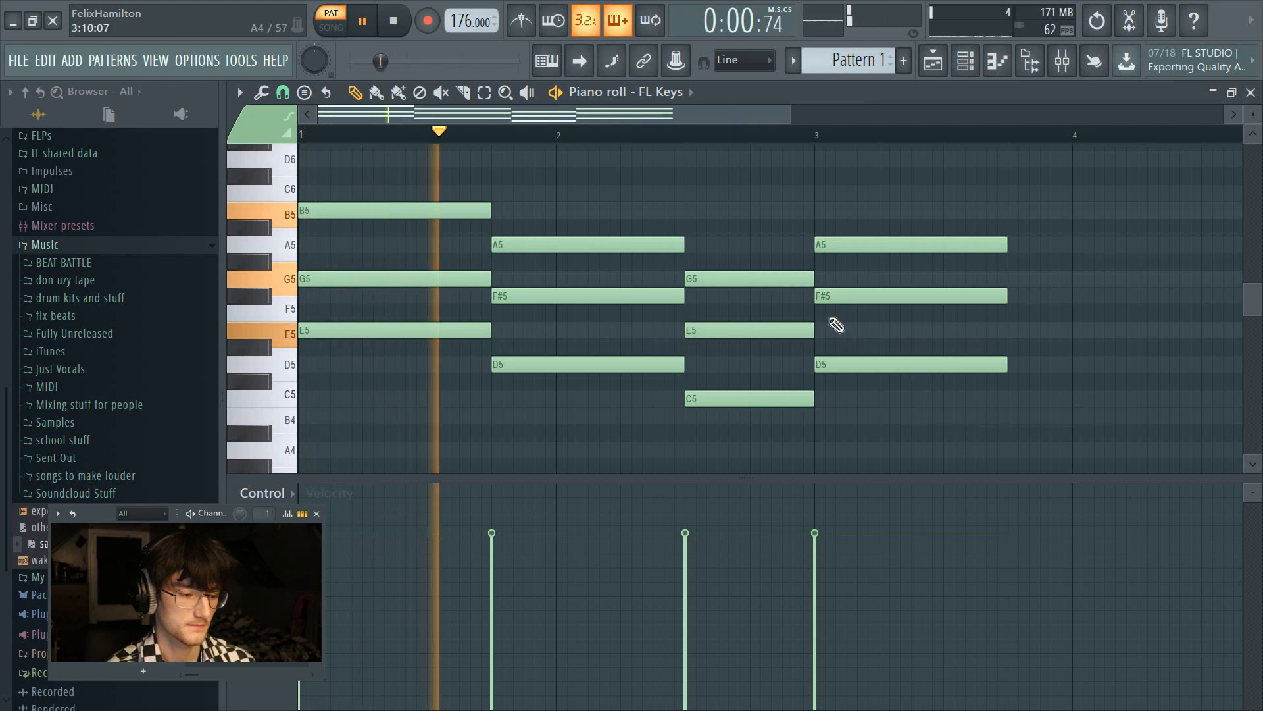
scroll(717, 151, "down", 2)
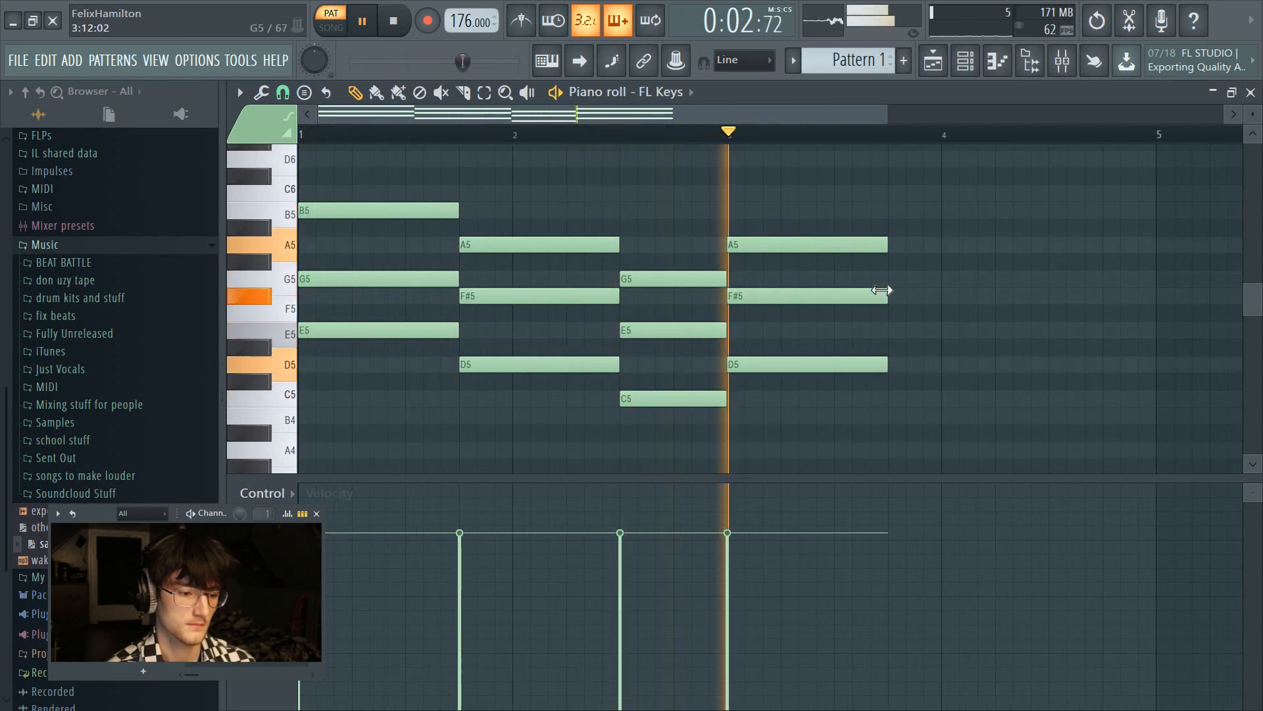
key("space")
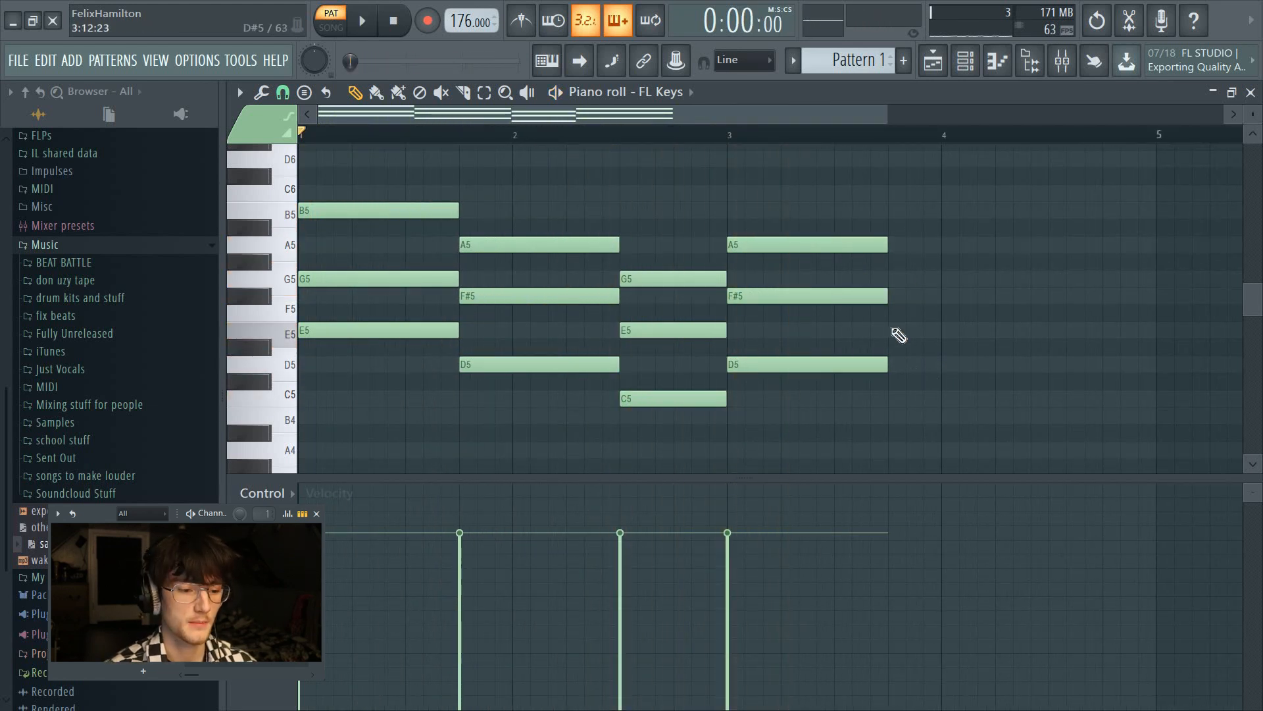
- Place an E minor chord of E5, G5 and B5 directly after the D major chord in bar 3
left_click(893, 331)
left_click(893, 280)
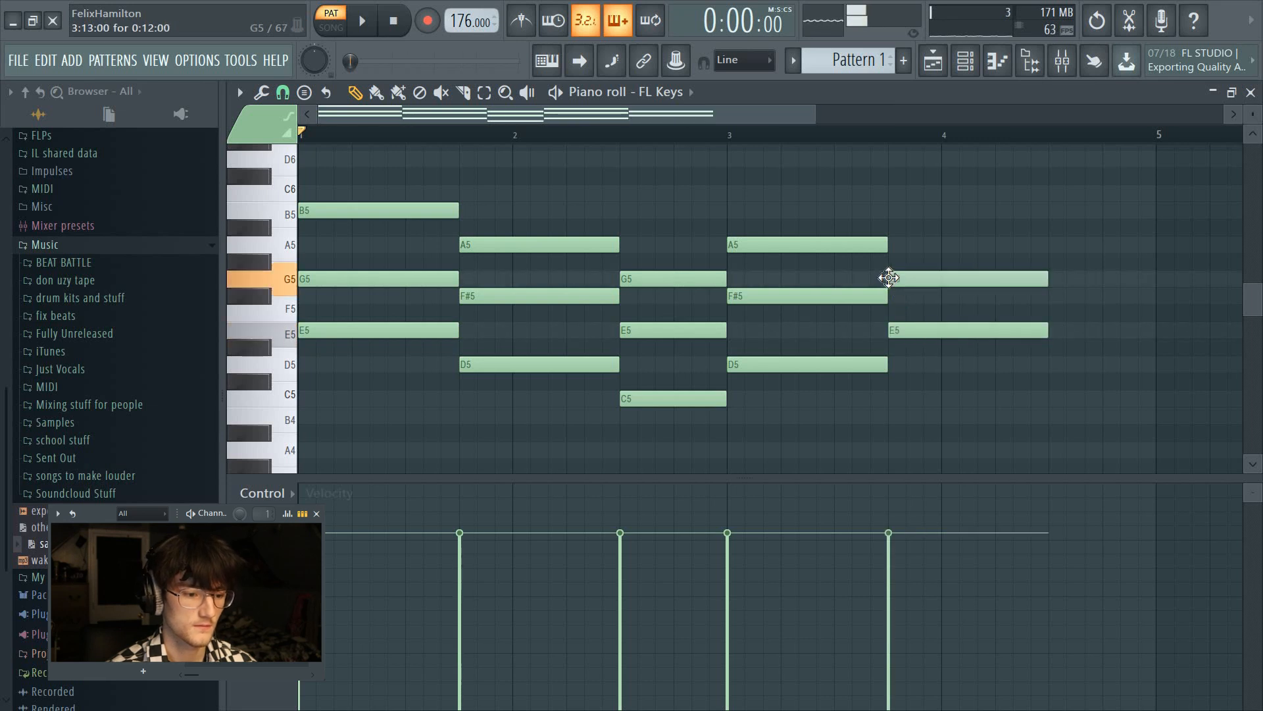
left_click(890, 209)
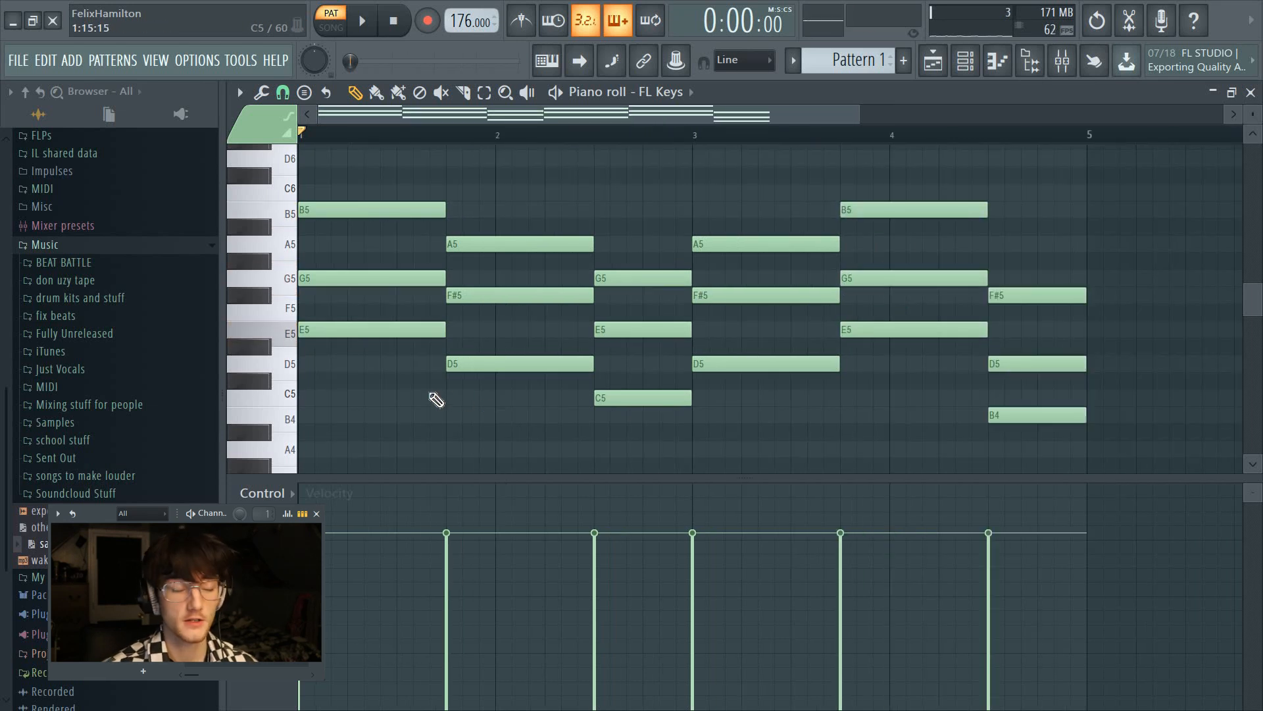
- Duplicate the lowest note of all six chords and move the copies down one octave as a bass line
left_click(372, 329, "ctrl+shift")
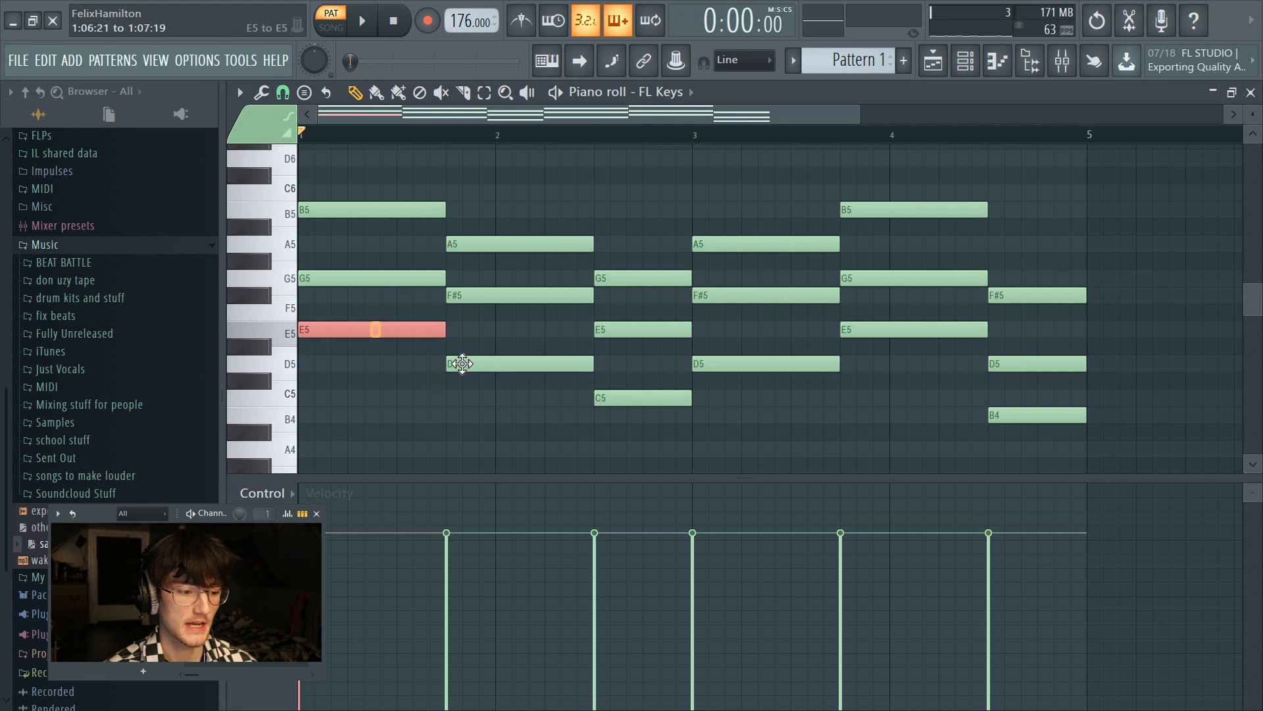
left_click(459, 364, "ctrl+shift")
left_click(601, 399, "ctrl+shift")
left_click(790, 364, "ctrl+shift")
left_click(929, 330, "ctrl+shift")
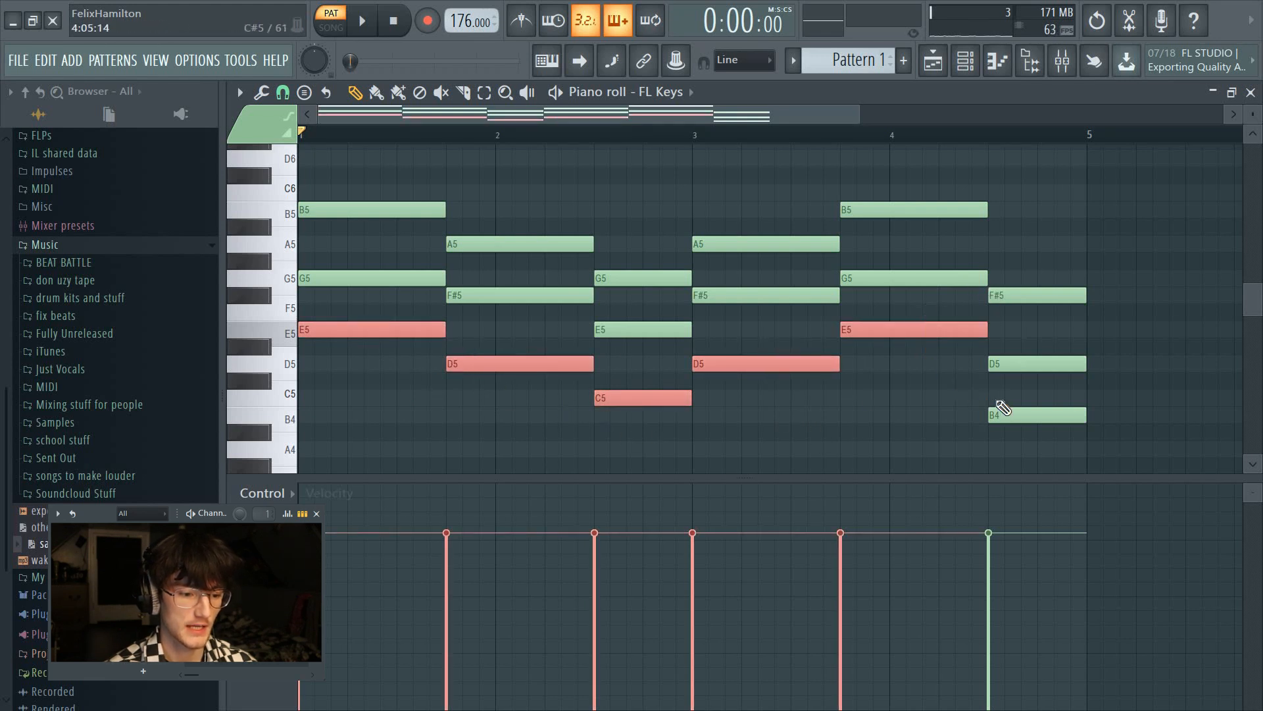
left_click(1019, 414, "ctrl+shift")
key("ctrl+c")
key("ctrl+v")
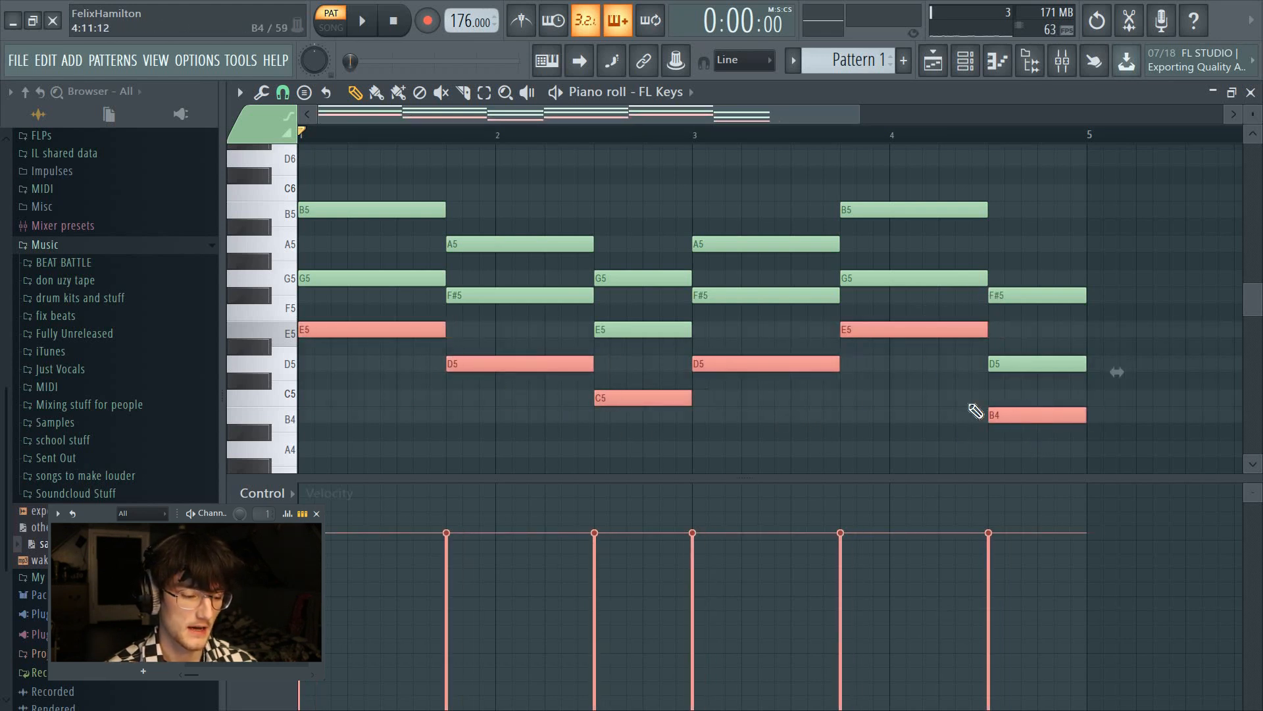
key("ctrl+Down")
scroll(586, 288, "down", 5)
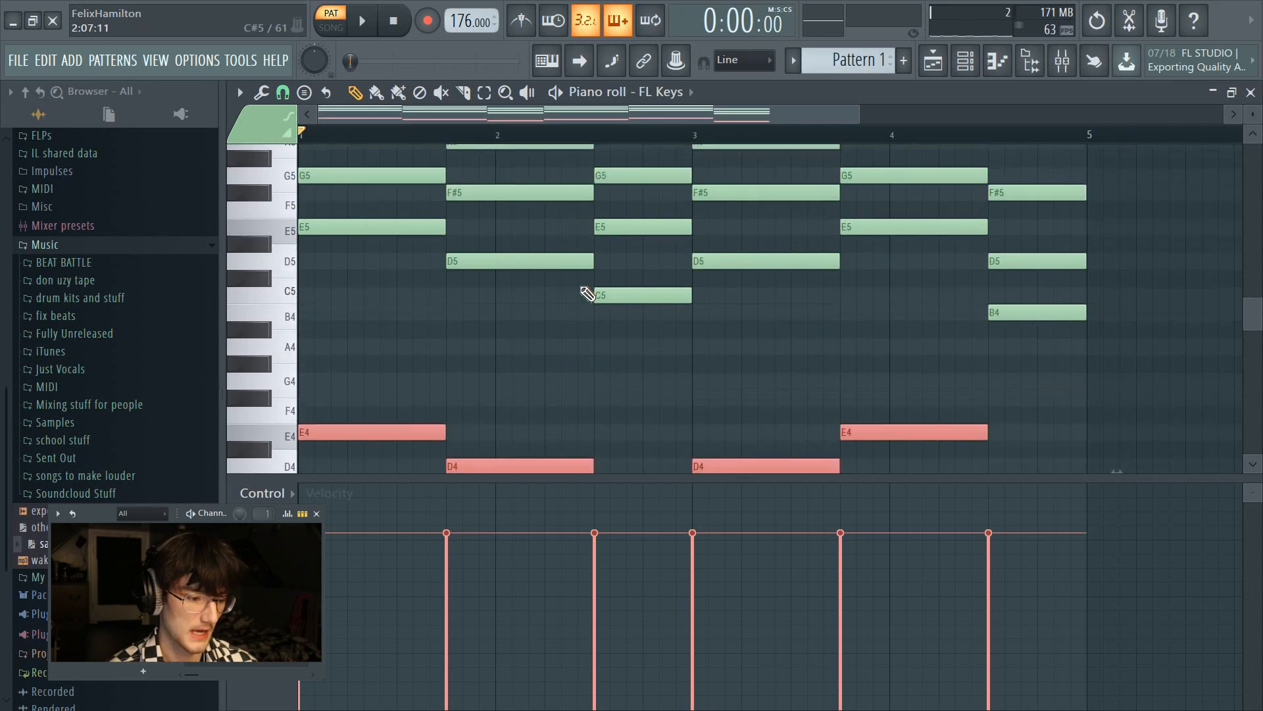
- Slightly lower the velocity of the copied bass notes, deselect them and play the whole progression
scroll(761, 318, "down", 4)
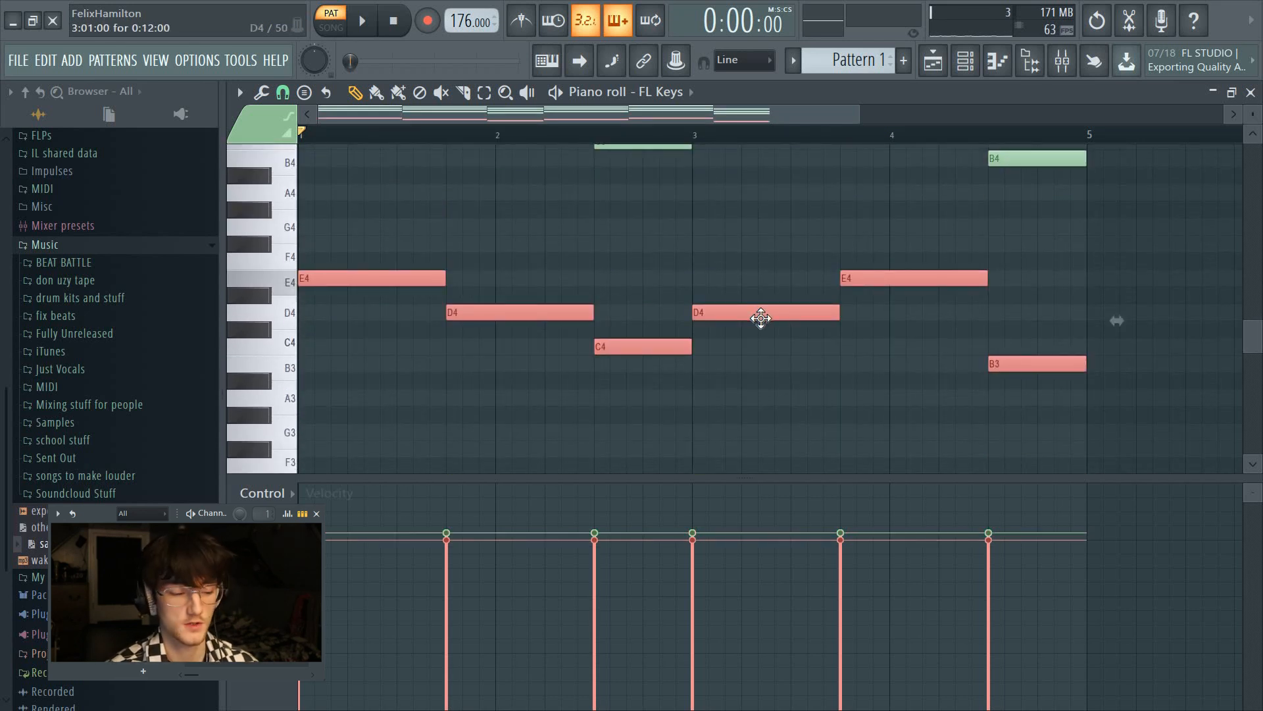
key("space")
key("ctrl+d")
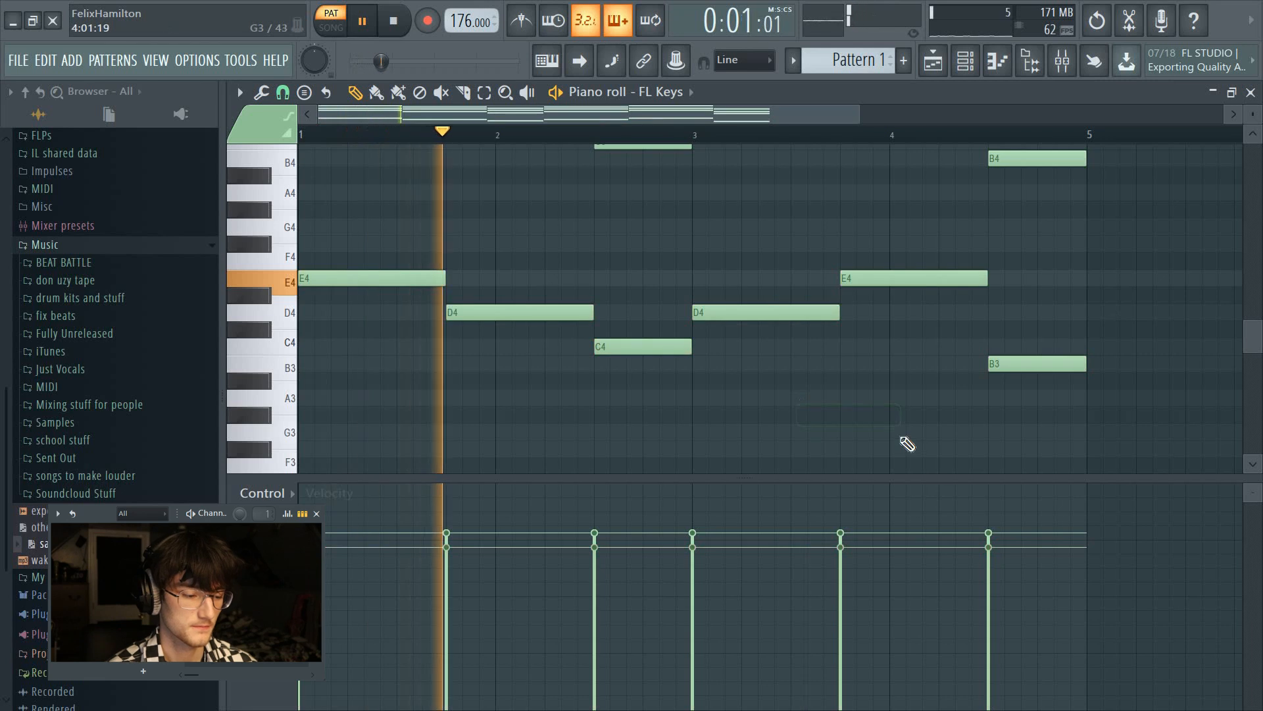
scroll(894, 429, "up", 1)
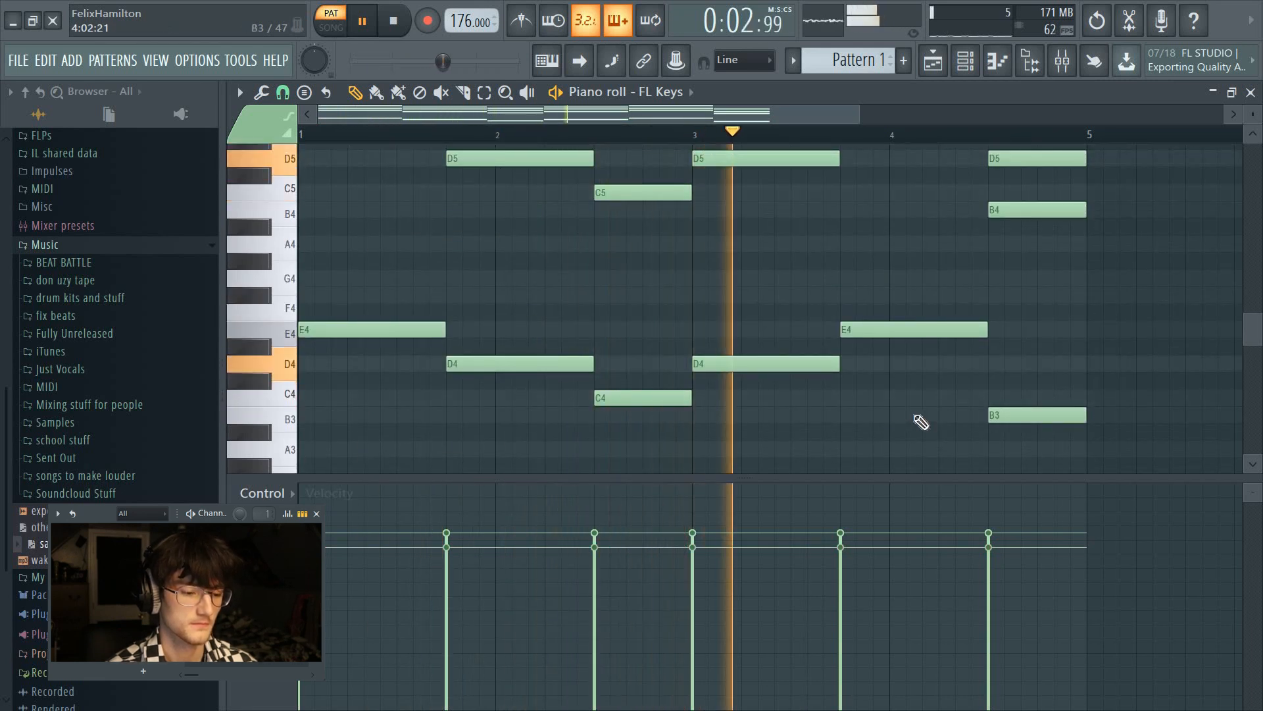
scroll(1038, 431, "up", 2)
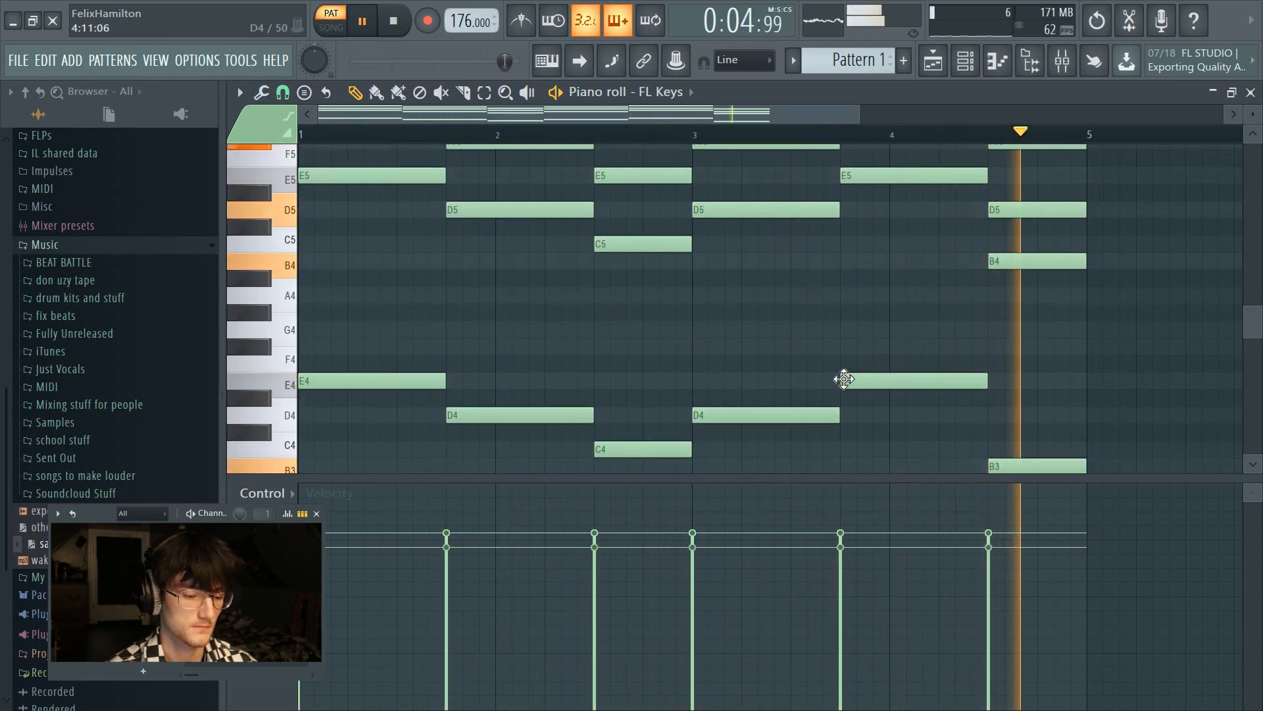
key("space")
- Play back the melody notes above the chords to hear how they fit together
scroll(693, 310, "up", 1)
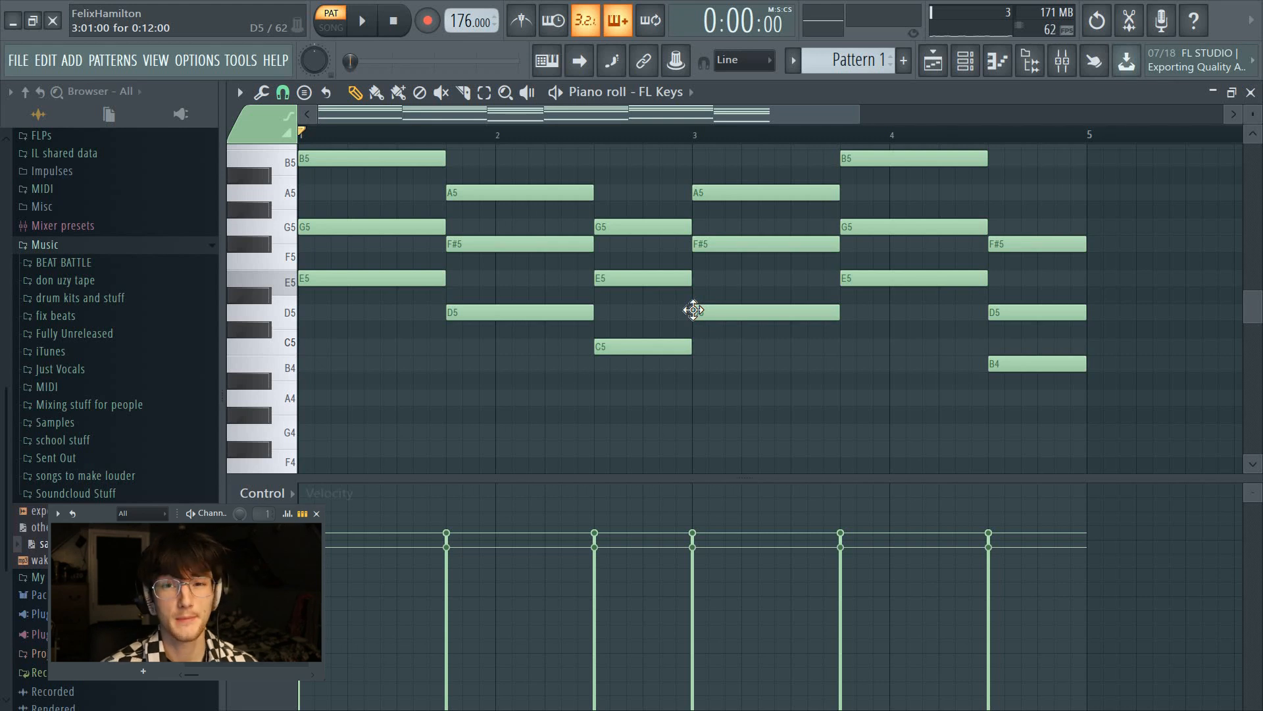
scroll(587, 288, "up", 3)
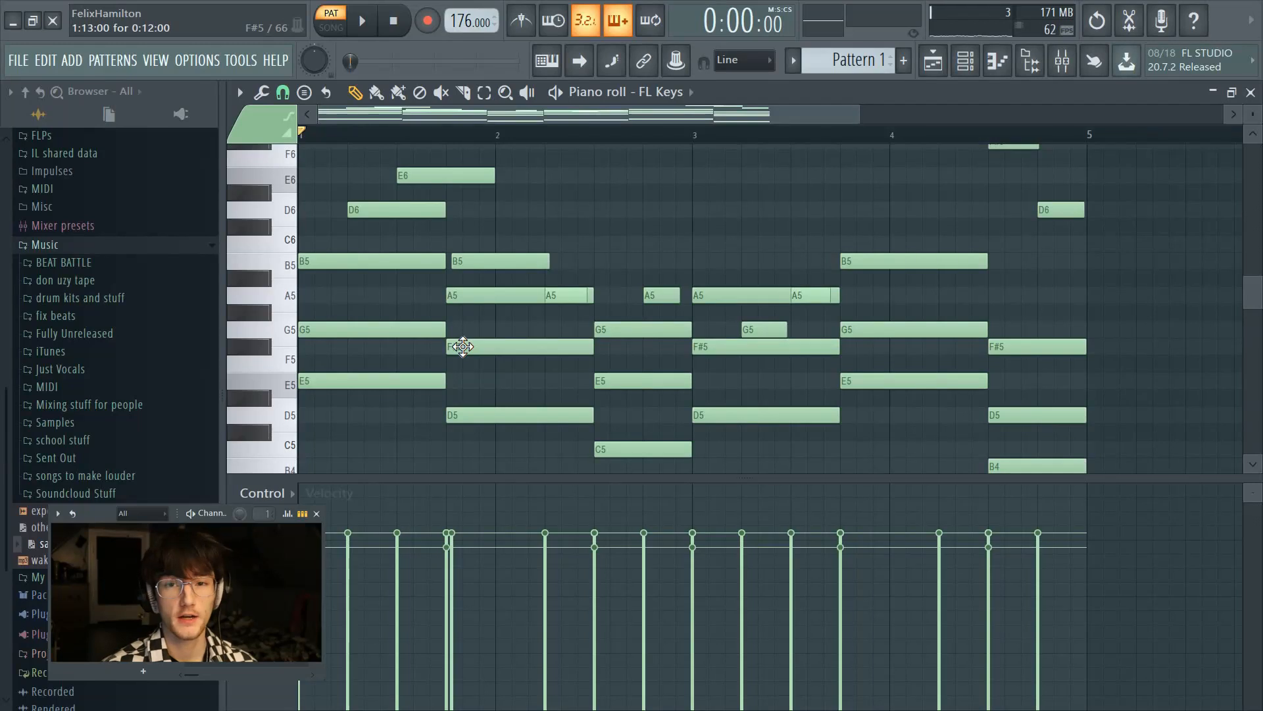
scroll(566, 265, "up", 1)
scroll(567, 263, "down", 1)
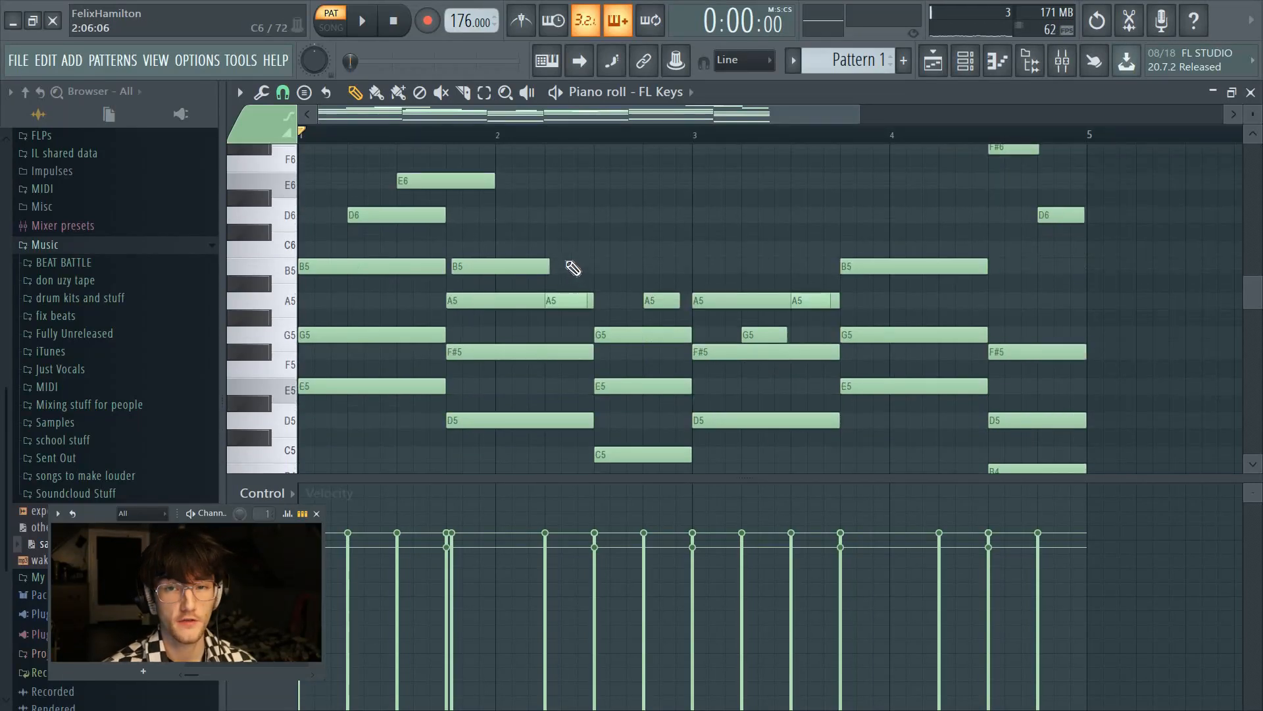
key("space")
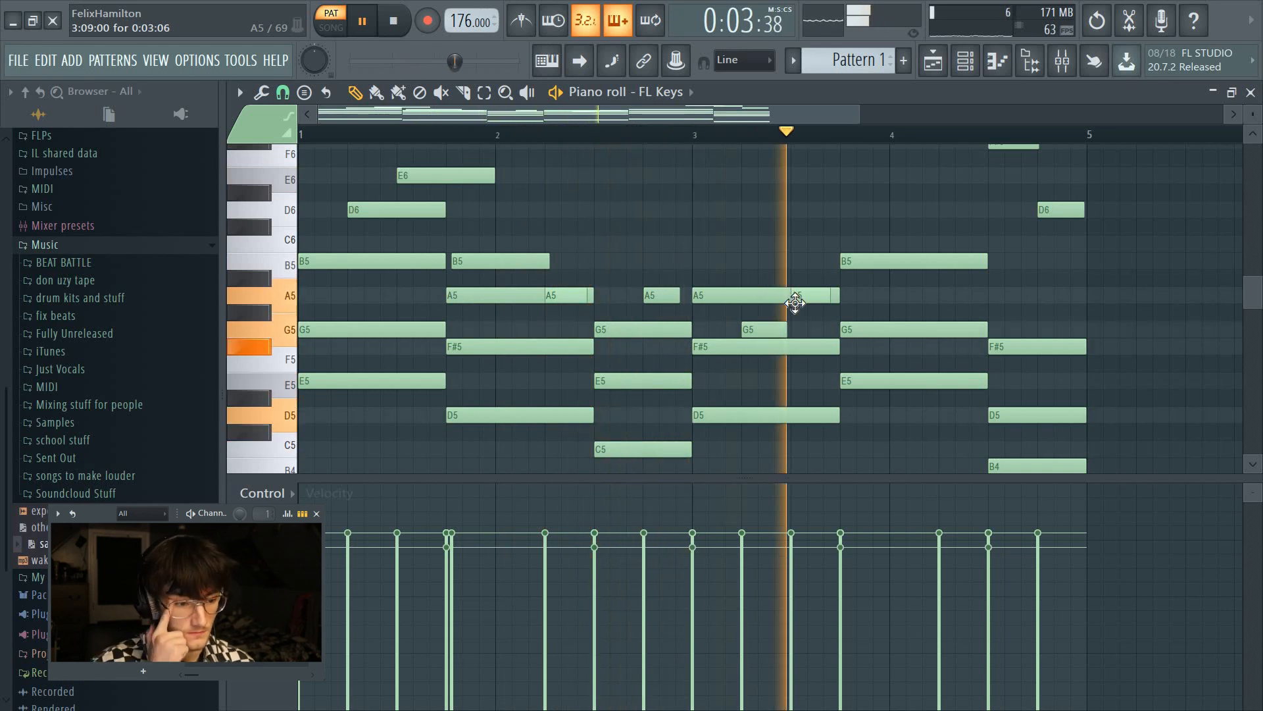
scroll(696, 299, "up", 1)
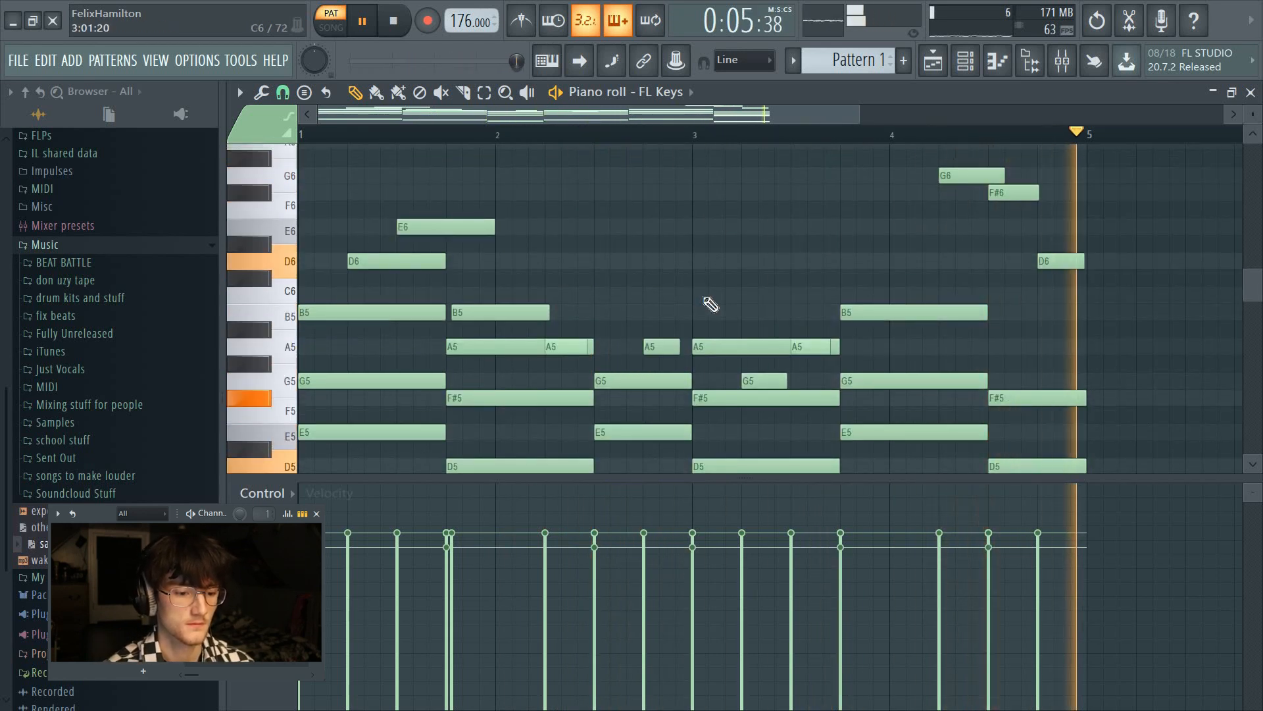
key("space")
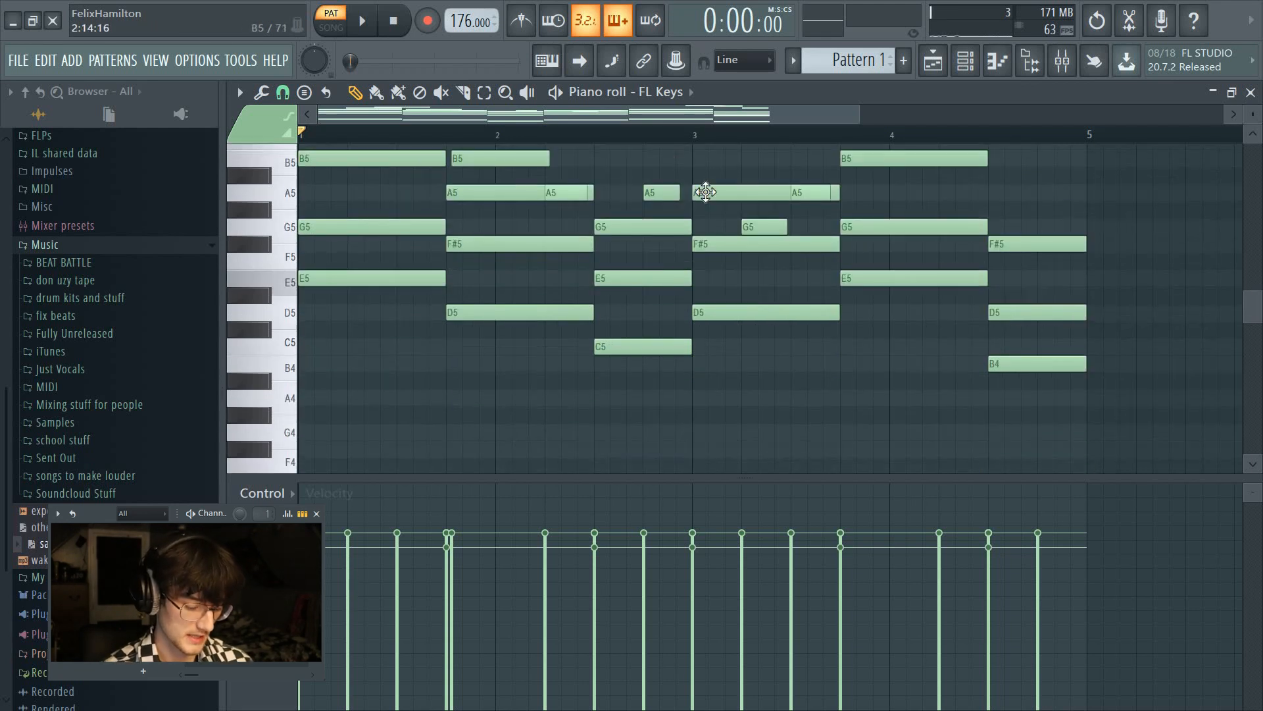
- Duplicate the complete four-bar chord and melody section so the copy starts at bar 5
key("ctrl+b")
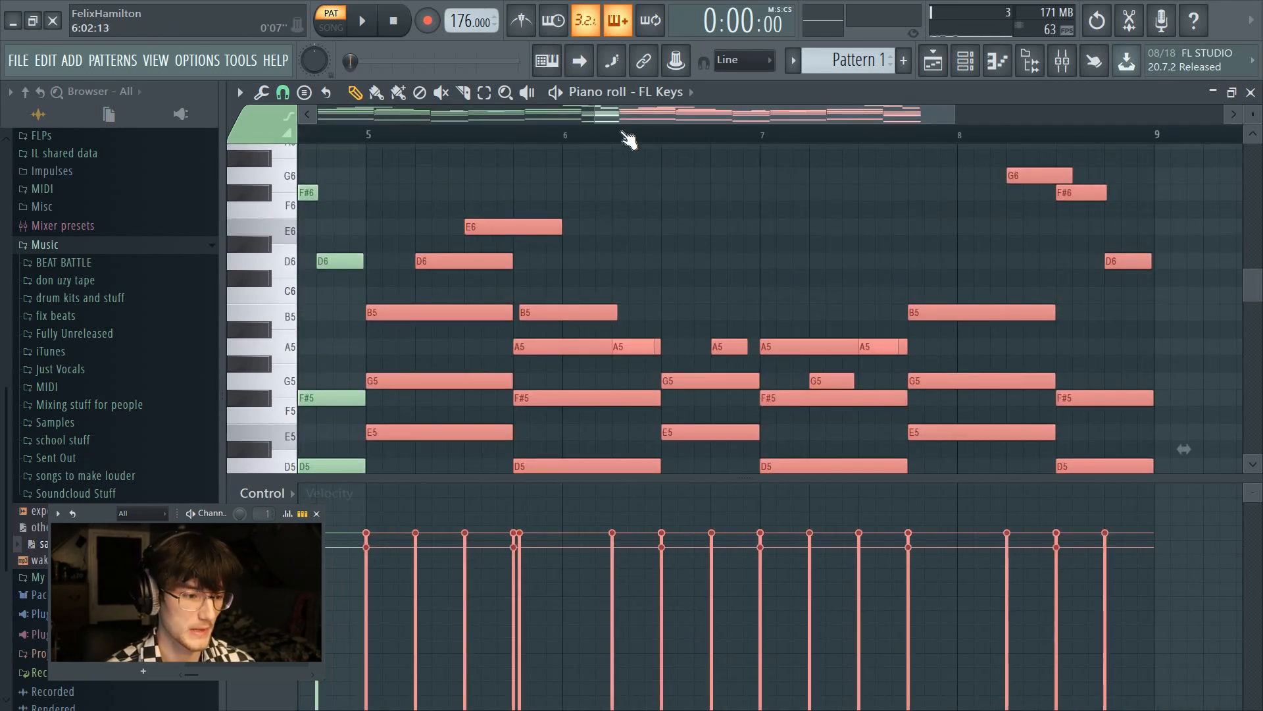
left_click_drag(613, 122, 352, 158)
scroll(924, 208, "up", 1)
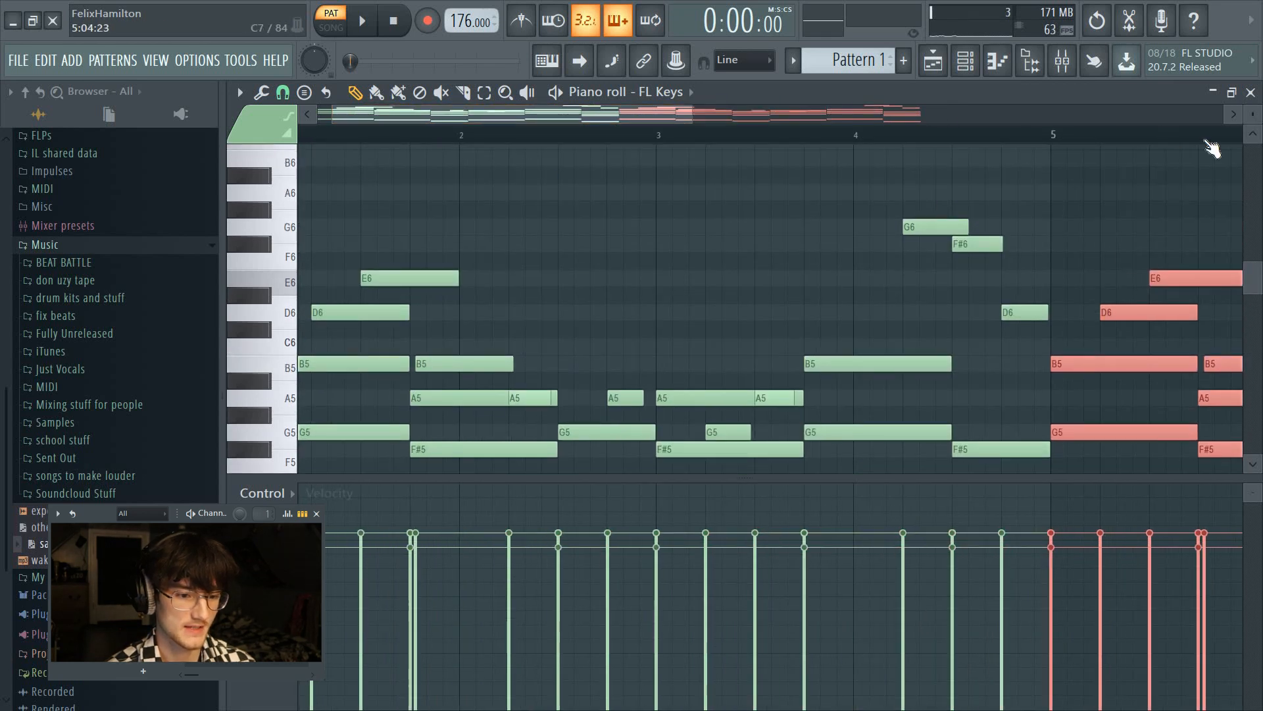
- Rewrite the copied melody from late bar 5 through bar 6 with the notes A6, B6, A6, G6, E6 and G6
left_click_drag(1252, 114, 1252, 123)
scroll(1046, 140, "down", 2)
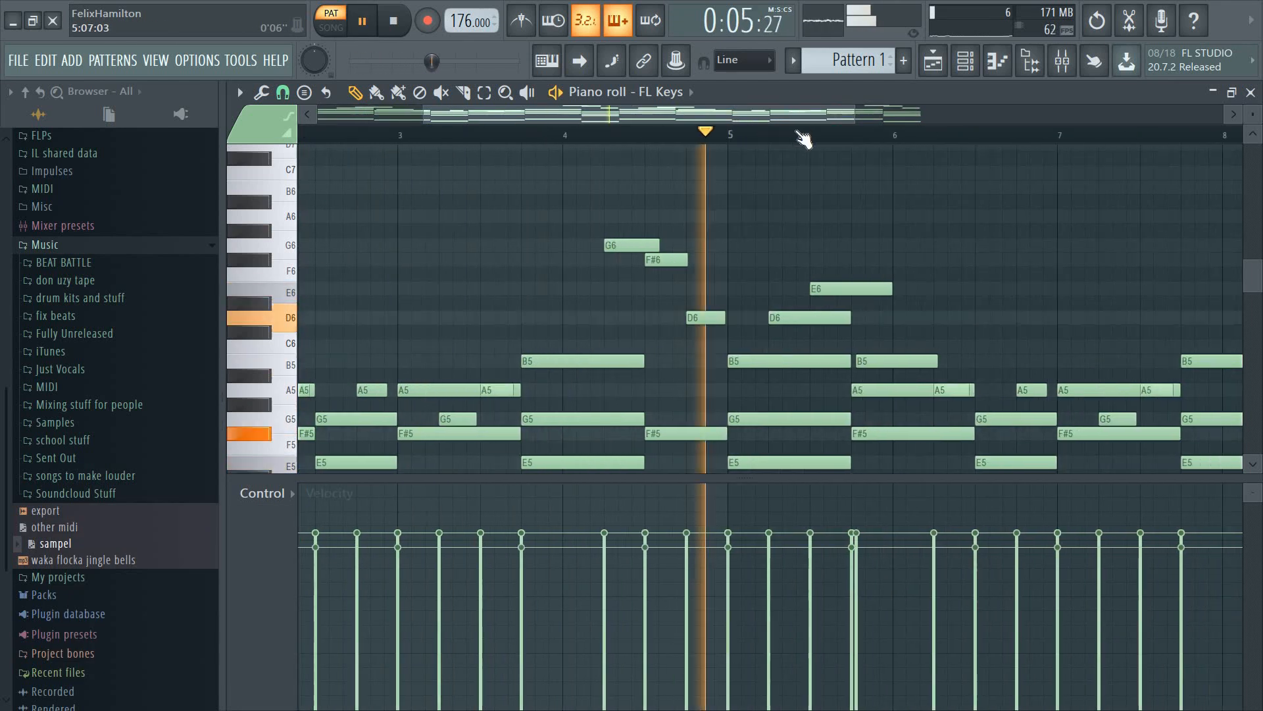
scroll(800, 135, "up", 5)
left_click(716, 186)
left_click(711, 217)
scroll(717, 223, "up", 1)
left_click(784, 260)
left_click(824, 288)
left_click(940, 332)
left_click(1020, 288)
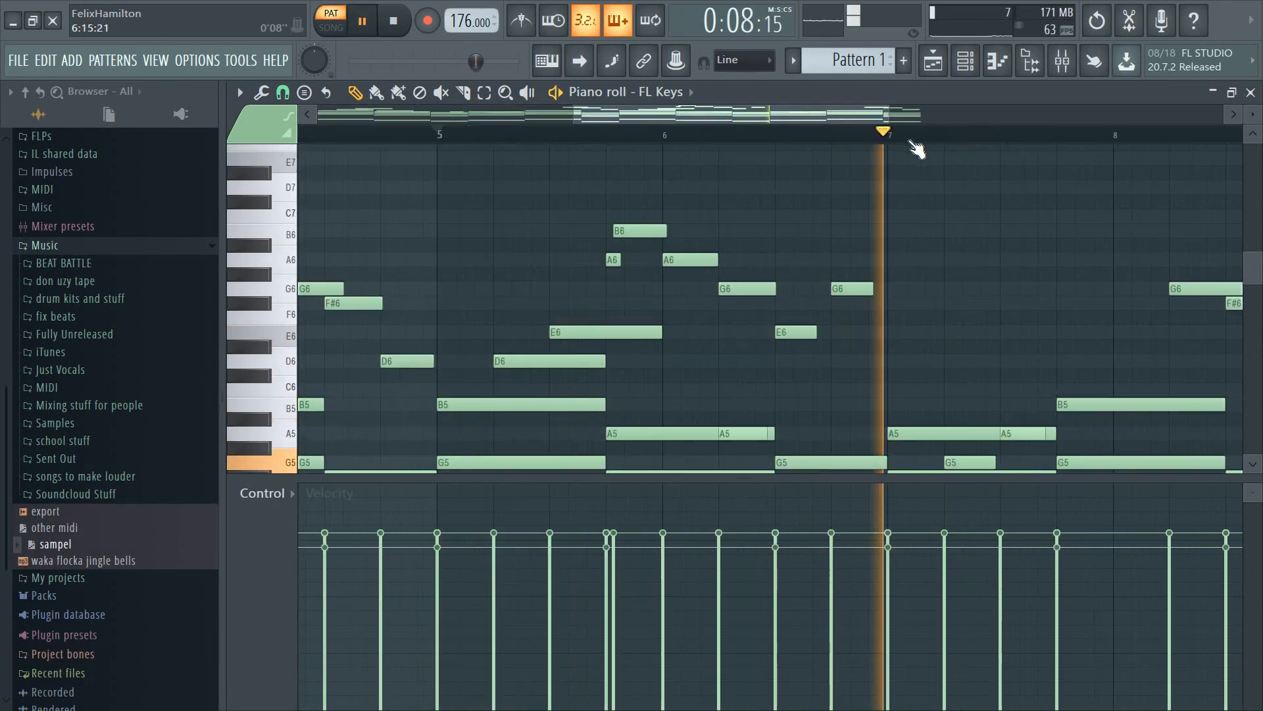
- Rewrite the copied melody from bar 7 up to bar 8 with the notes F#6, G6, F#6, A6 and G6
left_click(883, 303)
left_click(894, 288)
left_click(872, 135)
key("space")
left_click(961, 260)
left_click_drag(977, 259, 1024, 259)
left_click(1046, 215)
left_click(689, 289)
- Raise the last three melody notes in bar 8 to C7, B6 and G6
left_click_drag(849, 288, 848, 215)
left_click_drag(924, 302, 924, 230)
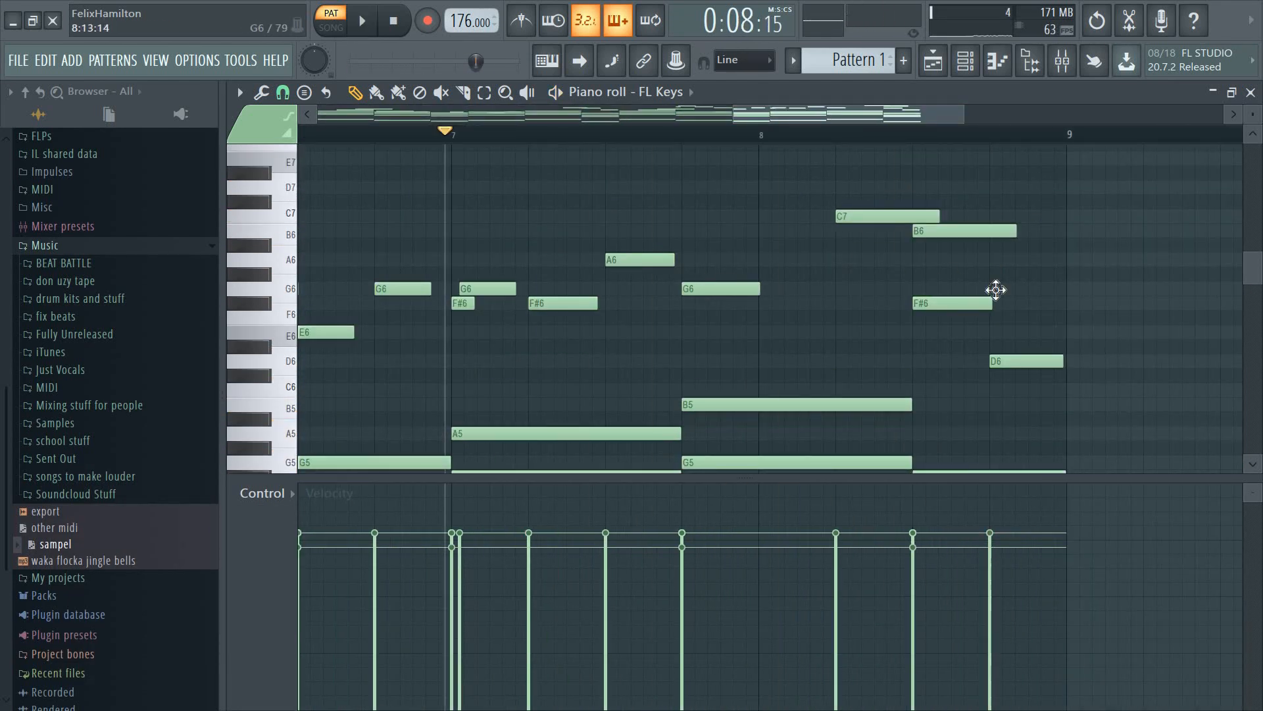
left_click_drag(996, 360, 995, 289)
- Play back the second half from bar 5 to check the varied melody
key("space")
key("space")
key("space")
key("space")
key("space")
scroll(853, 135, "down", 4)
left_click(487, 135)
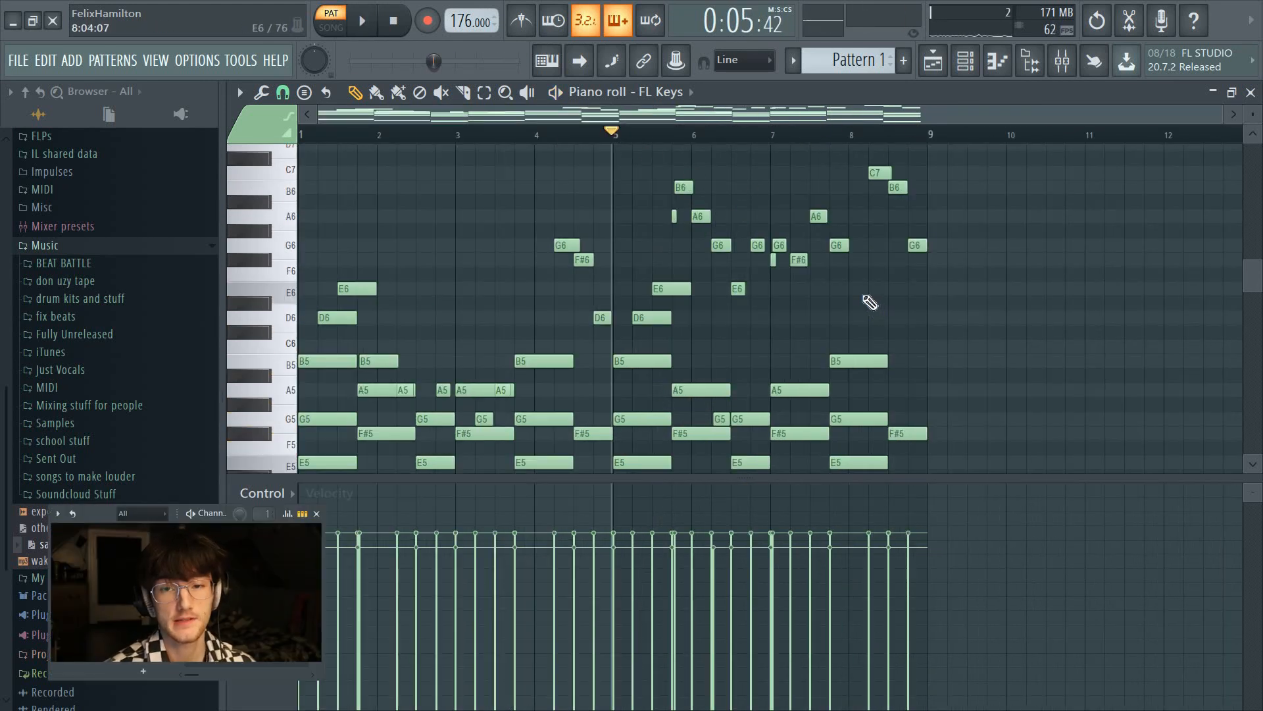
key("space")
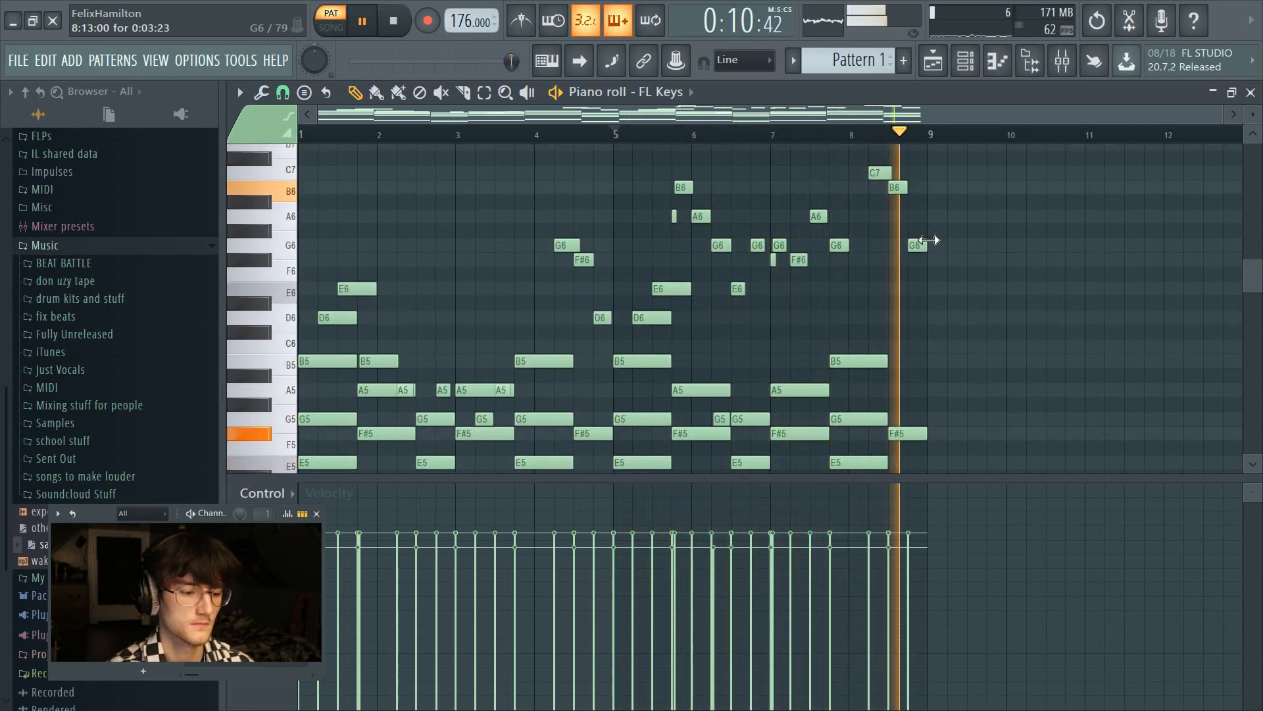
key("space")
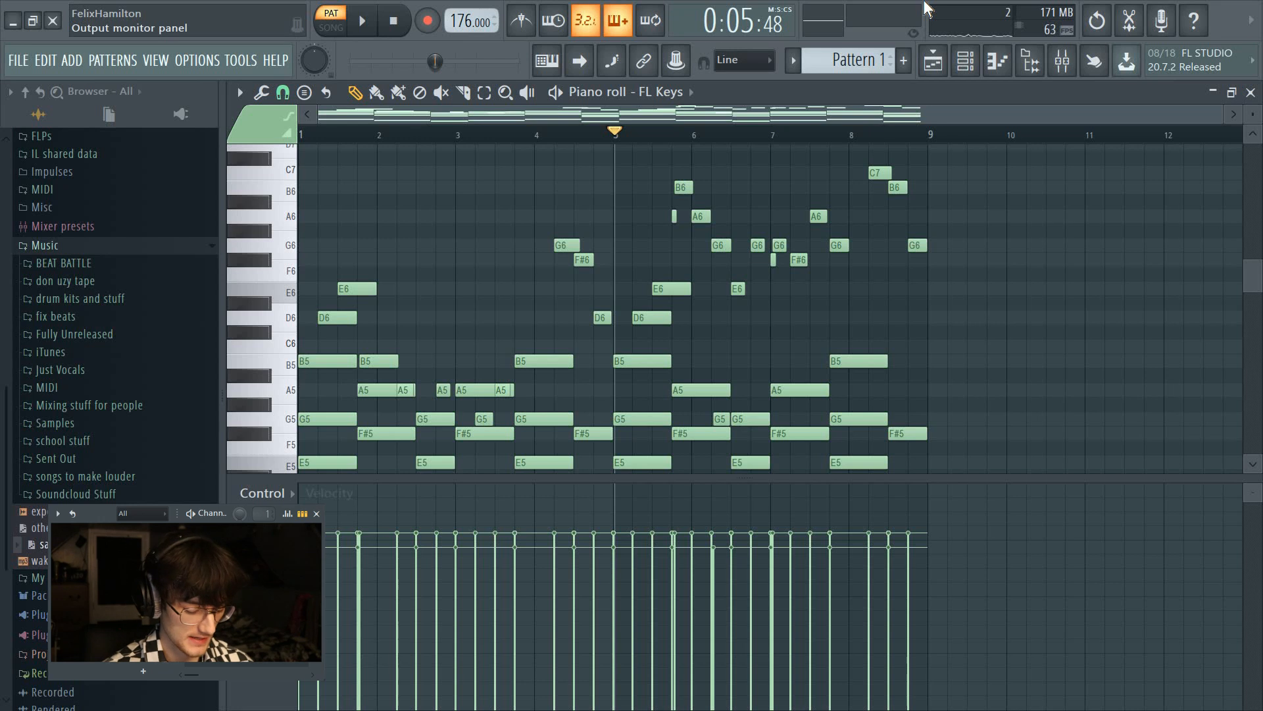
- Apply the Strumizer with a small start-time strength to all notes, previewing the result before accepting it
key("alt+s")
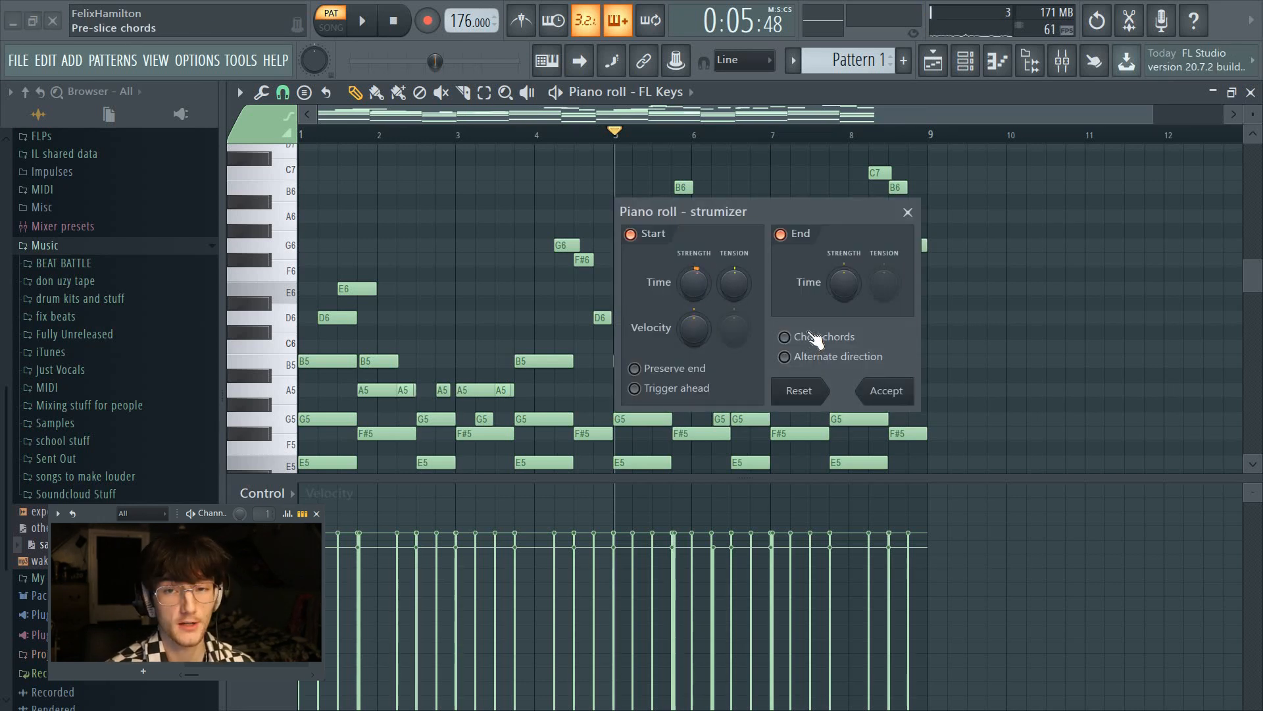
key("space")
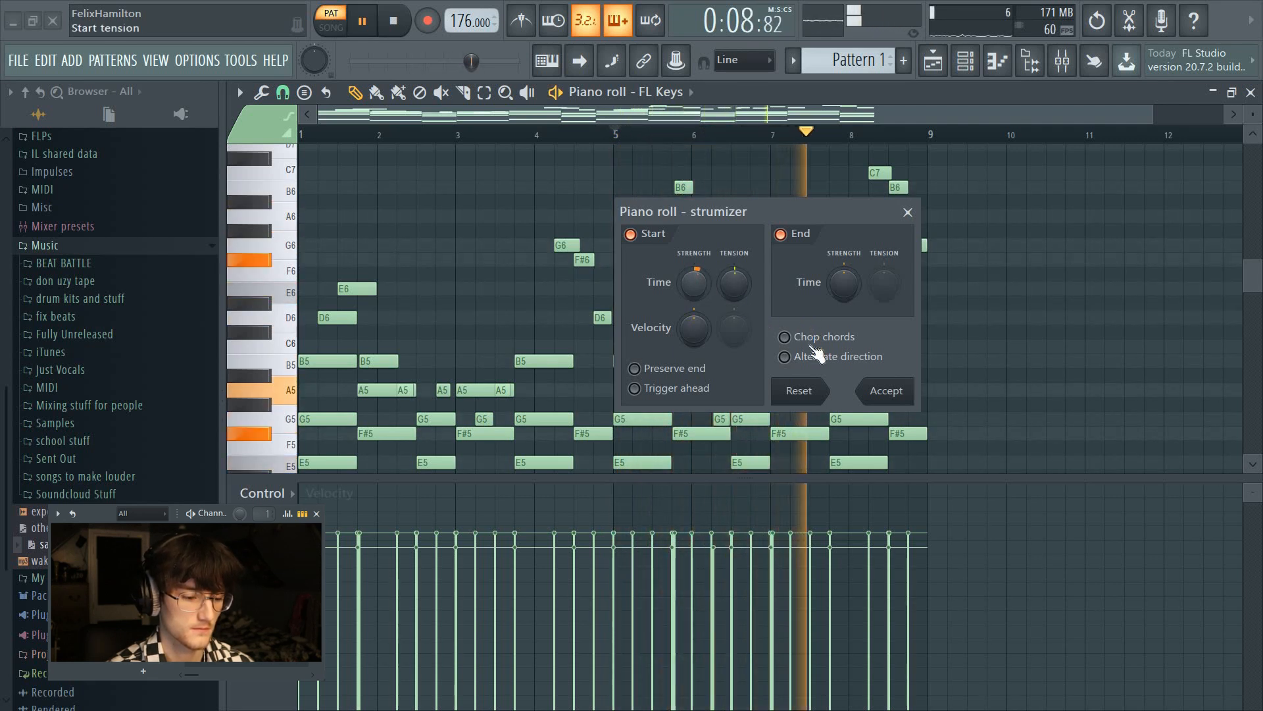
left_click(887, 390)
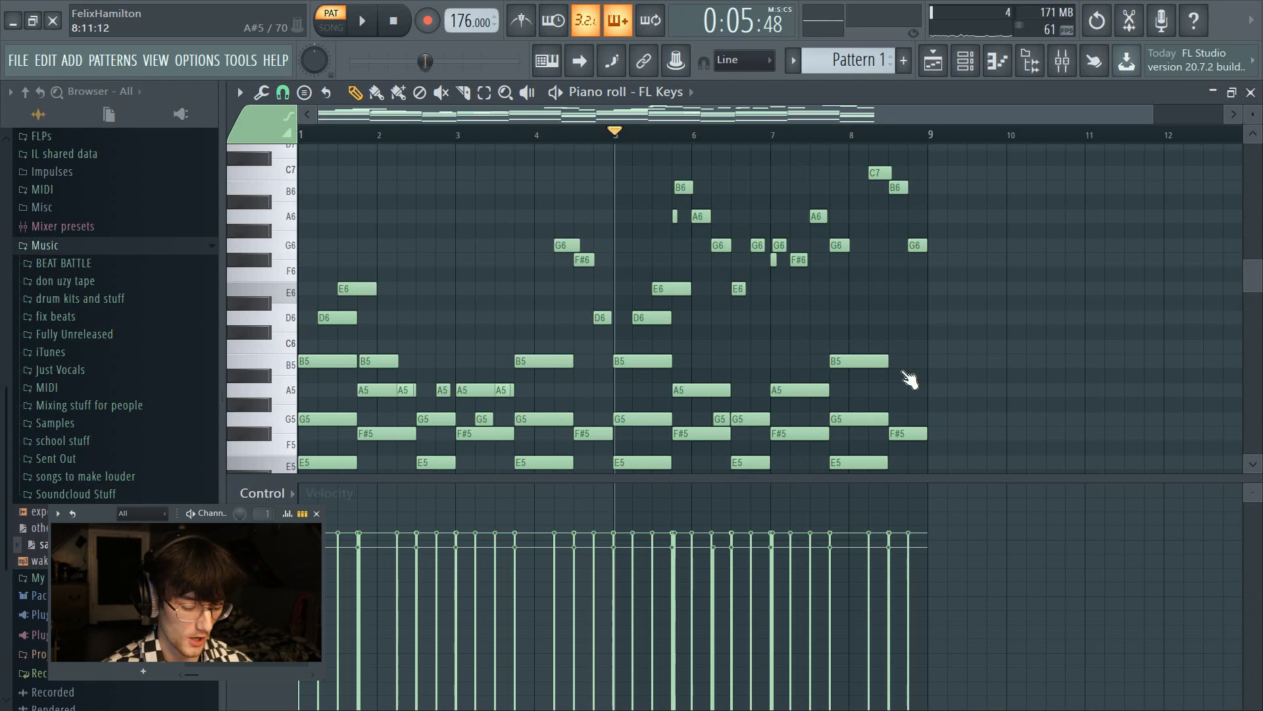
- Slightly randomize the velocity levels of all notes with the Randomizer and close the piano roll
key("alt+r")
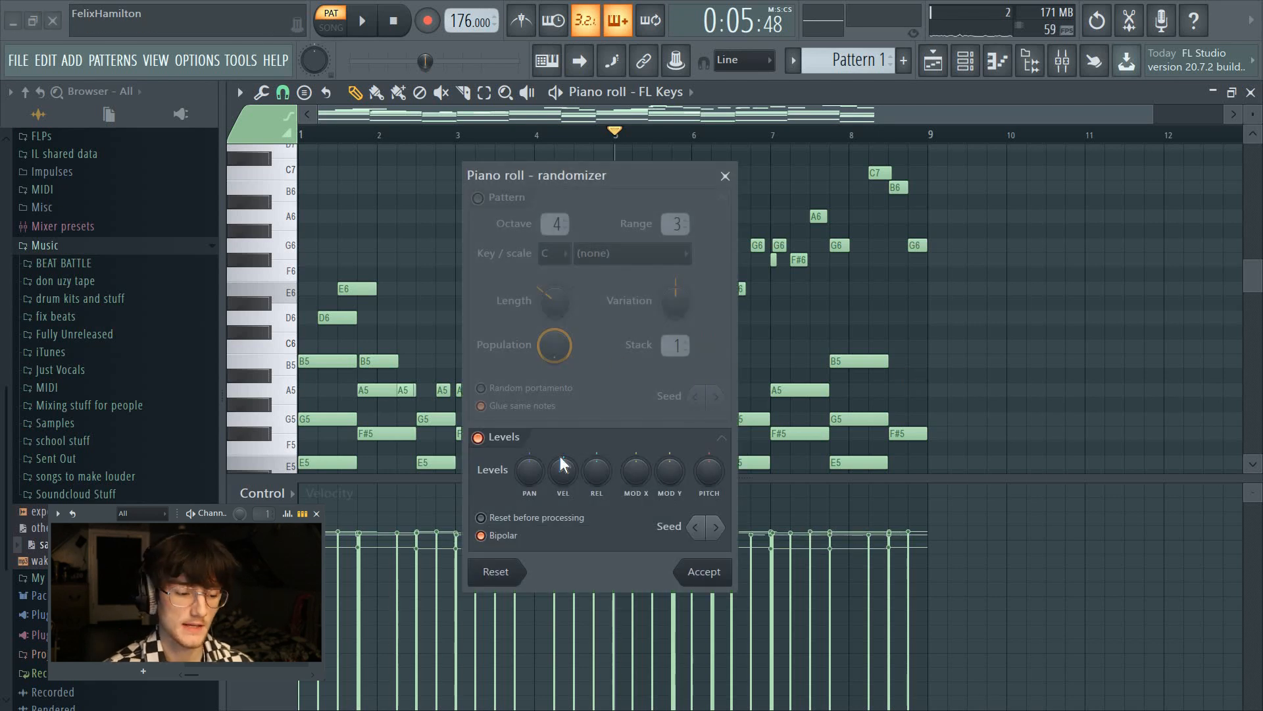
left_click_drag(563, 471, 564, 471)
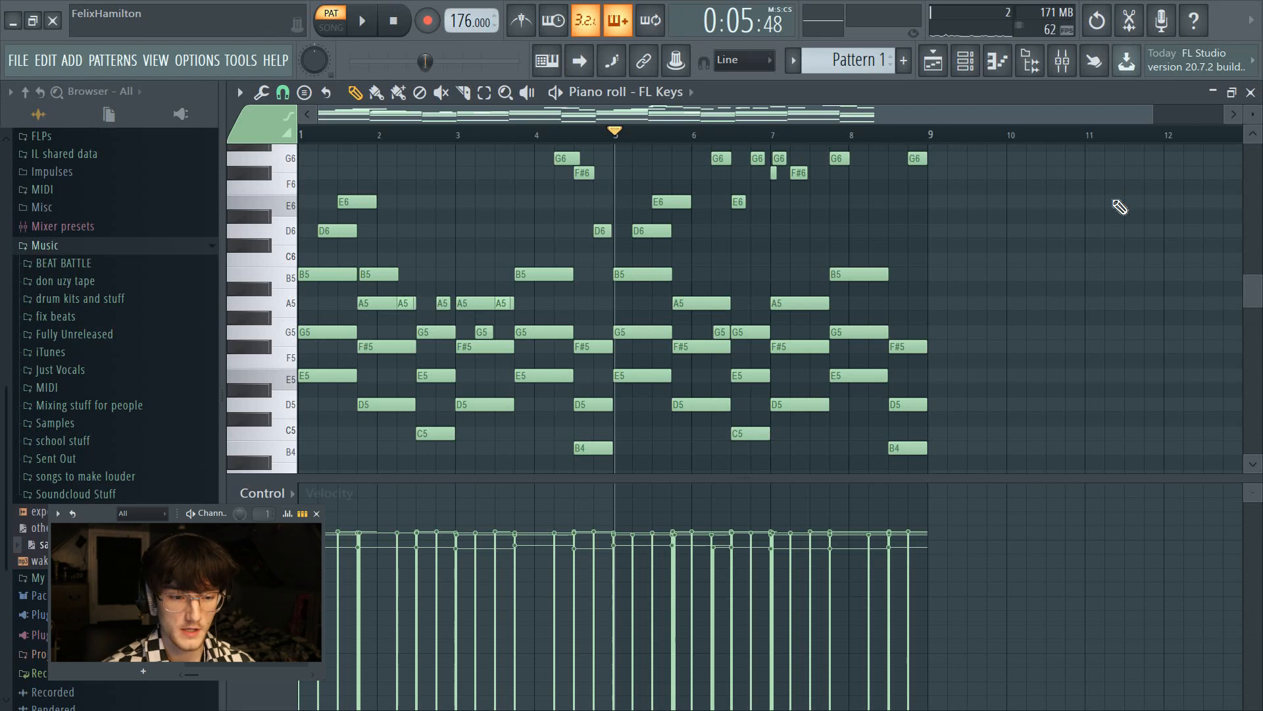
left_click(1251, 93)
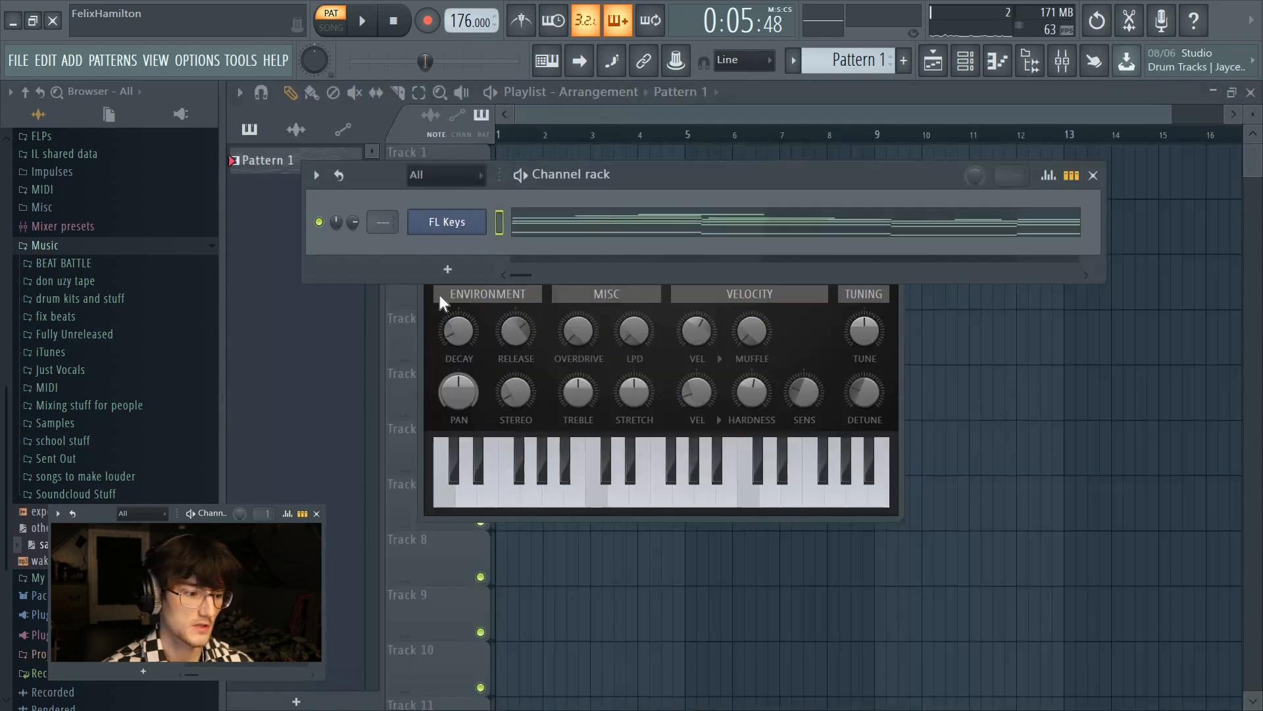
- Route FL Keys to mixer track 1, arm that track and render the pattern to a 32Bit float stereo WAV with Leave remainder
double_click(390, 228)
left_click(337, 141)
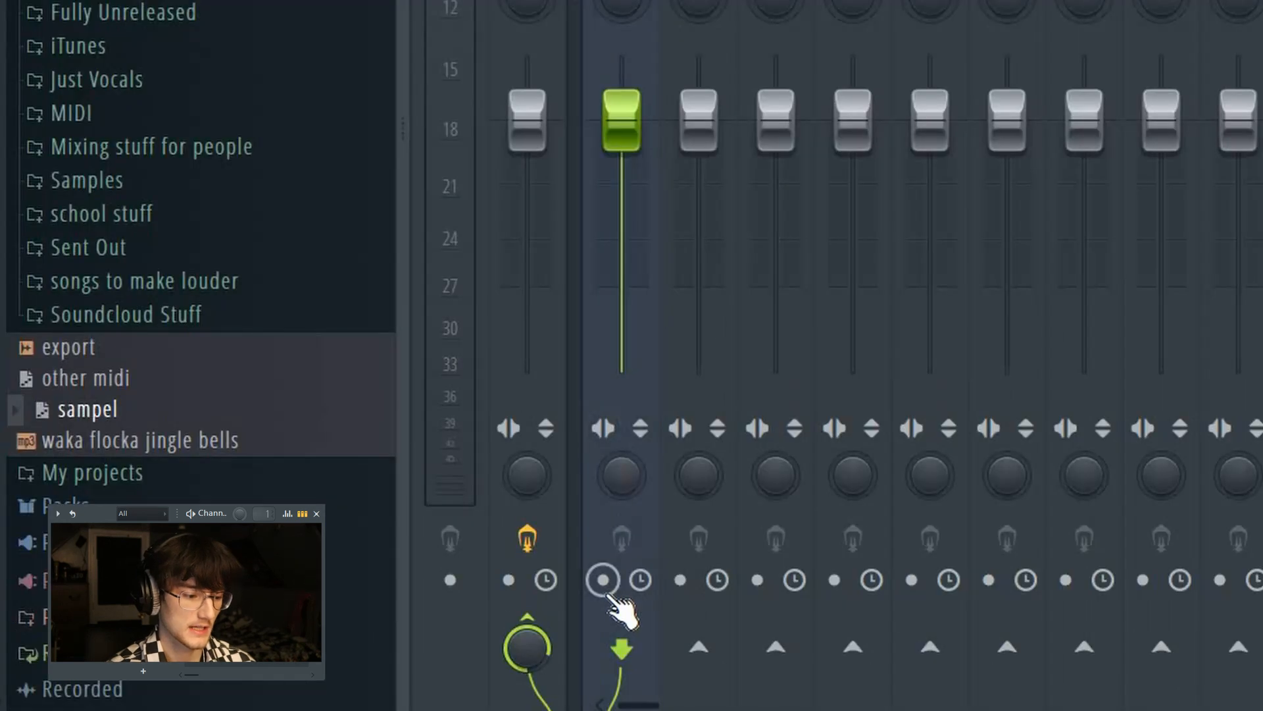
left_click(329, 633)
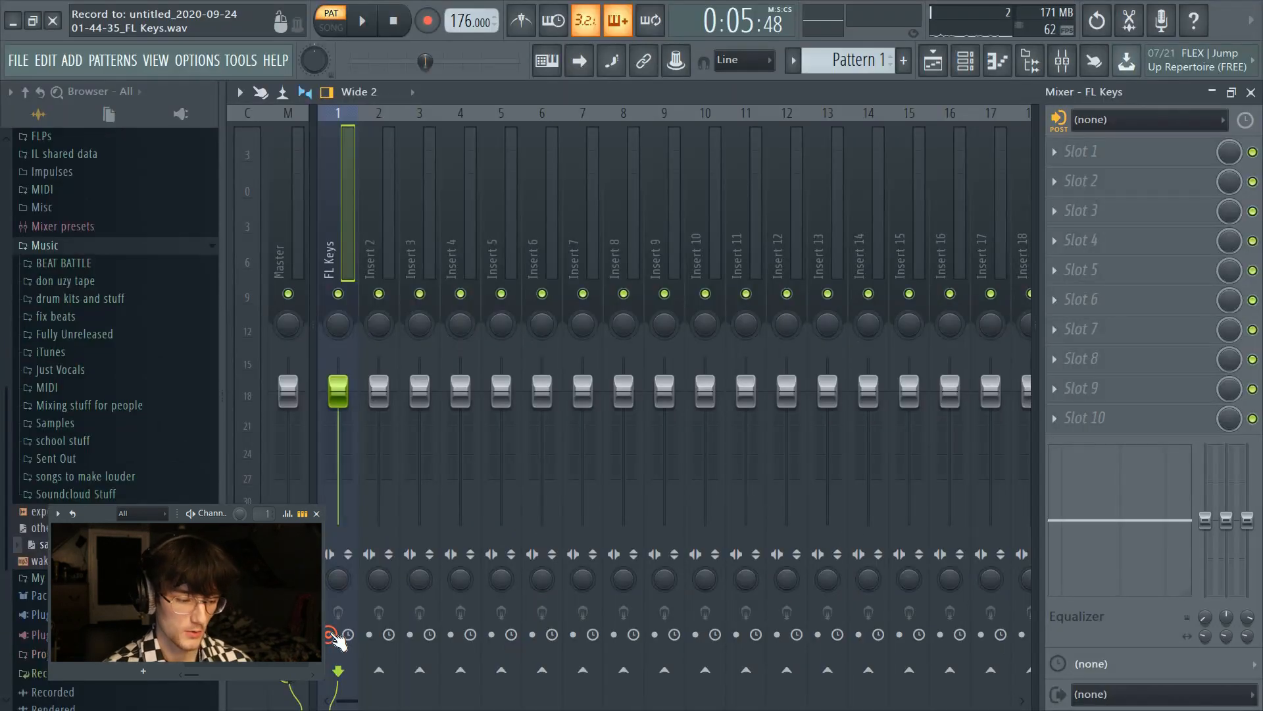
key("alt+r")
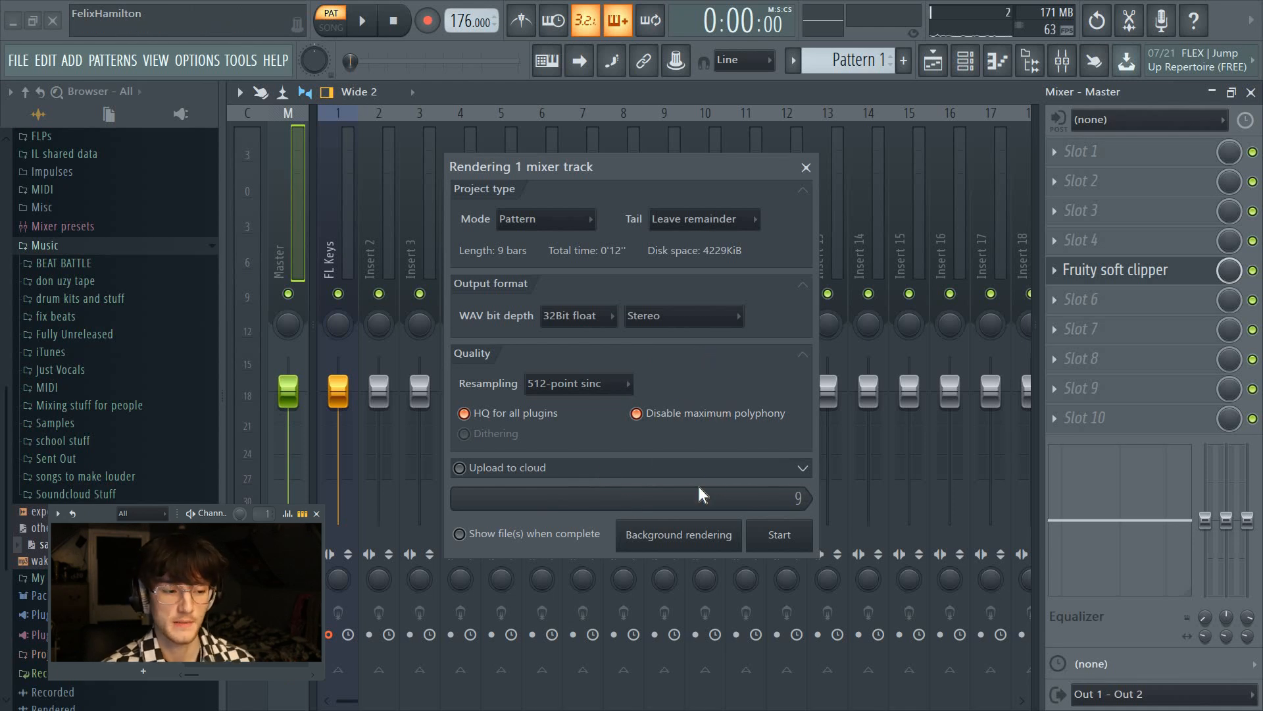
left_click(779, 534)
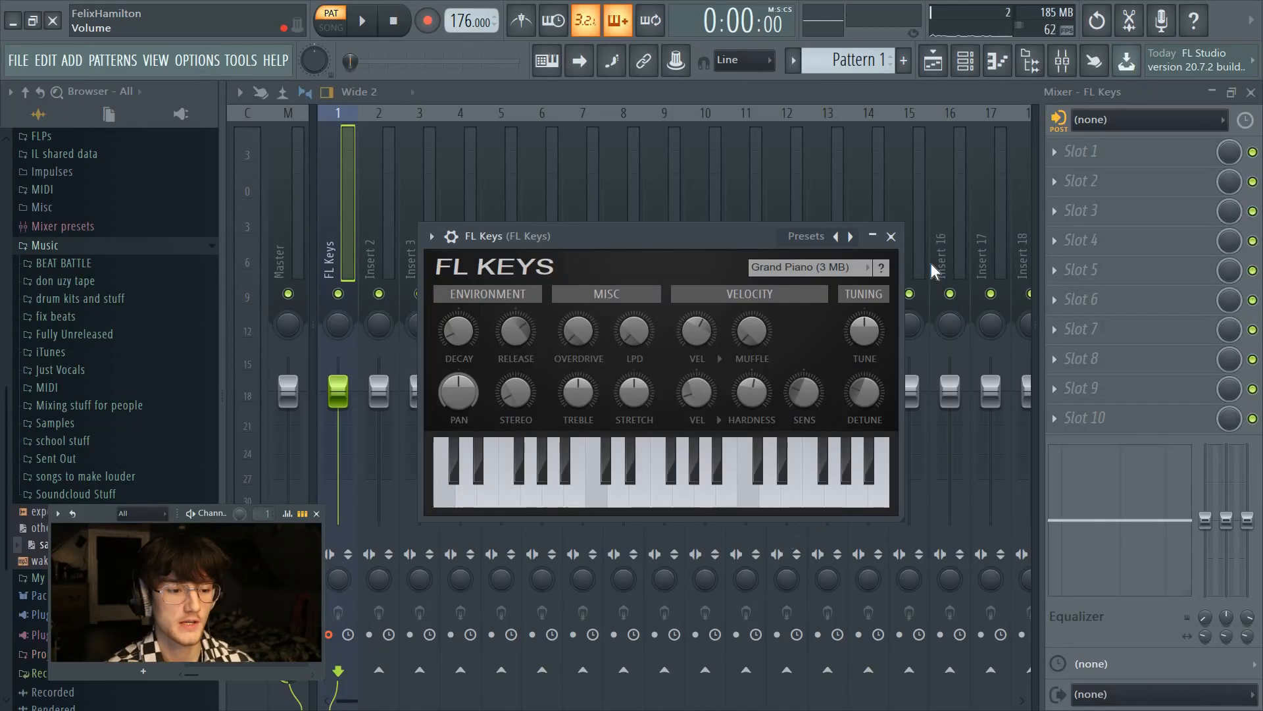
- Place the rendered FL Keys audio clip on Track 1 of the playlist, starting at bar 1
left_click(933, 61)
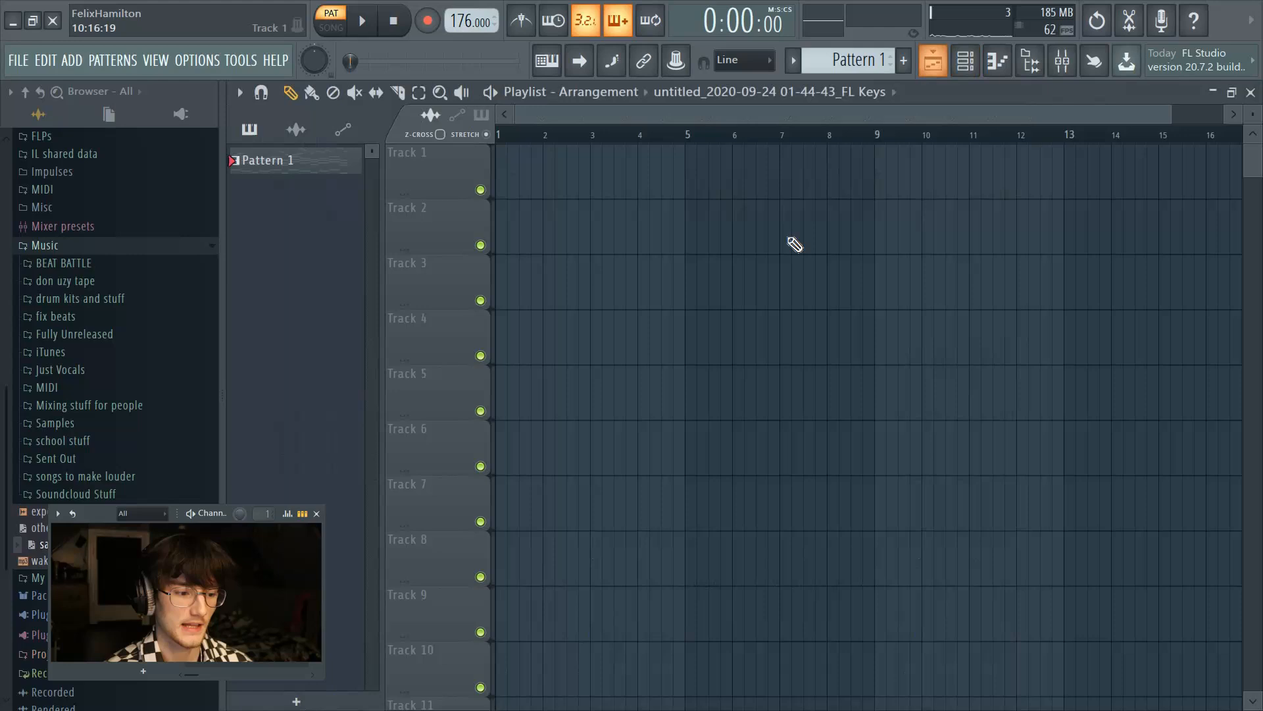
left_click(977, 58)
left_click(457, 253)
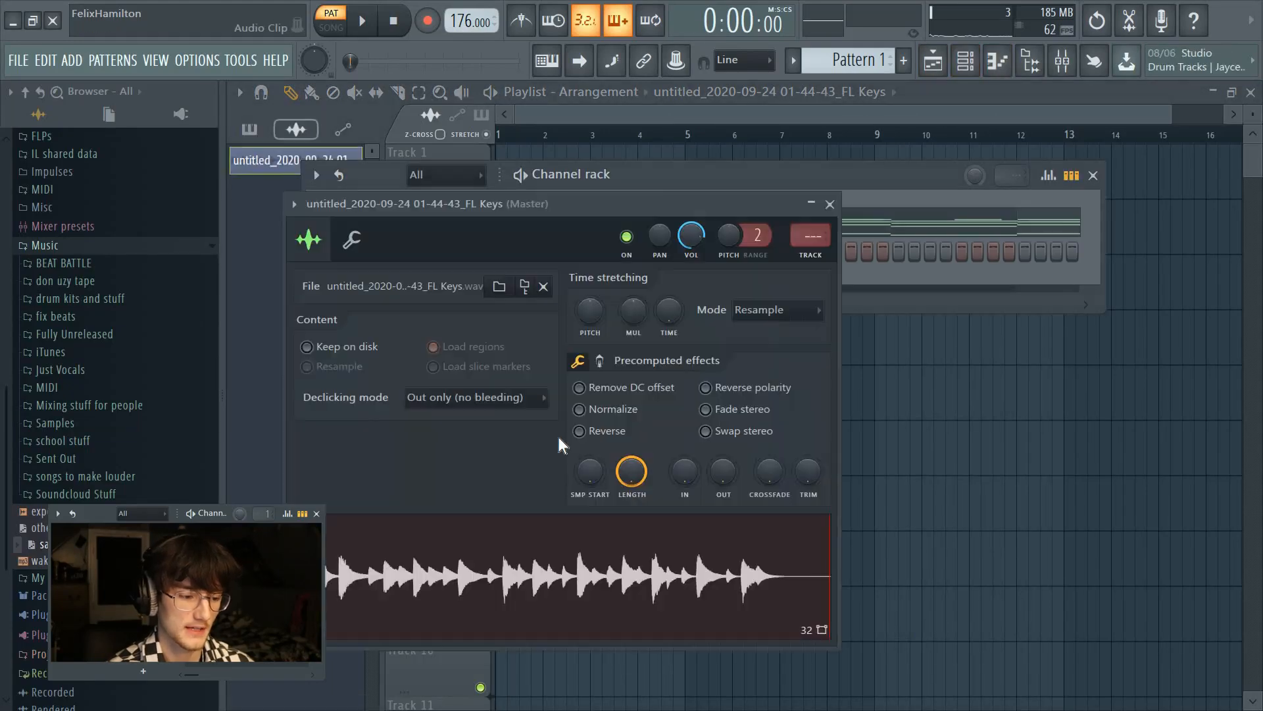
left_click(340, 159)
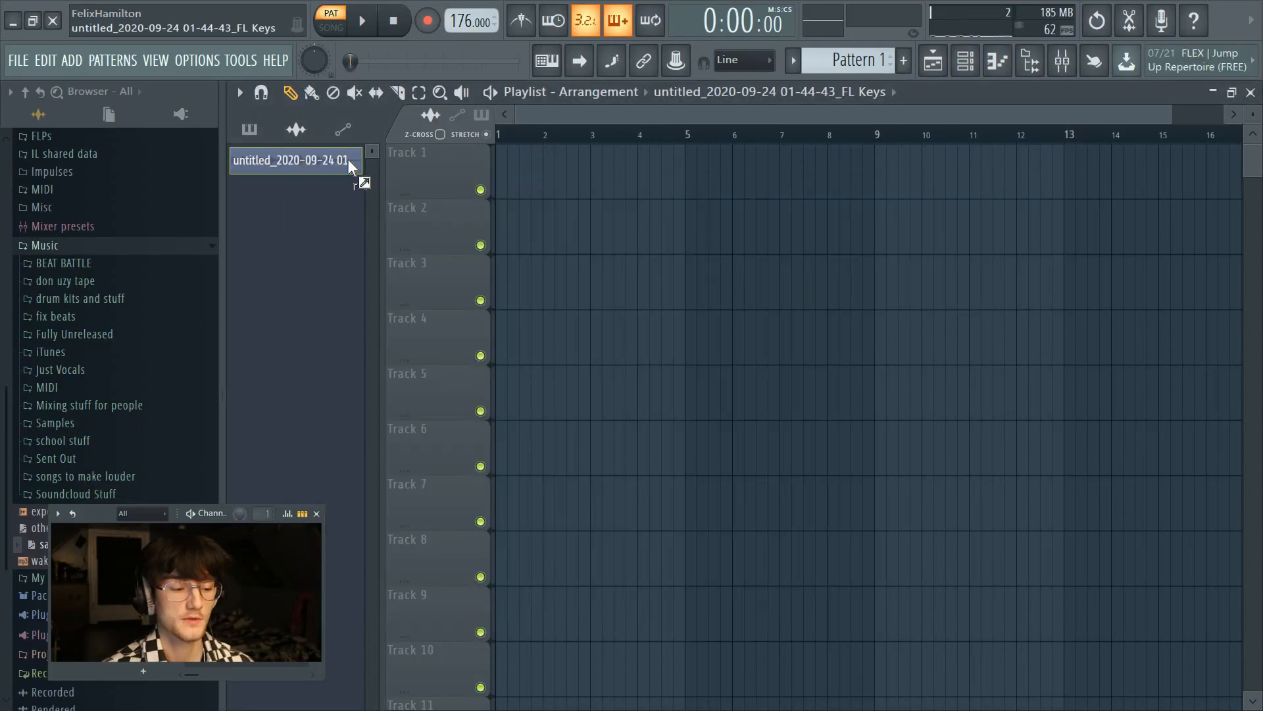
left_click_drag(349, 159, 562, 176)
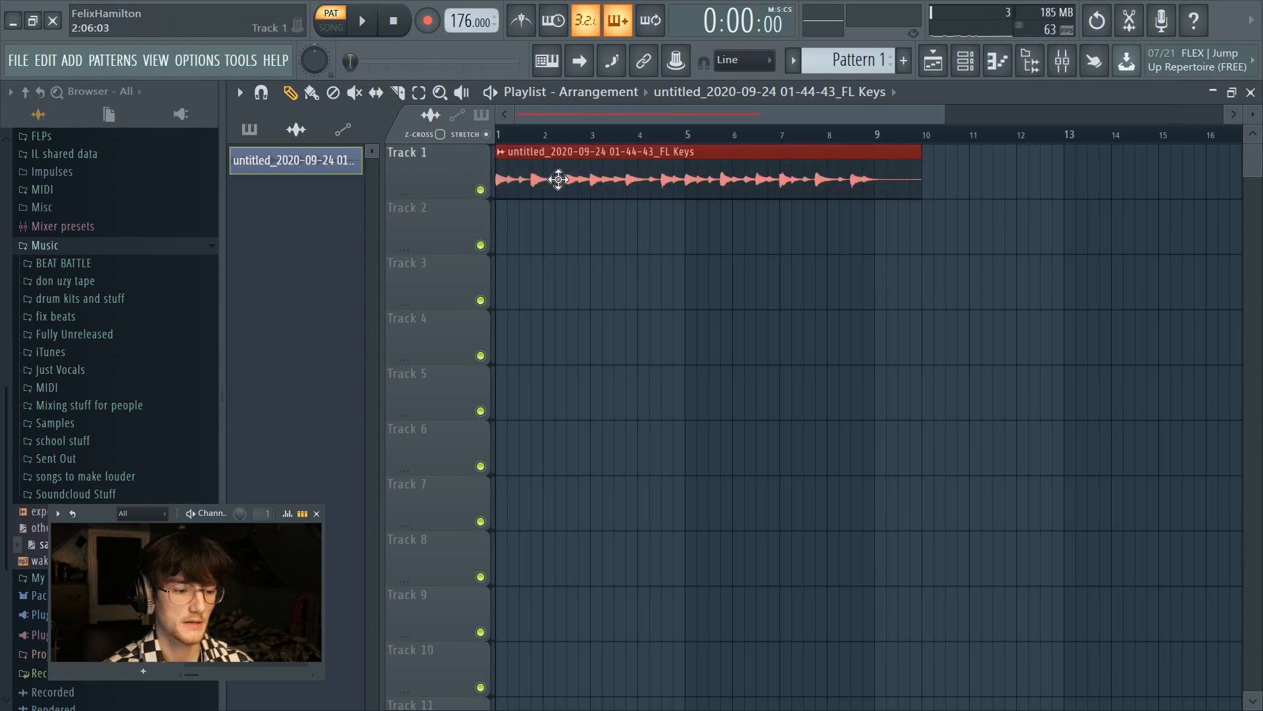
- Set the audio clip's declicking mode to Generic (bleeding) and its time-stretching mode to Auto, and lower its stretch pitch
double_click(558, 179)
left_click(437, 399)
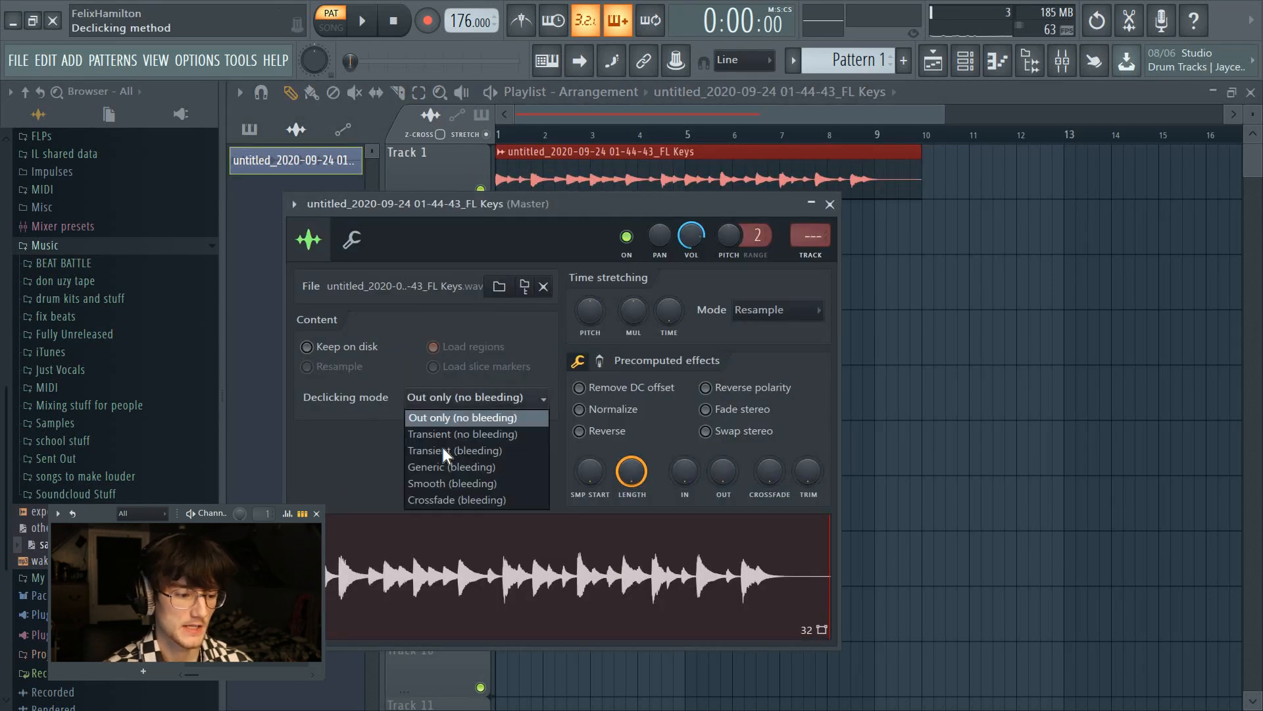
left_click(444, 467)
left_click(802, 322)
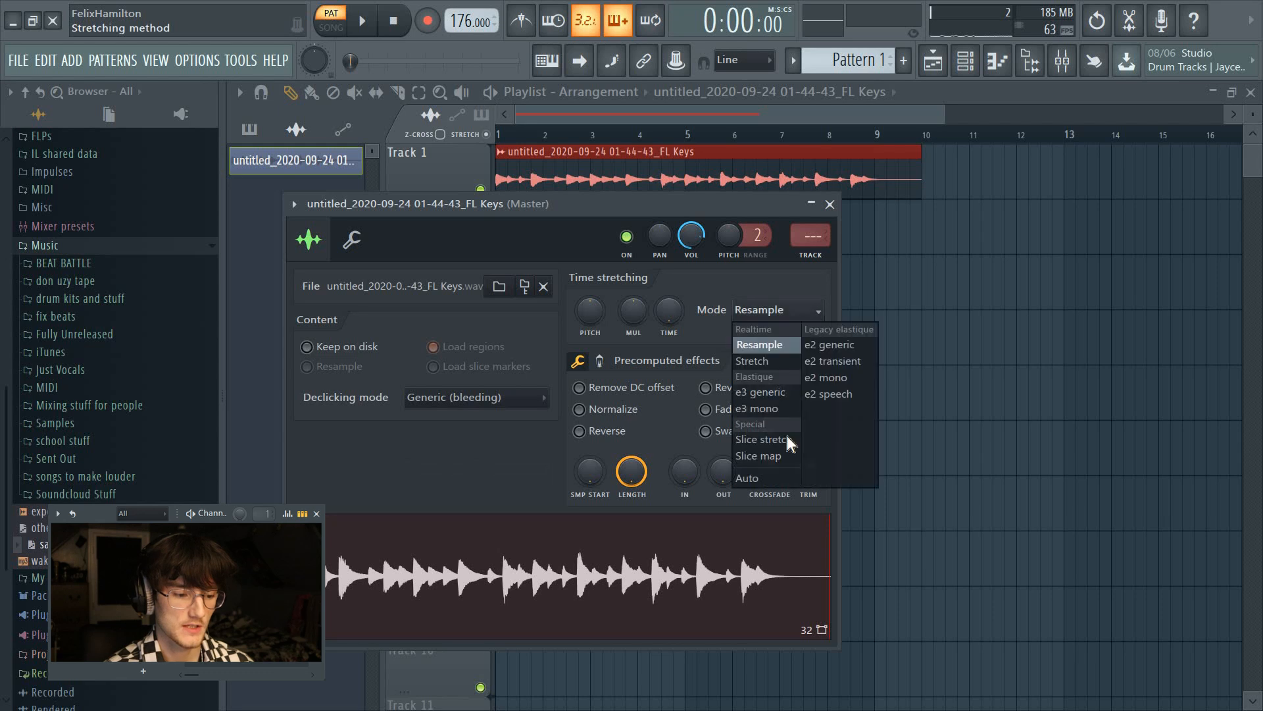
left_click(757, 478)
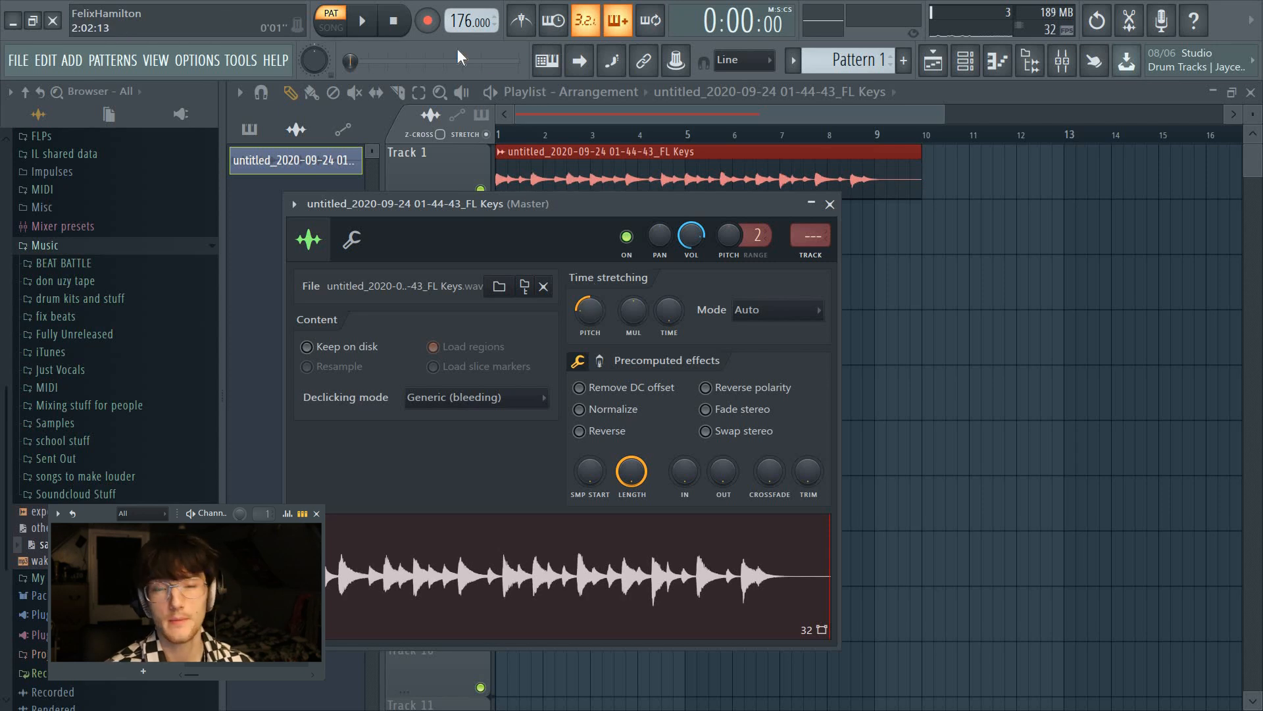
- Slice the audio clip at bar 9 and delete the leftover tail
left_click(397, 92)
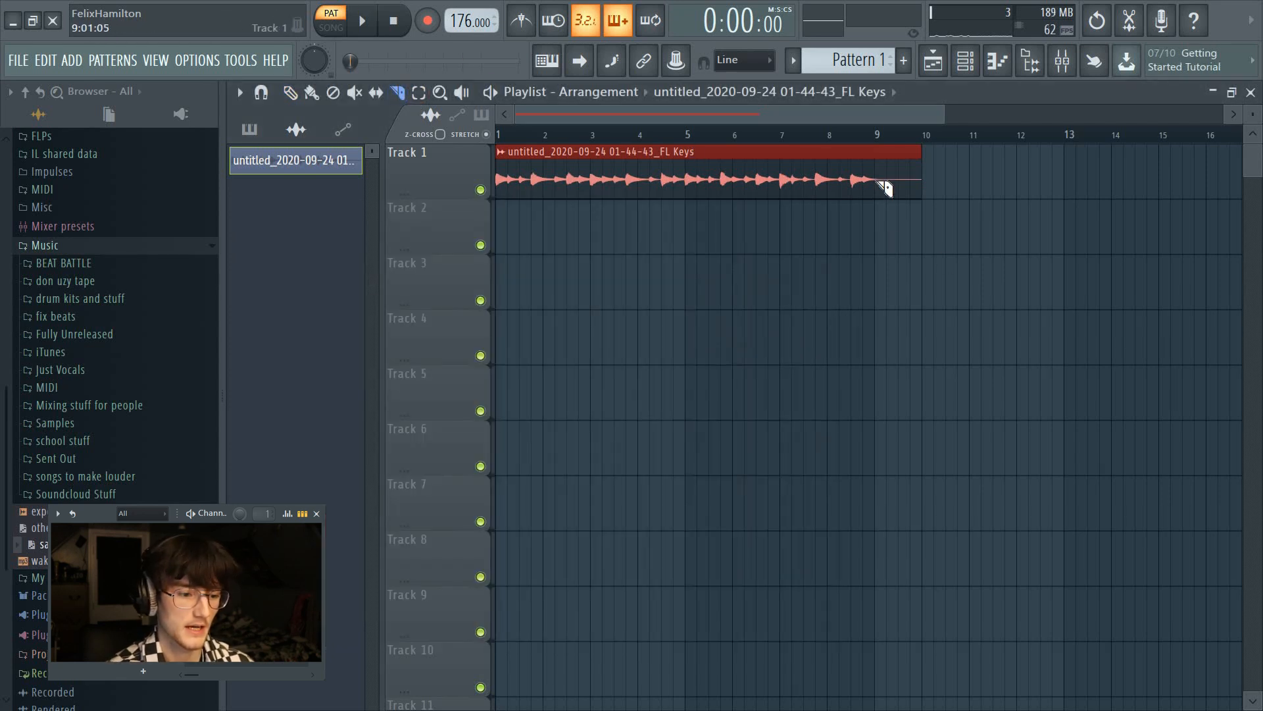
left_click(885, 189)
left_click(289, 92)
right_click(925, 190)
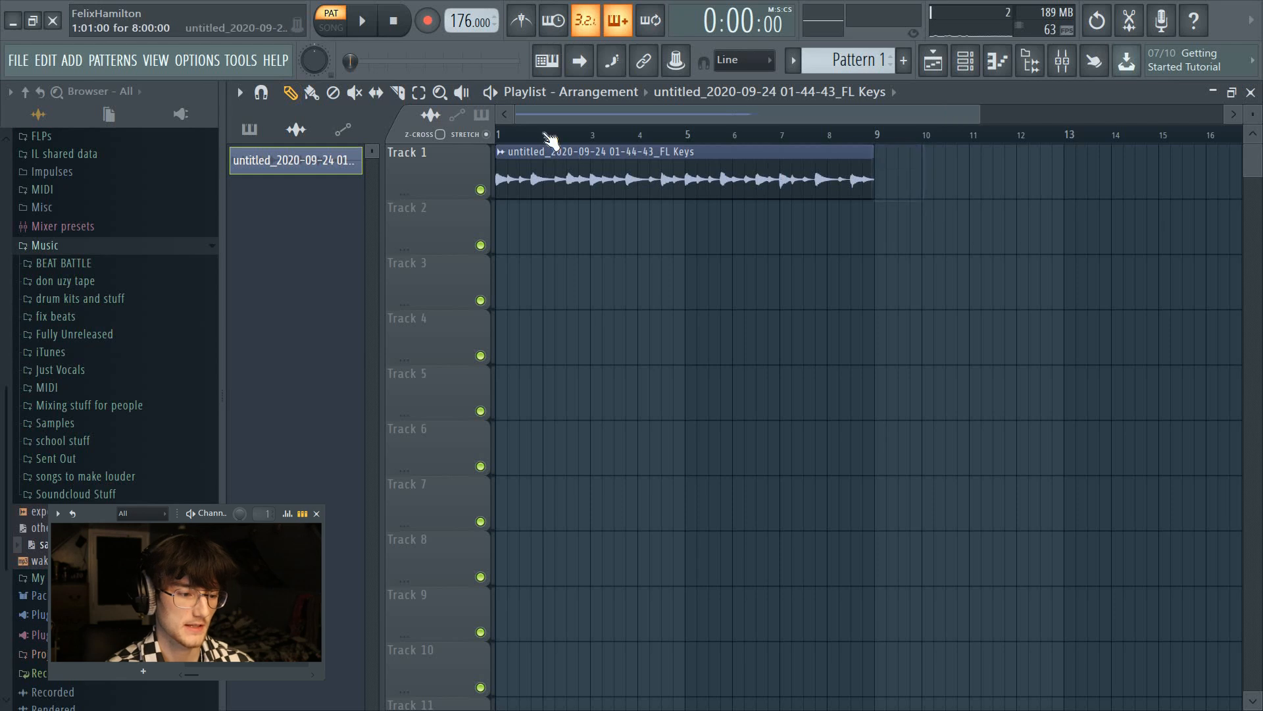
- Play back the trimmed, pitched-down audio clip in song mode
key("space")
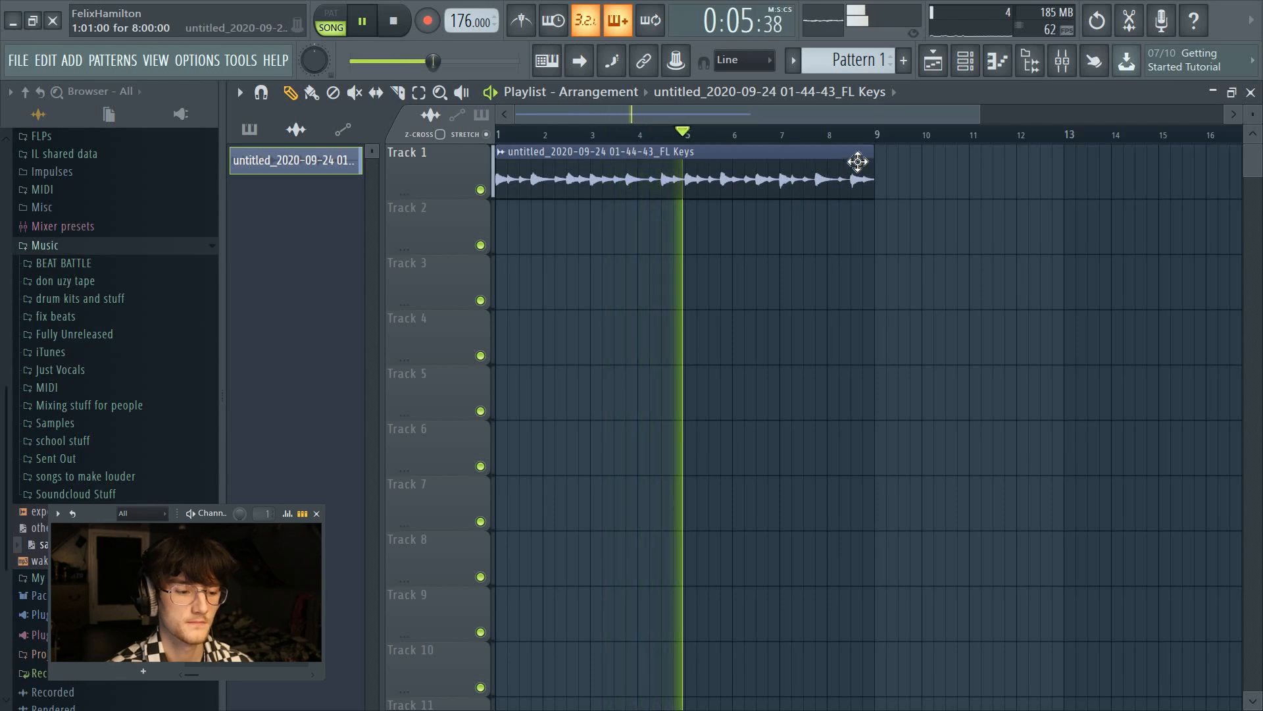
scroll(861, 146, "down", 1)
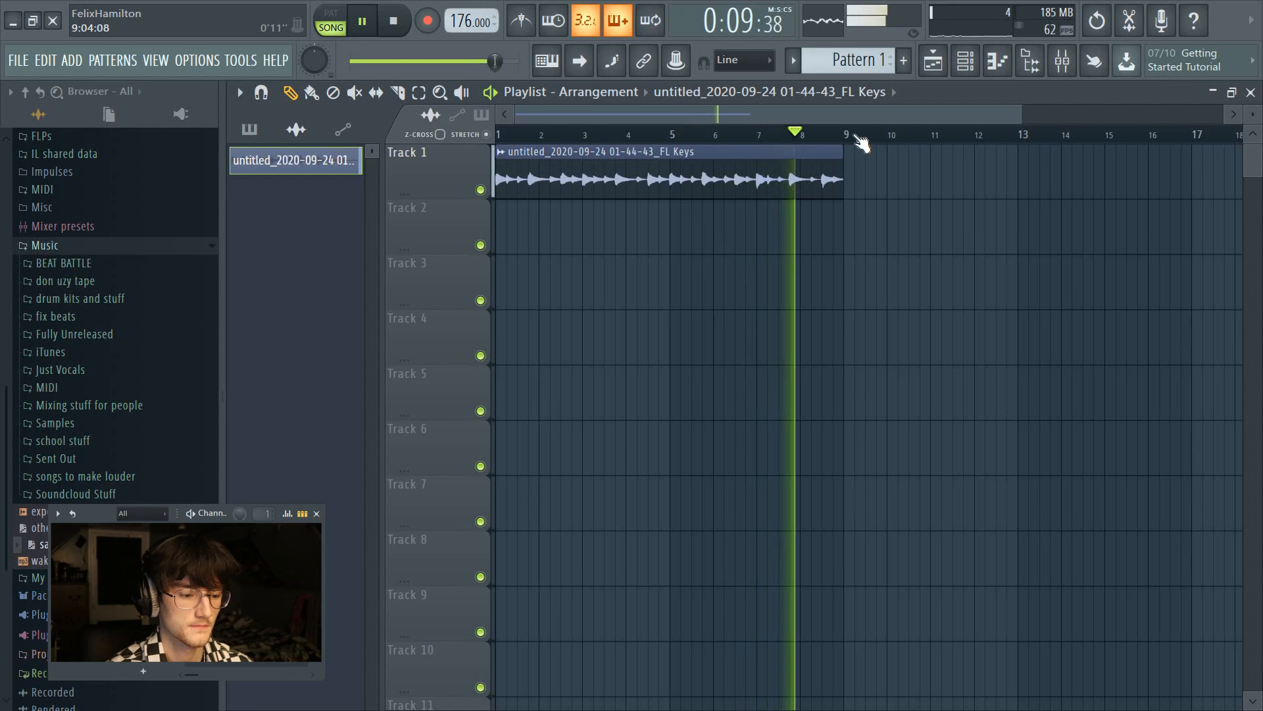
key("space")
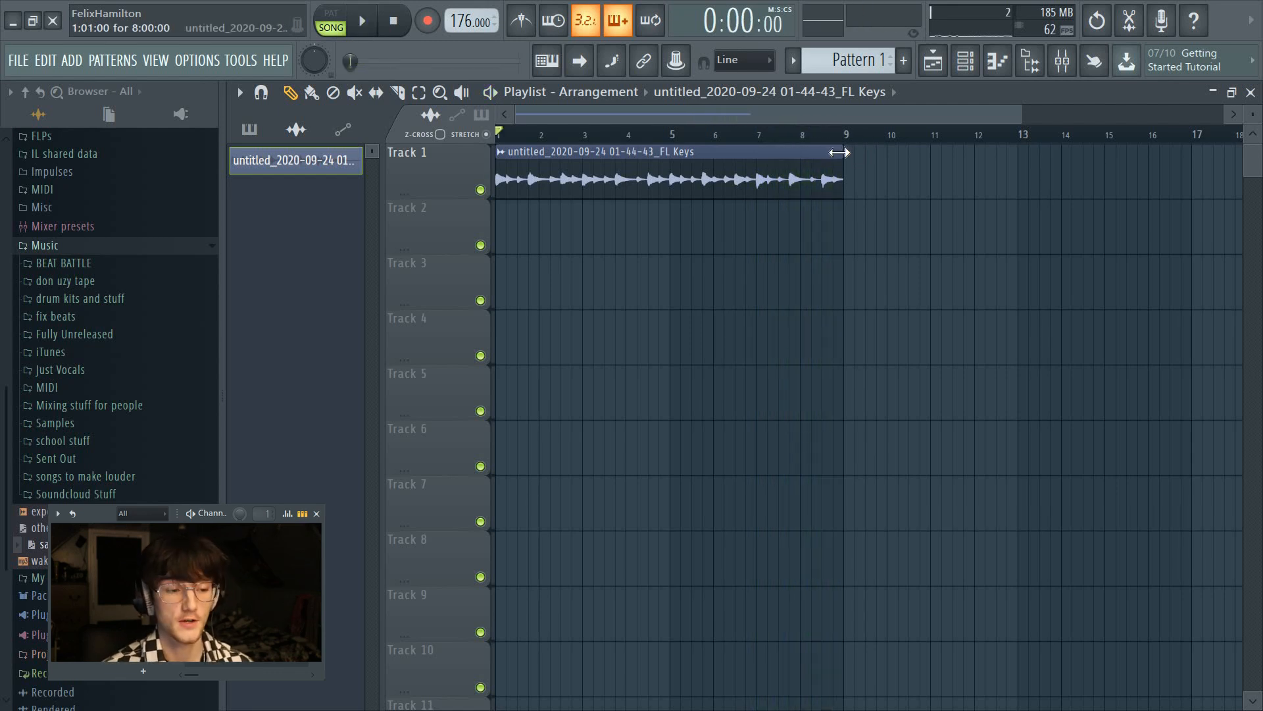
- Transpose all FL Keys notes in the piano roll down six semitones
left_click(966, 61)
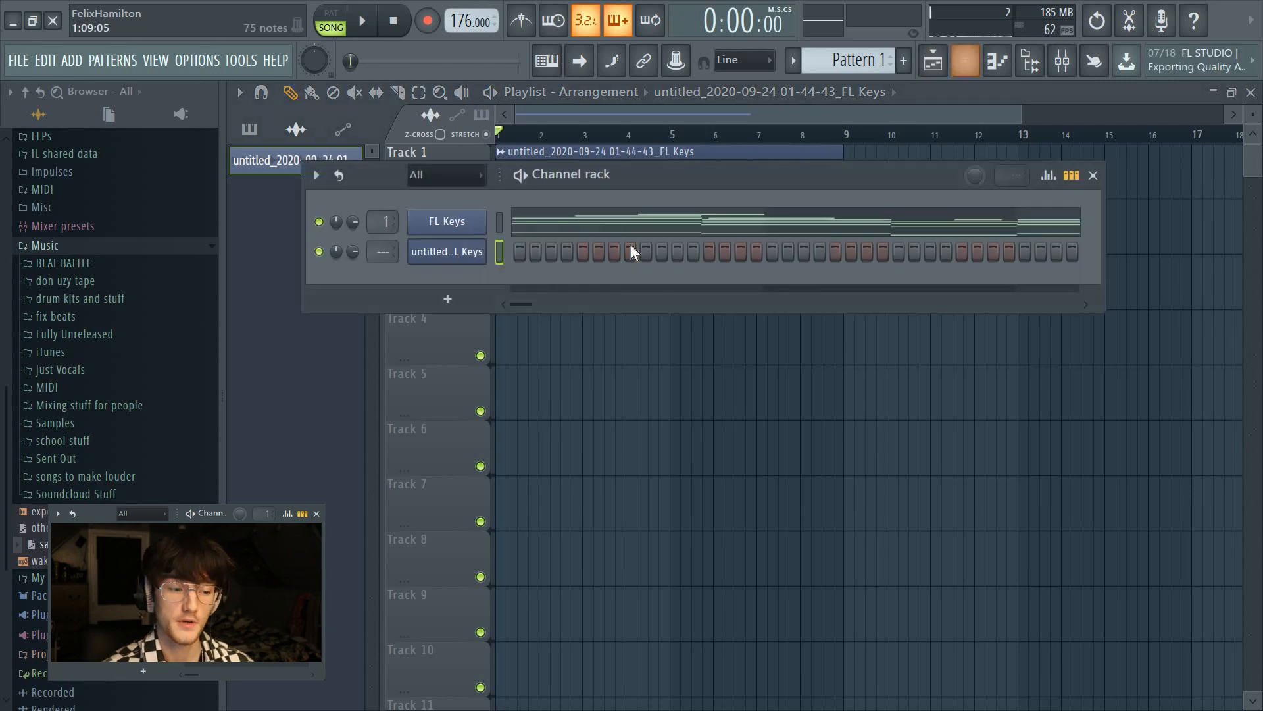
left_click(644, 222)
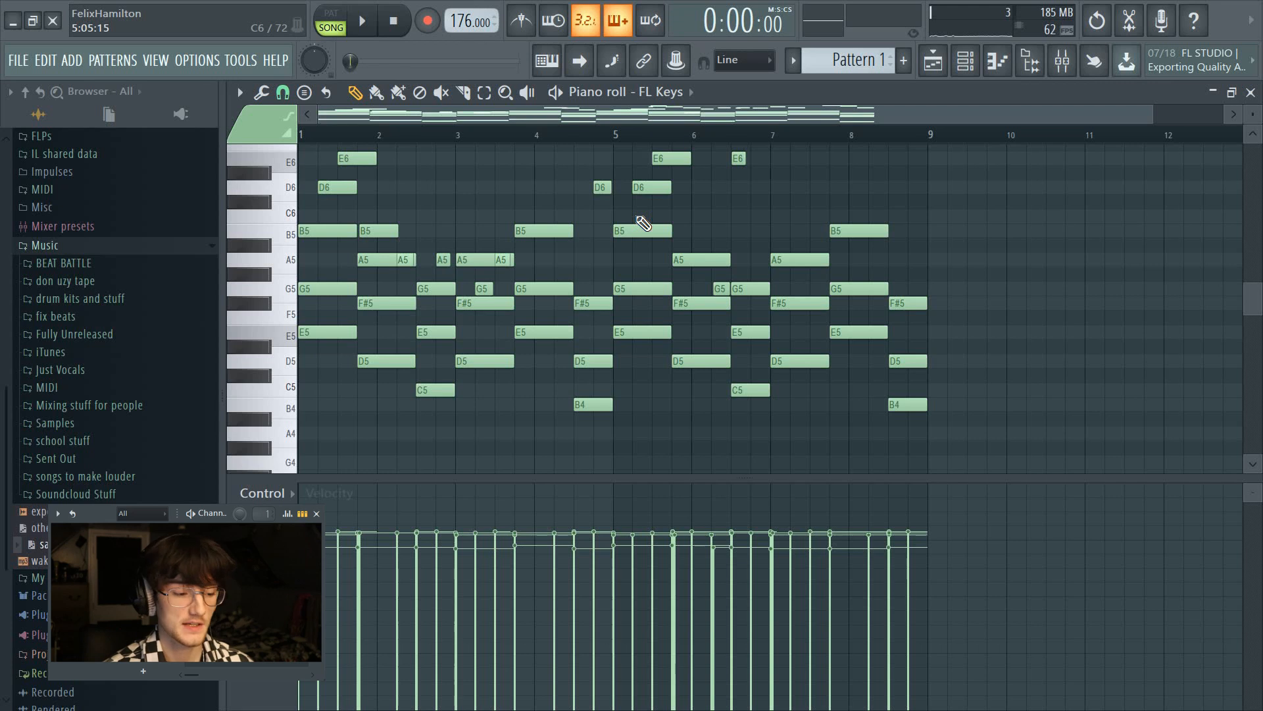
key("Down")
key("Down")
key("Down")
key("Down")
key("Down")
key("Down")
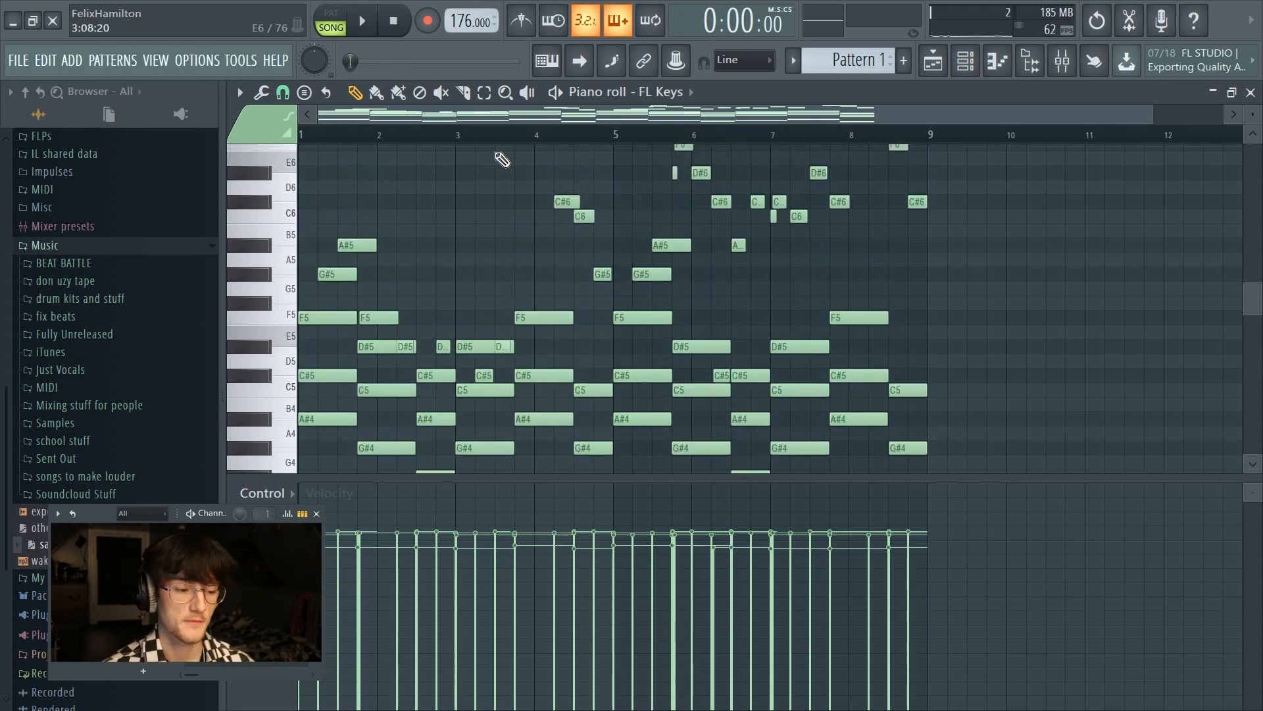
- Play back the transposed FL Keys pattern for comparison and return to the playlist
key("space")
scroll(572, 224, "down", 3)
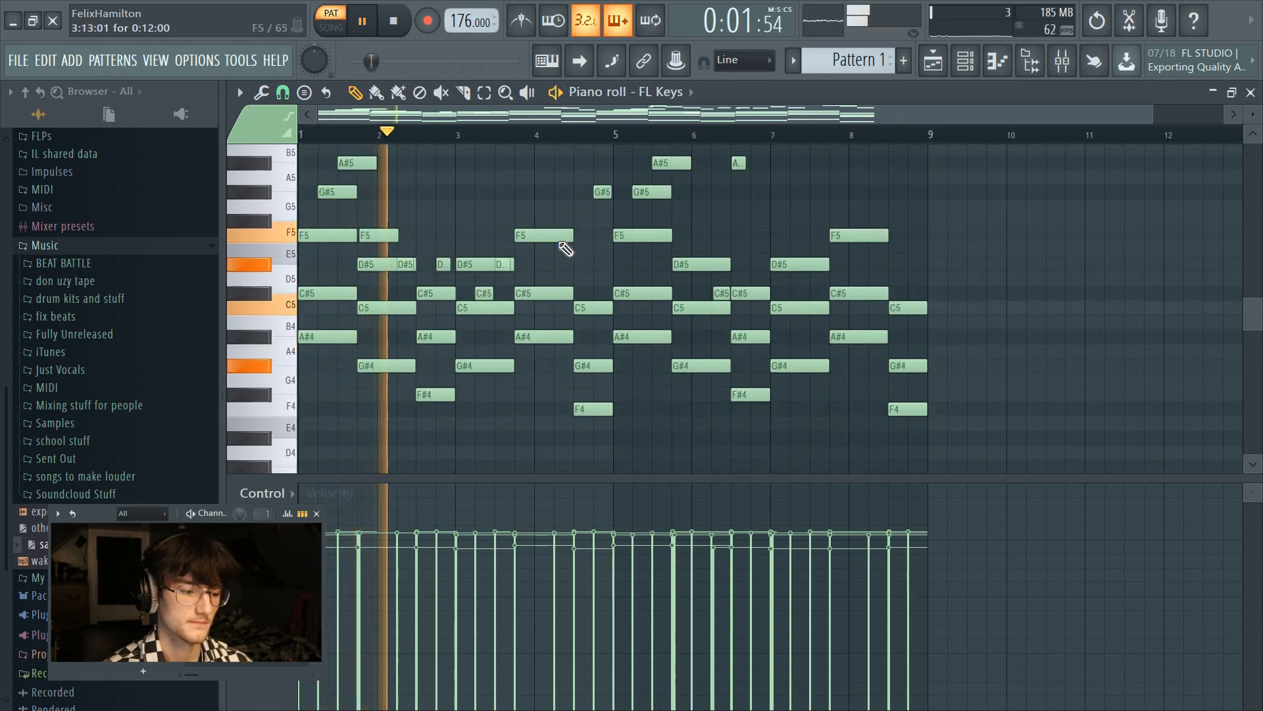
scroll(608, 252, "up", 2)
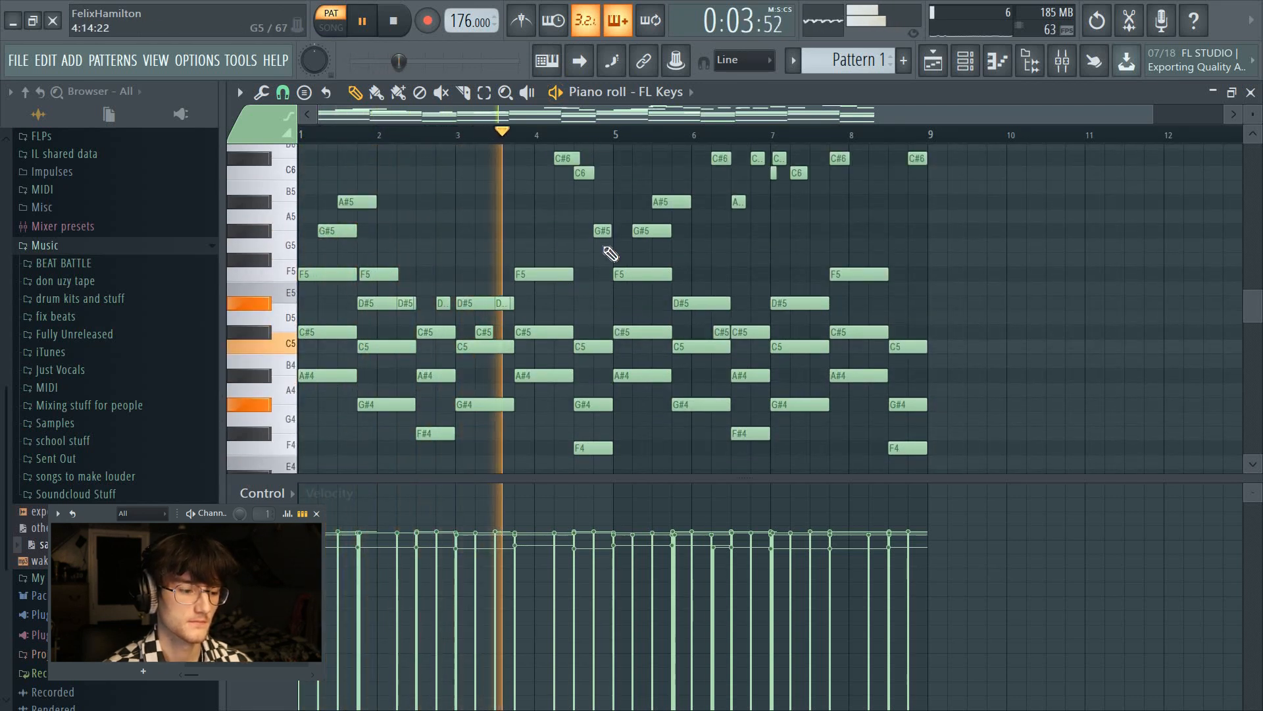
scroll(608, 260, "up", 2)
key("space")
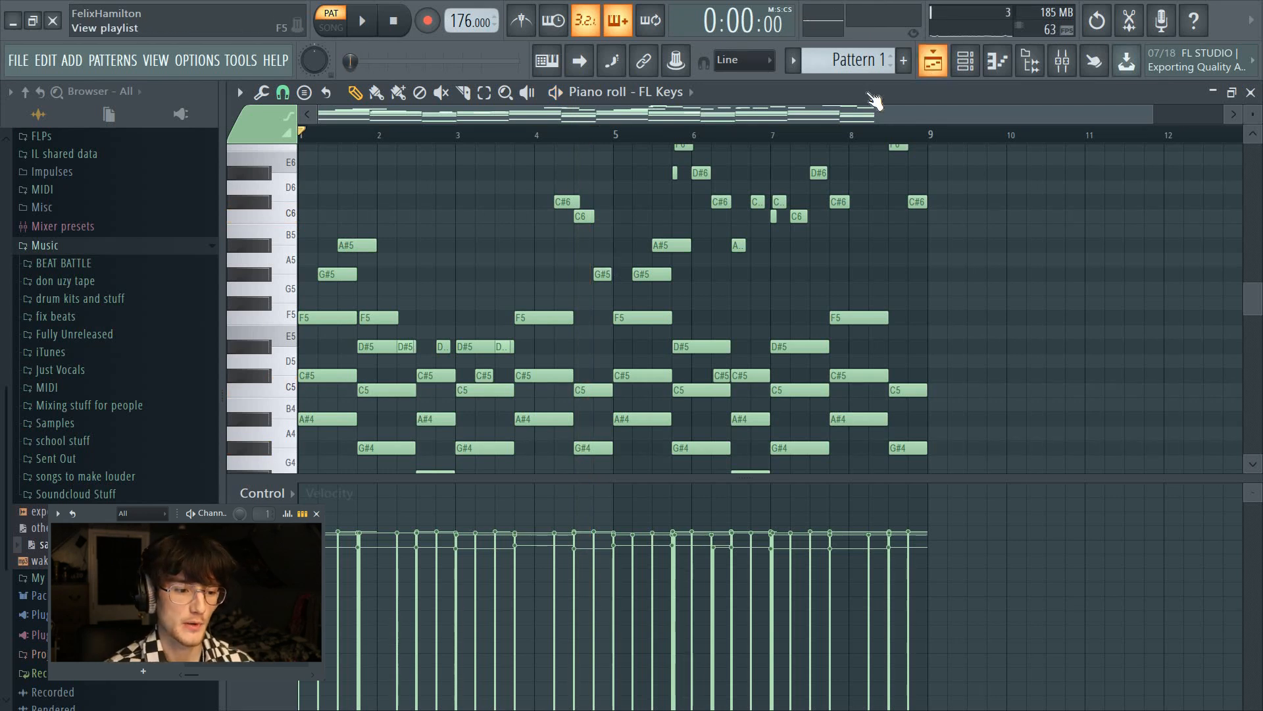
left_click(933, 61)
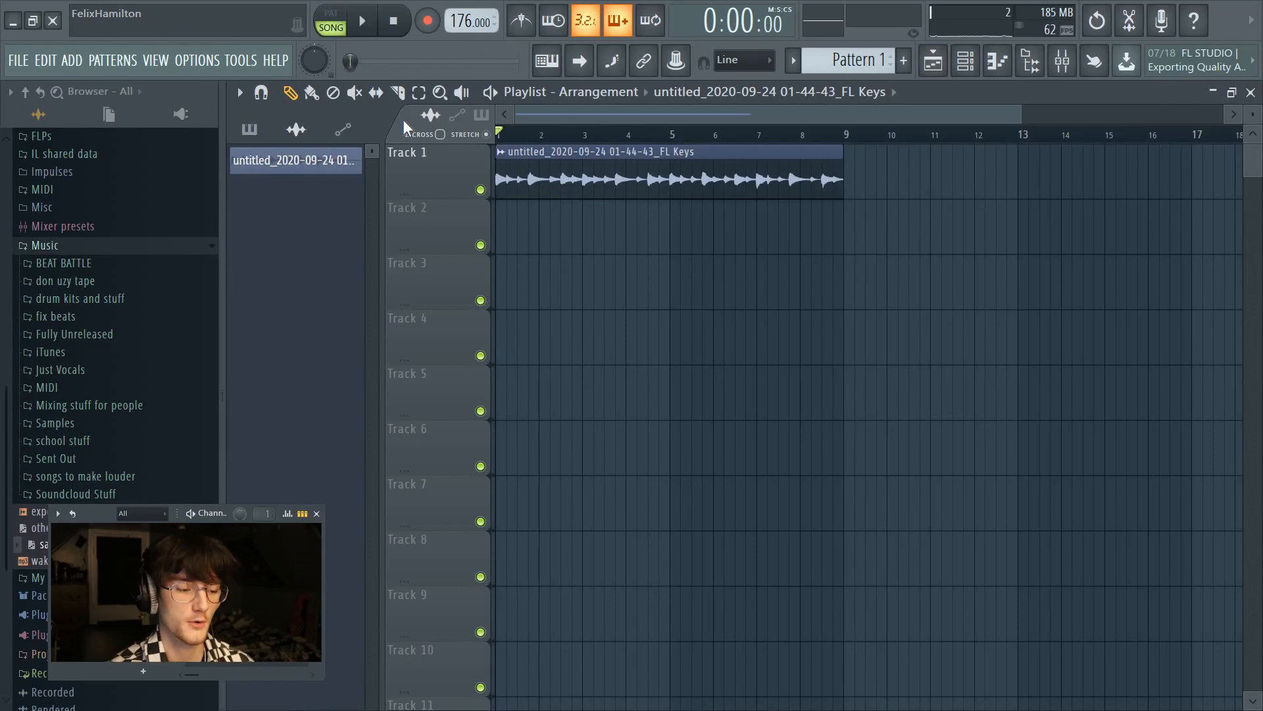
- Play back the rendered audio clip, and replace the FL Keys instrument with the empty (delete) preset
key("space")
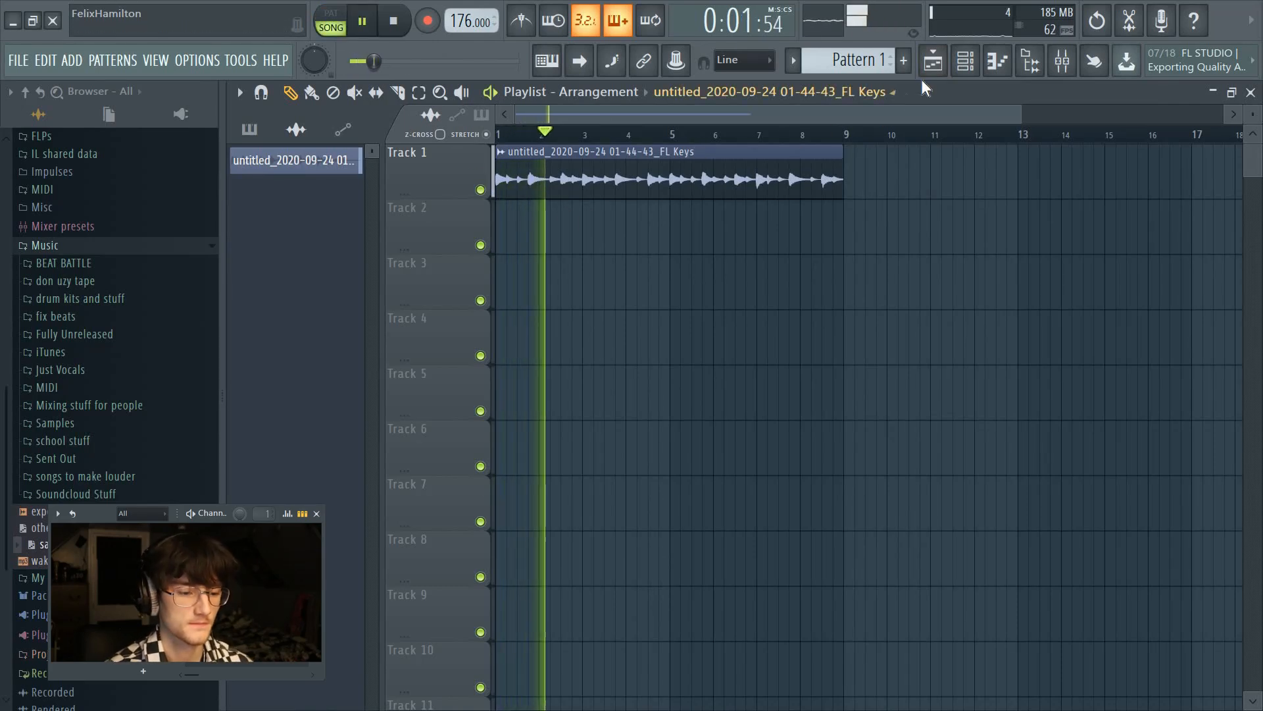
key("space")
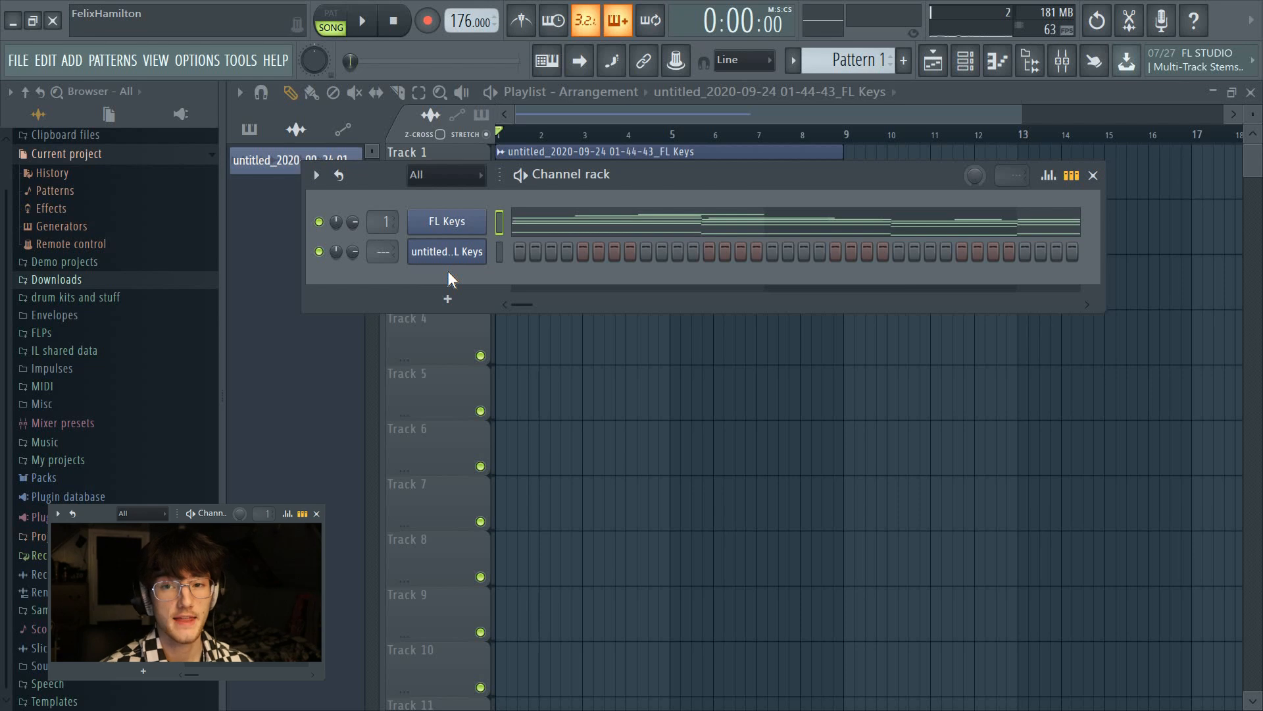
right_click(440, 220)
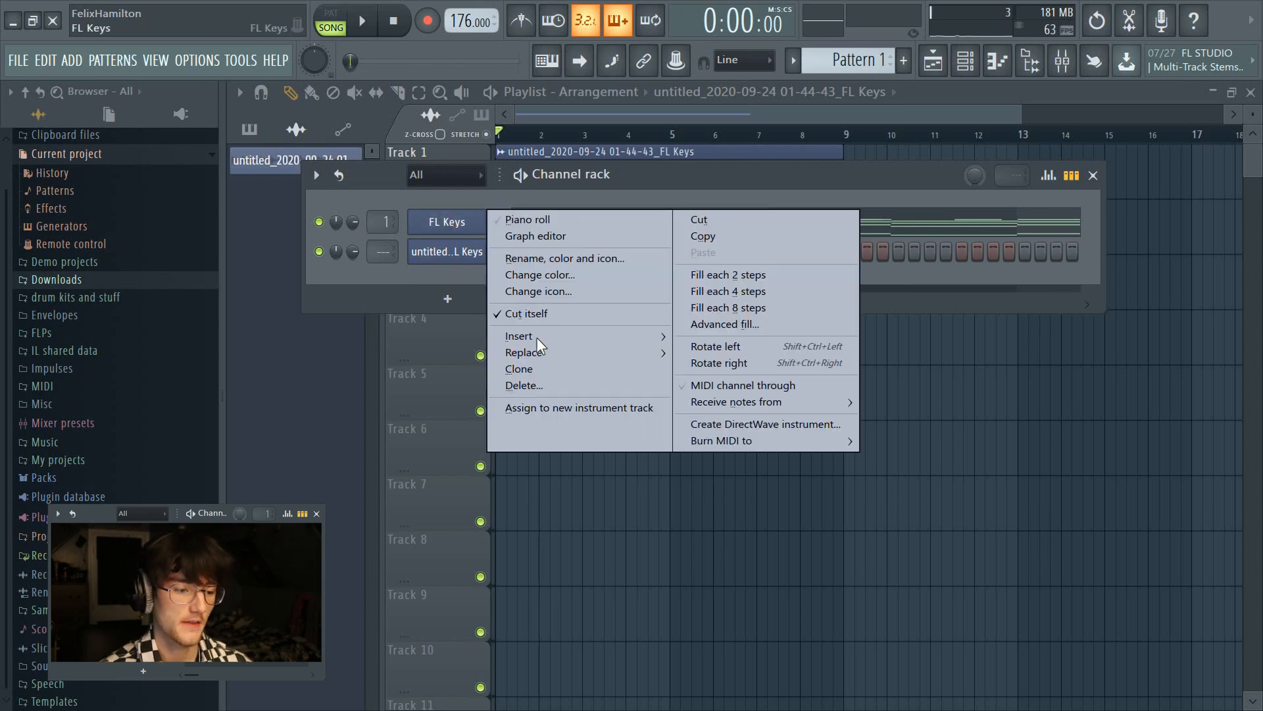
mouse_move(546, 349)
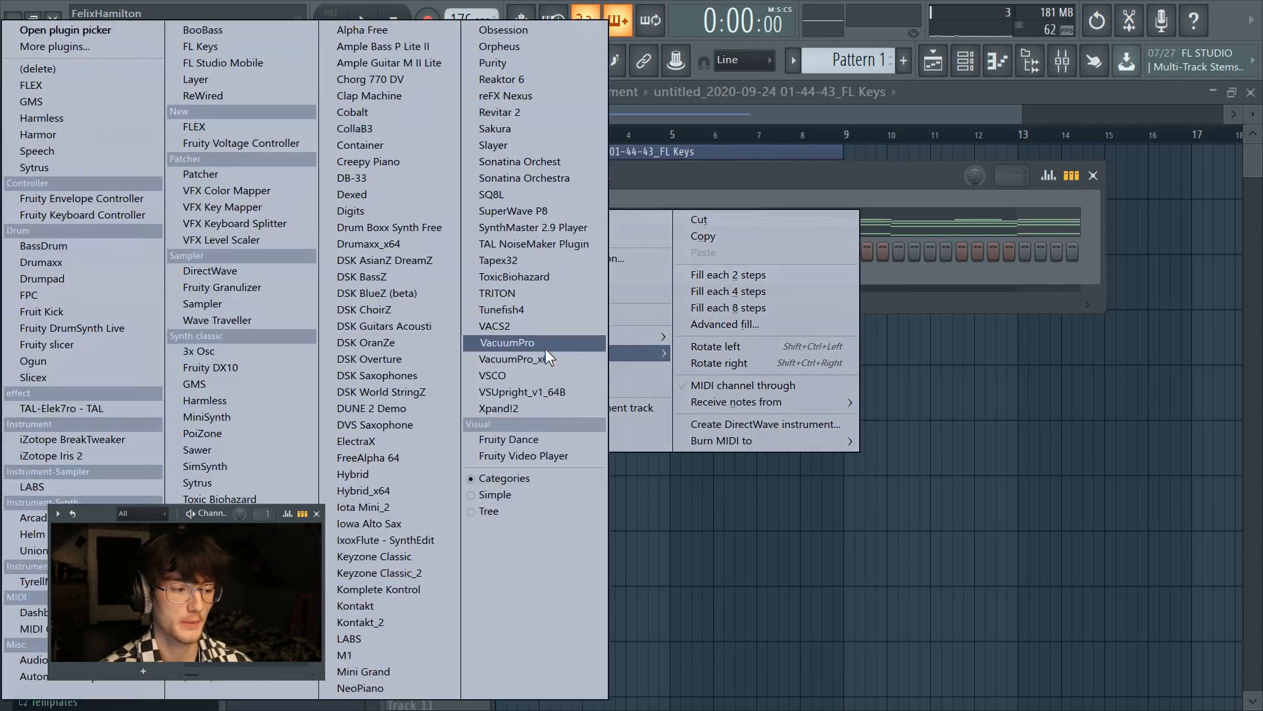
left_click(69, 68)
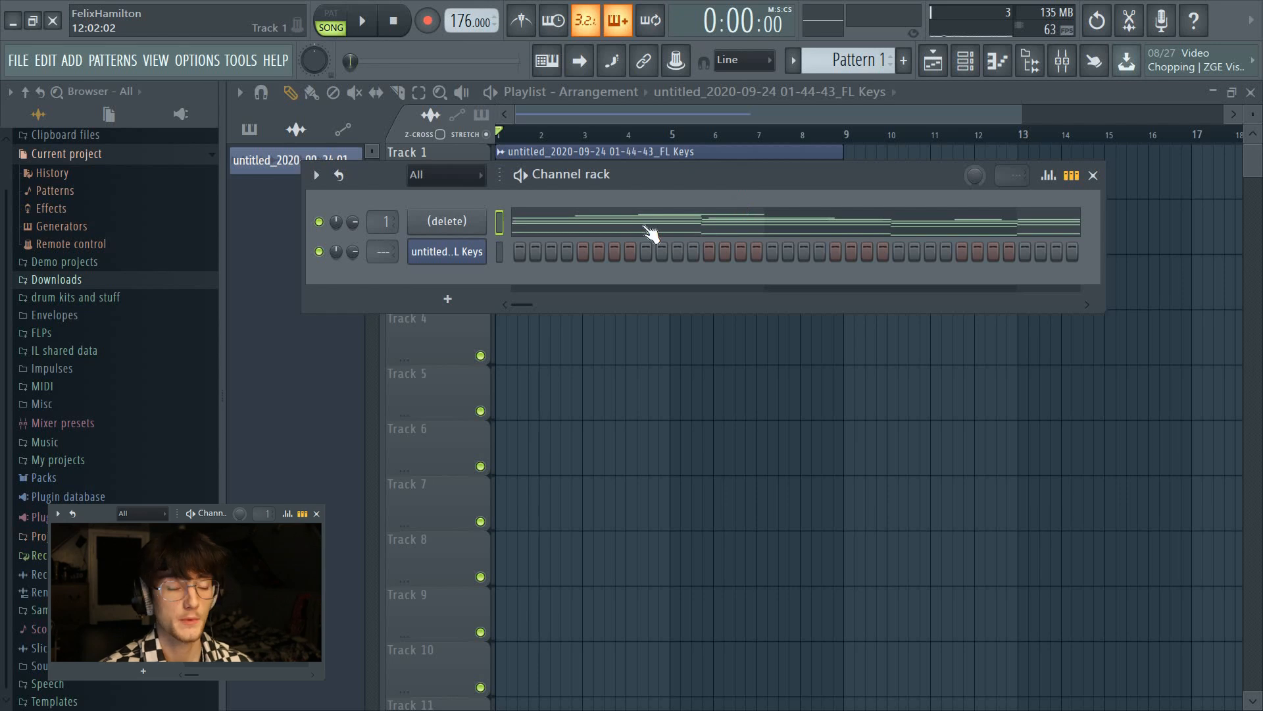
- Check the notes held by the emptied piano channel in the piano roll and close it
left_click(536, 231)
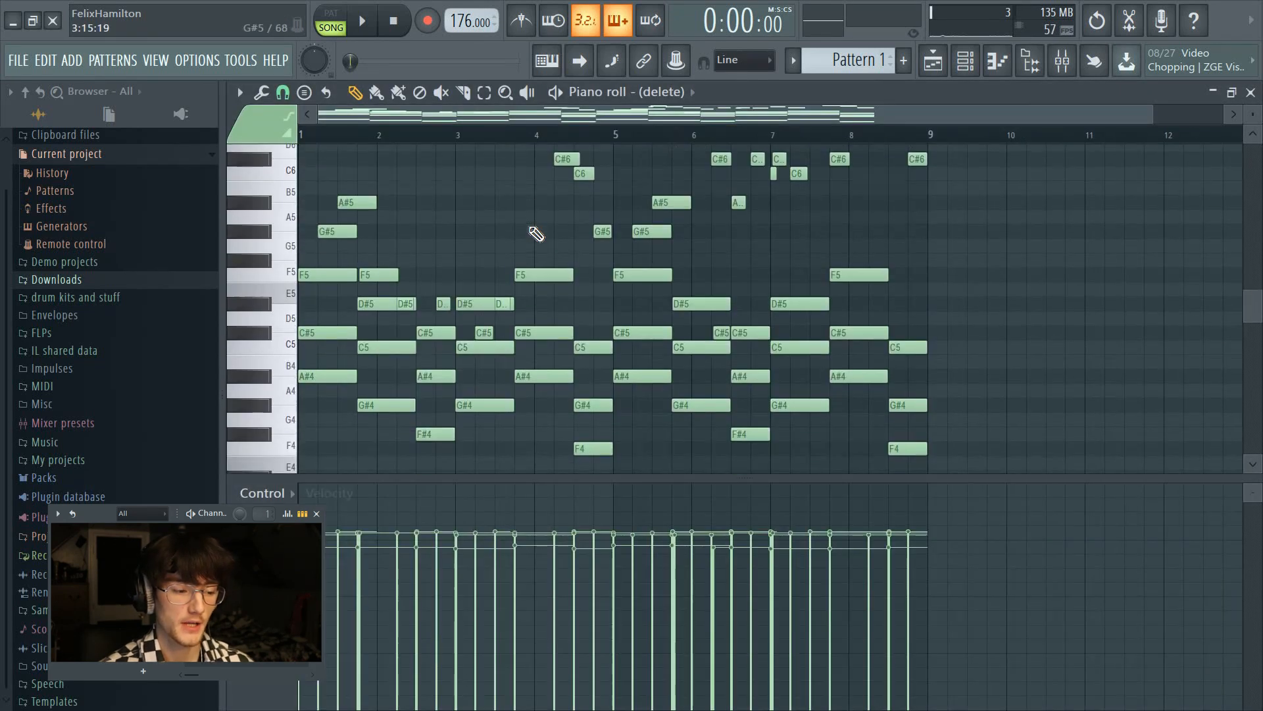
scroll(536, 232, "down", 3)
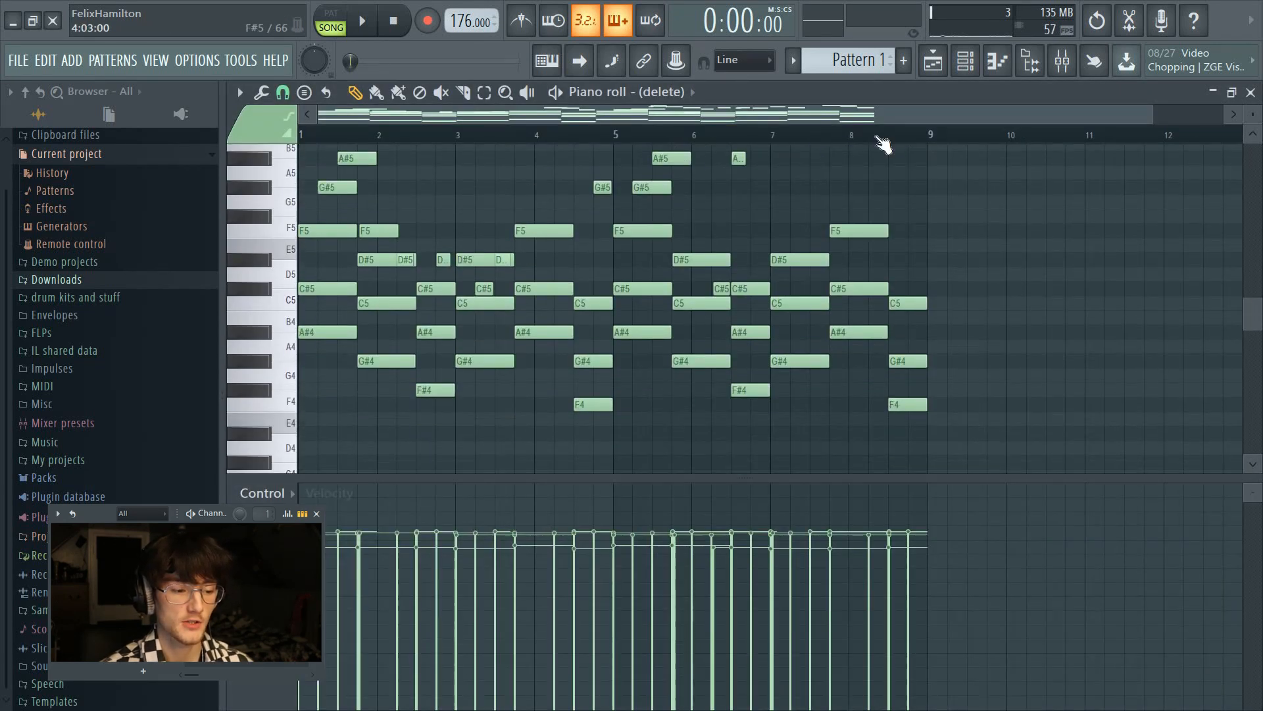
left_click(1250, 92)
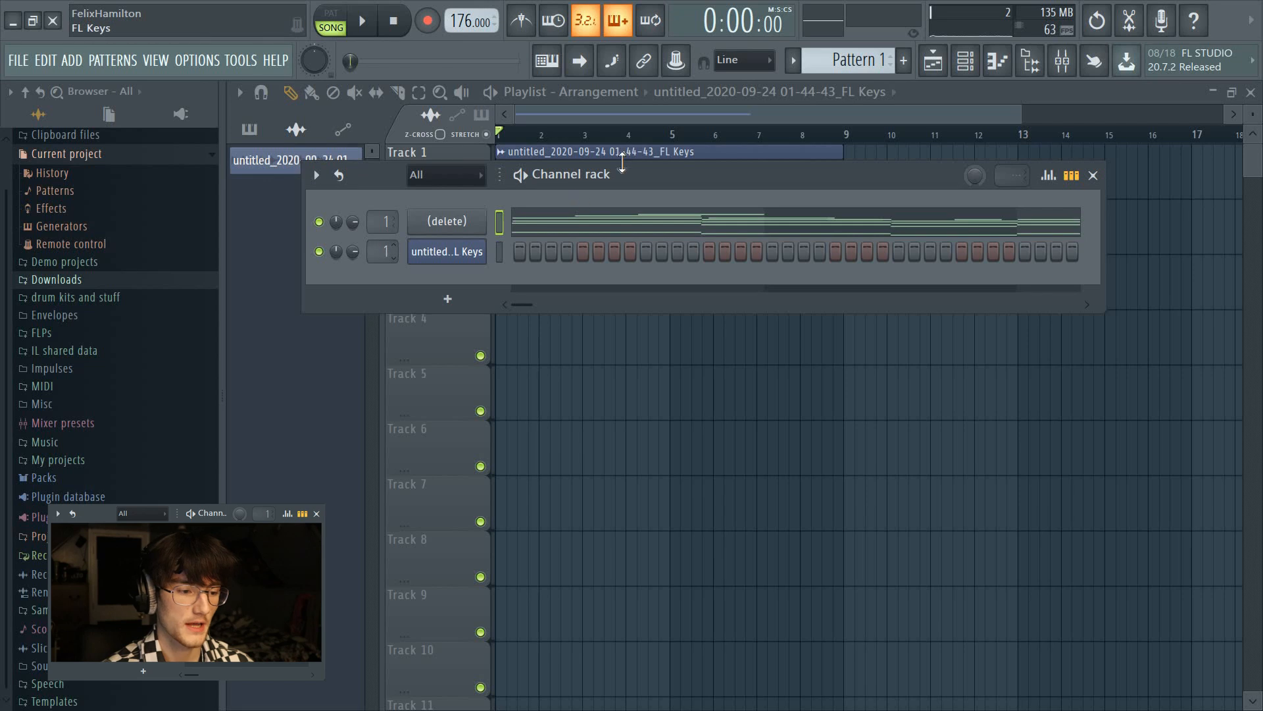
- Play the rendered audio clip while watching its level on mixer track 1, and return to the playlist
key("F9")
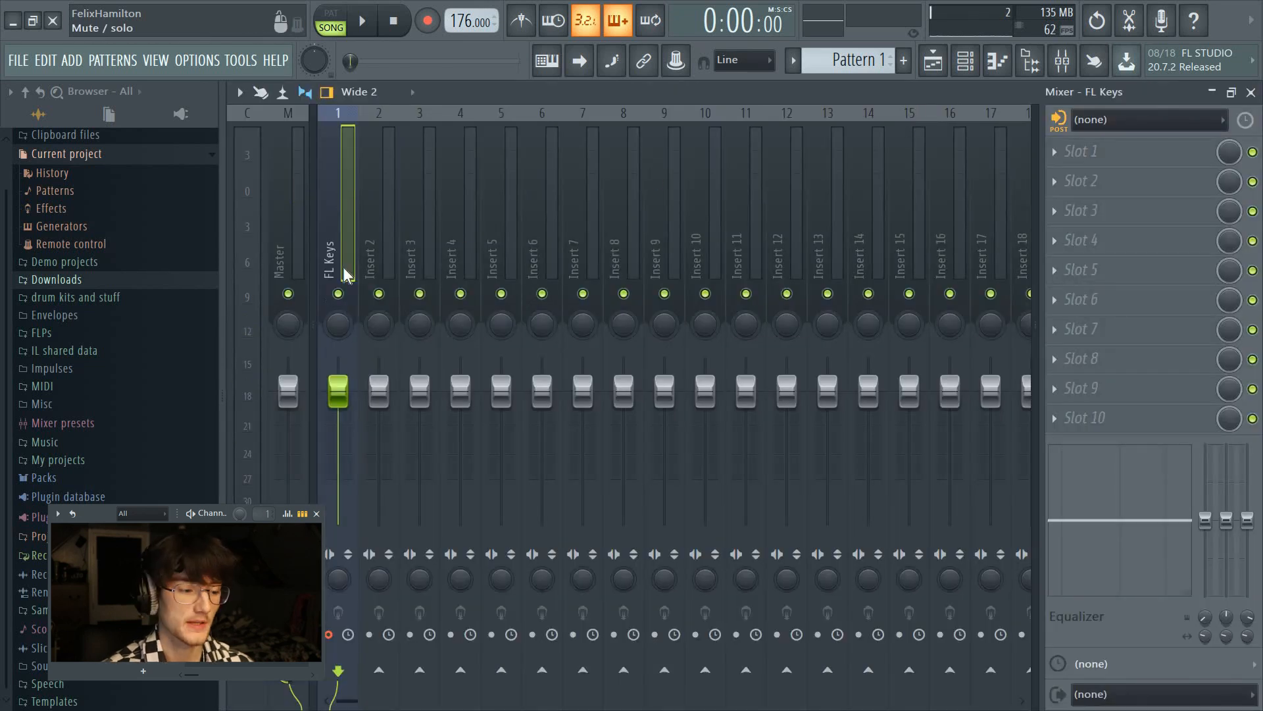
key("space")
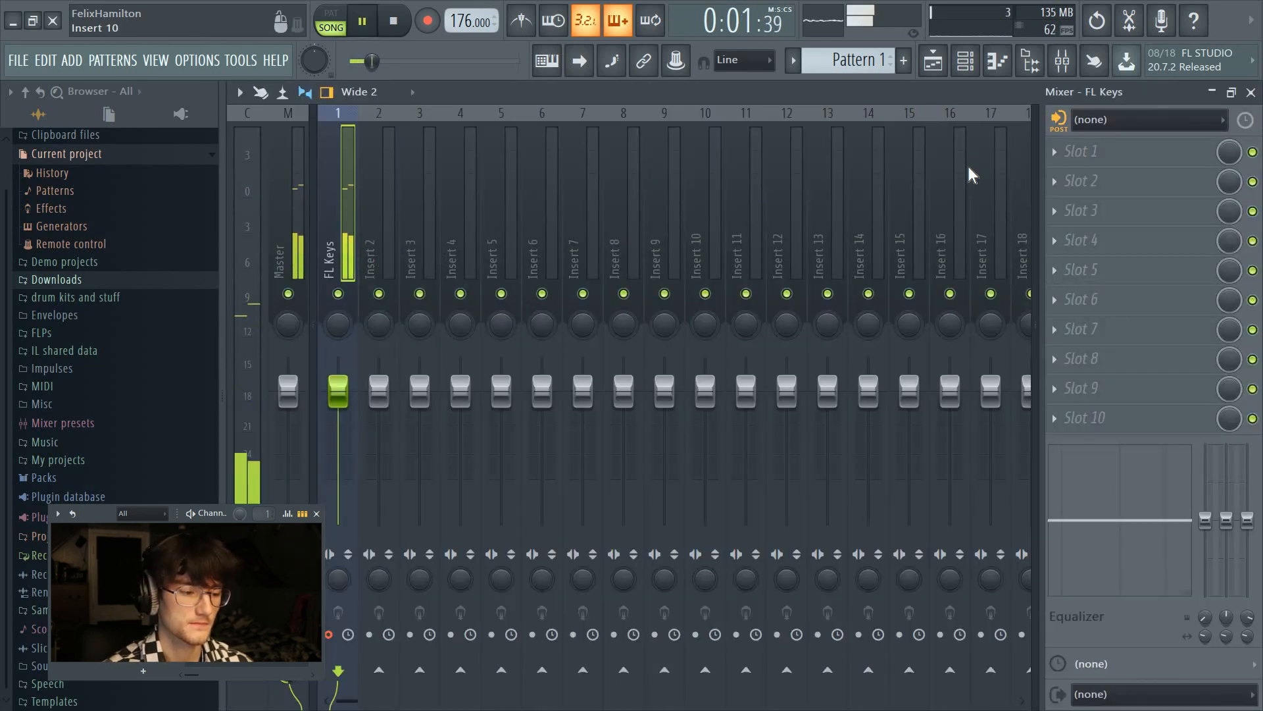
left_click(935, 66)
key("space")
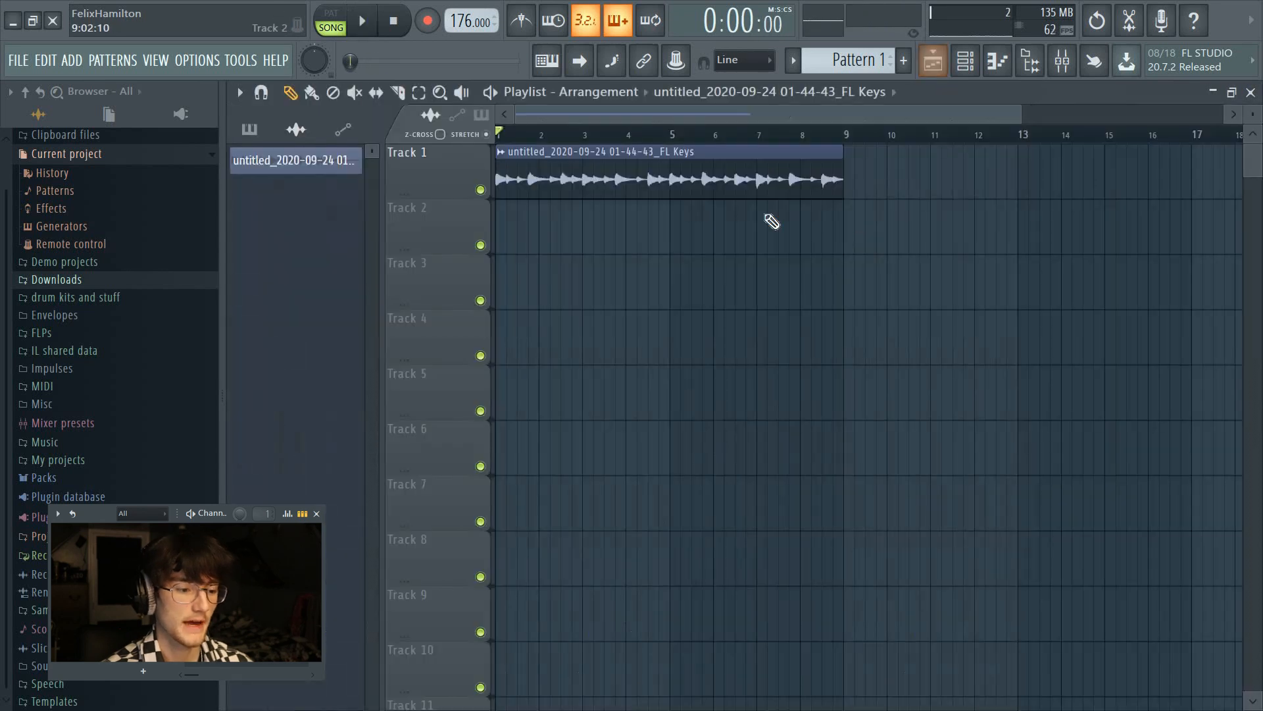
- Add an Autogun instrument channel using the Atmosphere sound
left_click(965, 61)
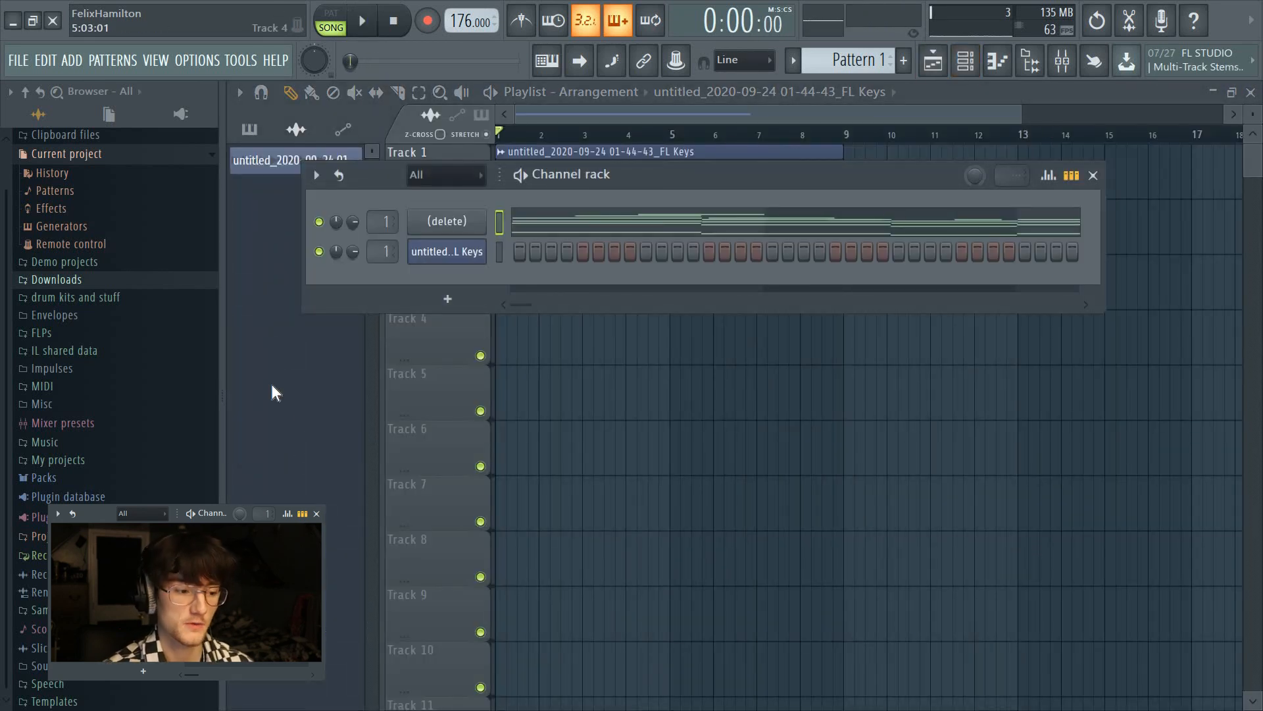
left_click(461, 300)
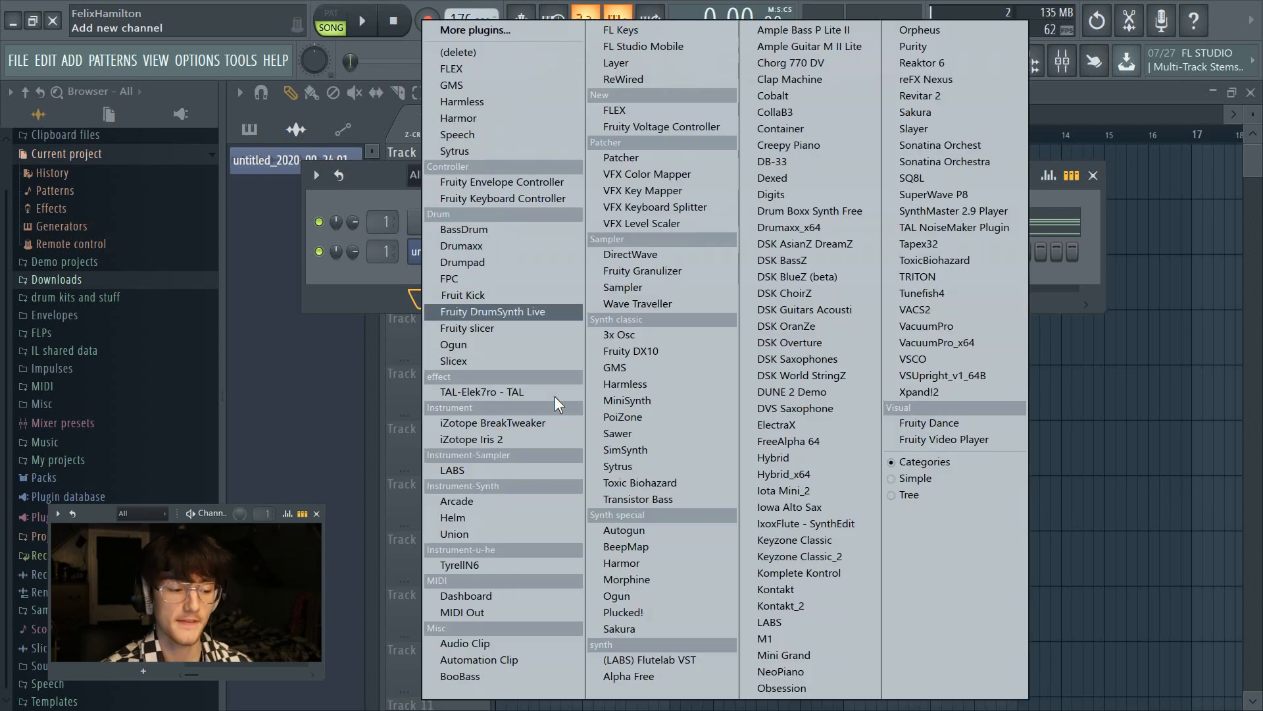
left_click(635, 536)
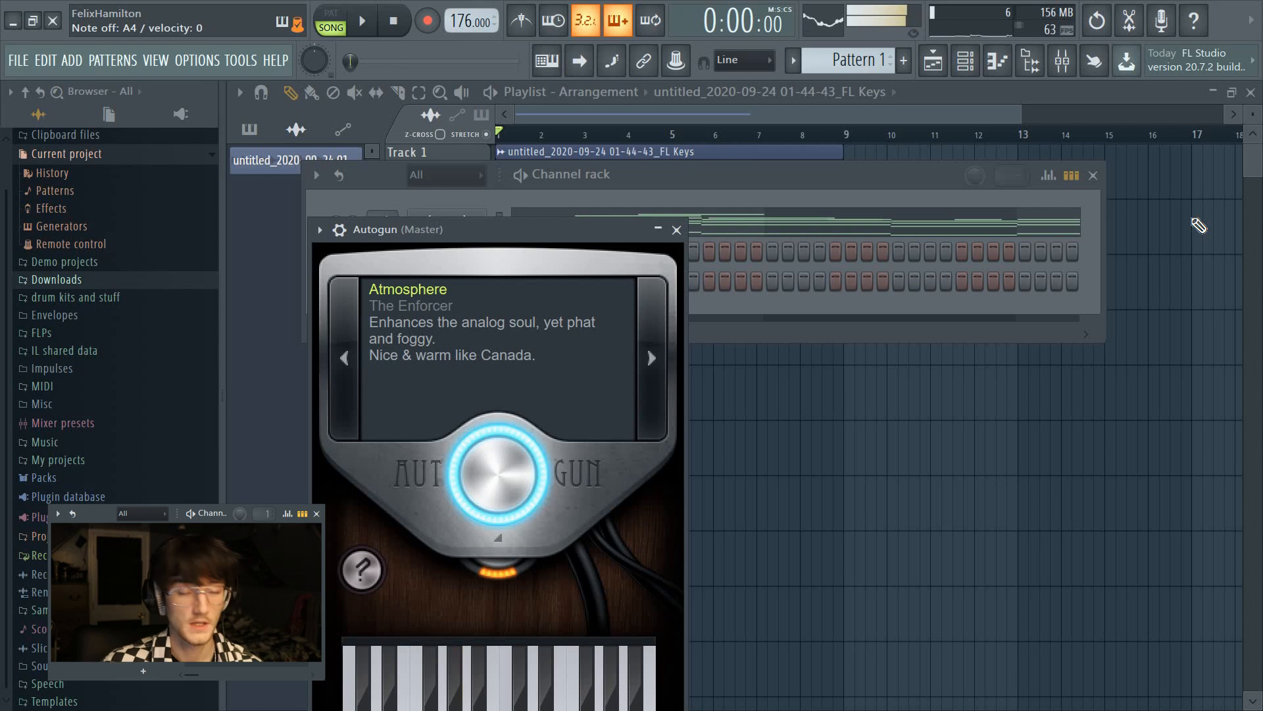
left_click(672, 181)
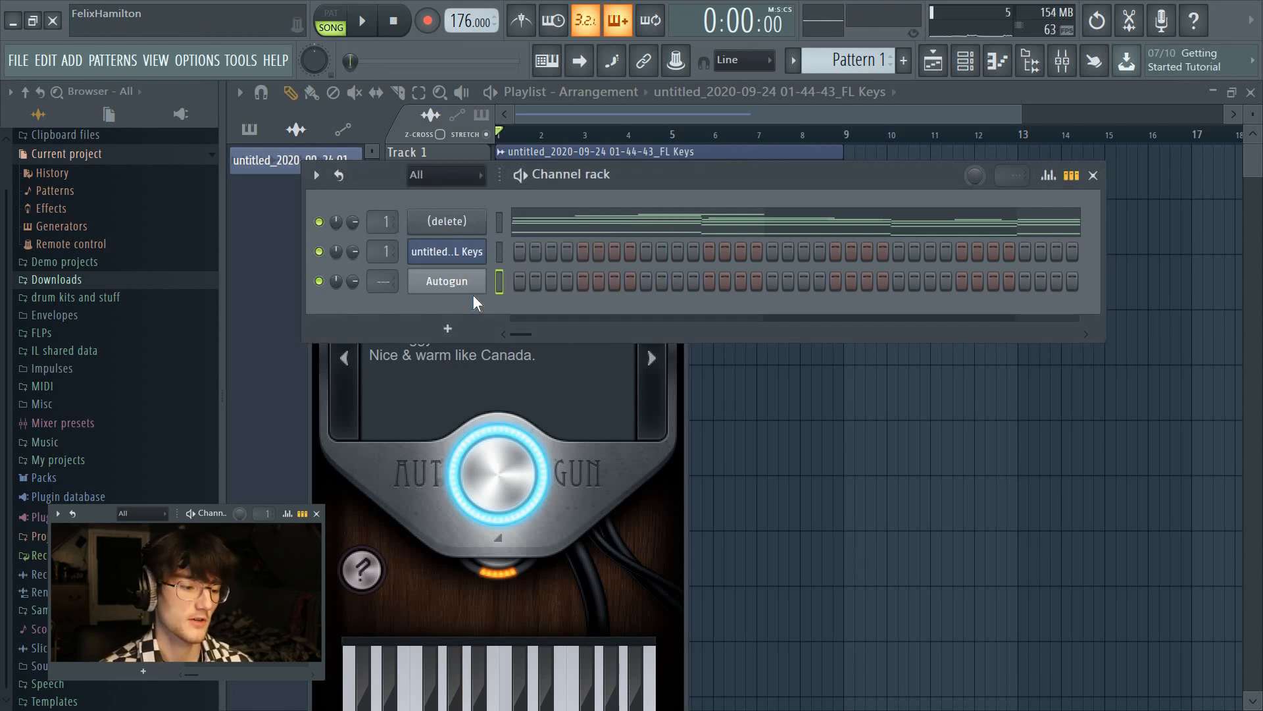
- Give Autogun an eight-bar bass line on A#4, G#4, F#4 and F4 following the chord roots, and play it back
right_click(471, 293)
left_click(518, 283)
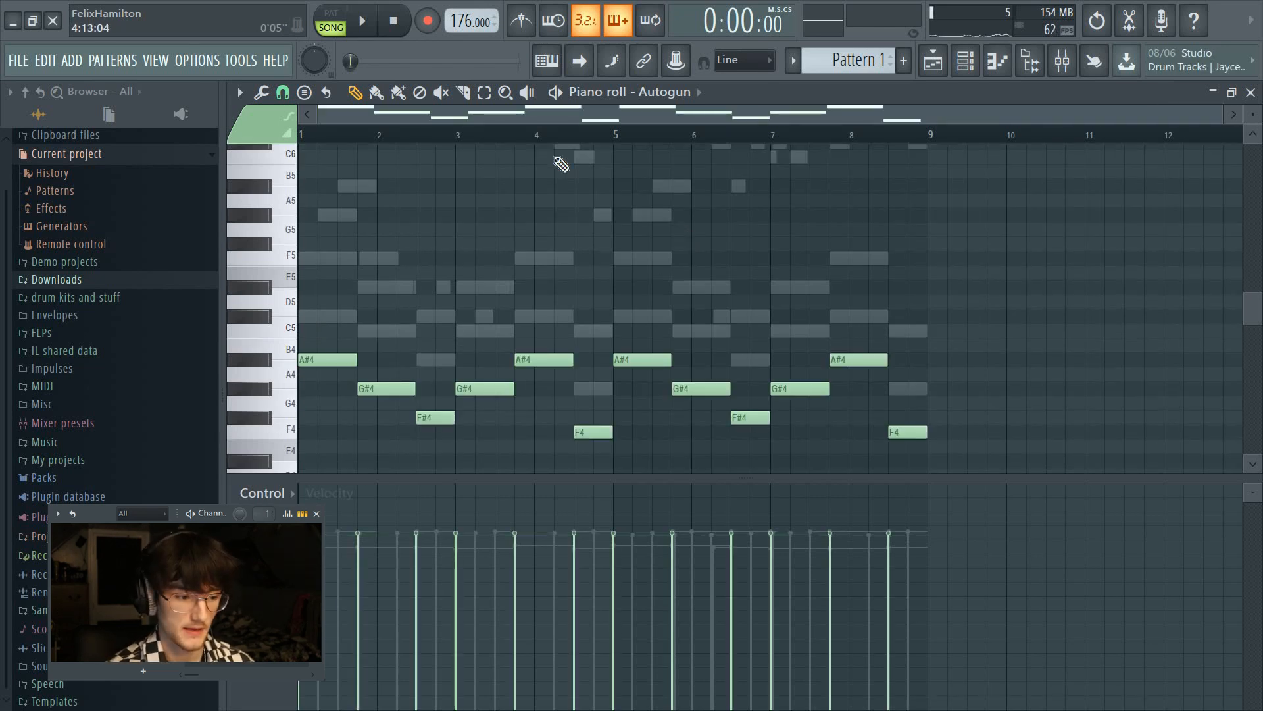
key("space")
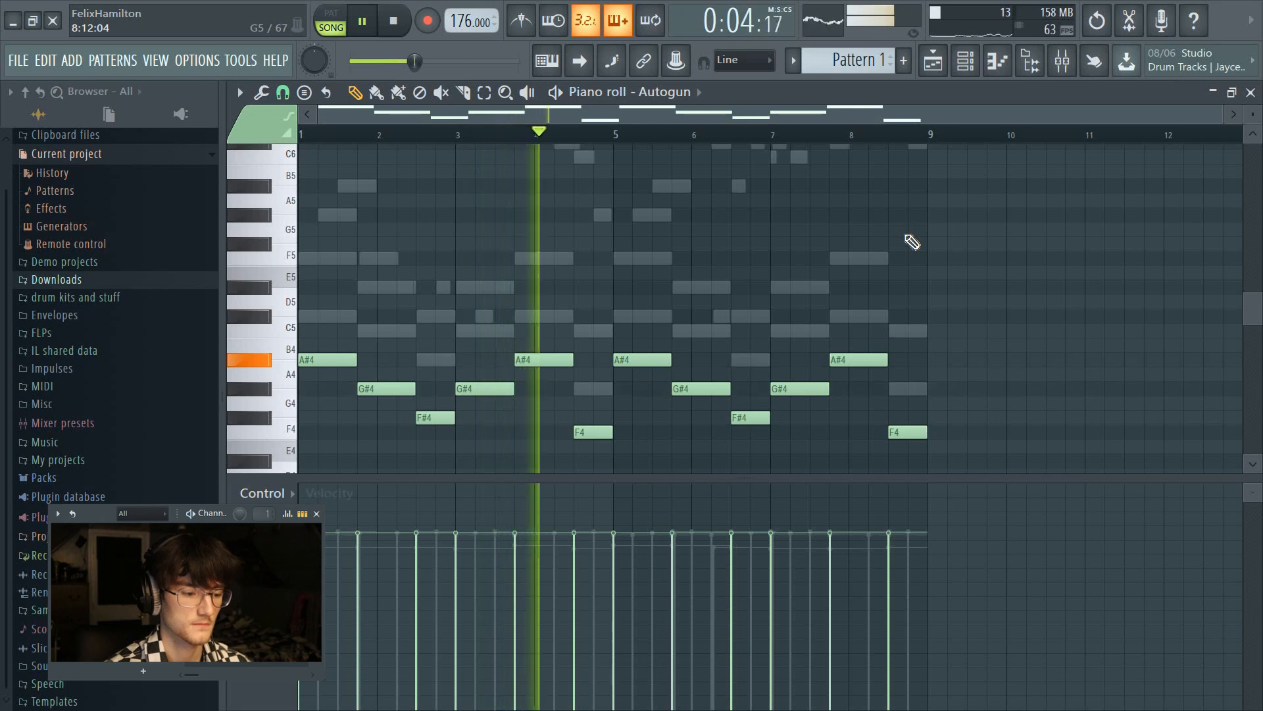
key("space")
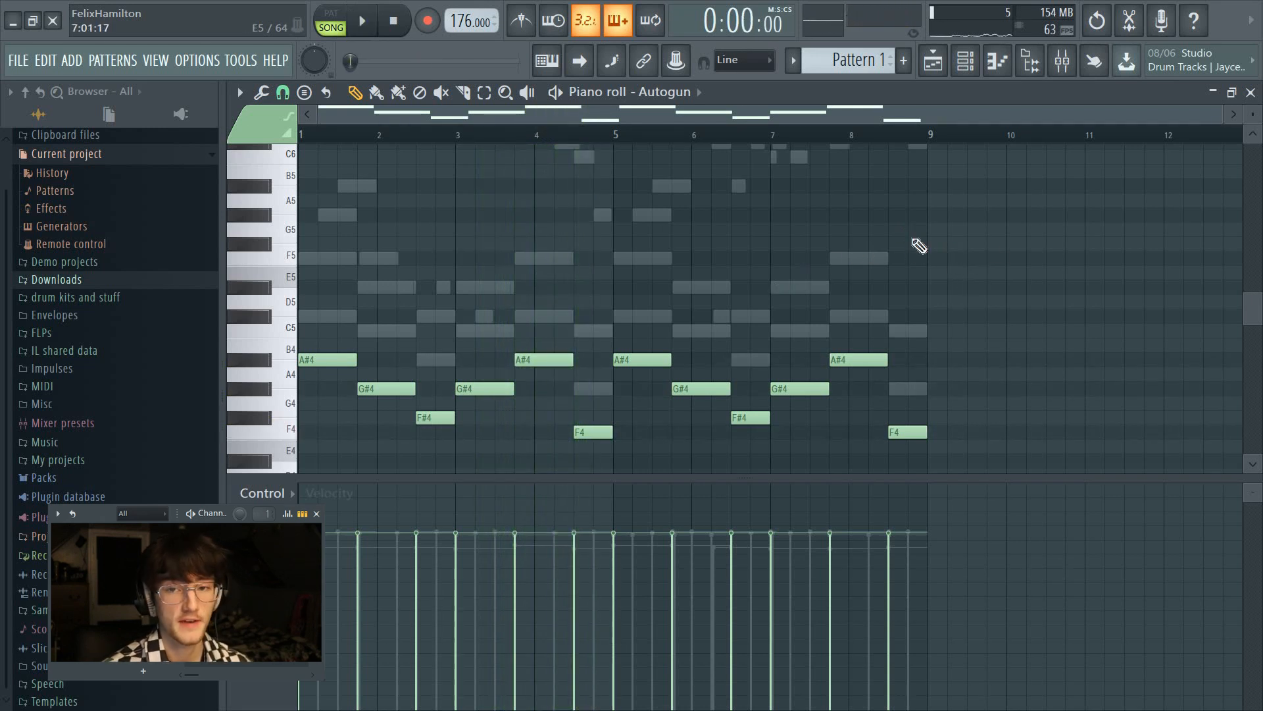
left_click(1250, 93)
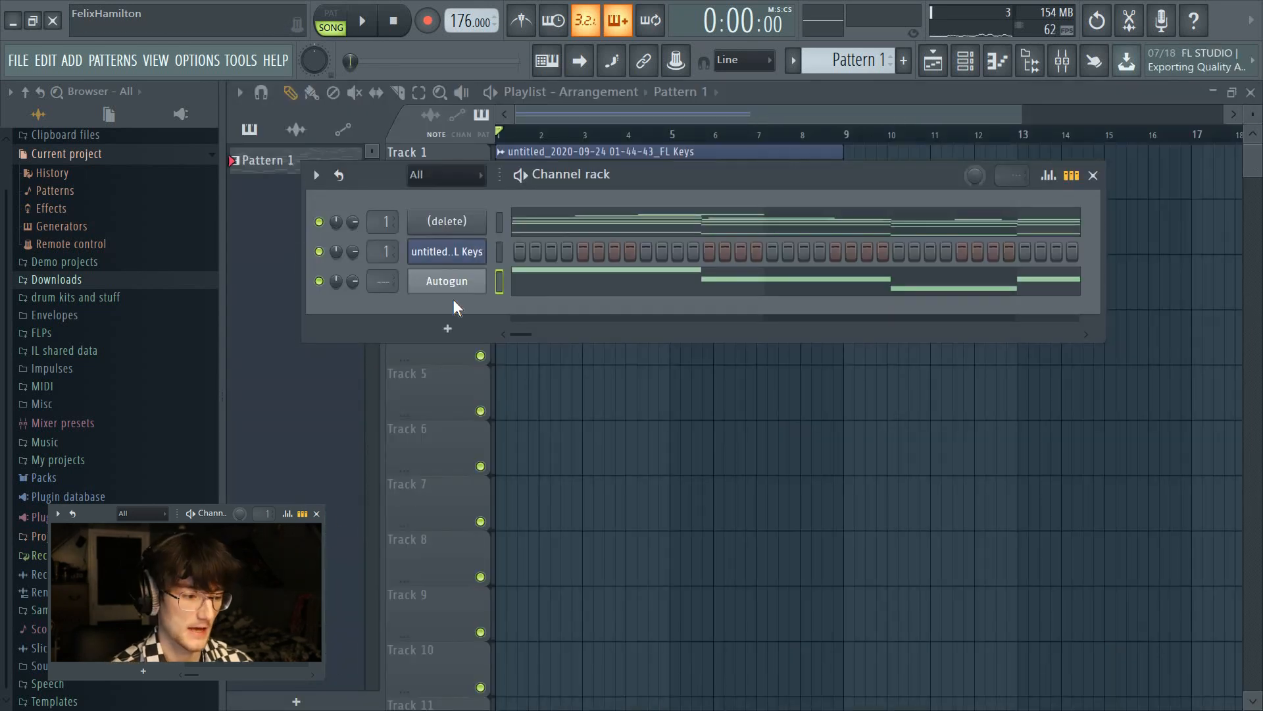
- Route Autogun to mixer track 2 and lower its volume to about -6.5 dB during playback
key("ctrl+l")
key("F6")
key("space")
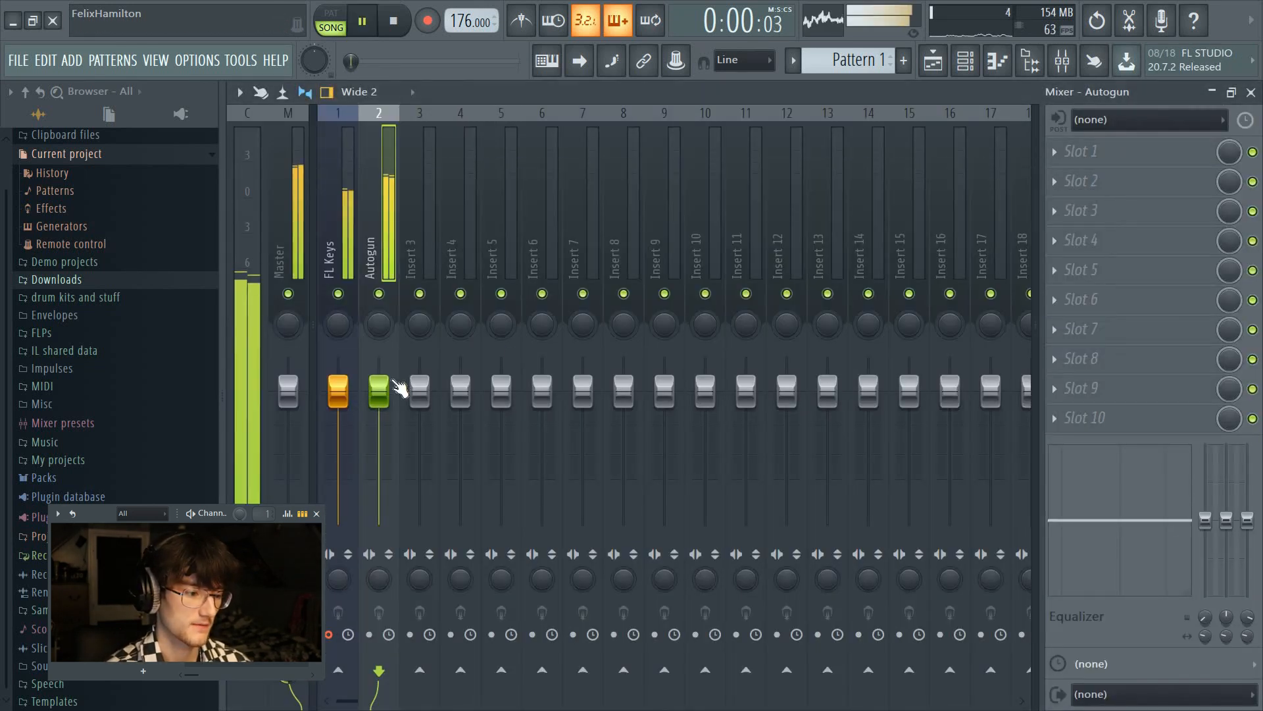
left_click_drag(379, 391, 379, 414)
key("space")
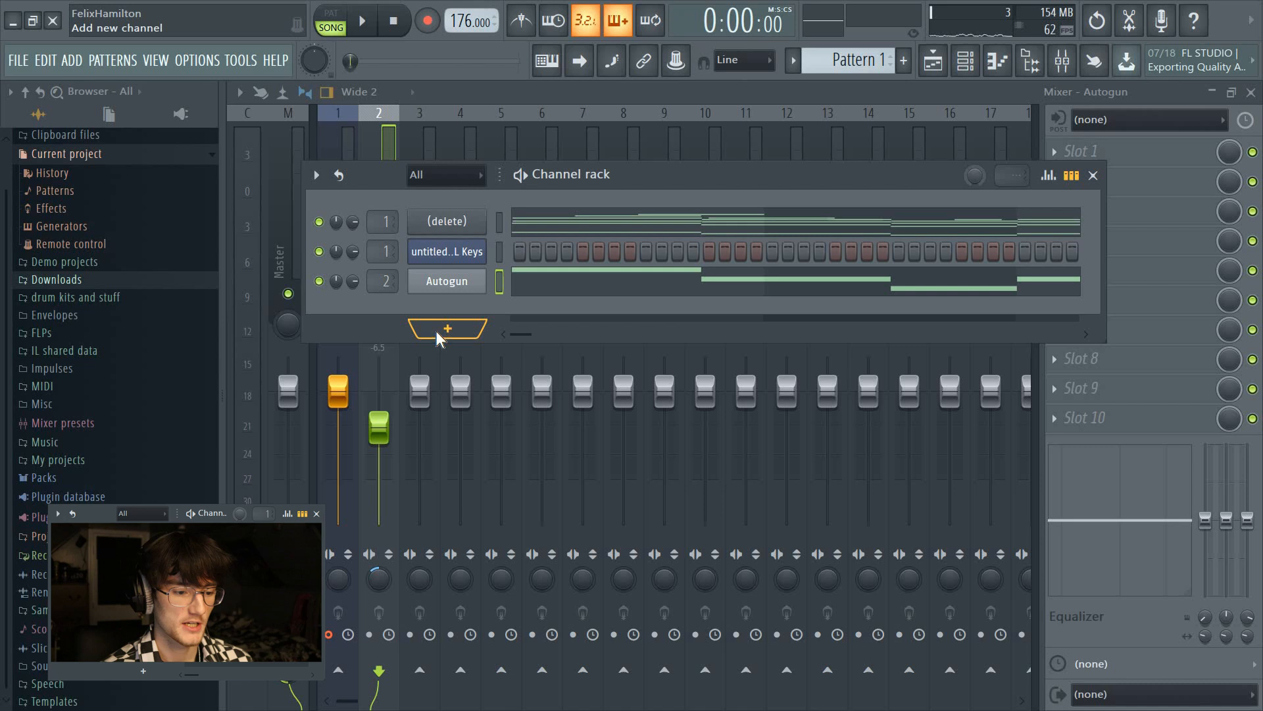
- Add a Sakura channel and draw its opening melody A#5, D#6, C#6, C6, G#5, F5 across bars 1 and 2
left_click(436, 330)
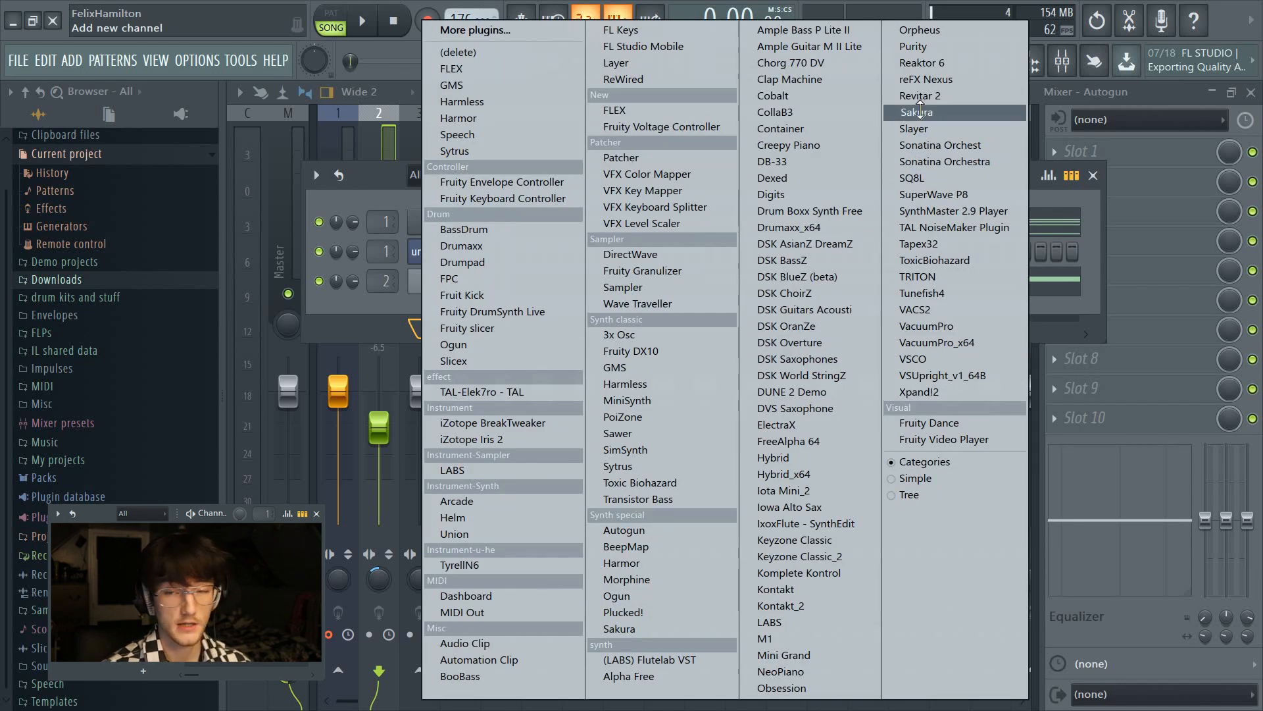
left_click(920, 111)
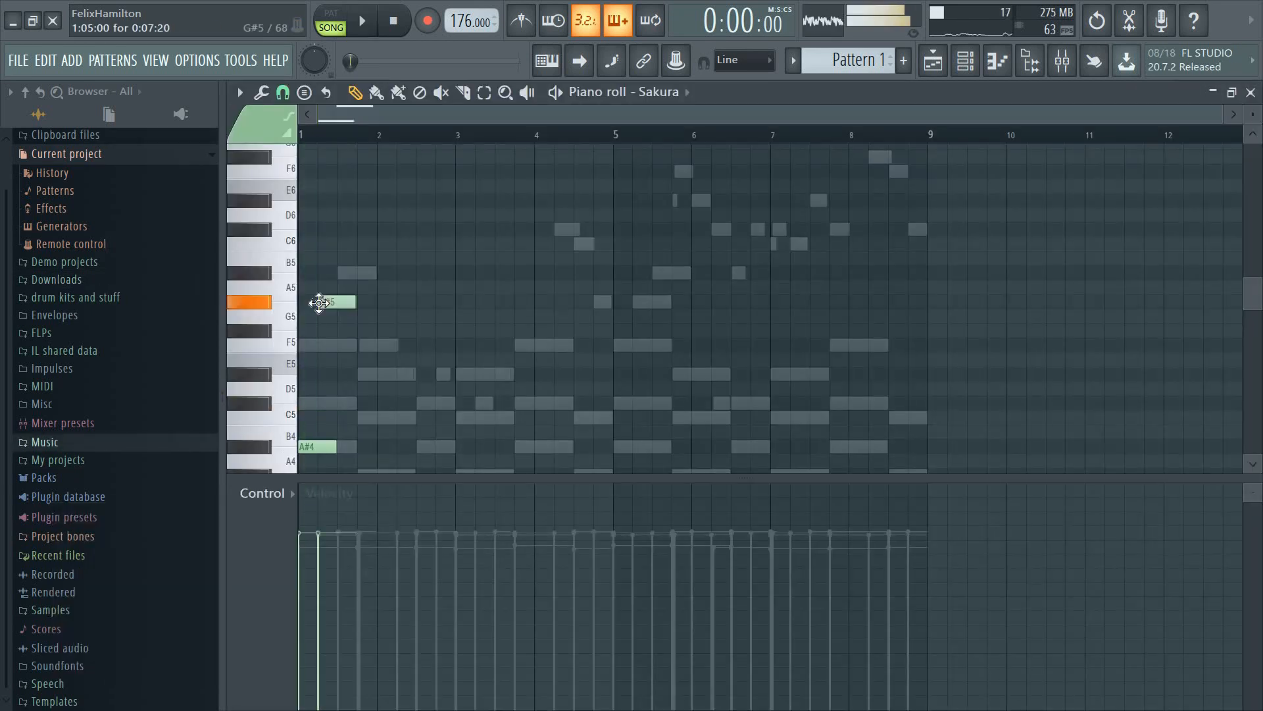
left_click(342, 189)
left_click(379, 219)
left_click(414, 233)
left_click(489, 291)
left_click(563, 335)
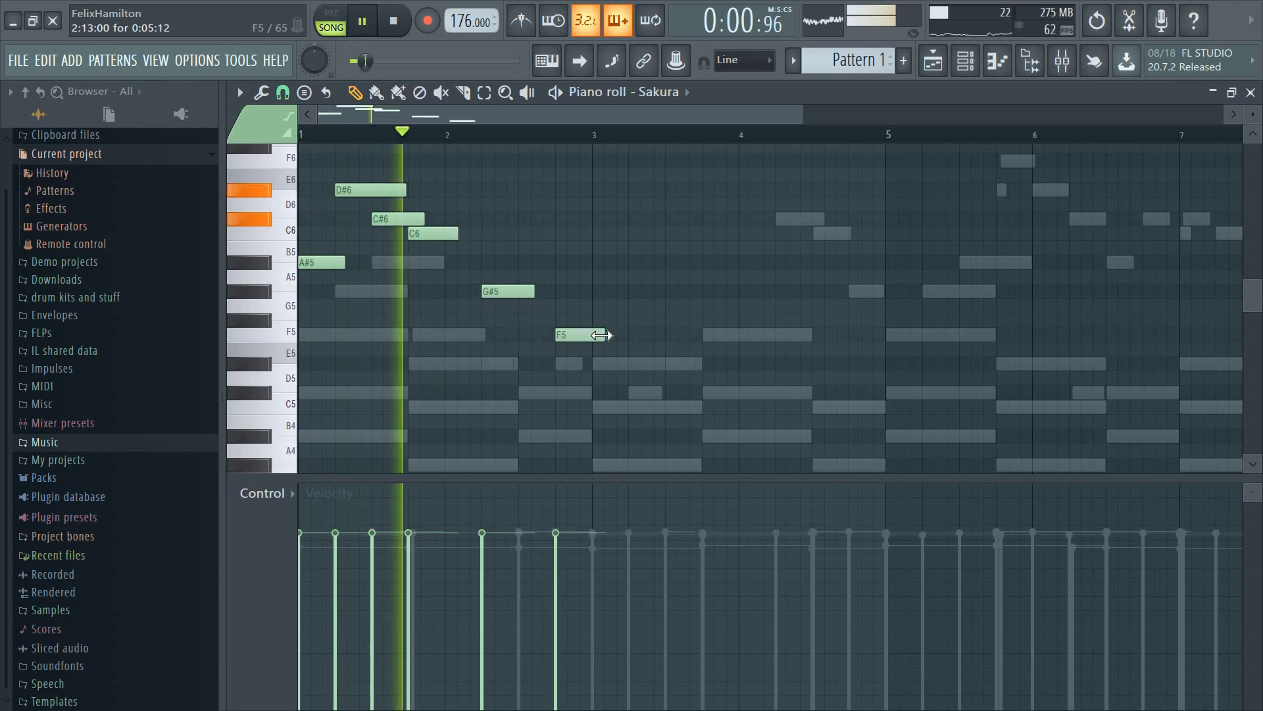
left_click_drag(602, 334, 590, 335)
- Extend the Sakura melody through bars 3 and 4 with G#5, C6, C#6, A#5, F5, F6 and D#6, auditioning along the way
key("space")
left_click(600, 290)
left_click(633, 233)
key("space")
key("space")
left_click(674, 218)
scroll(536, 256, "up", 1)
key("space")
key("space")
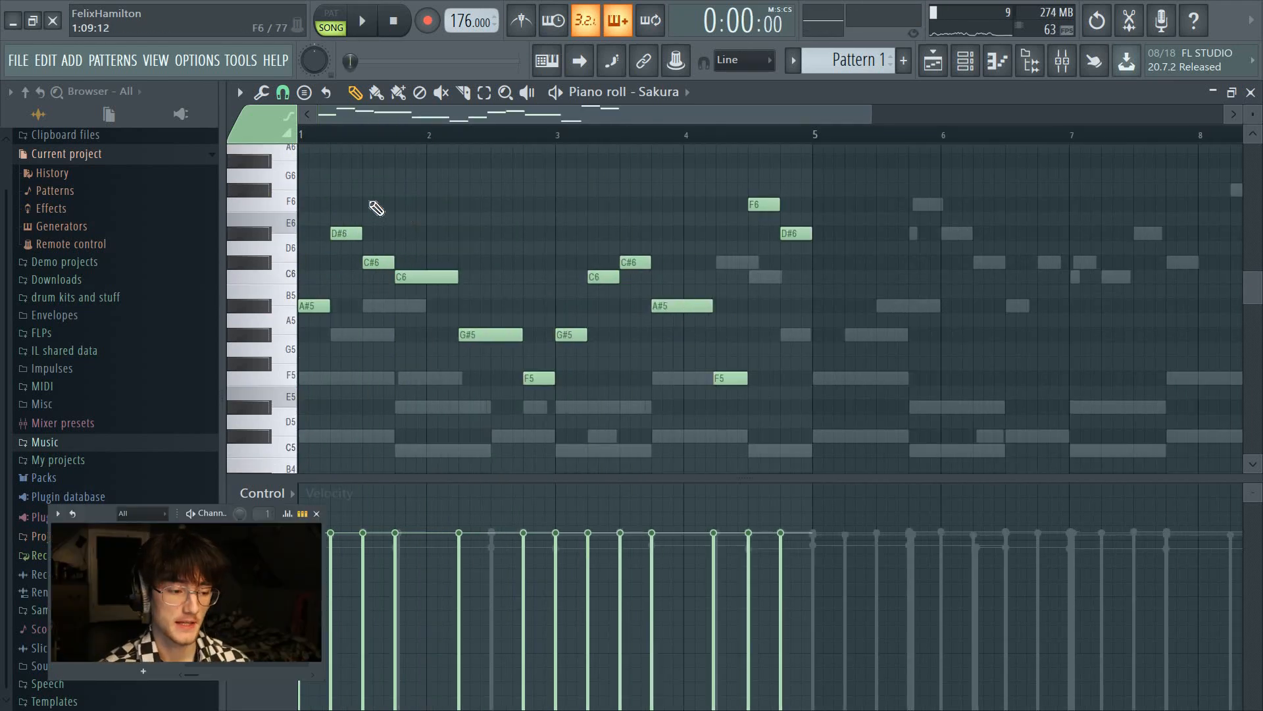
- Audition the first four bars and continue the Sakura melody across bars 5 to 8, peaking at A#6 and ending on C6
key("space")
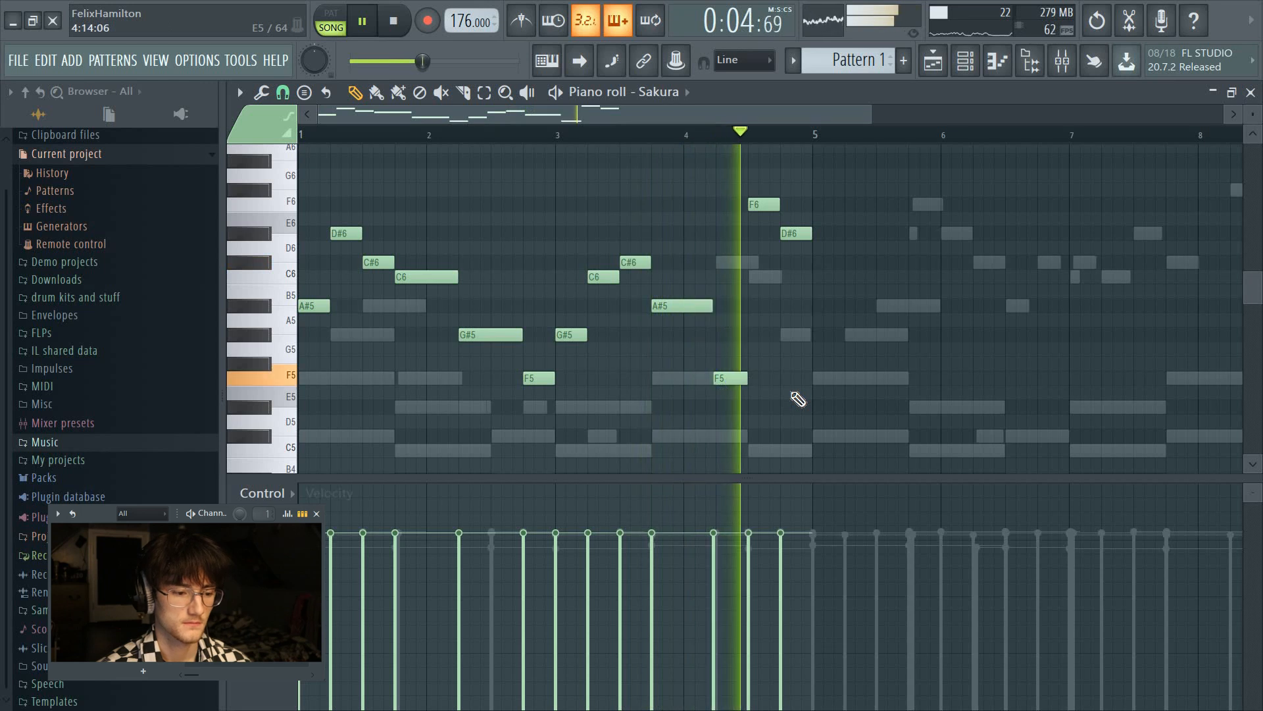
key("space")
scroll(704, 116, "down", 2)
scroll(747, 263, "down", 1)
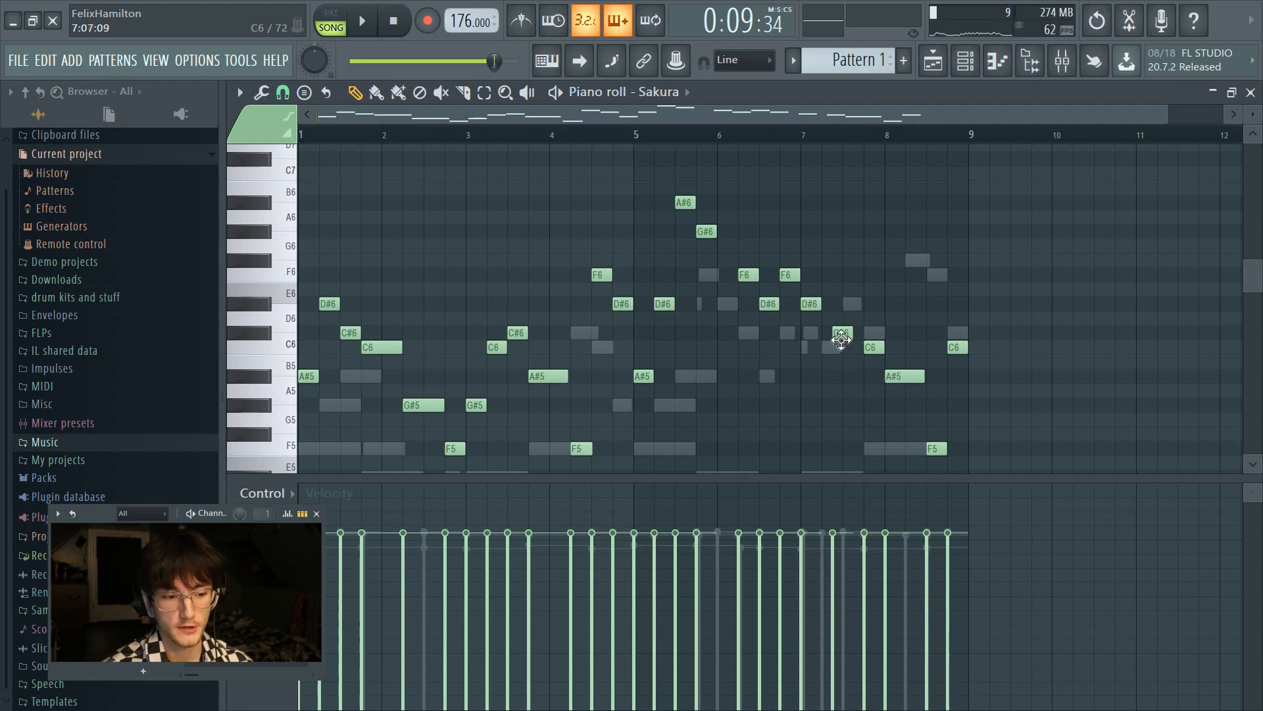
- Play back the full eight-bar Sakura melody with the other parts and close the piano roll
scroll(849, 341, "down", 1)
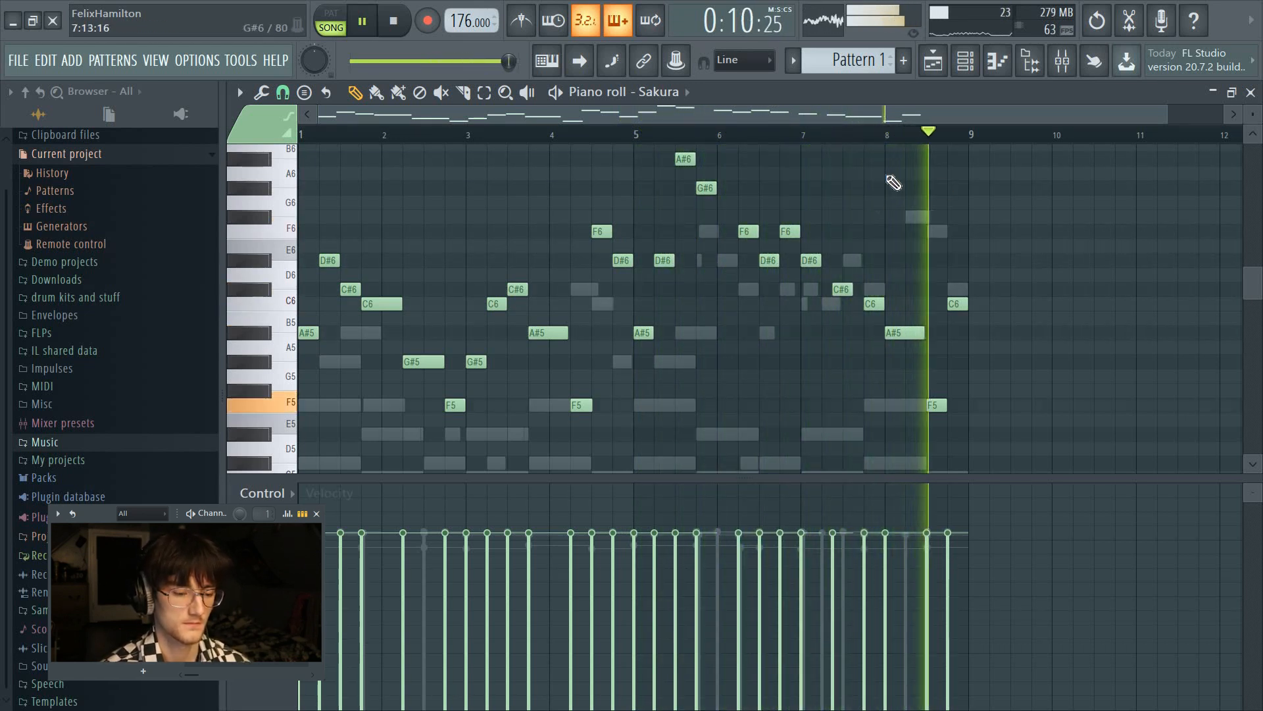
key("space")
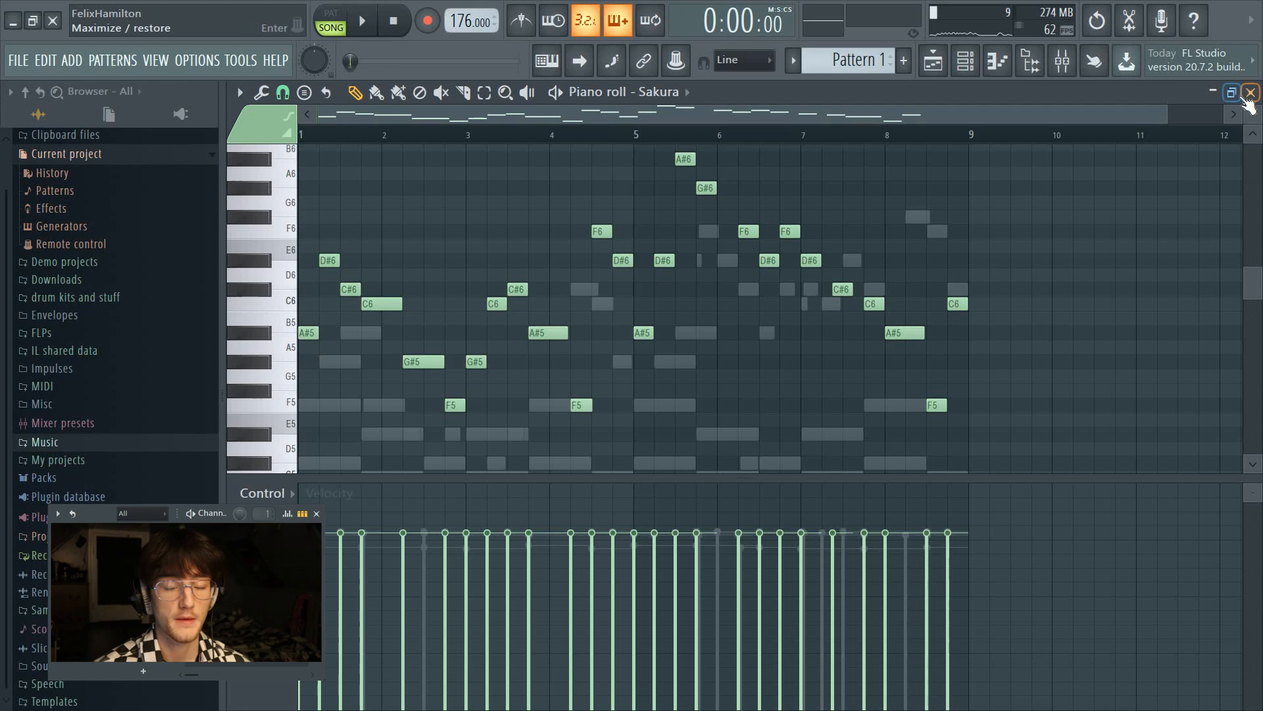
left_click(1250, 92)
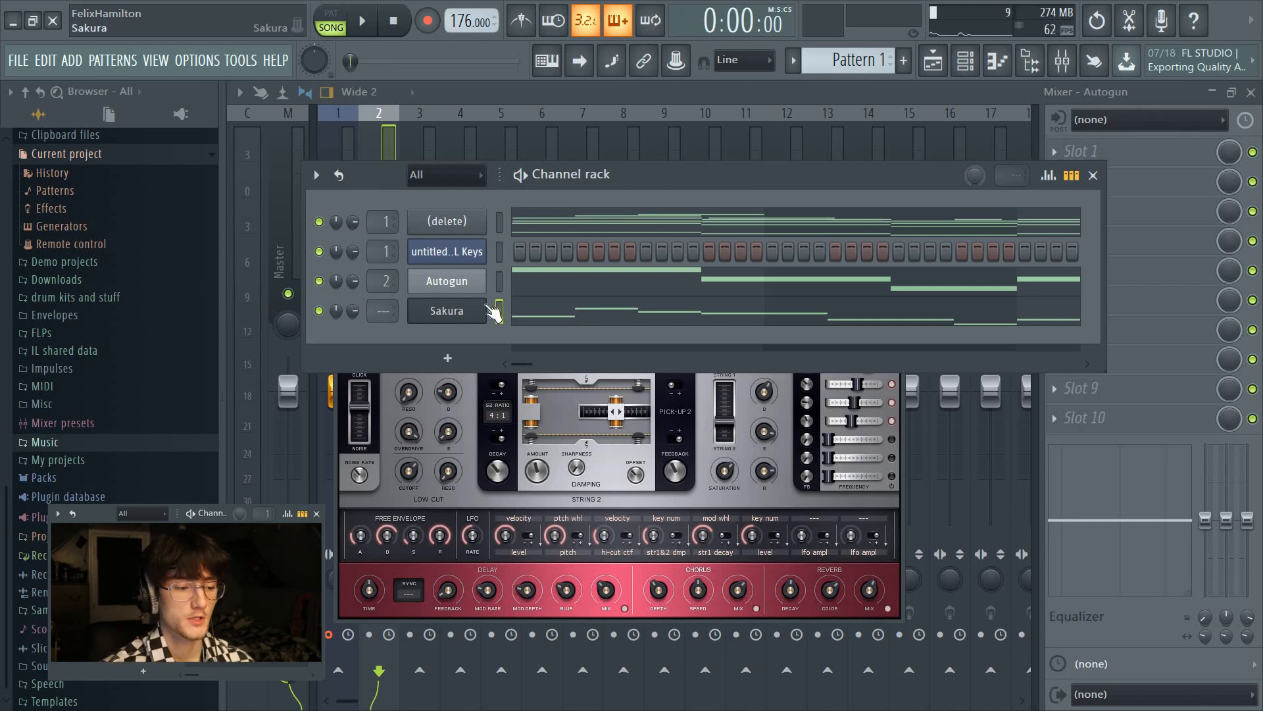
- Render Sakura to a playlist audio clip through mixer track 3, arming that track and disarming the FL Keys track
key("ctrl+l")
left_click(408, 683)
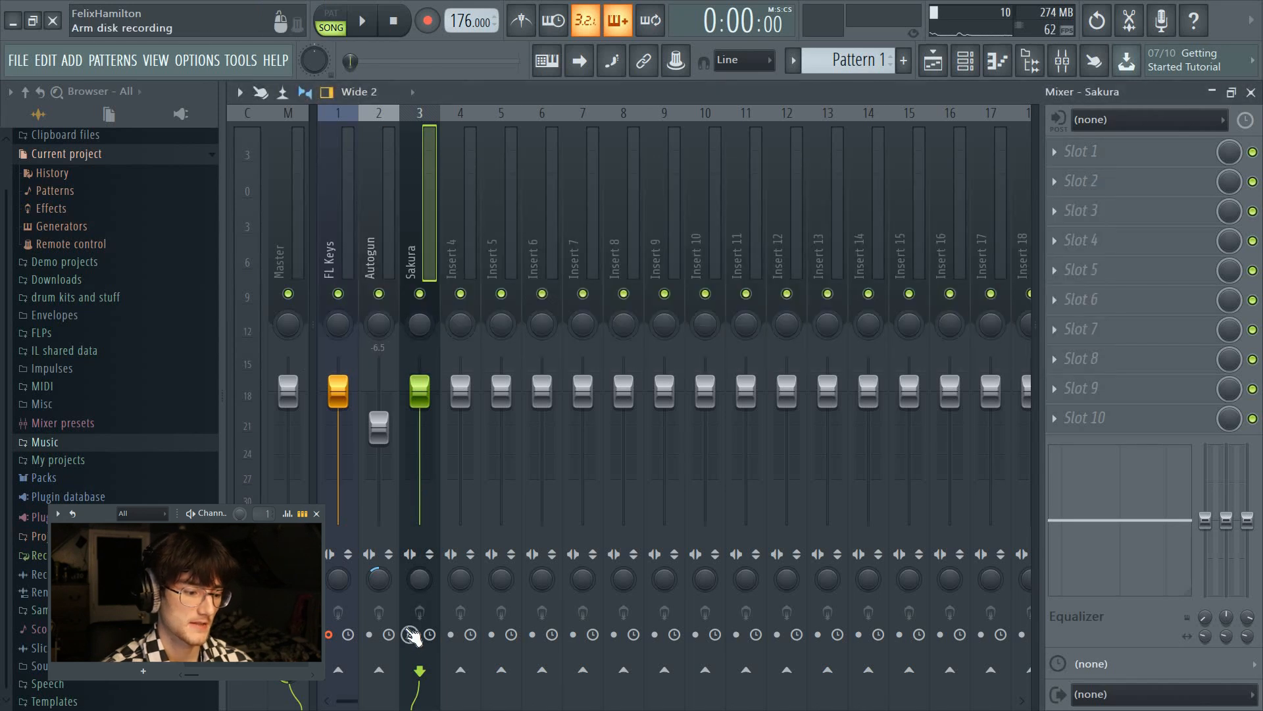
left_click(328, 634)
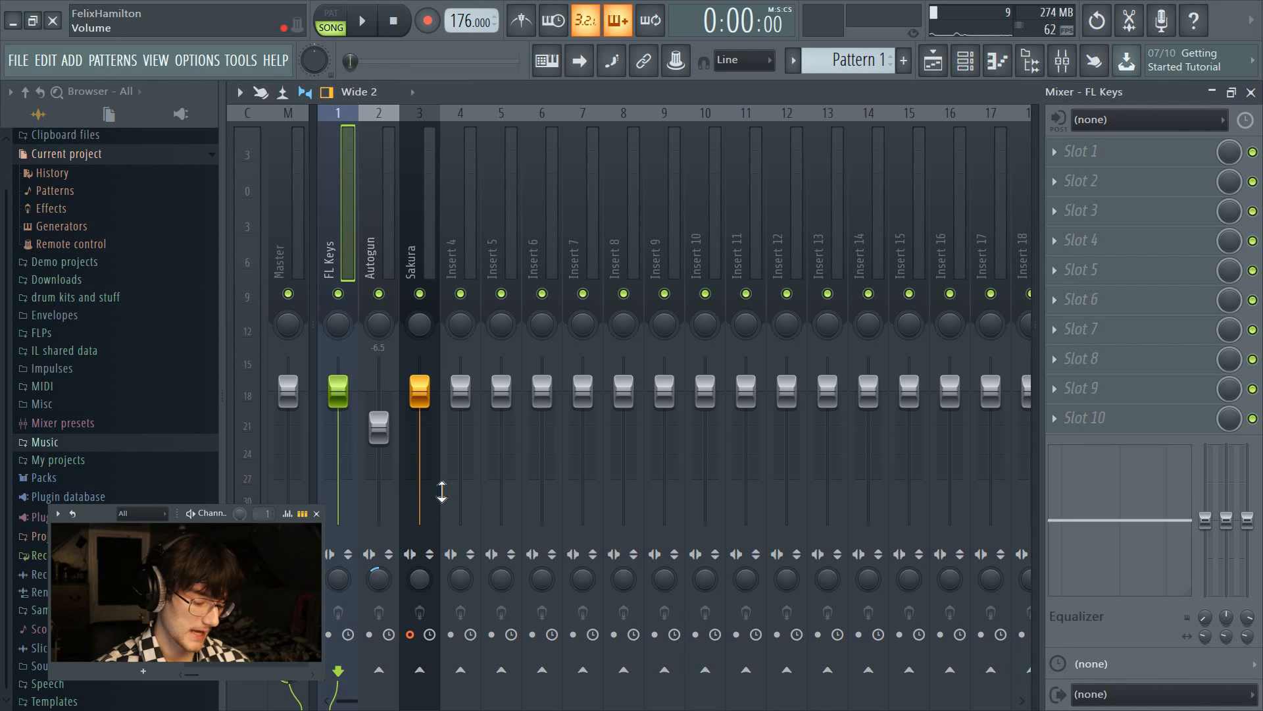
key("ctrl+alt+r")
left_click(788, 533)
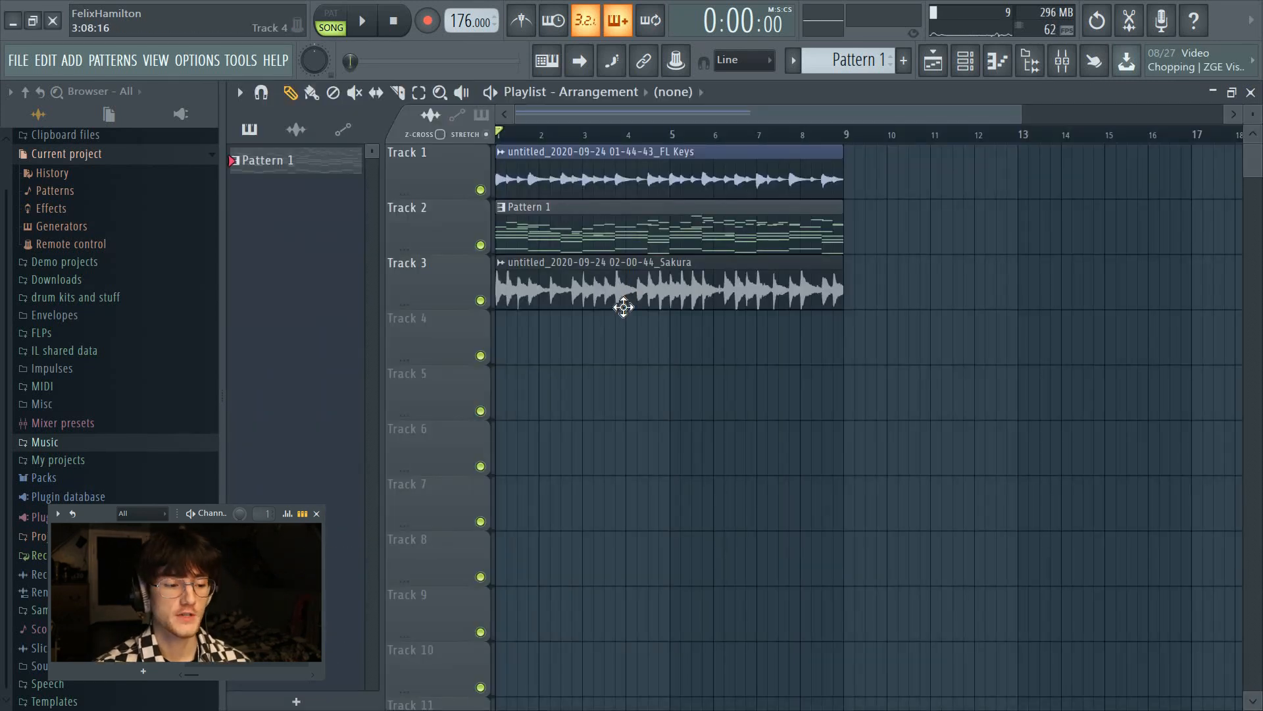
- Replace the Sakura instrument in the channel rack with the empty (delete) preset
left_click(965, 60)
right_click(447, 310)
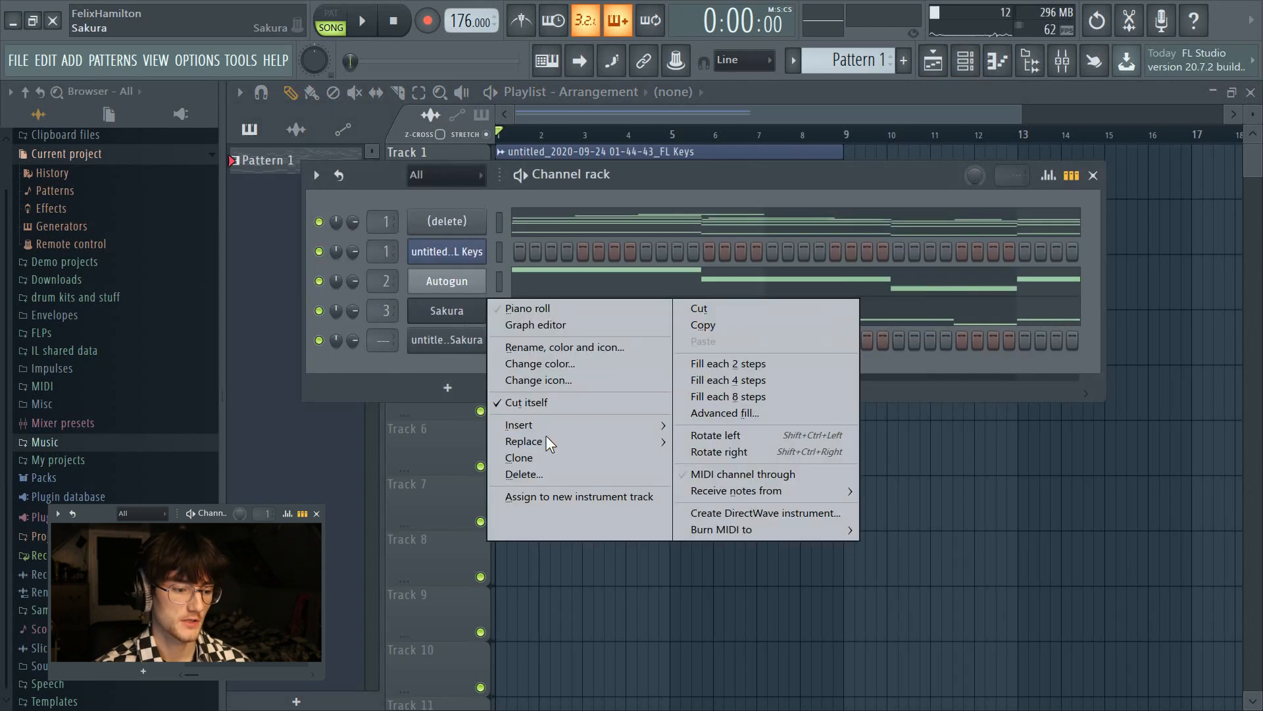
mouse_move(546, 439)
left_click(57, 72)
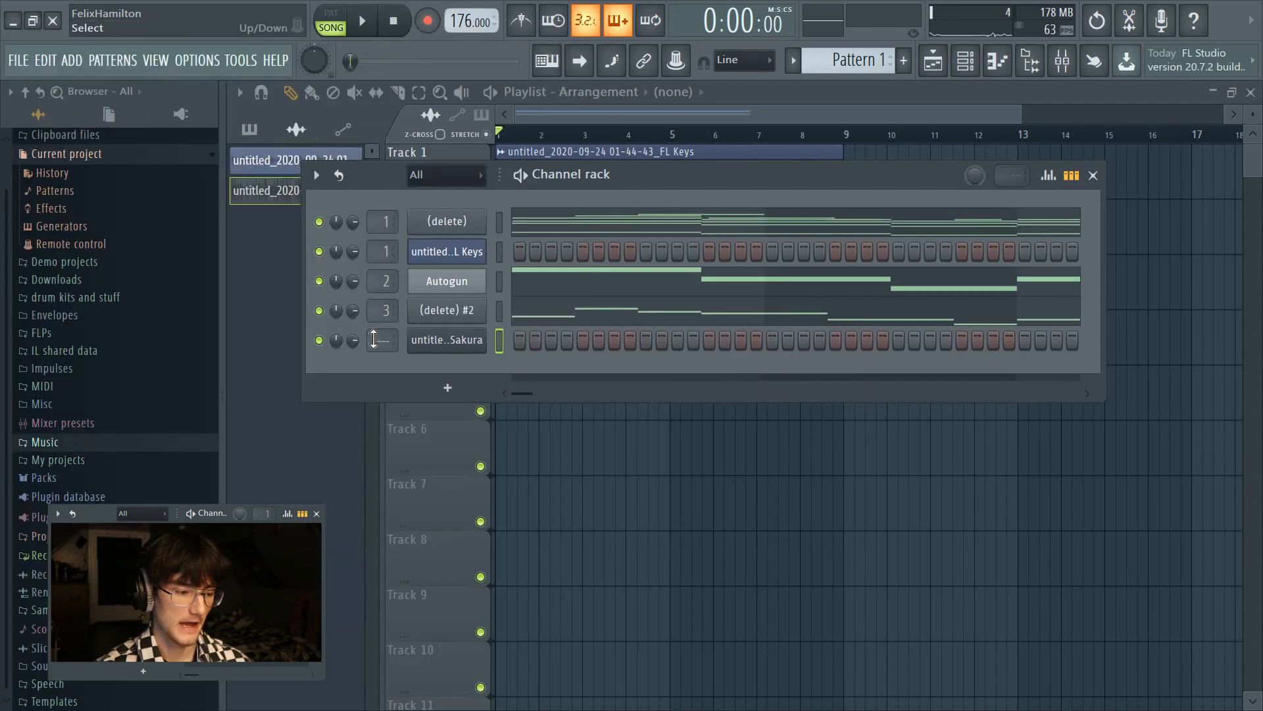
- Route the rendered Sakura audio channel to mixer track 3 and add a Sytrus channel with the Basic subtracting 7 preset
left_click_drag(377, 347, 377, 333)
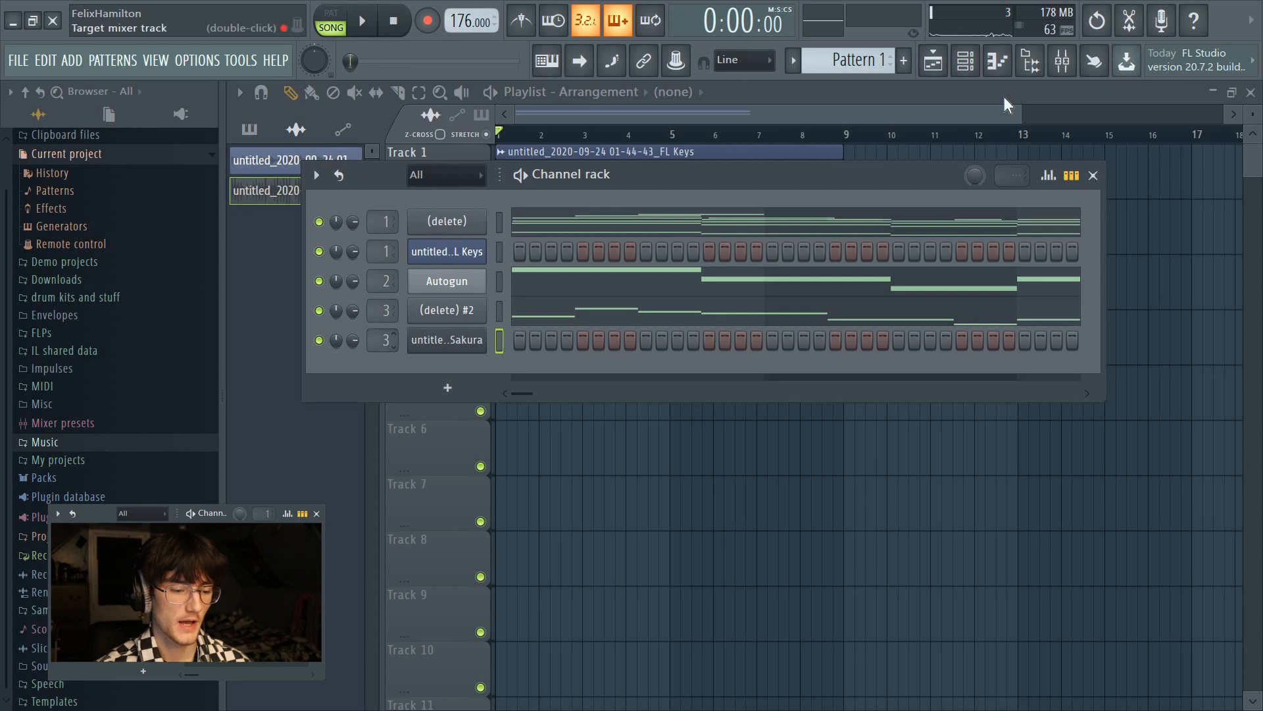
left_click(1080, 64)
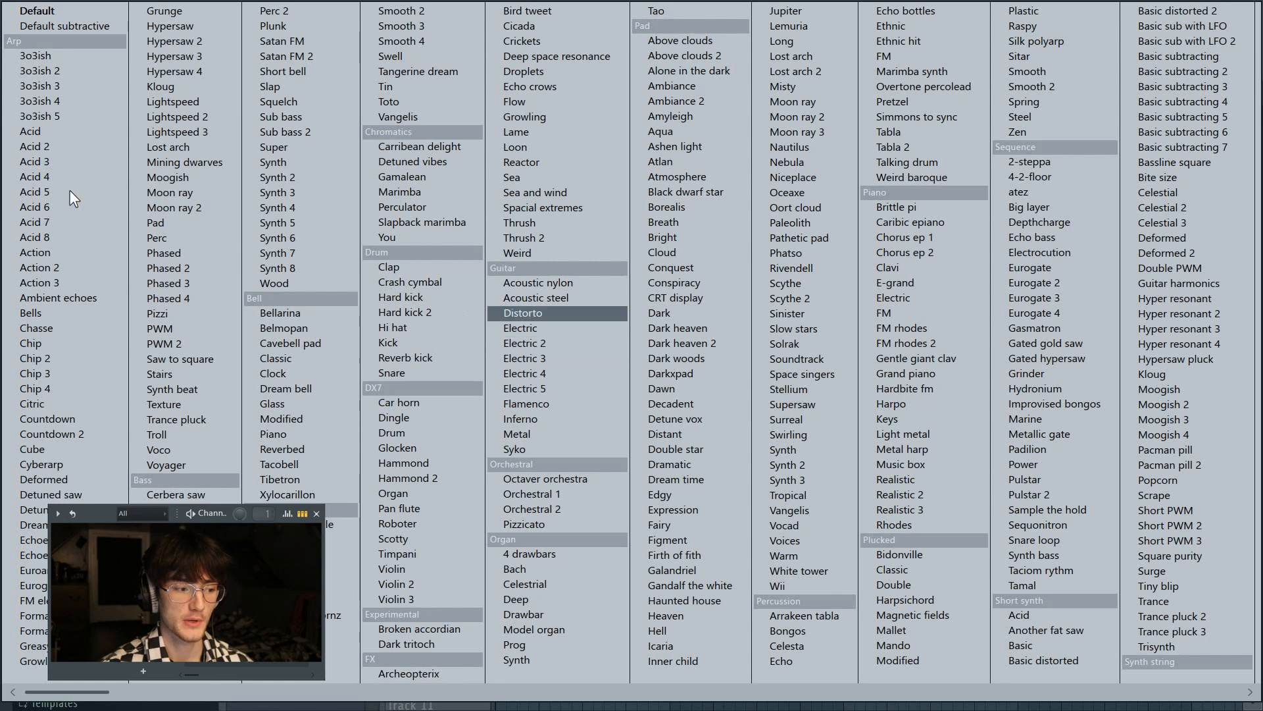
left_click(49, 11)
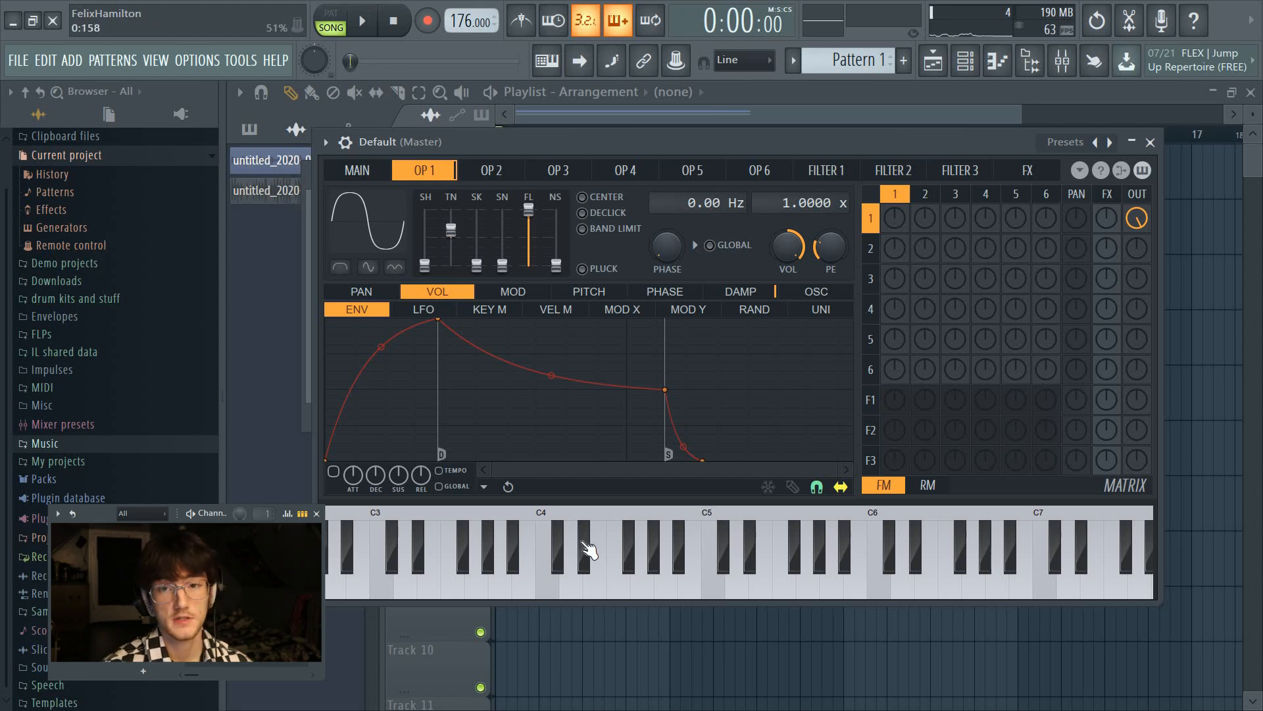
left_click(327, 142)
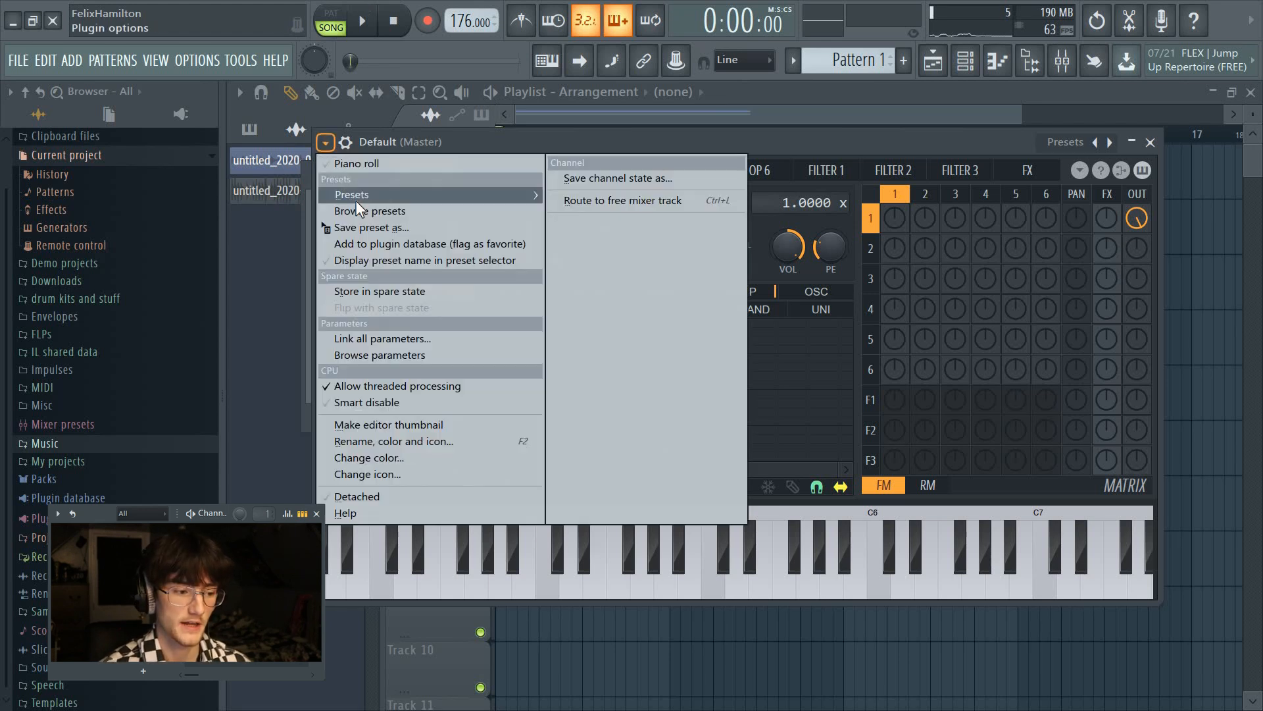
mouse_move(356, 200)
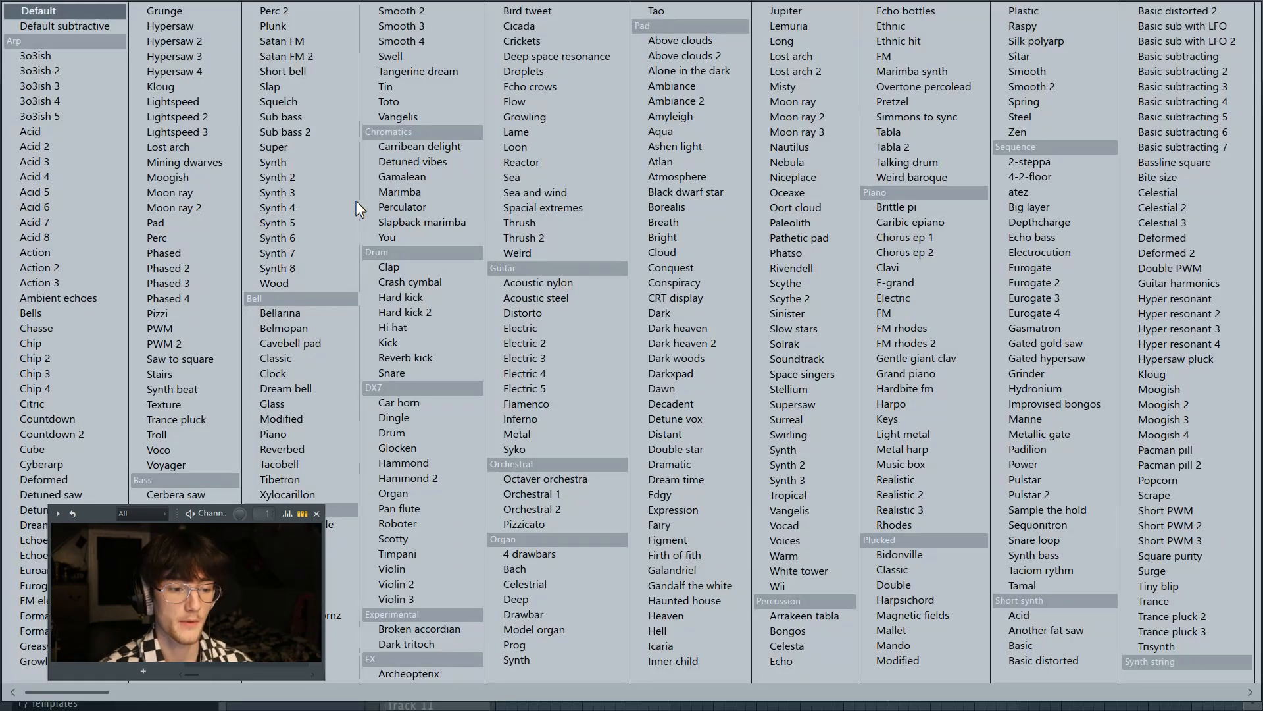
left_click(1160, 147)
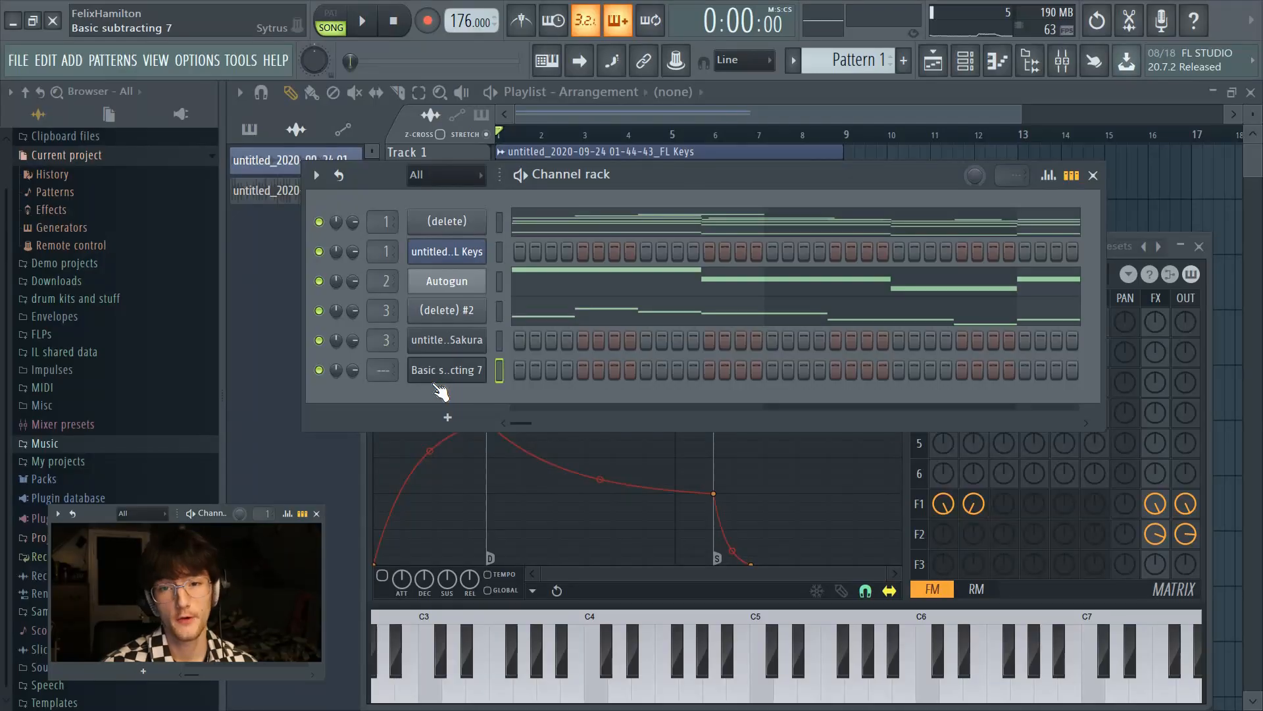
- Record a live melody as notes and automation into the Basic subtracting 7 piano roll across bars 1 to 4
right_click(434, 382)
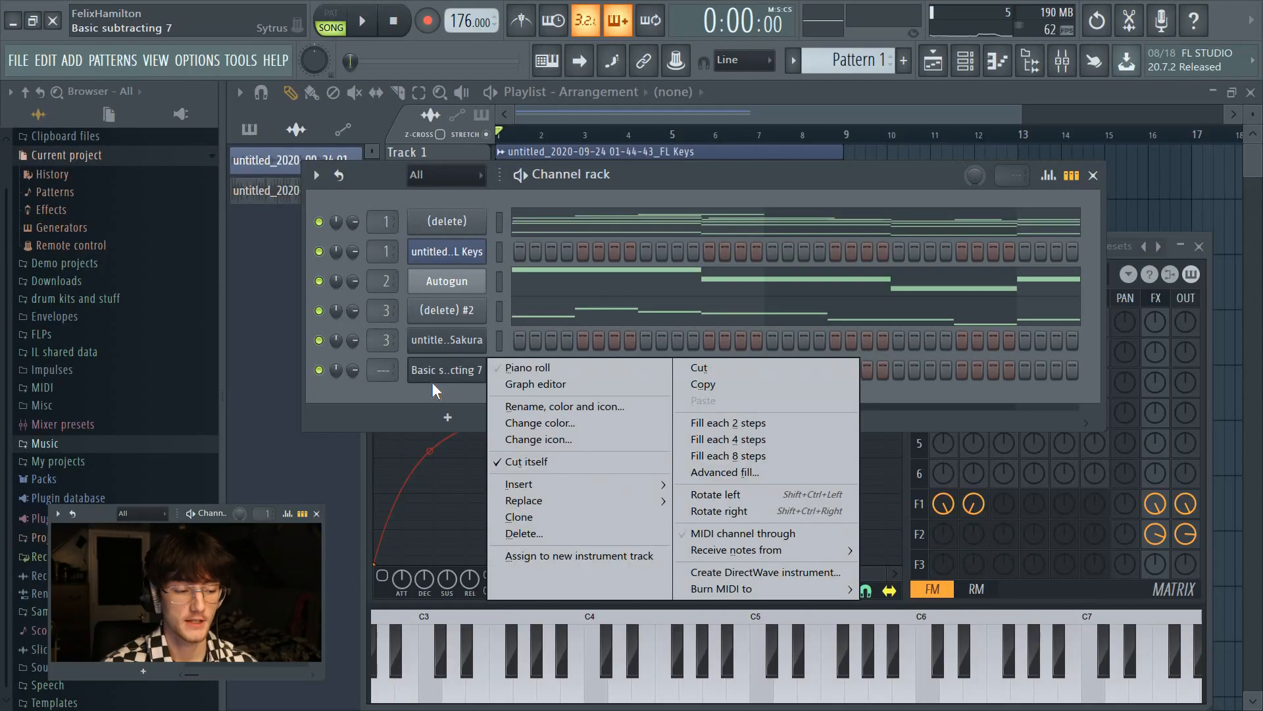
left_click(527, 365)
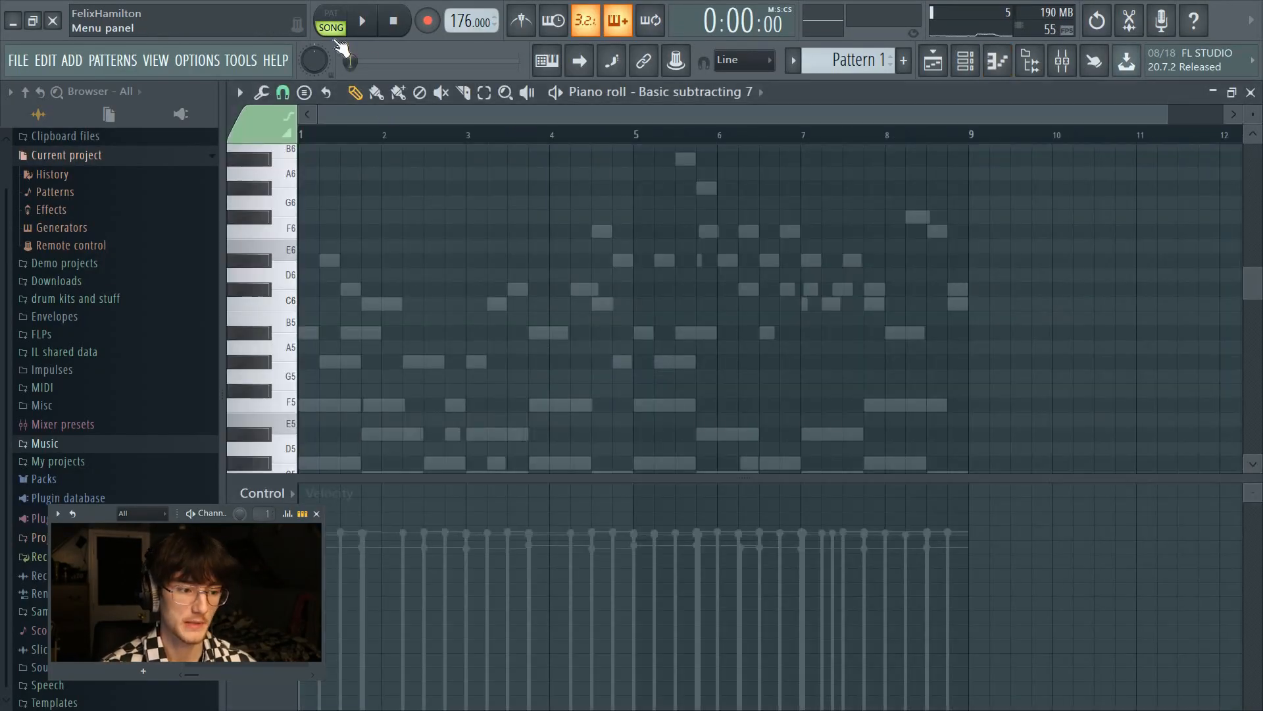
left_click(428, 20)
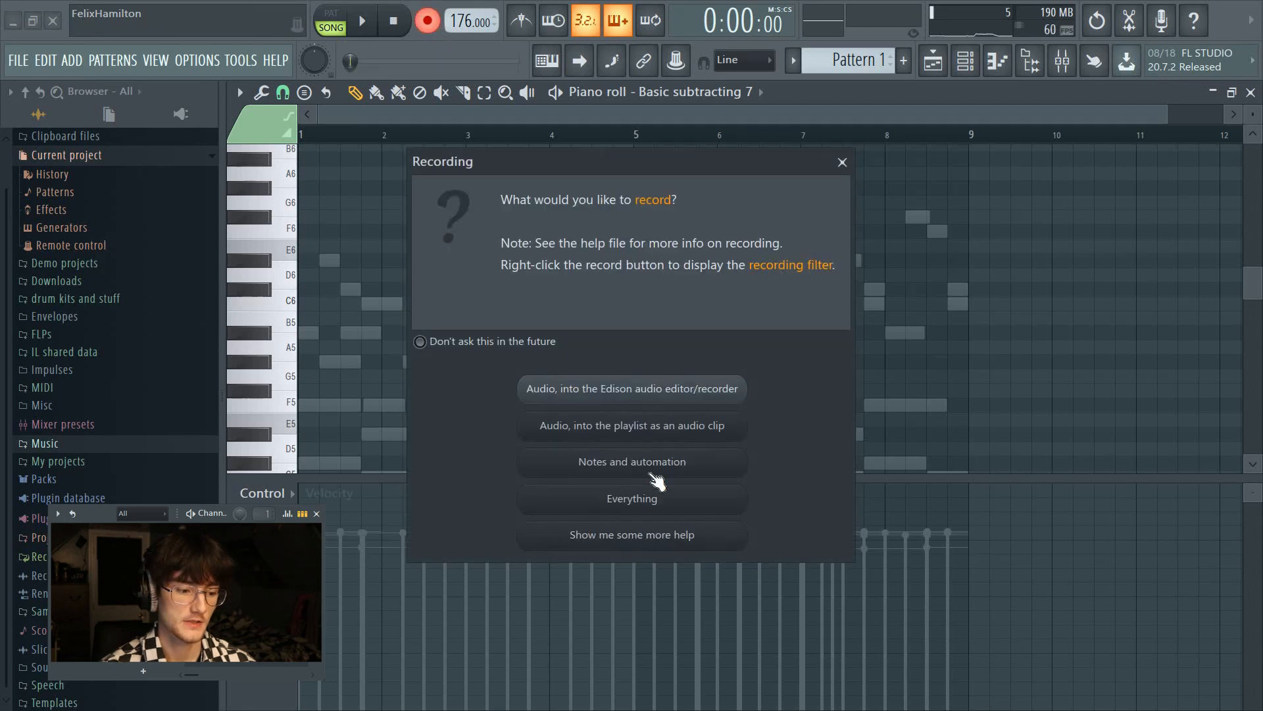
left_click(653, 469)
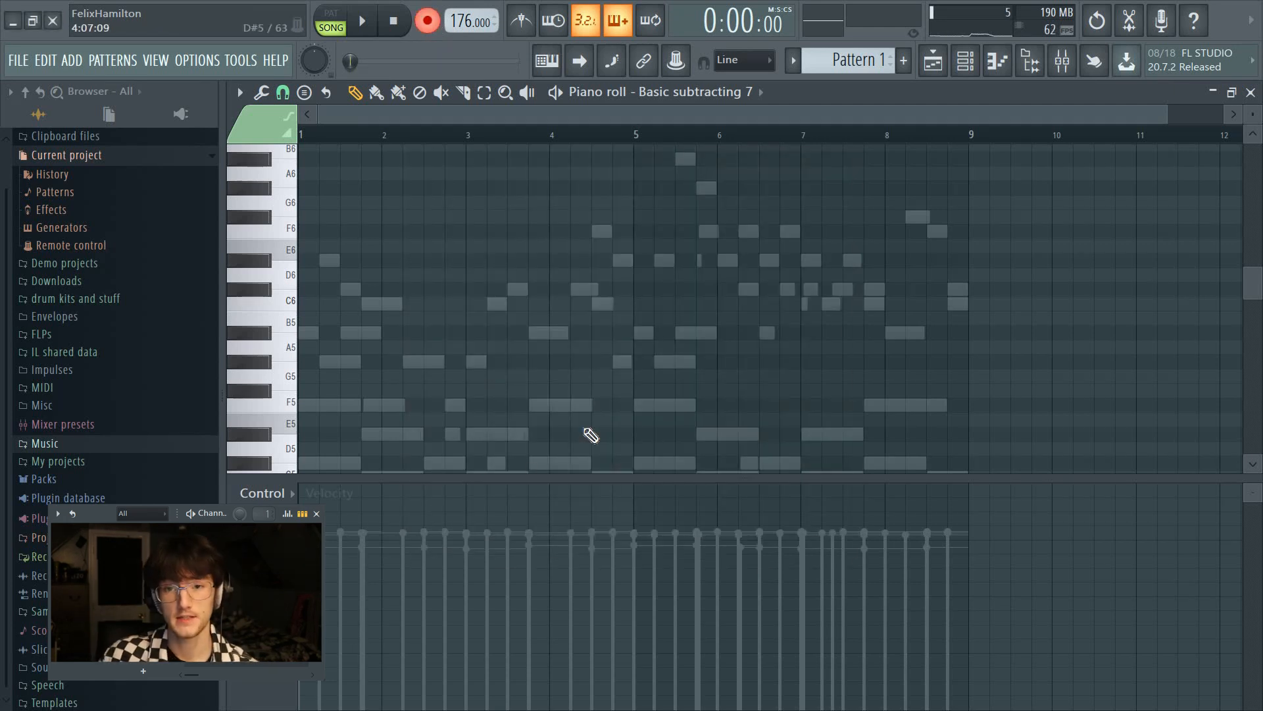
key("space")
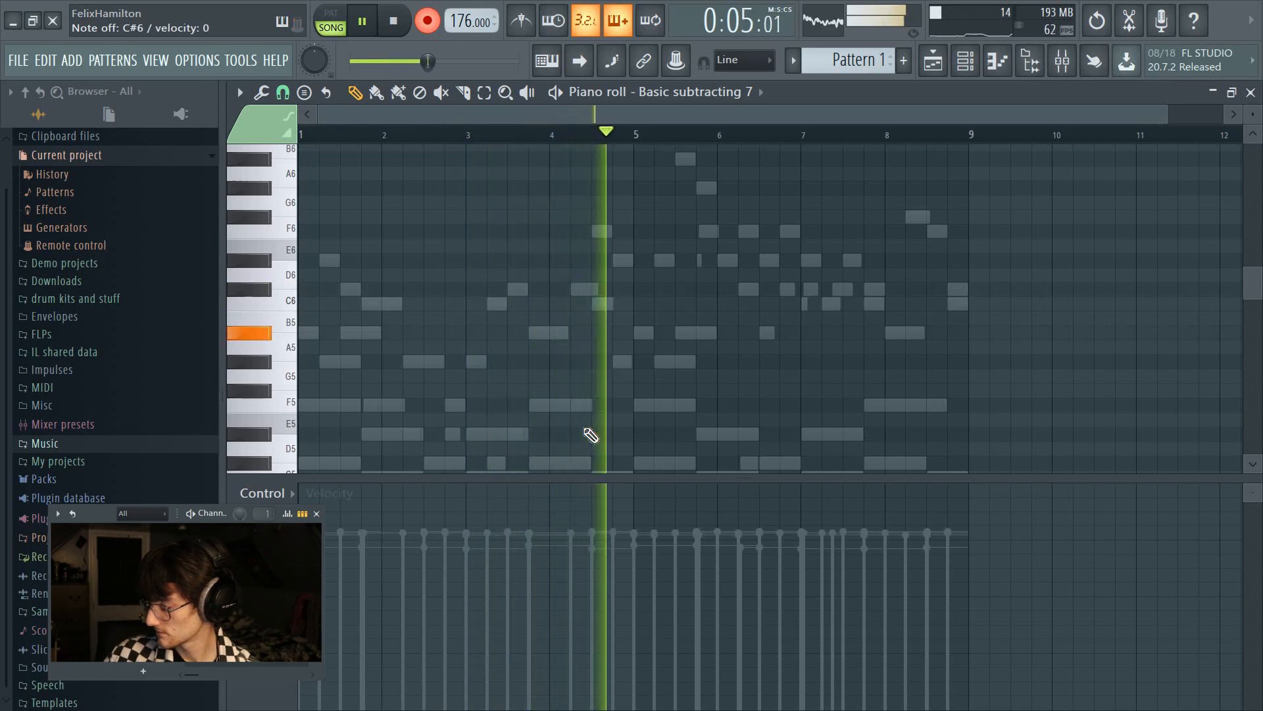
key("space")
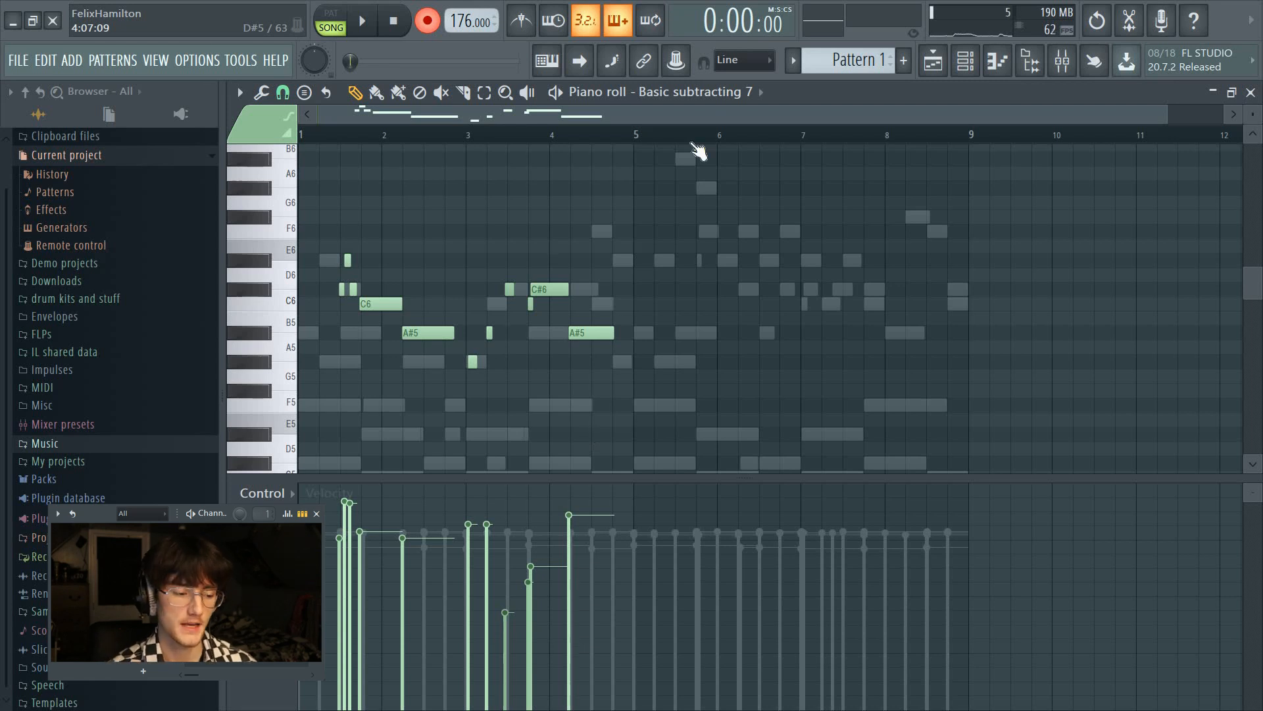
left_click(427, 22)
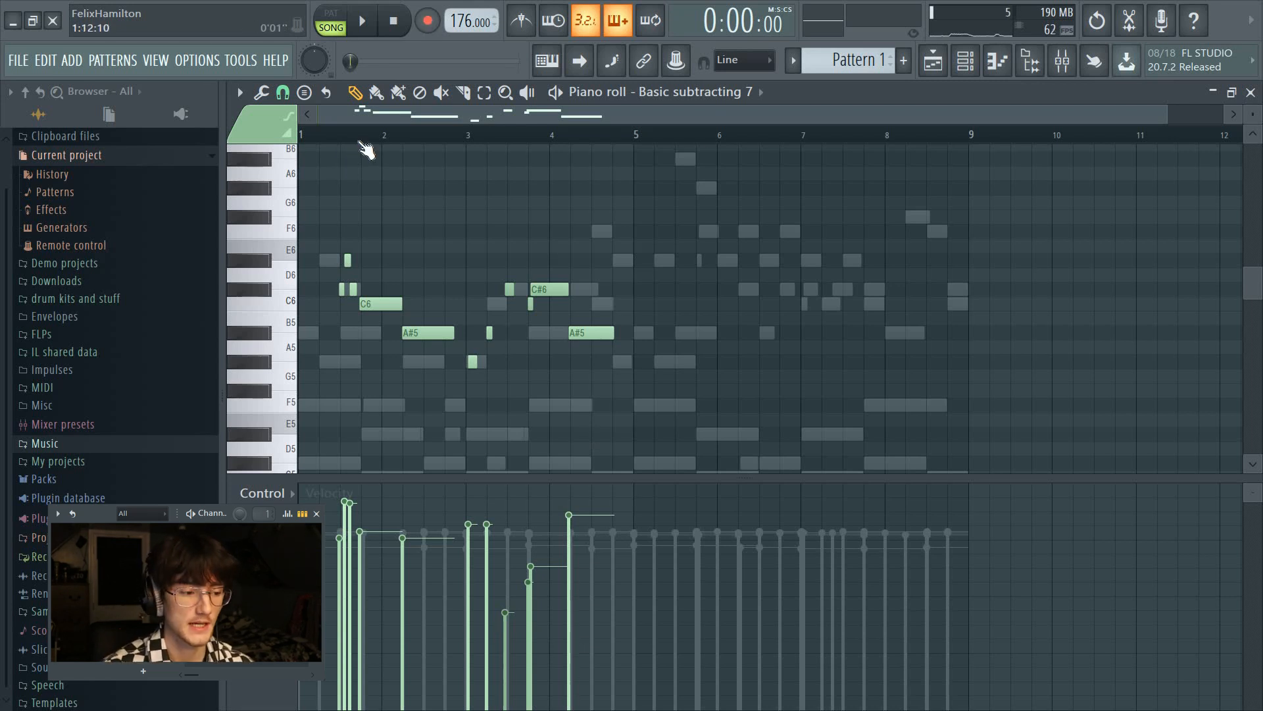
- Refine the recorded four-bar melody, duplicate it into bars 5 to 8 and rework the copy to start on A#6 and end on F6
scroll(353, 138, "up", 5)
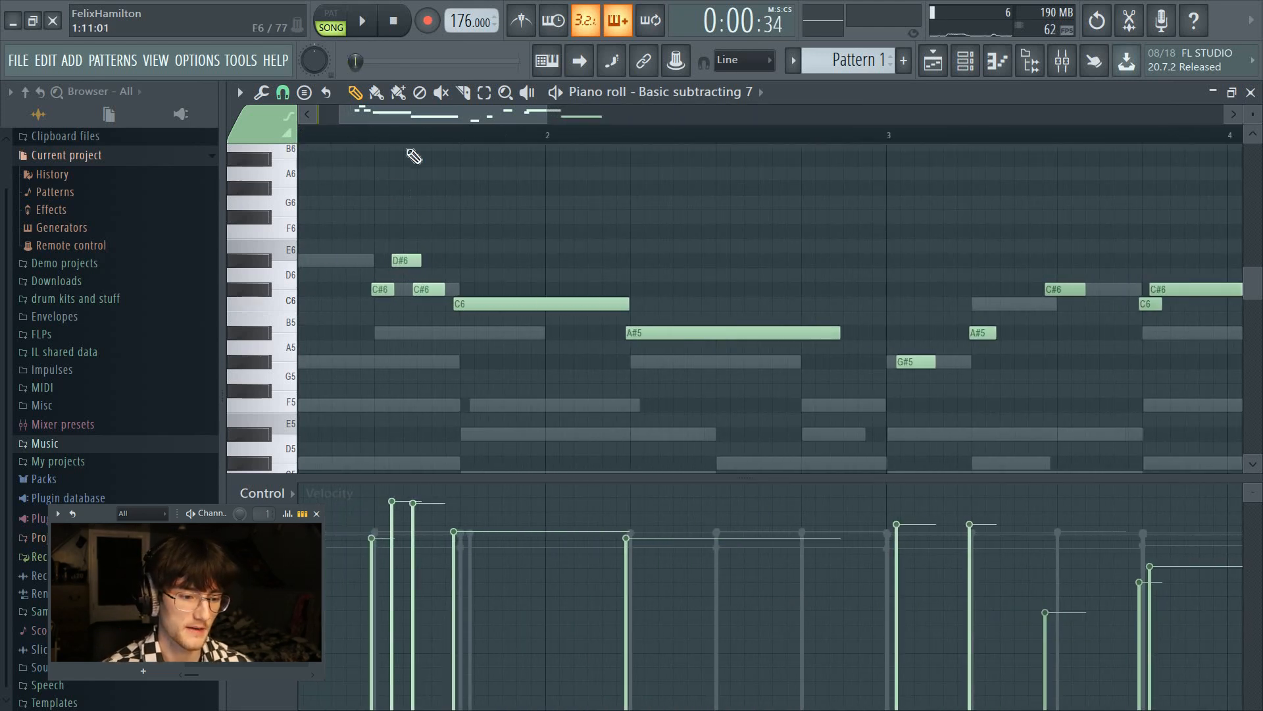
scroll(428, 179, "down", 3)
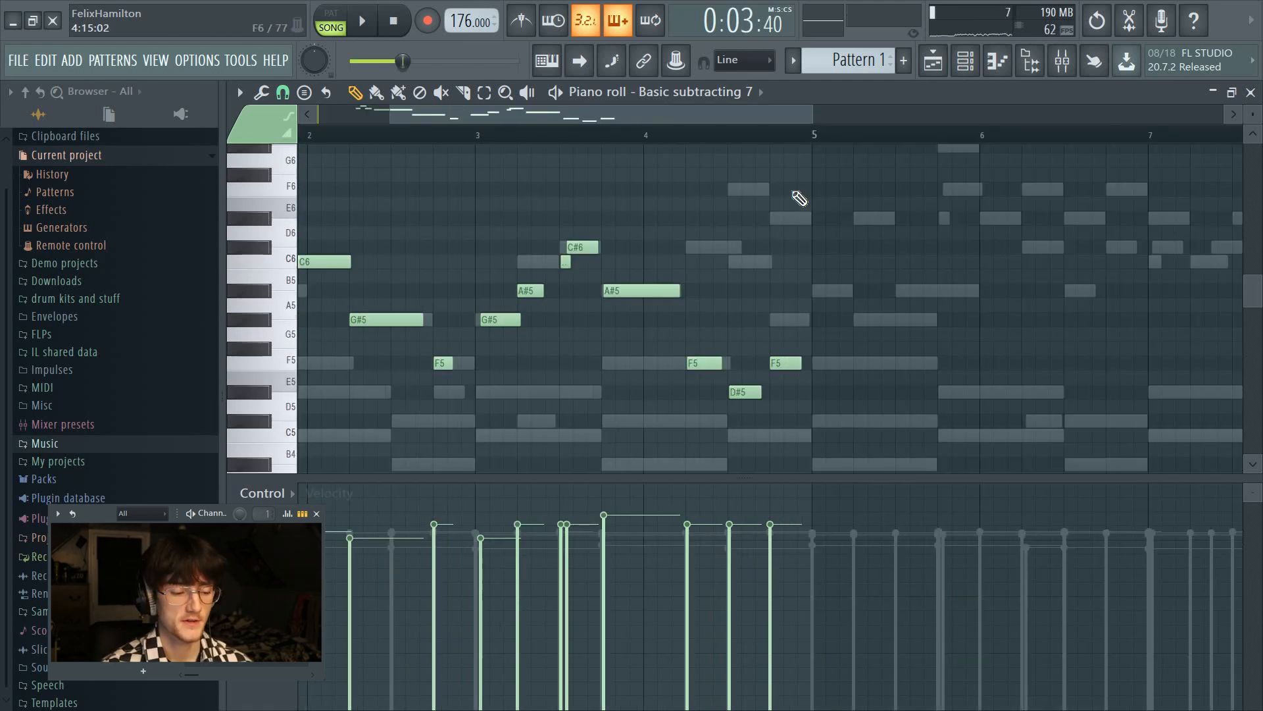
key("ctrl+b")
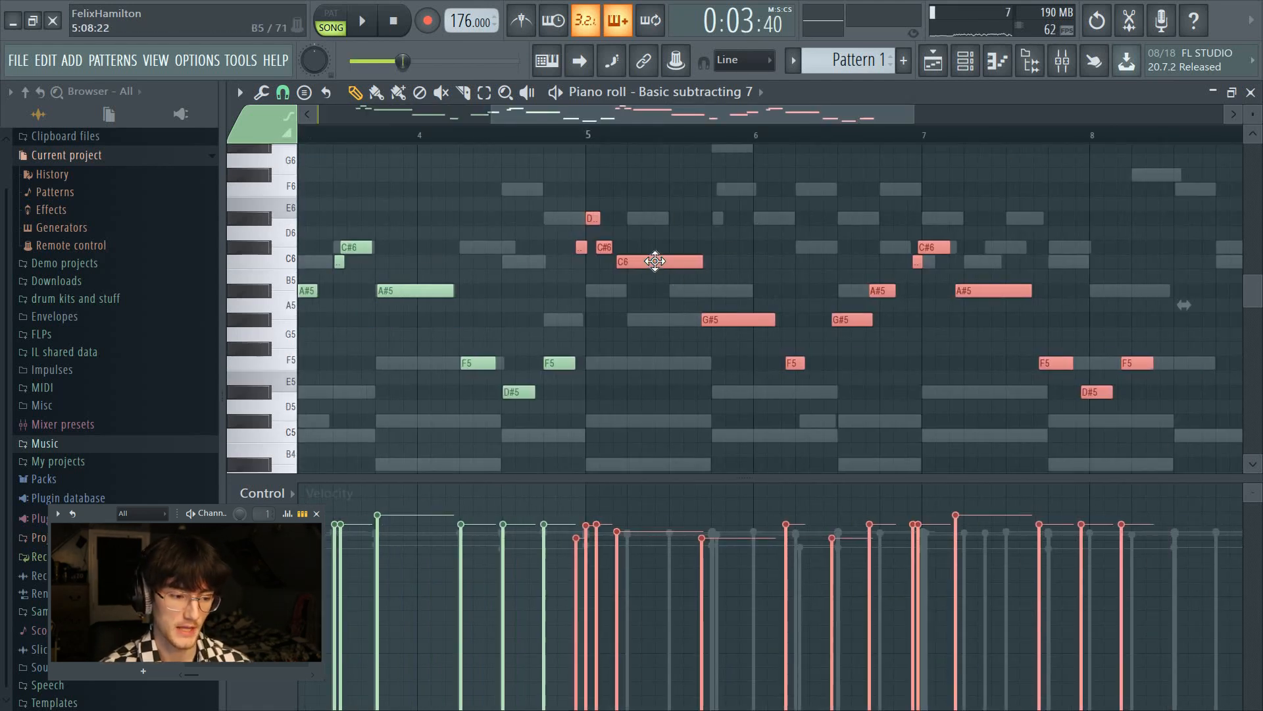
left_click_drag(655, 261, 753, 260)
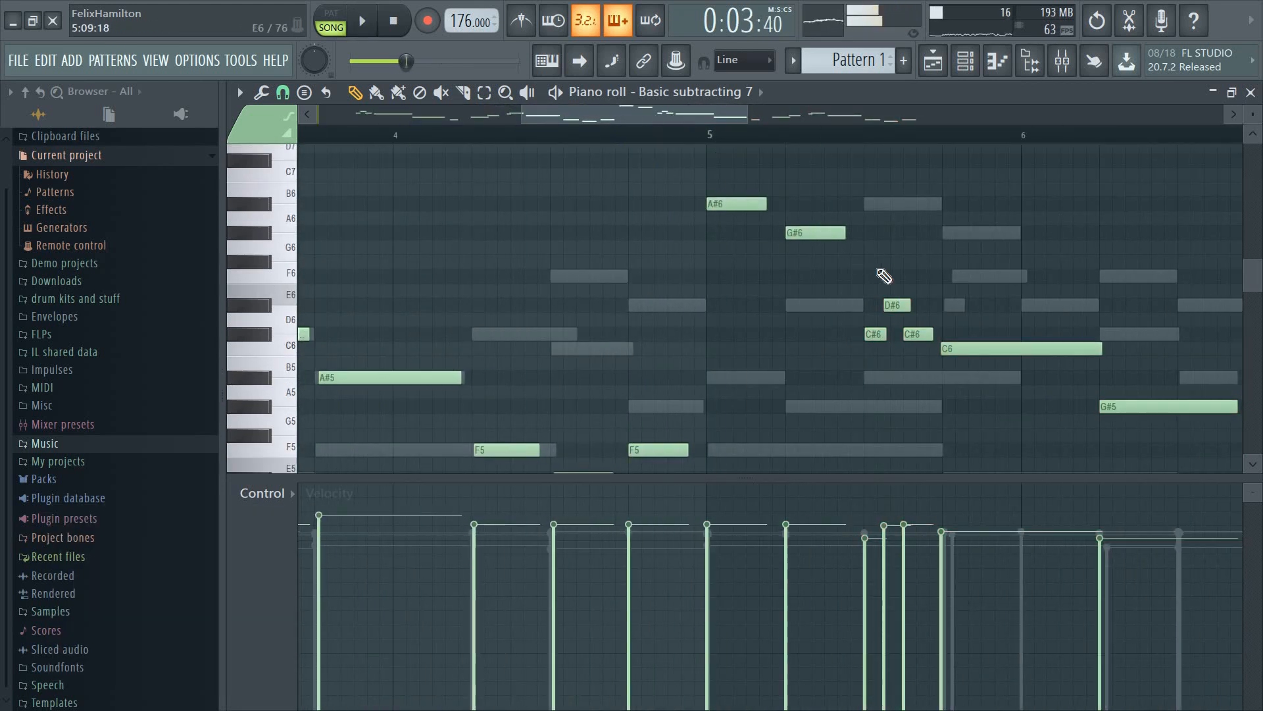
left_click(880, 305)
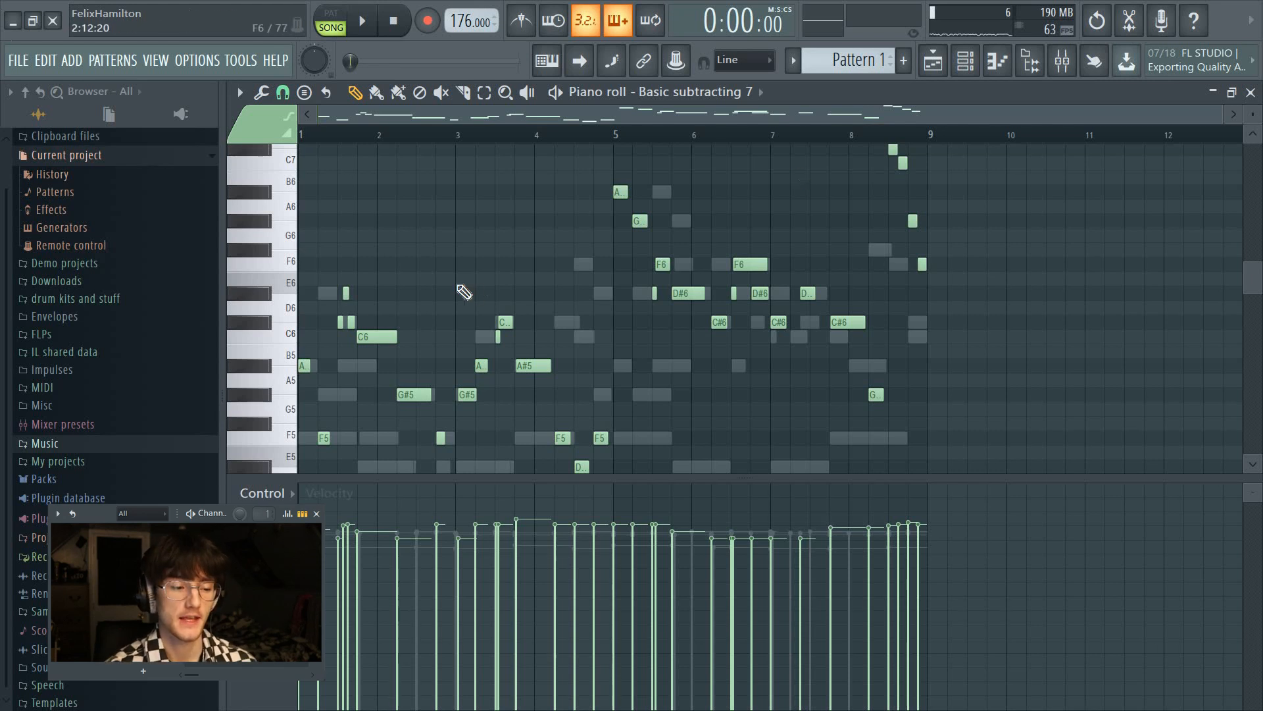
- Play back the Basic subtracting 7 melody with the other parts, review its notes across all eight bars and close the piano roll
scroll(465, 289, "down", 1)
key("space")
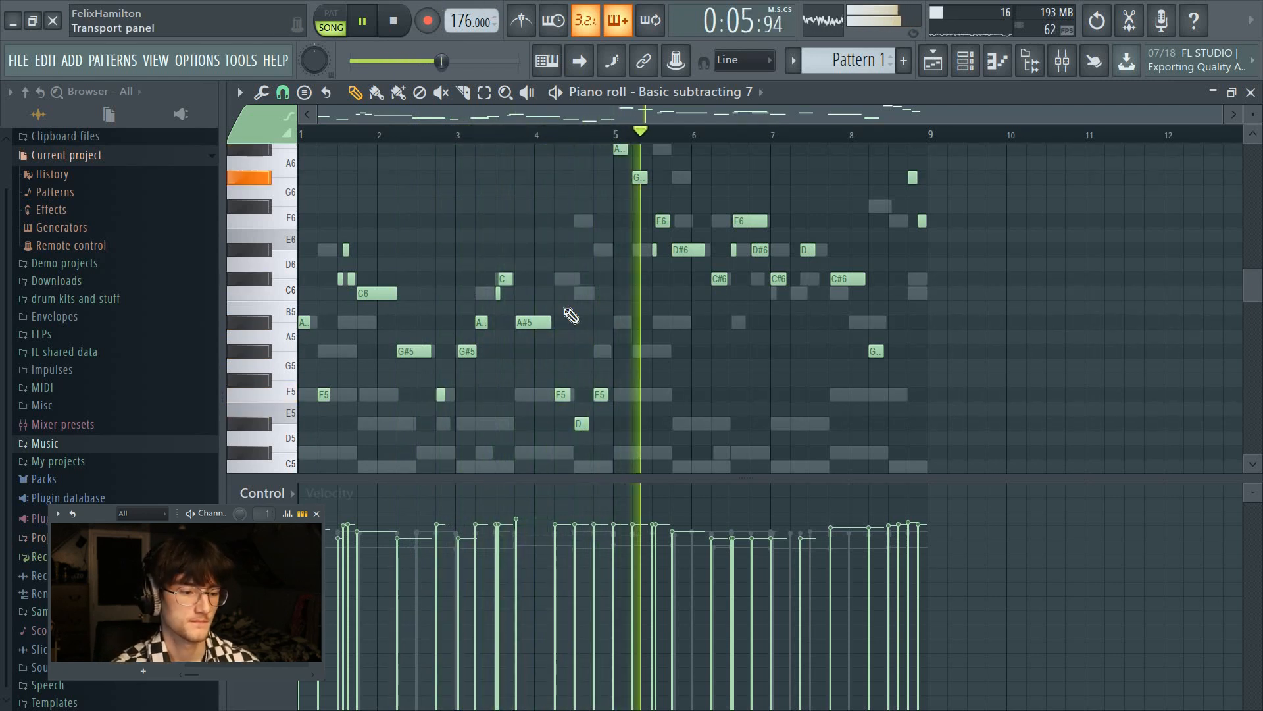
scroll(595, 310, "up", 1)
scroll(785, 262, "up", 3)
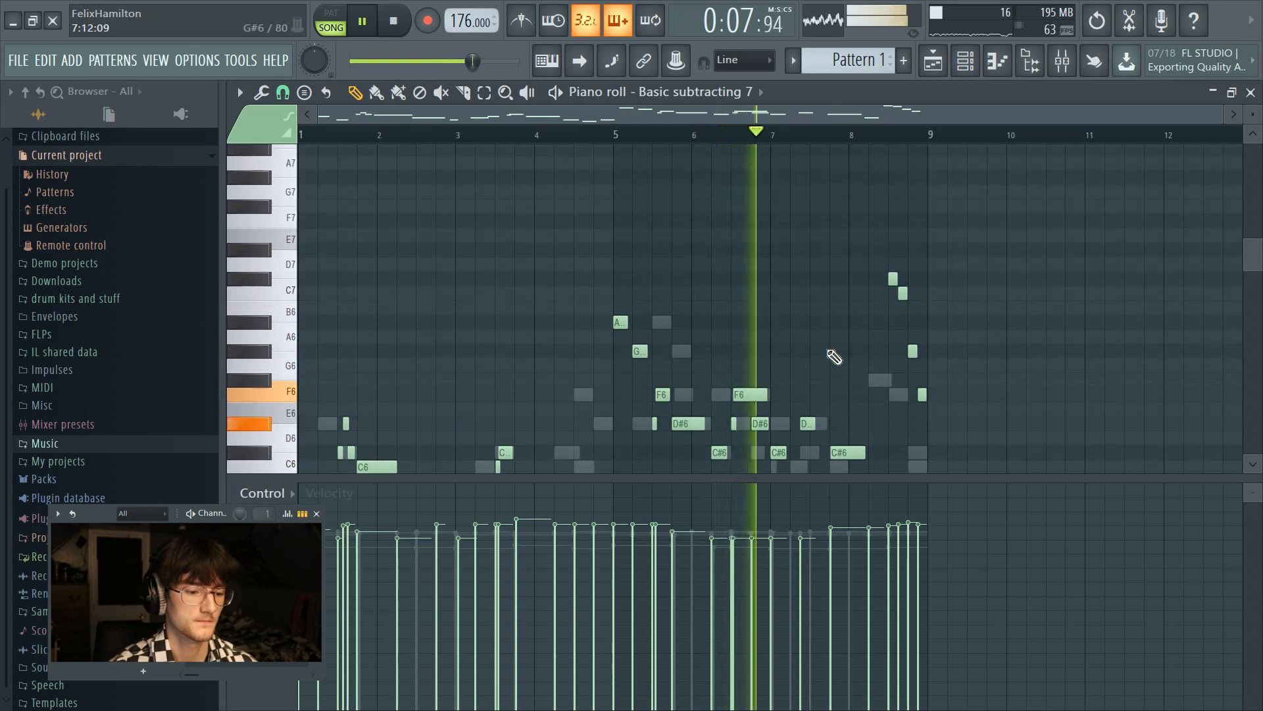
scroll(780, 255, "down", 2)
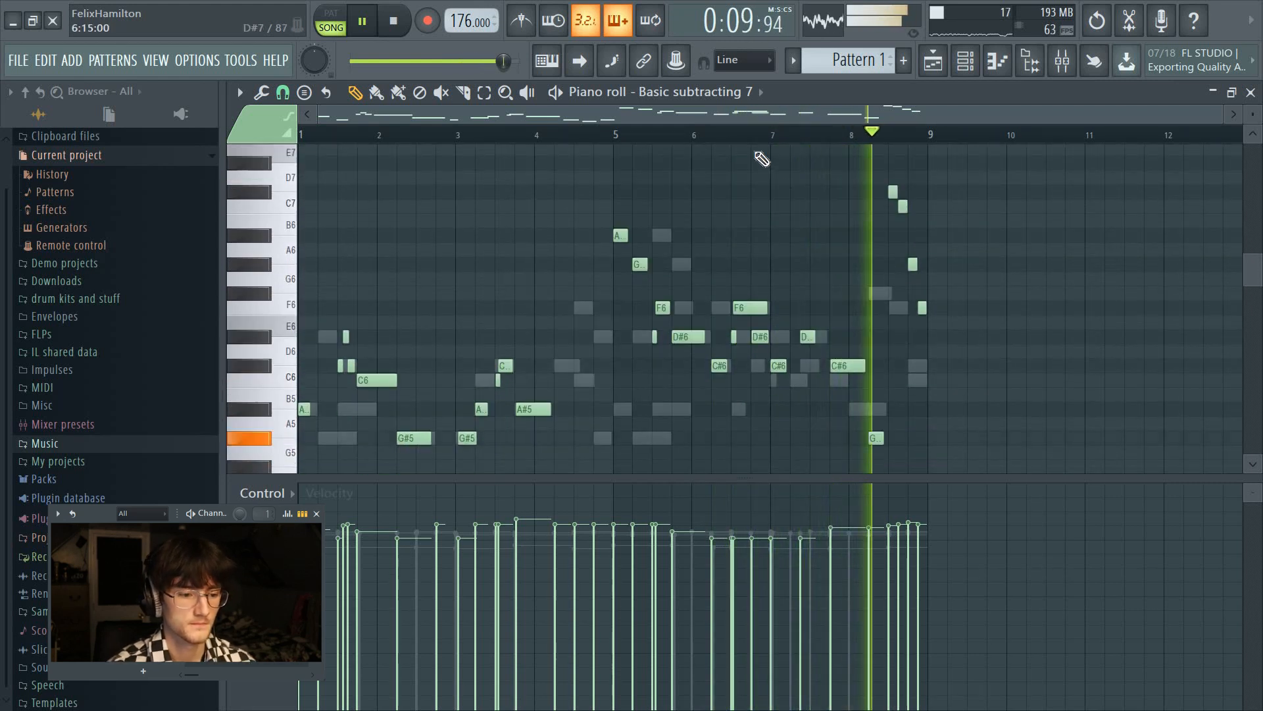
key("space")
scroll(778, 137, "up", 3)
scroll(529, 143, "down", 3)
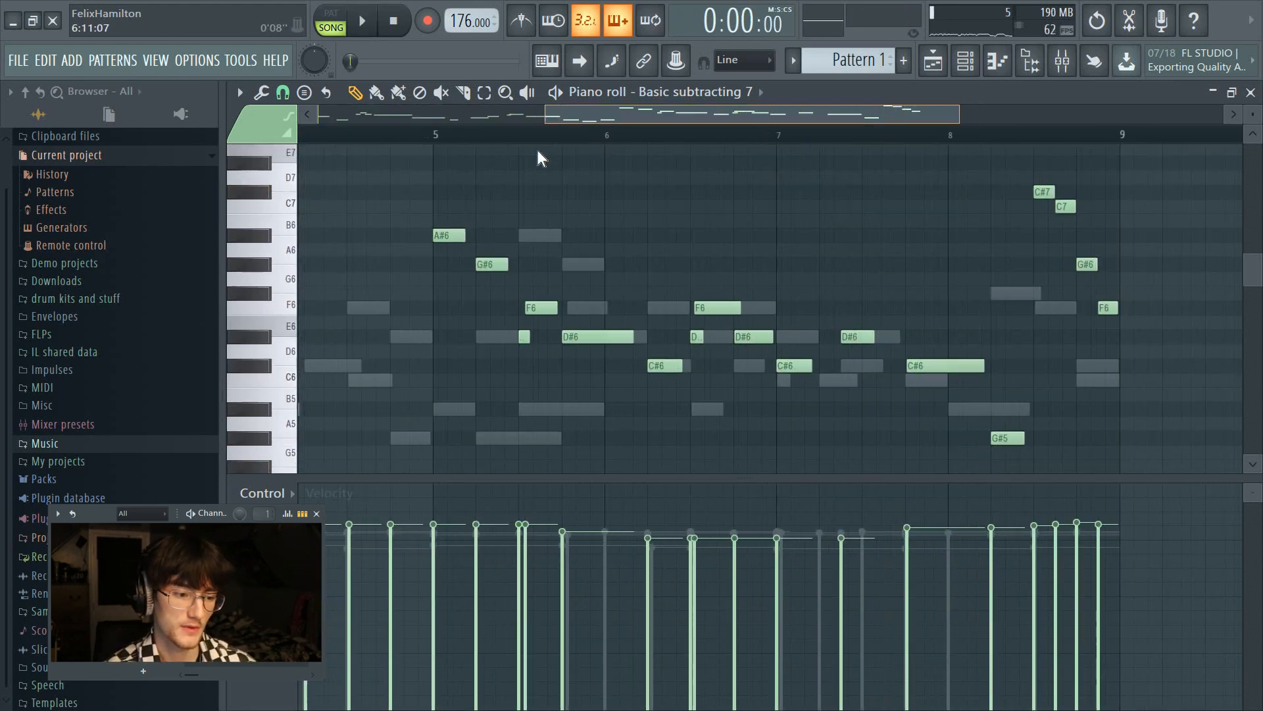
left_click_drag(344, 159, 306, 161)
scroll(793, 293, "down", 2)
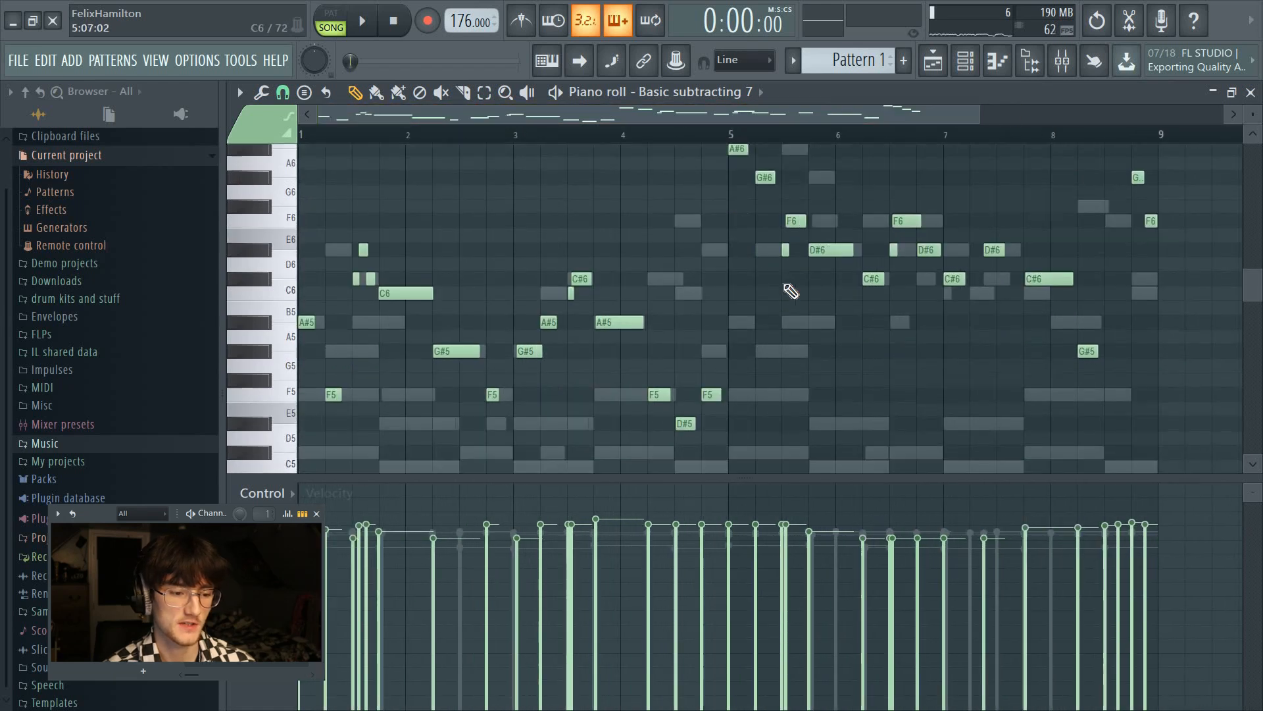
scroll(790, 287, "up", 1)
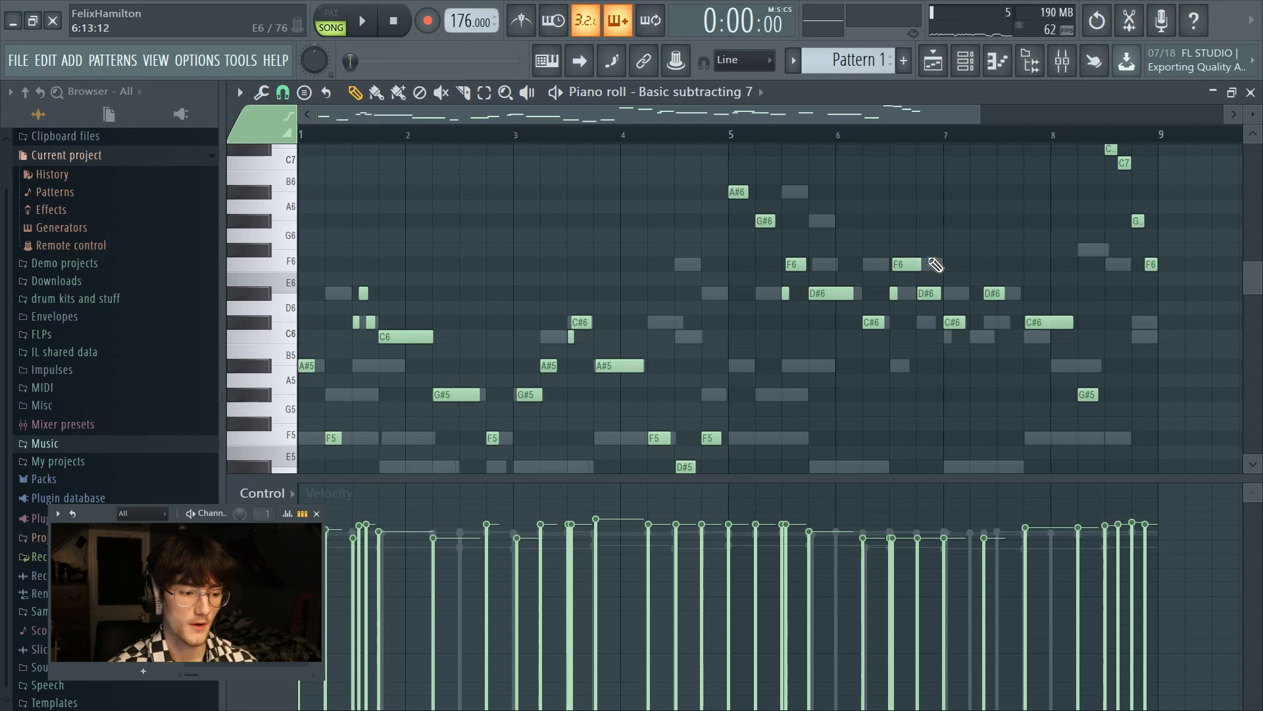
scroll(585, 293, "down", 1)
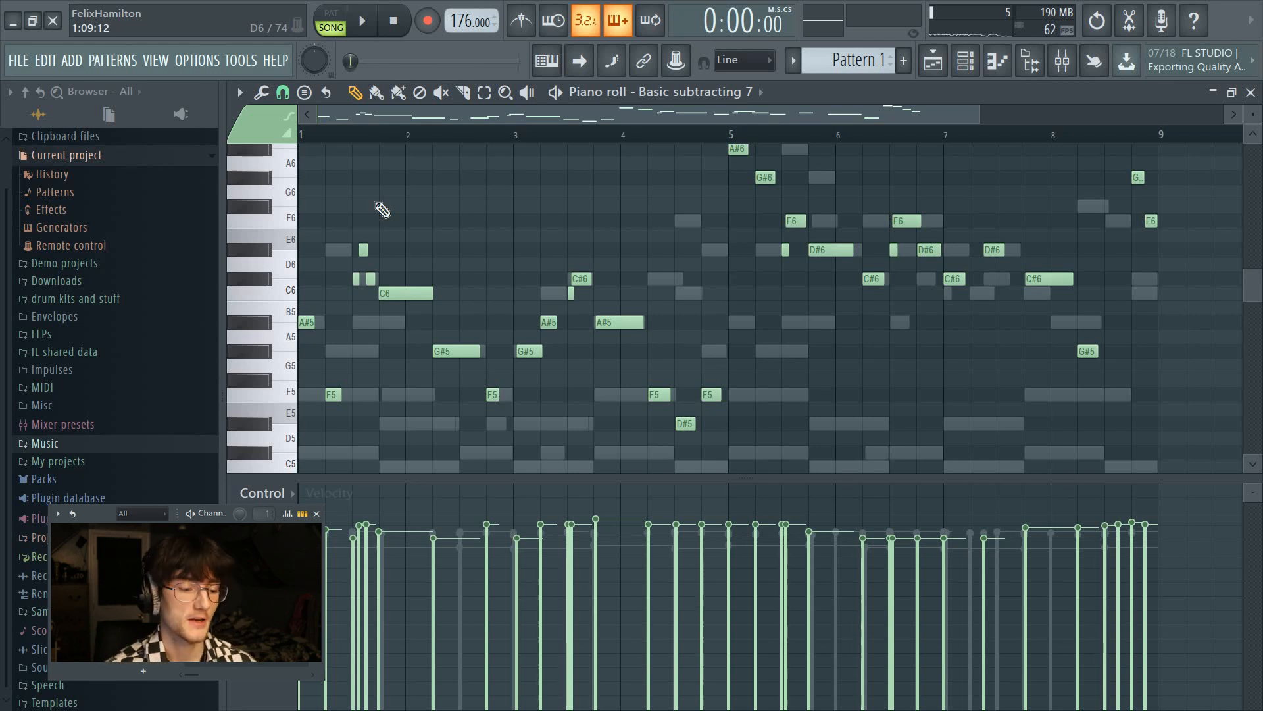
scroll(573, 355, "down", 1)
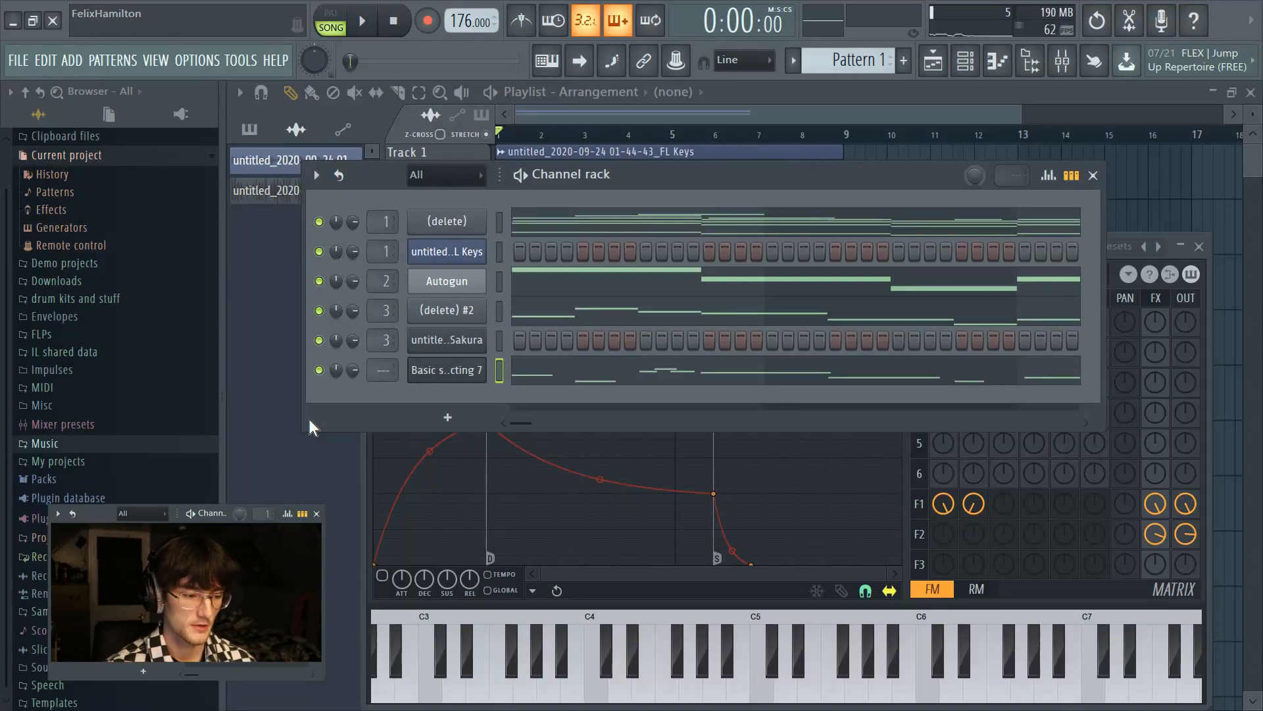
- Route Basic subtracting 7 to mixer track 4 and add a Plucked! instrument channel with its Color at 14%
key("ctrl+l")
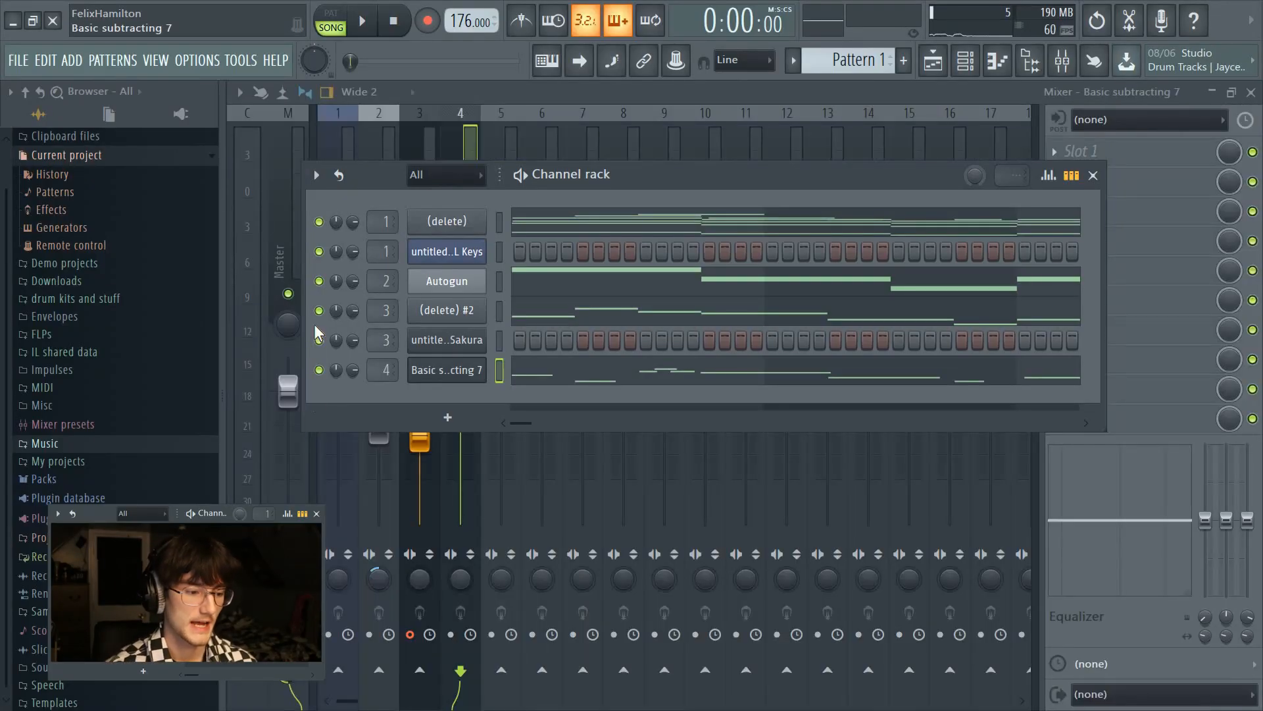
left_click(446, 418)
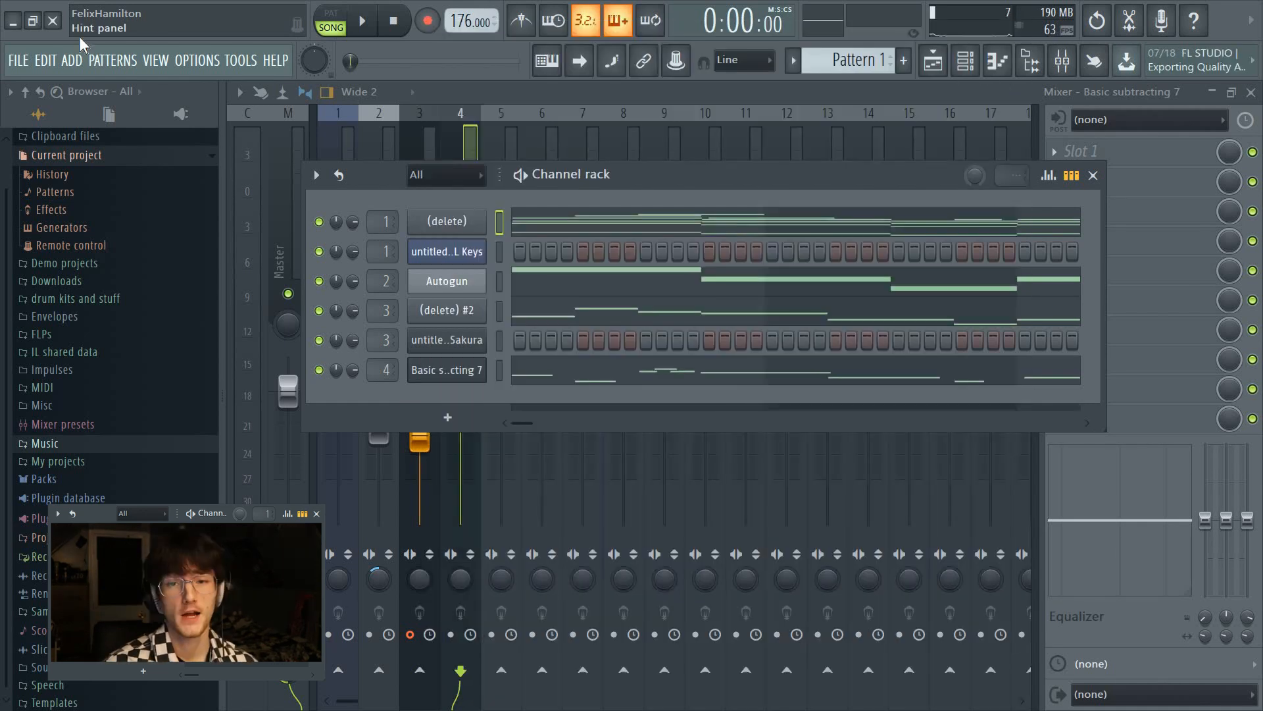
left_click(448, 417)
left_click(654, 608)
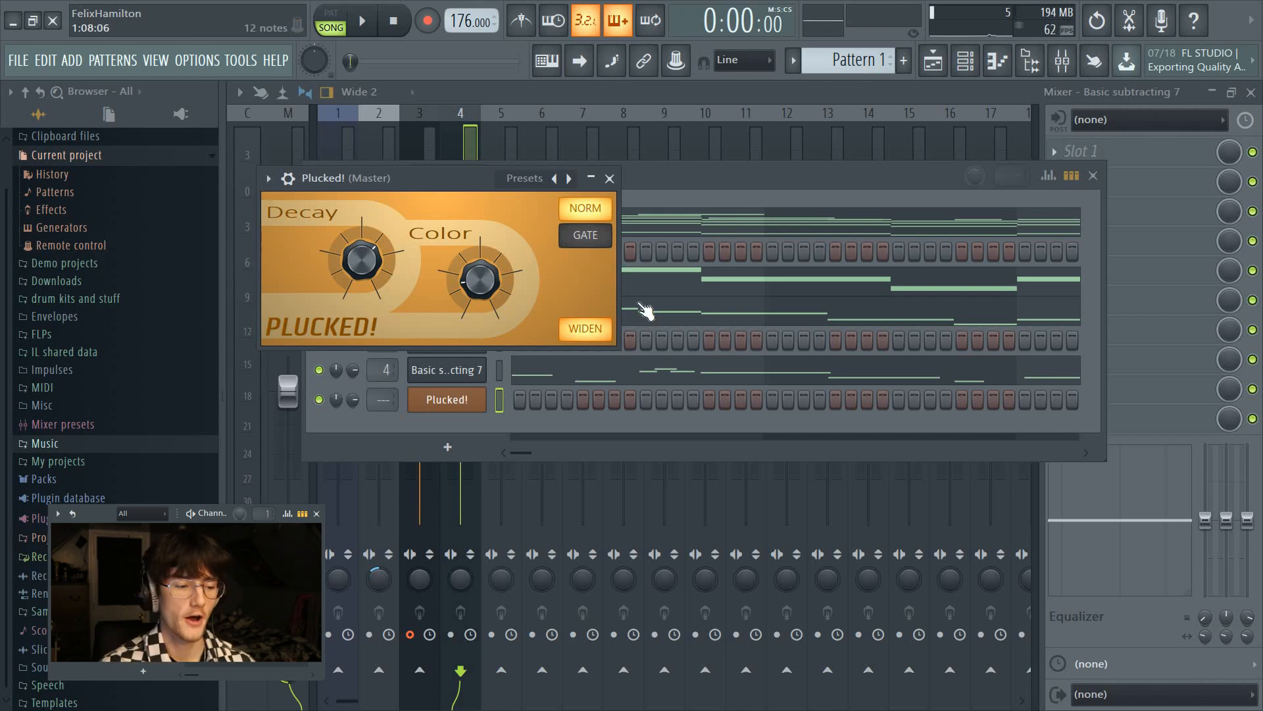
left_click_drag(504, 272, 504, 277)
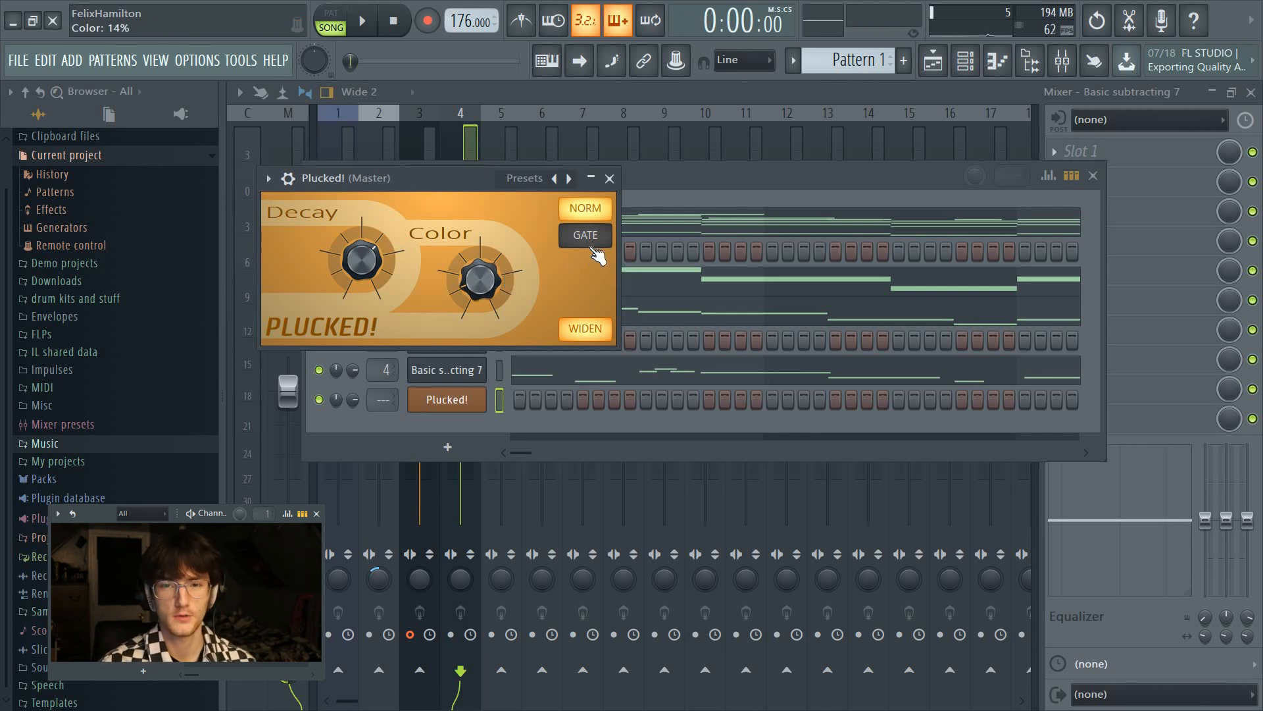
left_click(638, 176)
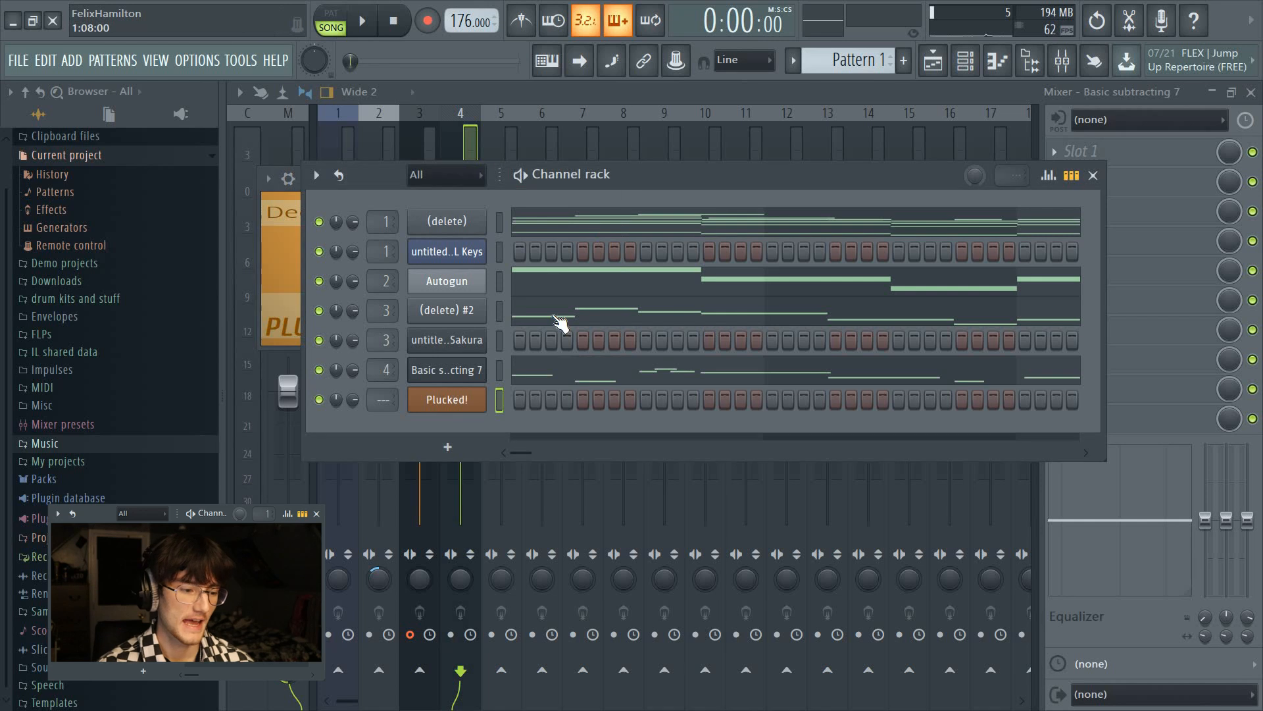
- Copy the piano chord notes from the first (delete) channel and paste them into the Plucked! channel
right_click(465, 231)
left_click(746, 231)
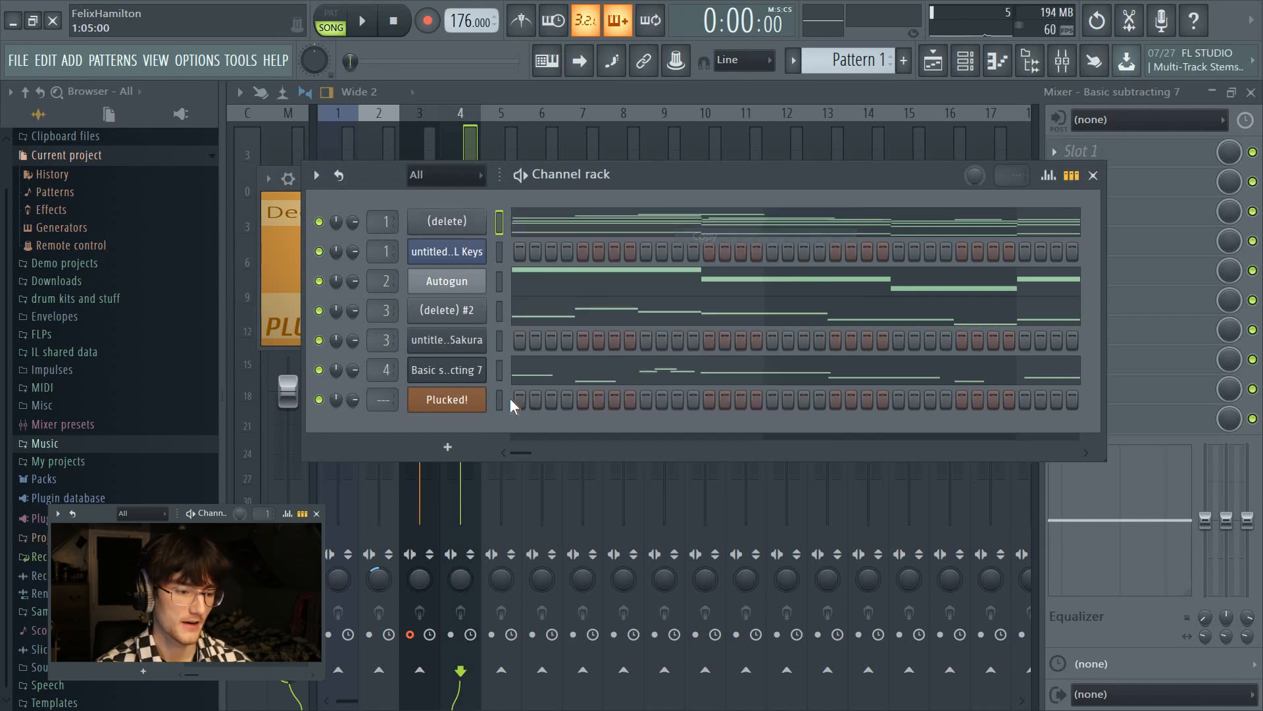
right_click(507, 398)
left_click(736, 431)
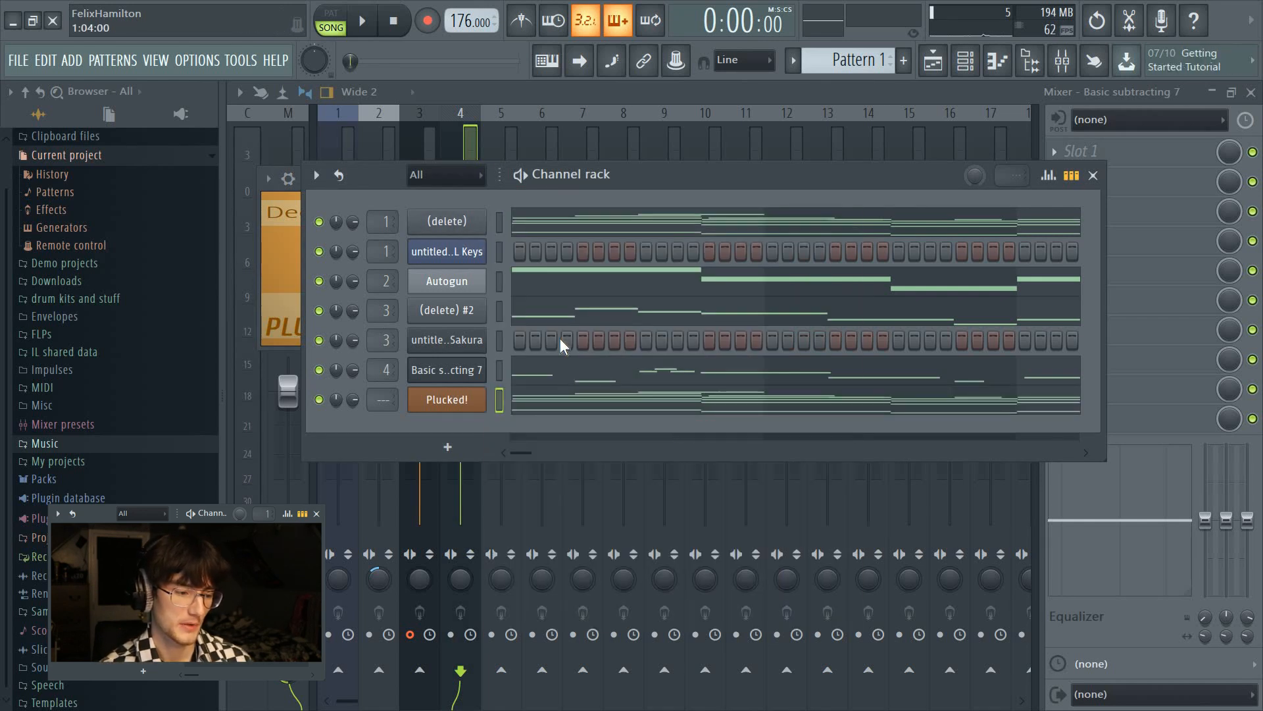
- Move the Plucked! channel directly below the FL Keys audio channel and route it to mixer track 5
key("alt+Up")
key("alt+Up")
key("alt+Up")
key("alt+Up")
key("alt+Up")
key("alt+Down")
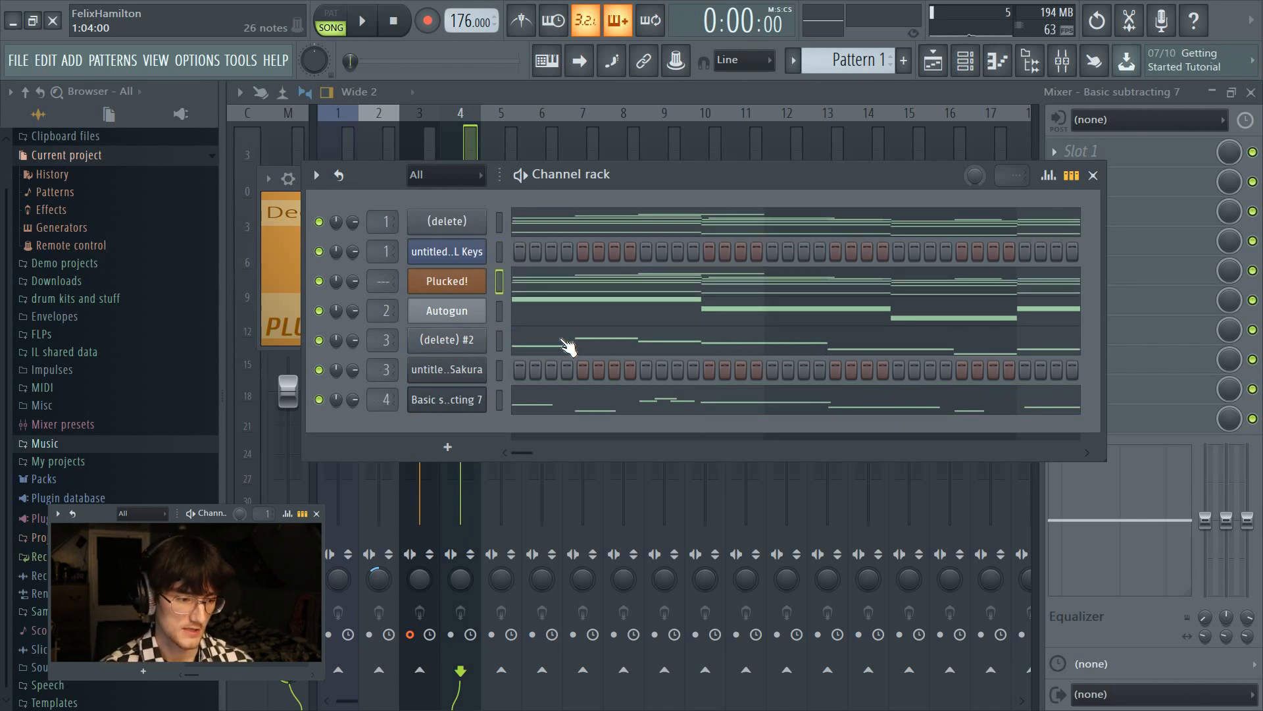
key("ctrl+l")
left_click(516, 123)
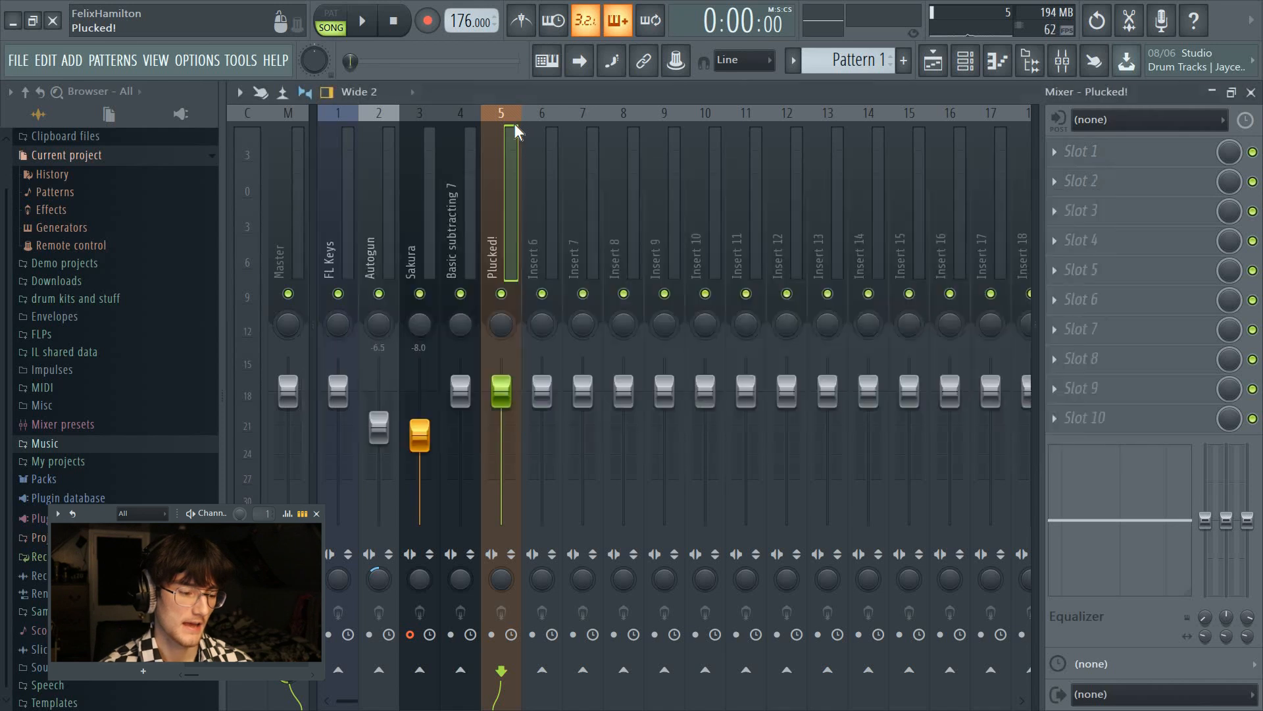
- Move the Plucked! mixer track to position 2, between FL Keys and Autogun
key("alt+Left")
key("alt+Left")
key("alt+Left")
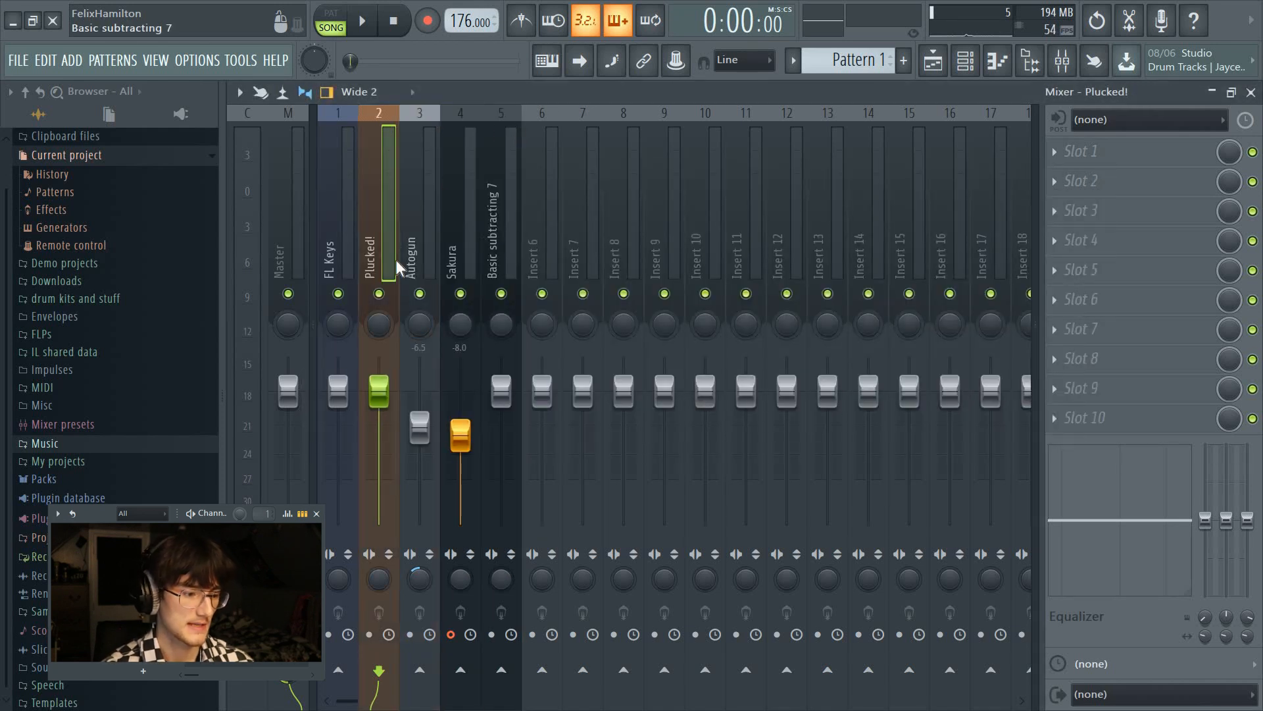
- Solo the FL Keys and Plucked! mixer tracks together and lower Plucked! to -3.5 dB during playback
right_click(339, 294)
left_click(379, 294)
key("space")
left_click_drag(379, 389, 379, 412)
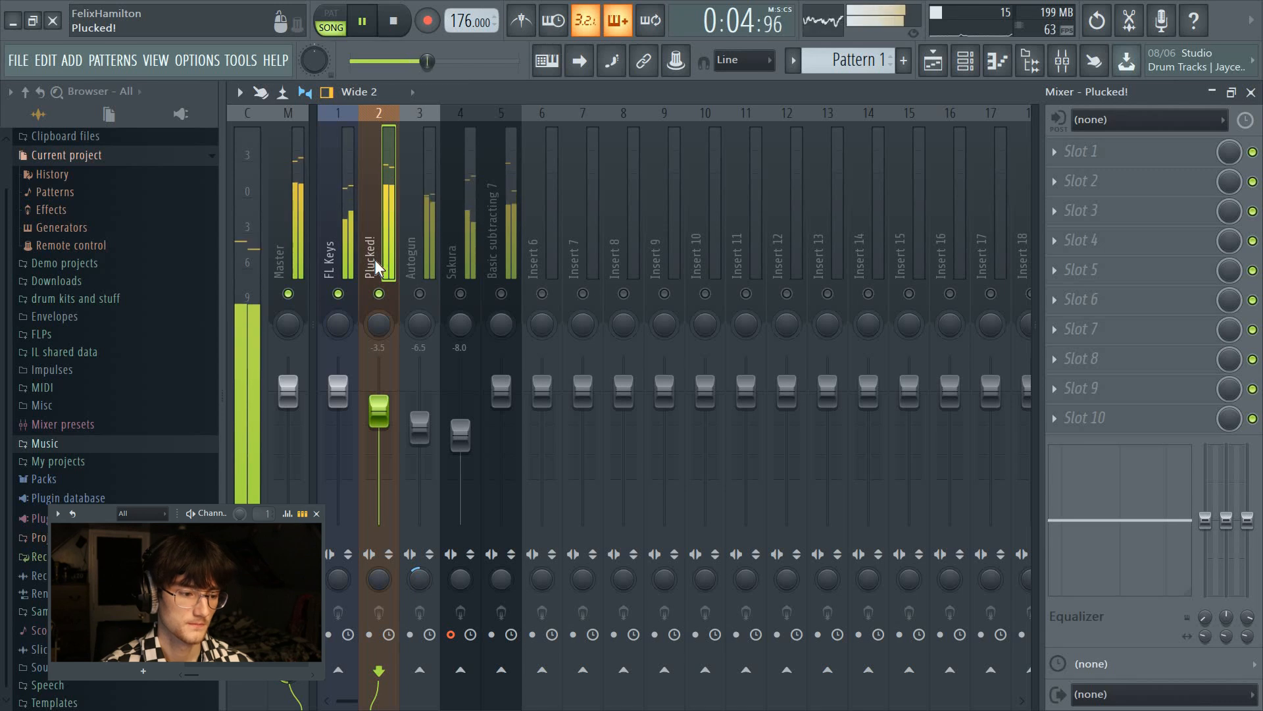
key("space")
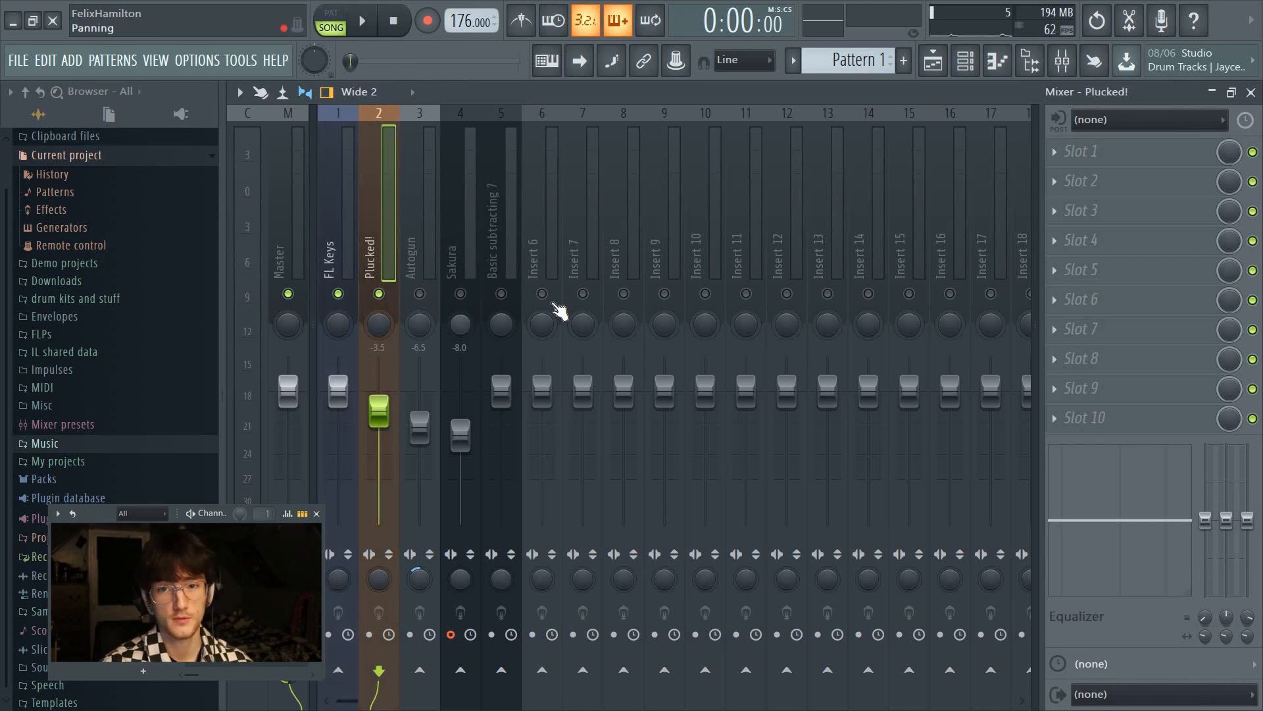
- Solo the FL Keys mixer track and open the settings of its rendered audio channel
left_click(965, 64)
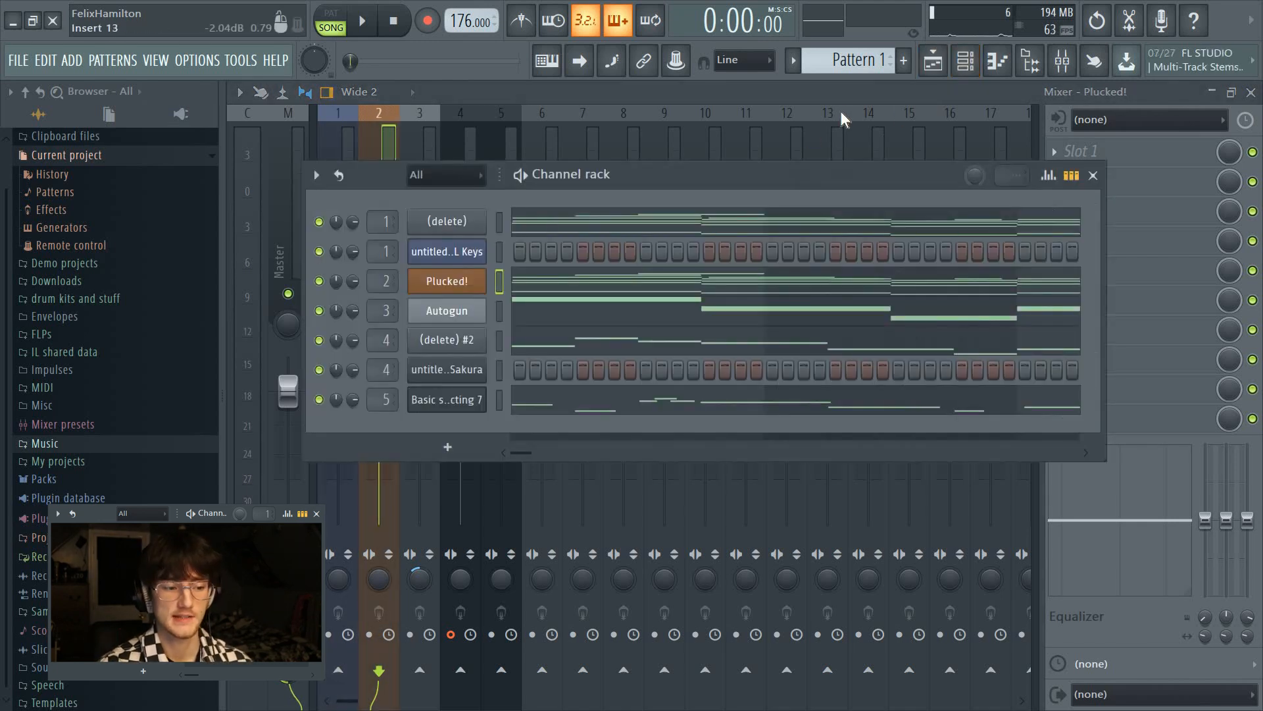
left_click(820, 100)
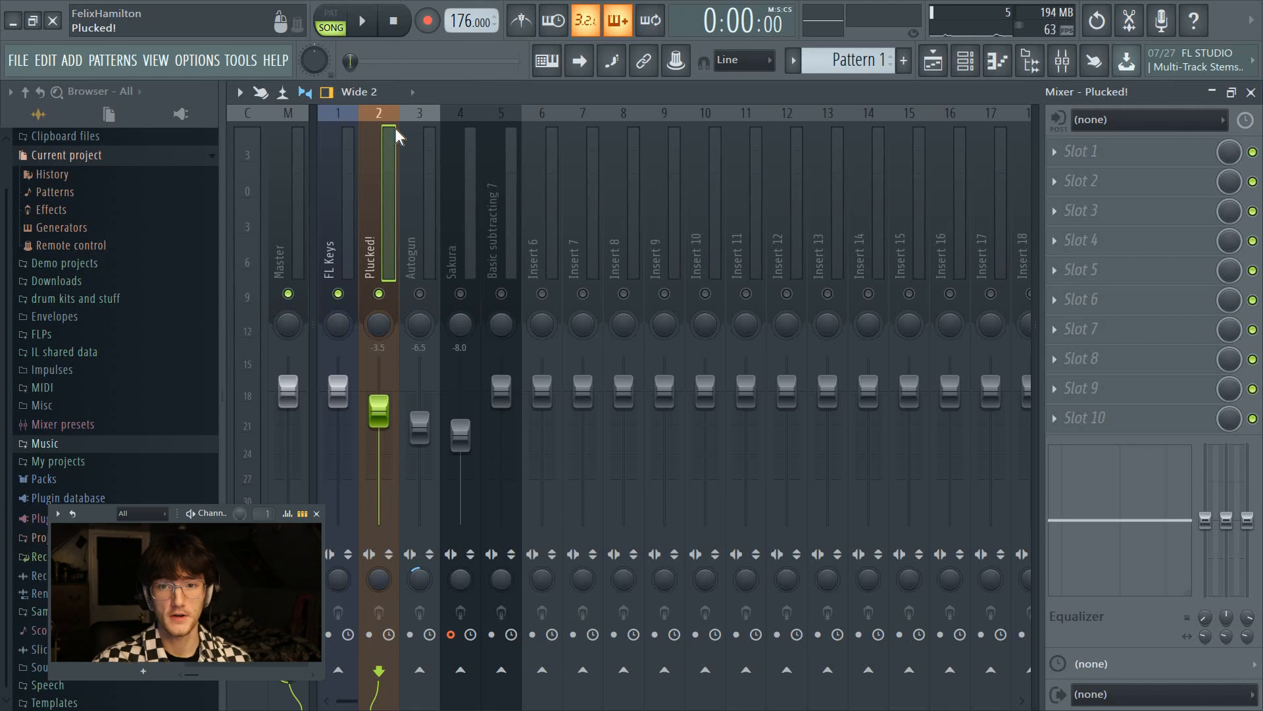
left_click(344, 259)
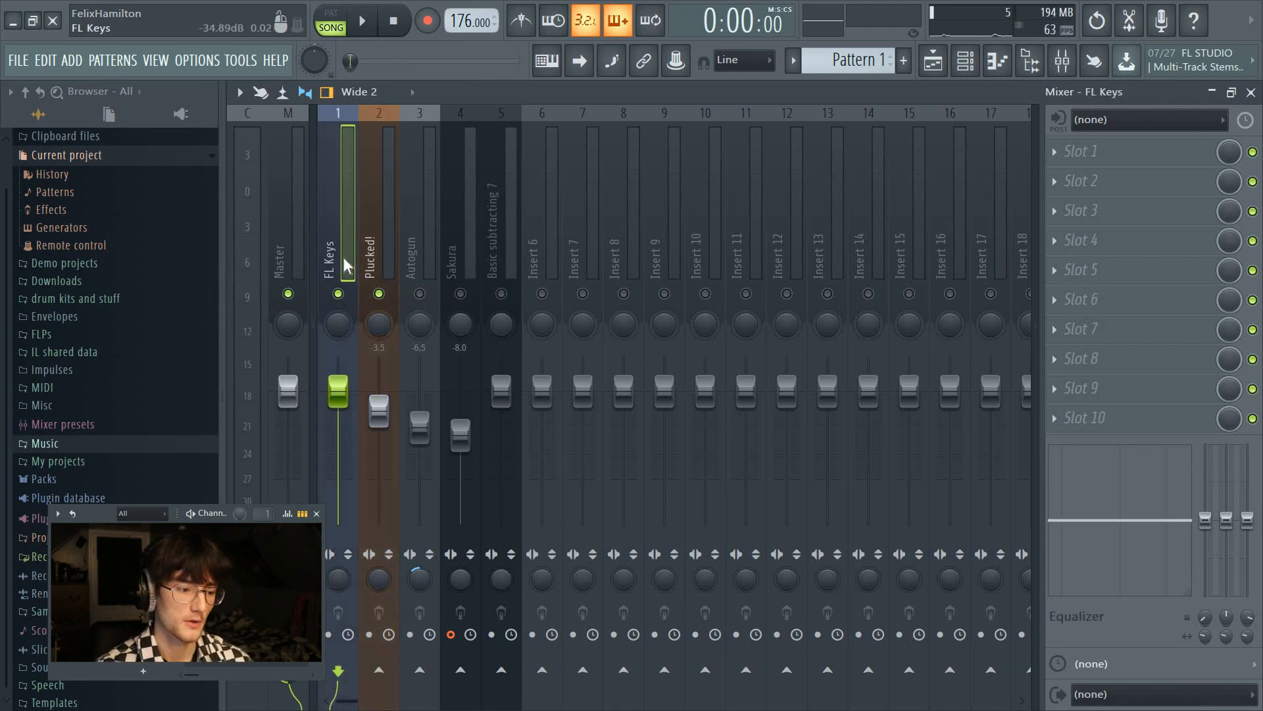
right_click(340, 294)
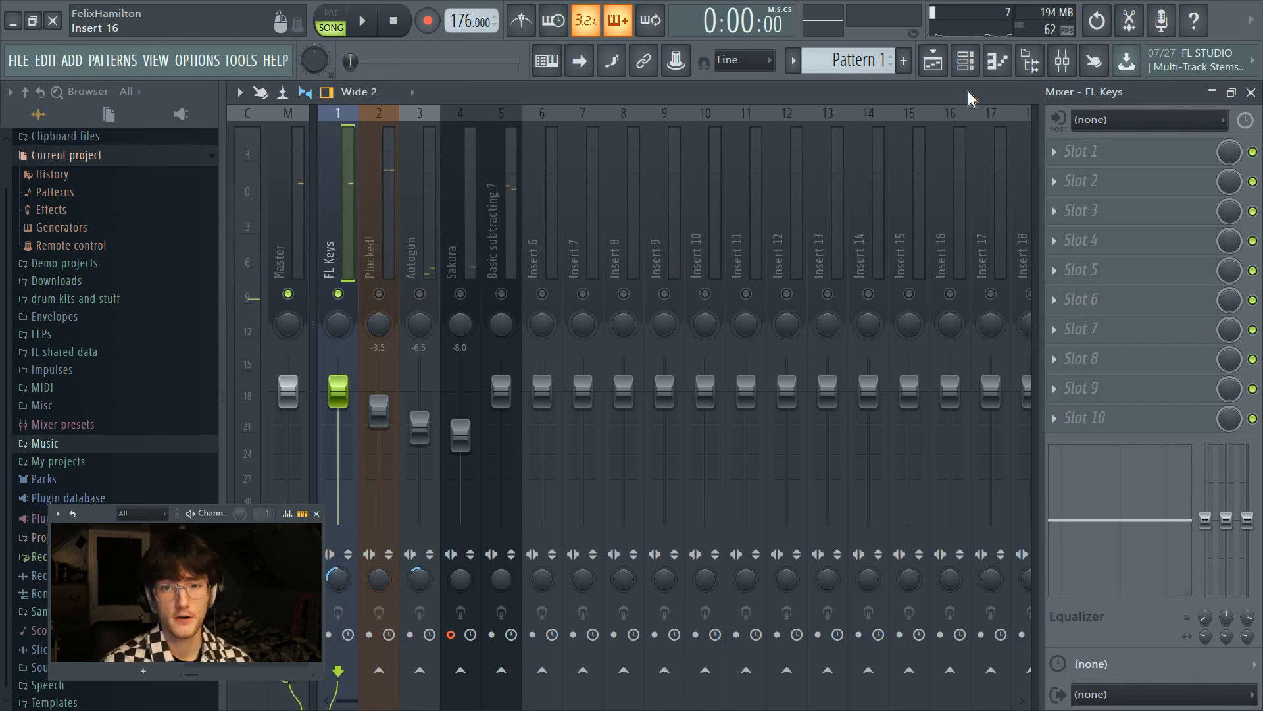
left_click(965, 62)
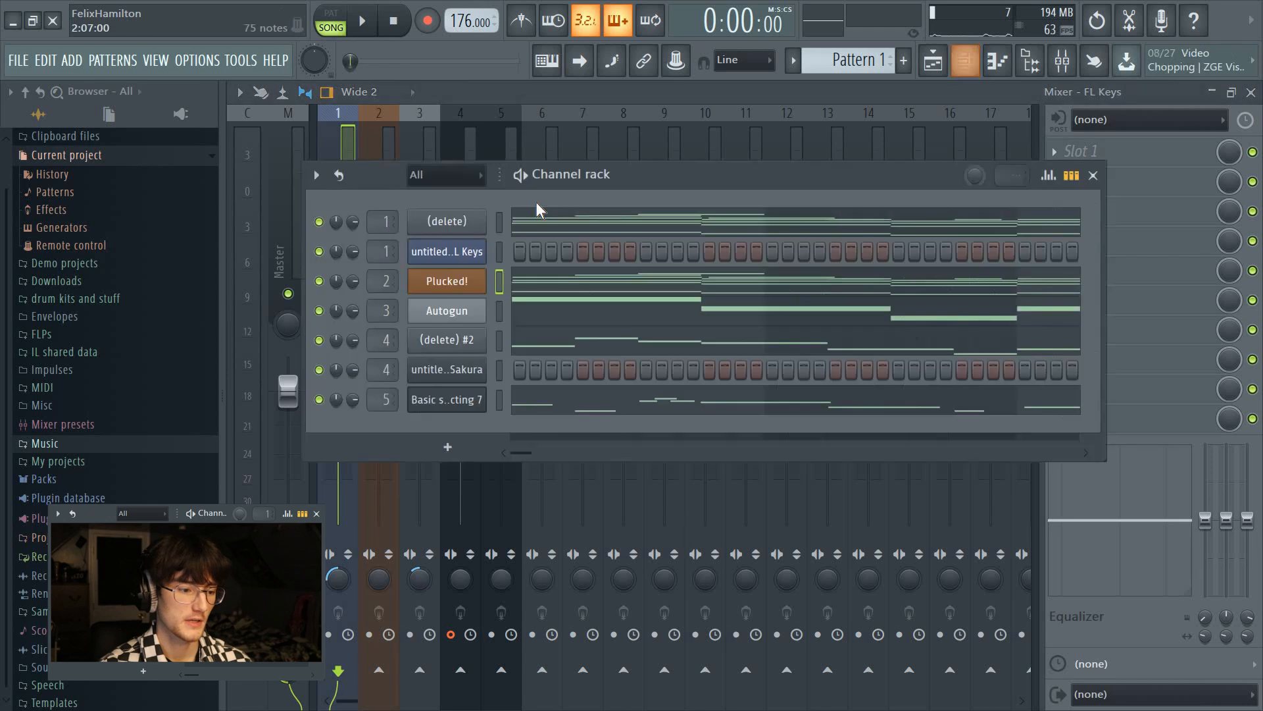
left_click(447, 250)
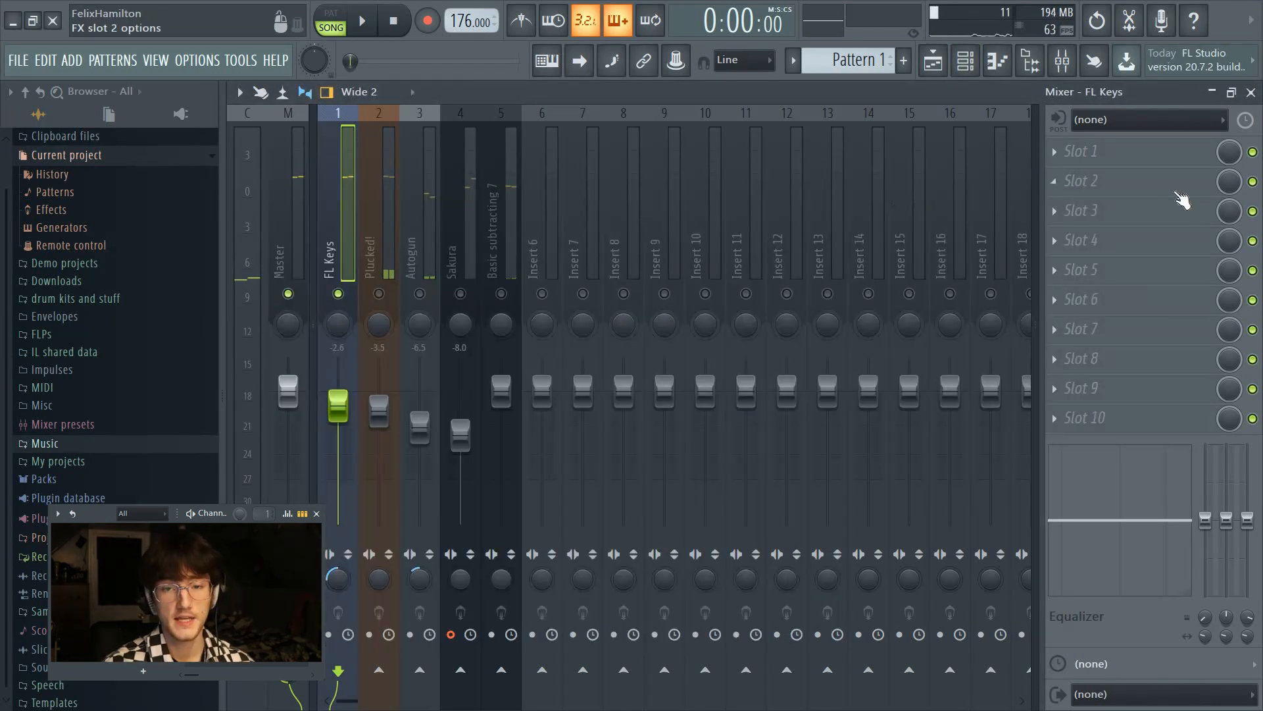
- Add Fruity Reeverb 2 to the FL Keys track and adjust its wet level and stereo separation during playback
left_click(1121, 196)
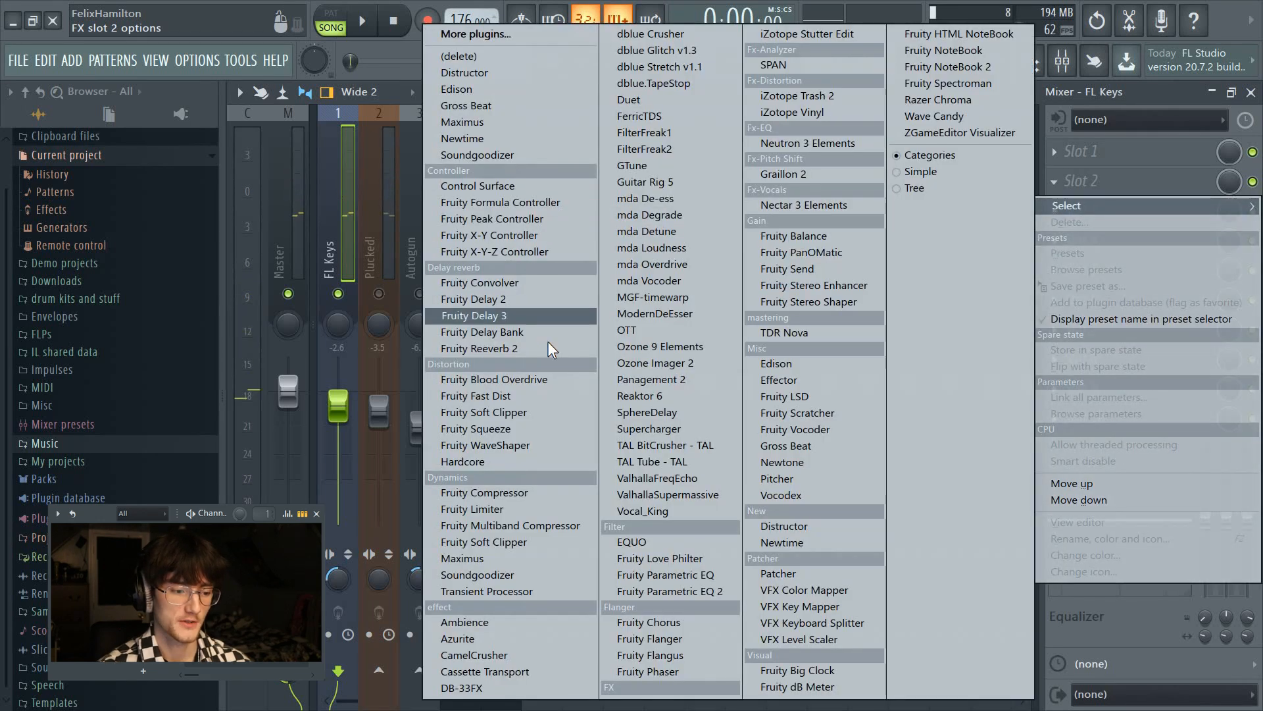
left_click(474, 348)
key("space")
left_click_drag(864, 342, 864, 345)
left_click_drag(834, 418, 836, 392)
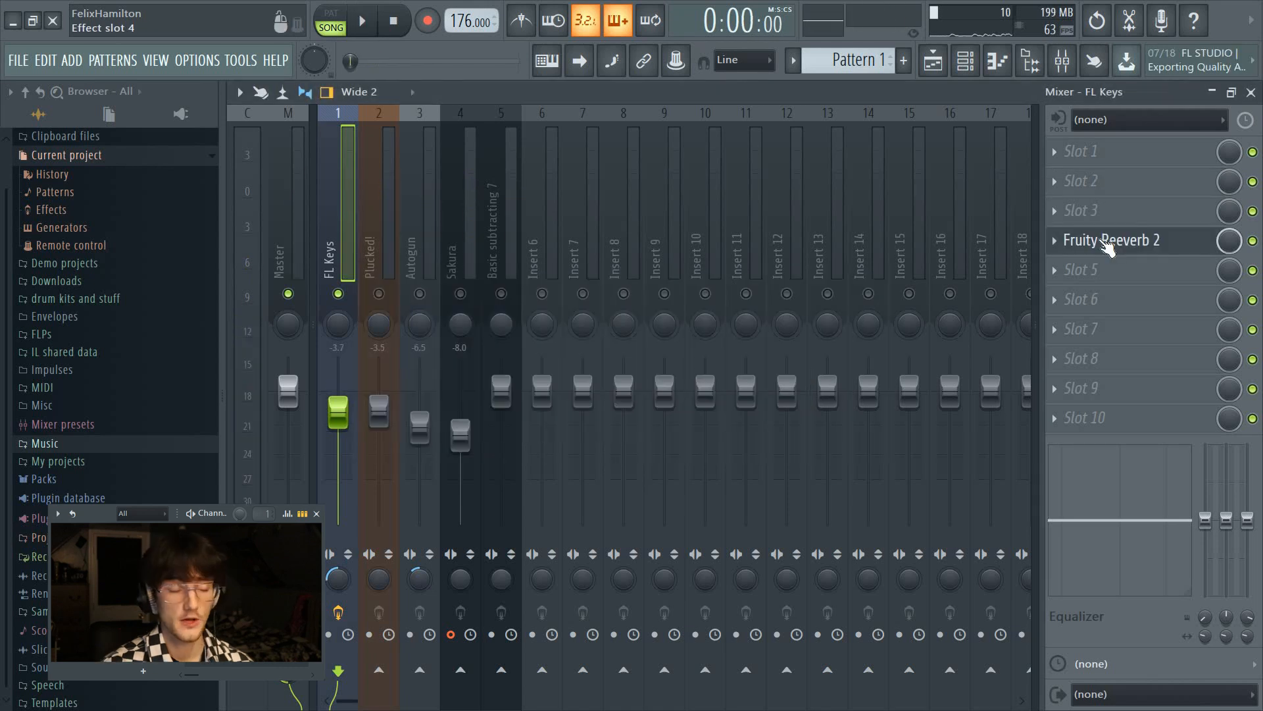
- Add Fruity Parametric EQ 2 to slot 2 of FL Keys, raise the band 1 high-pass cutoff, nudge up band 2 and cut slightly with band 5
left_click(1088, 188)
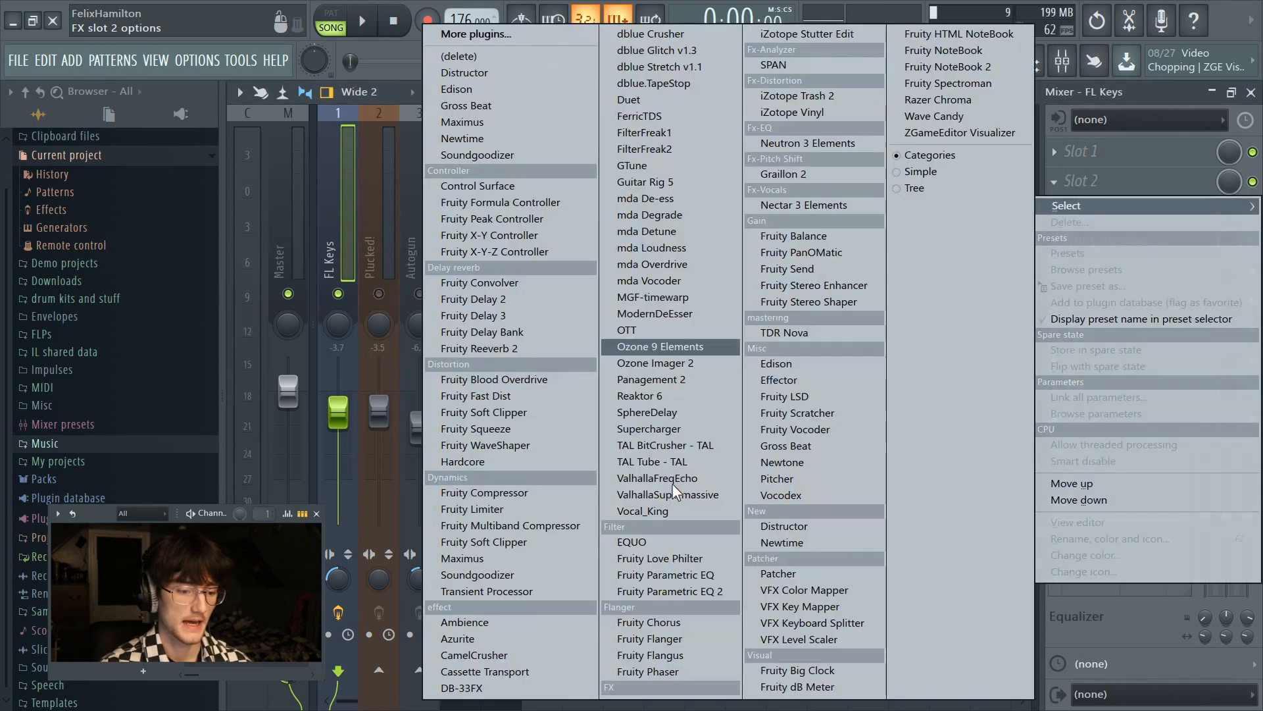
left_click(675, 592)
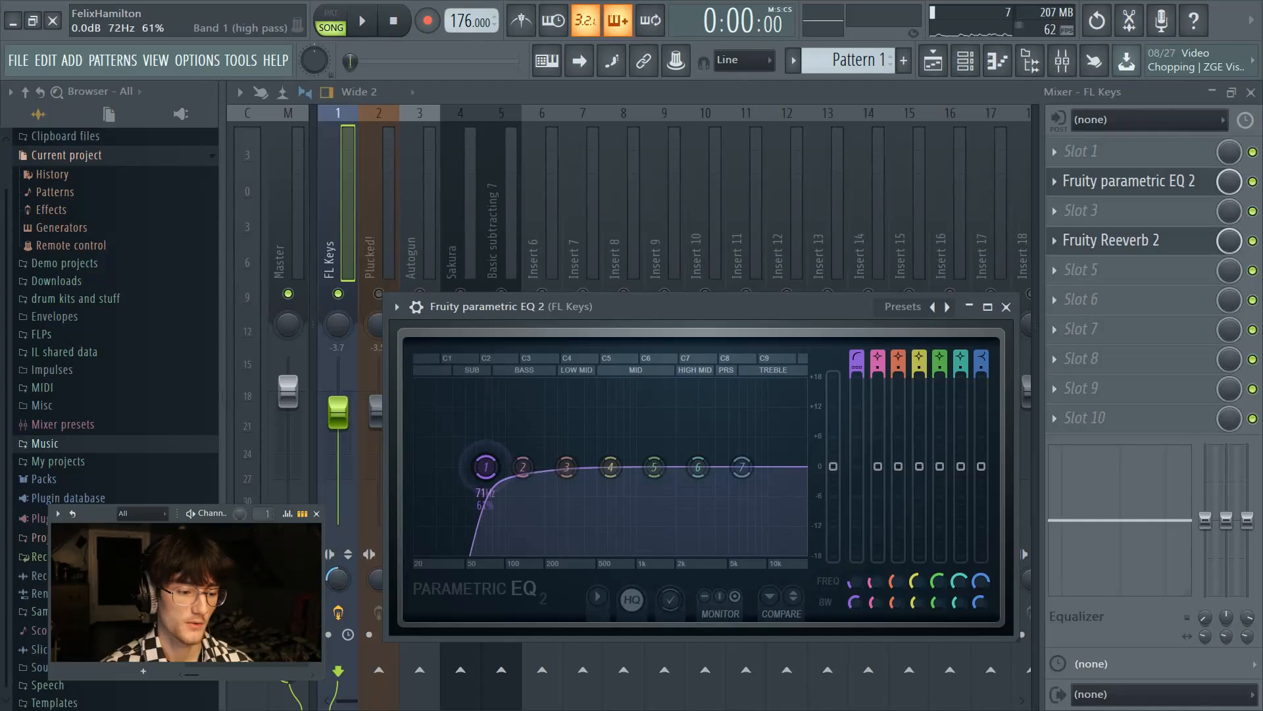
left_click_drag(485, 467, 498, 467)
key("space")
left_click_drag(523, 466, 516, 463)
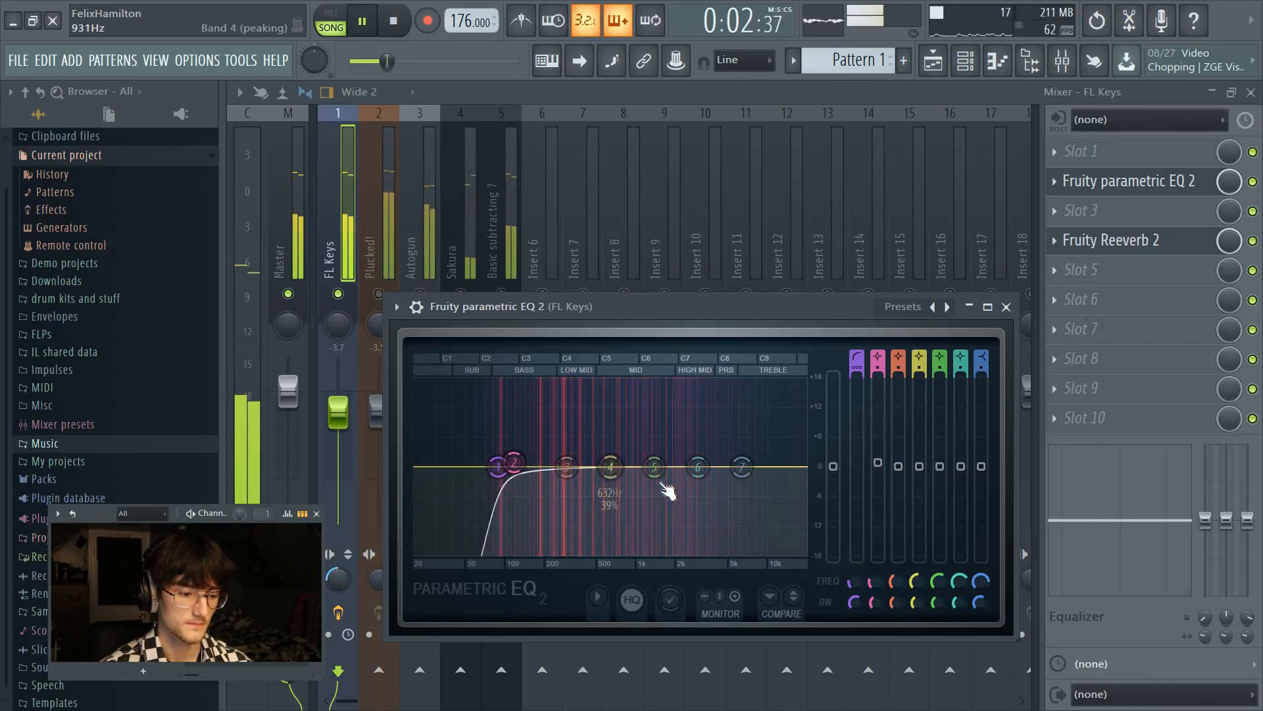
left_click_drag(654, 467, 716, 492)
key("space")
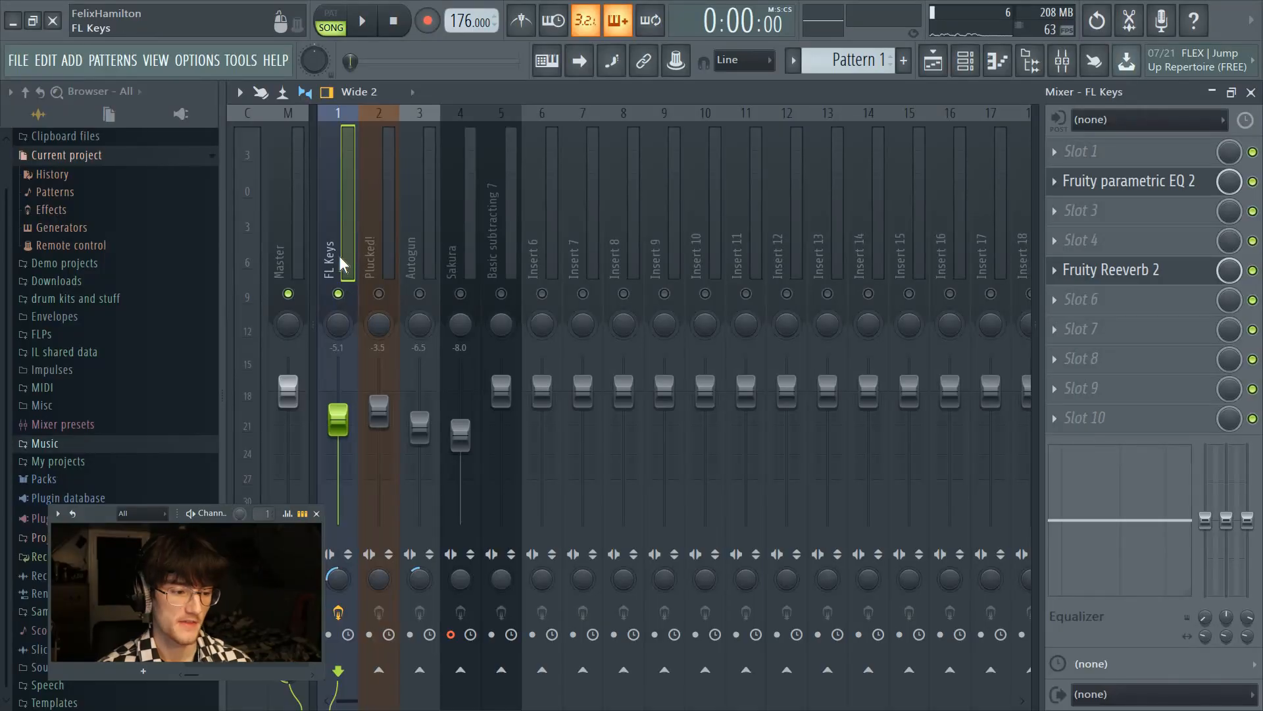
- Play back the soloed Plucked! track and compare its level with the FL Keys track
left_click(369, 278)
key("space")
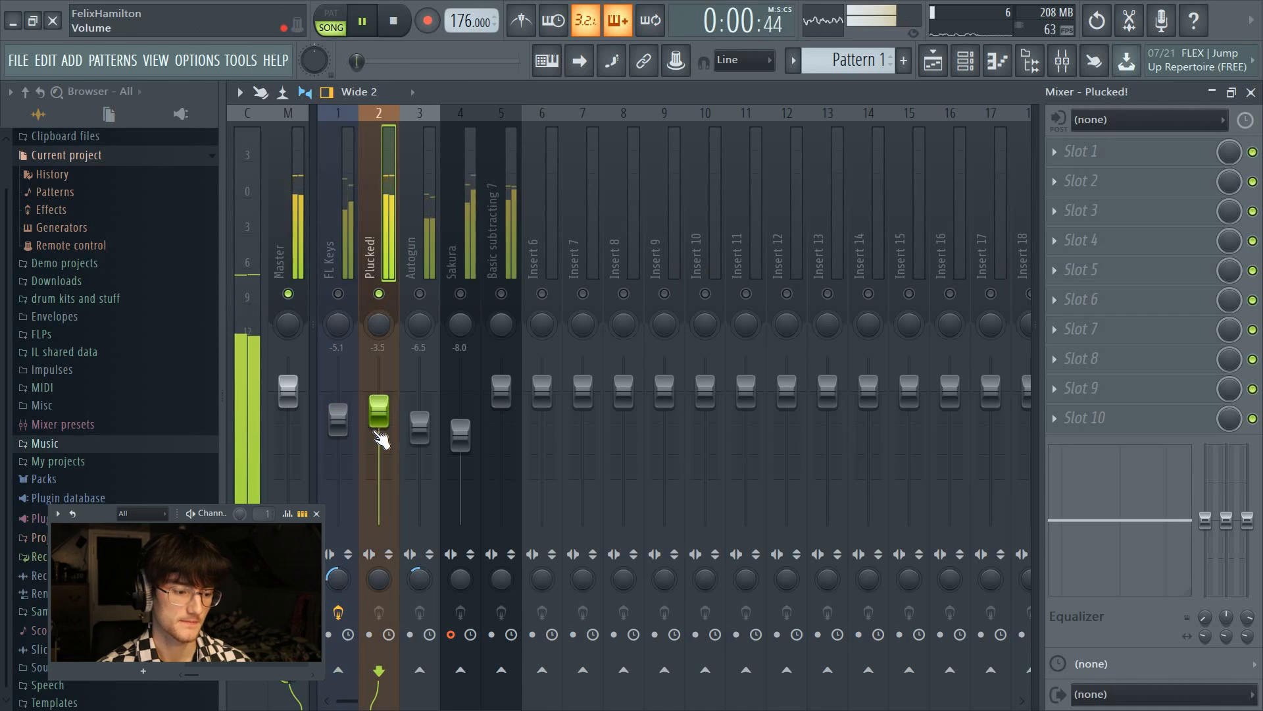
left_click(335, 231)
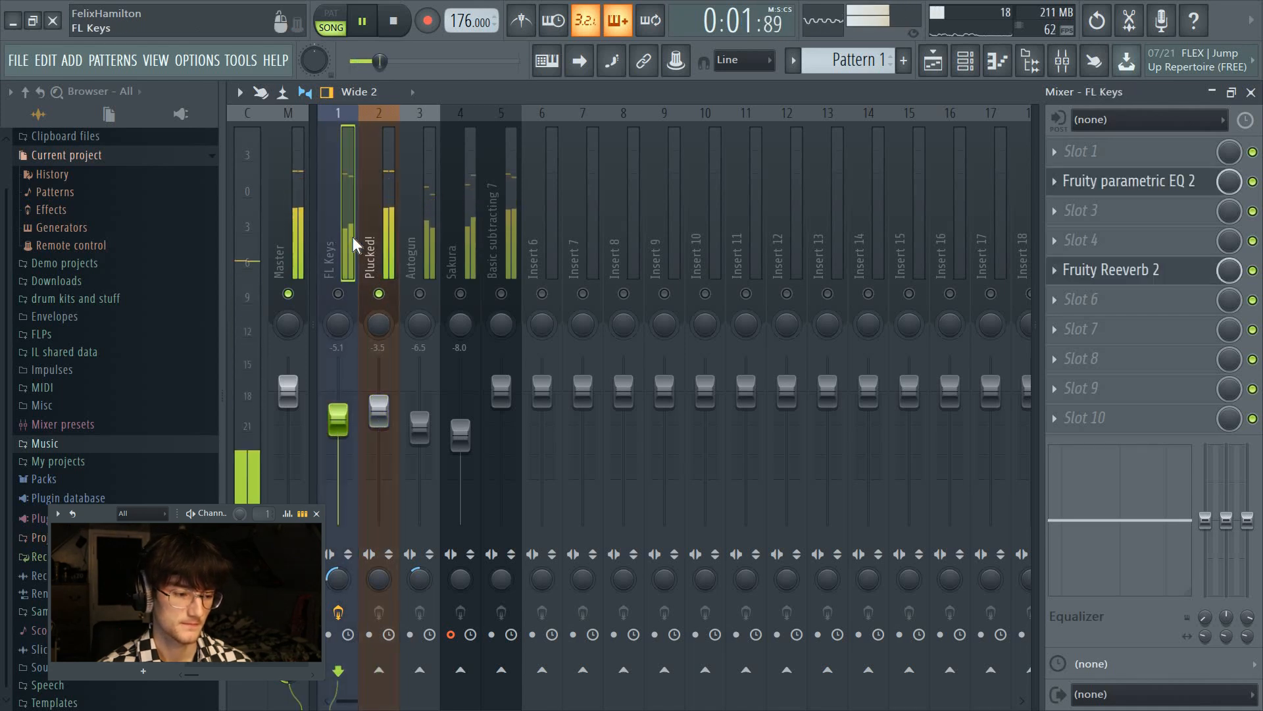
left_click(389, 250)
key("space")
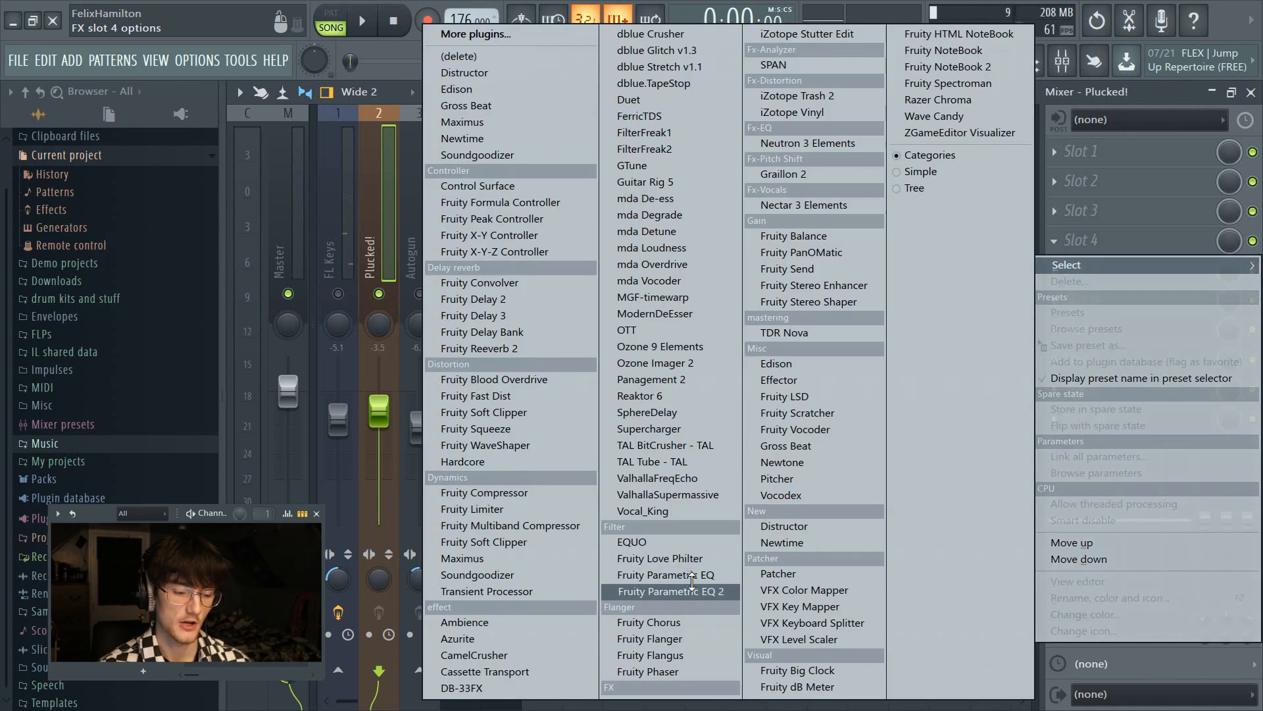
- Add Fruity Parametric EQ 2 to slot 4 of Plucked!, with a low-pass band 7, slightly boosted band 5 and high-pass band 1 with raised cutoff
left_click(625, 588)
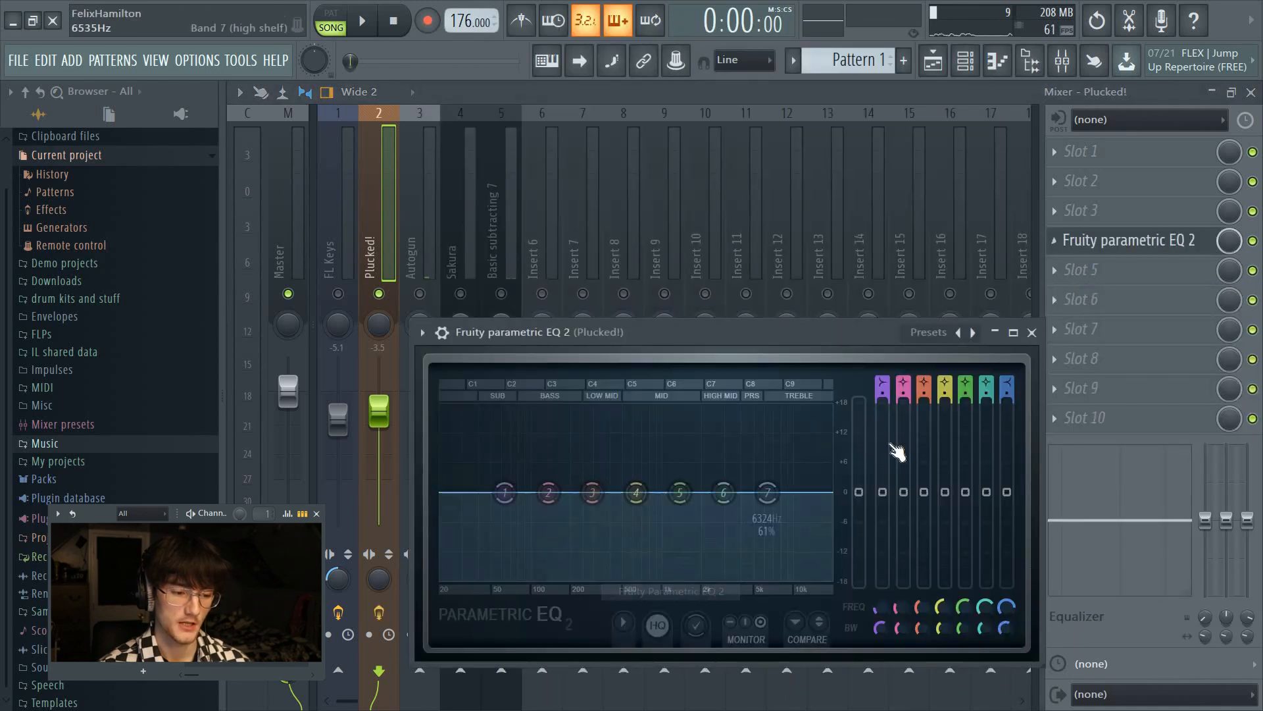
key("space")
key("space")
scroll(1003, 388, "down", 7)
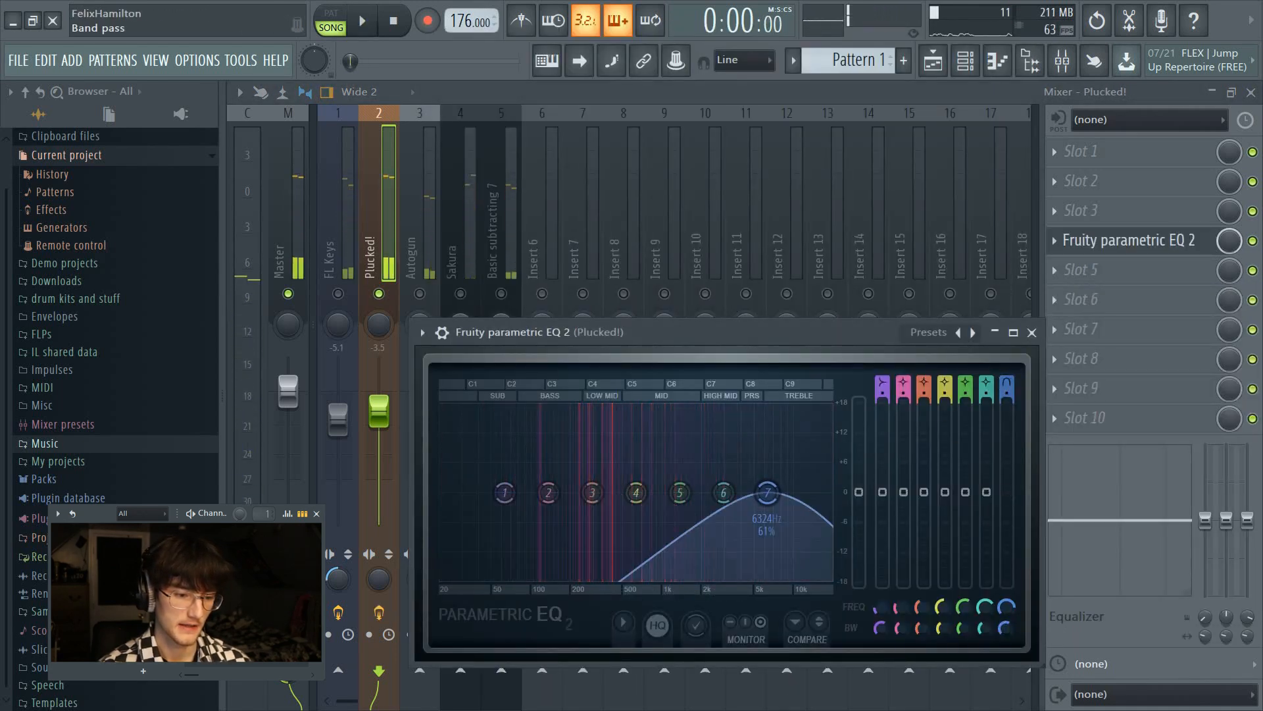
scroll(1004, 388, "up", 1)
scroll(1006, 394, "up", 5)
key("space")
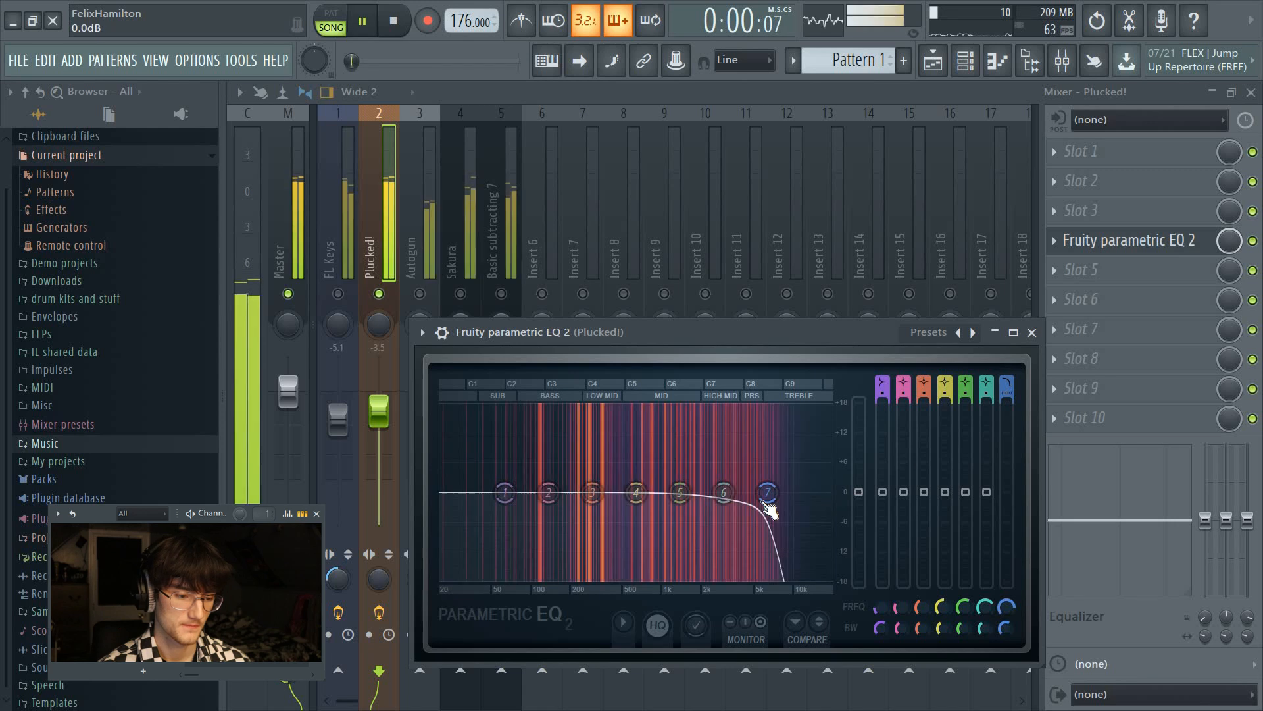
left_click_drag(763, 499, 699, 484)
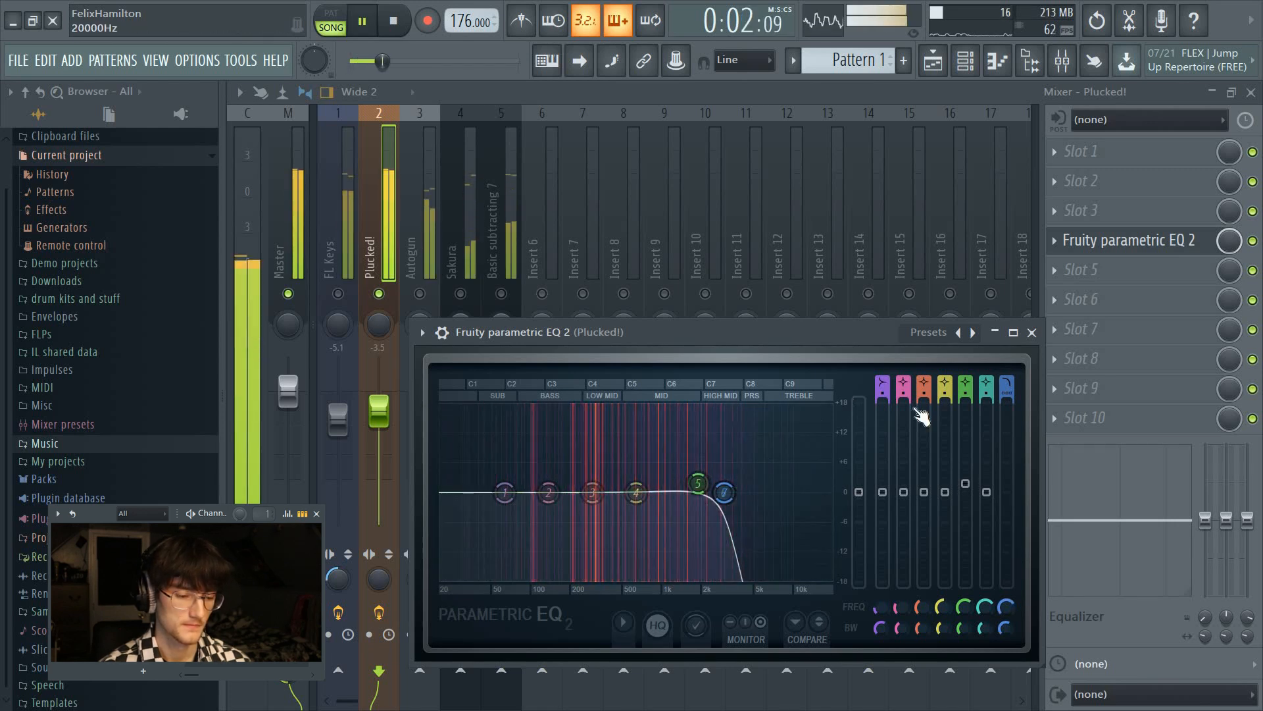
scroll(882, 389, "down", 4)
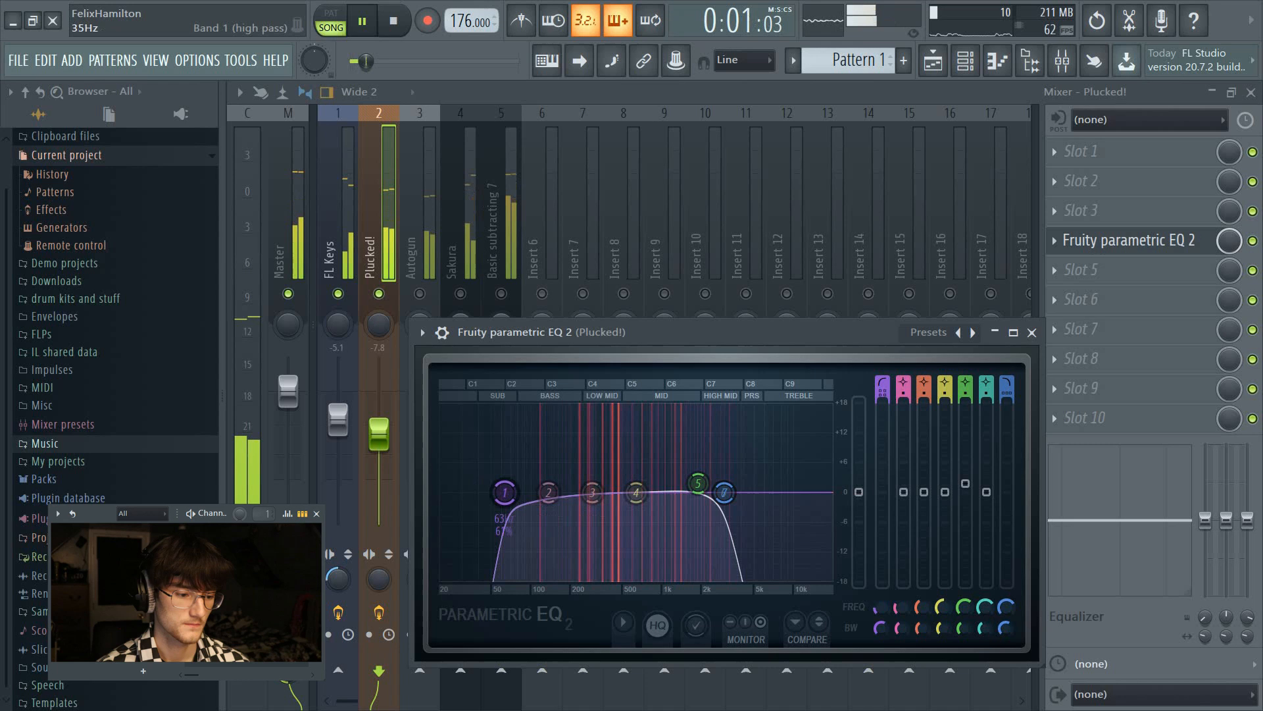
left_click_drag(504, 492, 531, 492)
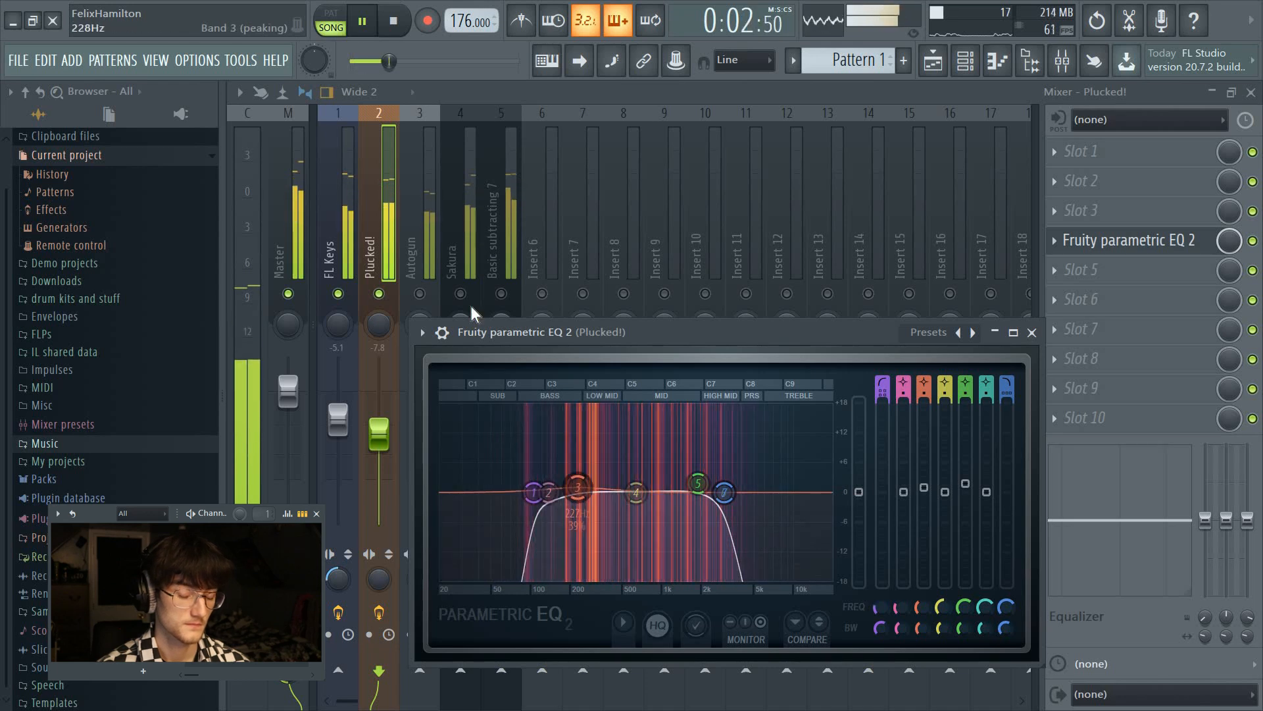
- Lower the Plucked! mixer track's volume to -13.4 dB during playback
left_click(390, 226)
left_click_drag(379, 433, 380, 466)
key("space")
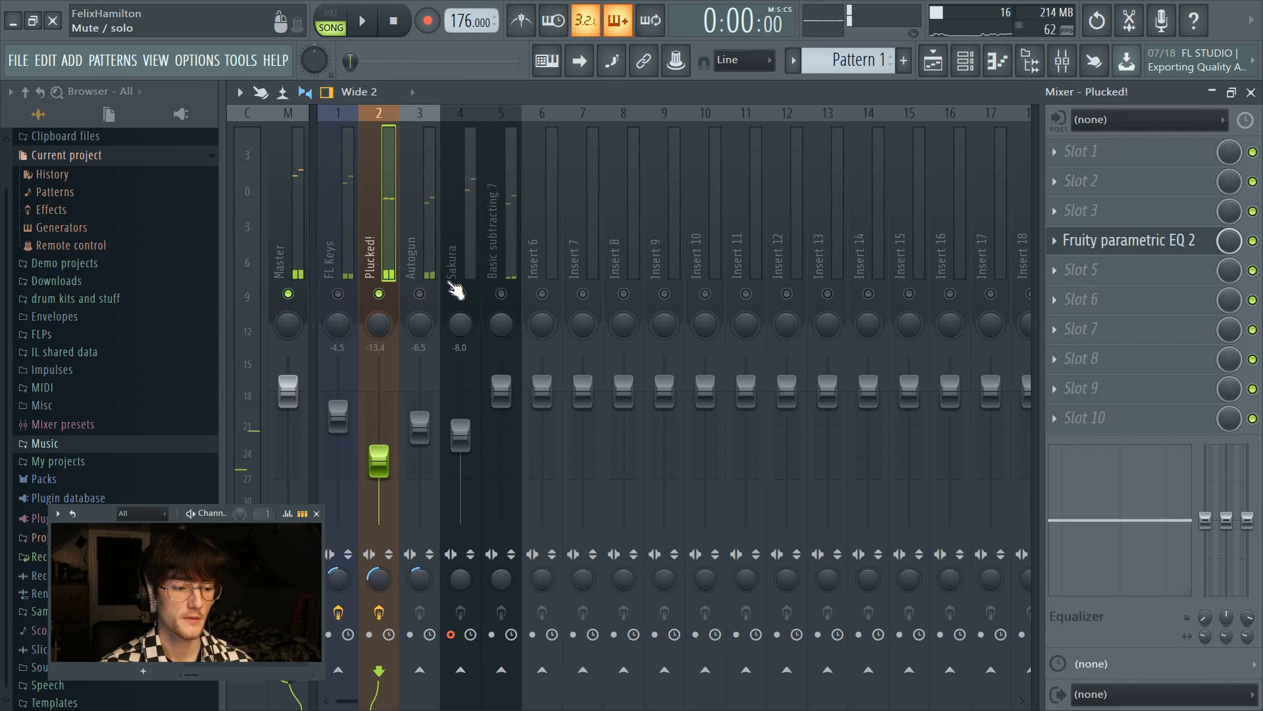
- Add Fruity Reeverb 2 to slot 2 of the Plucked! track, adjust its decay, set the wet level to 34% and play it back
left_click(1125, 190)
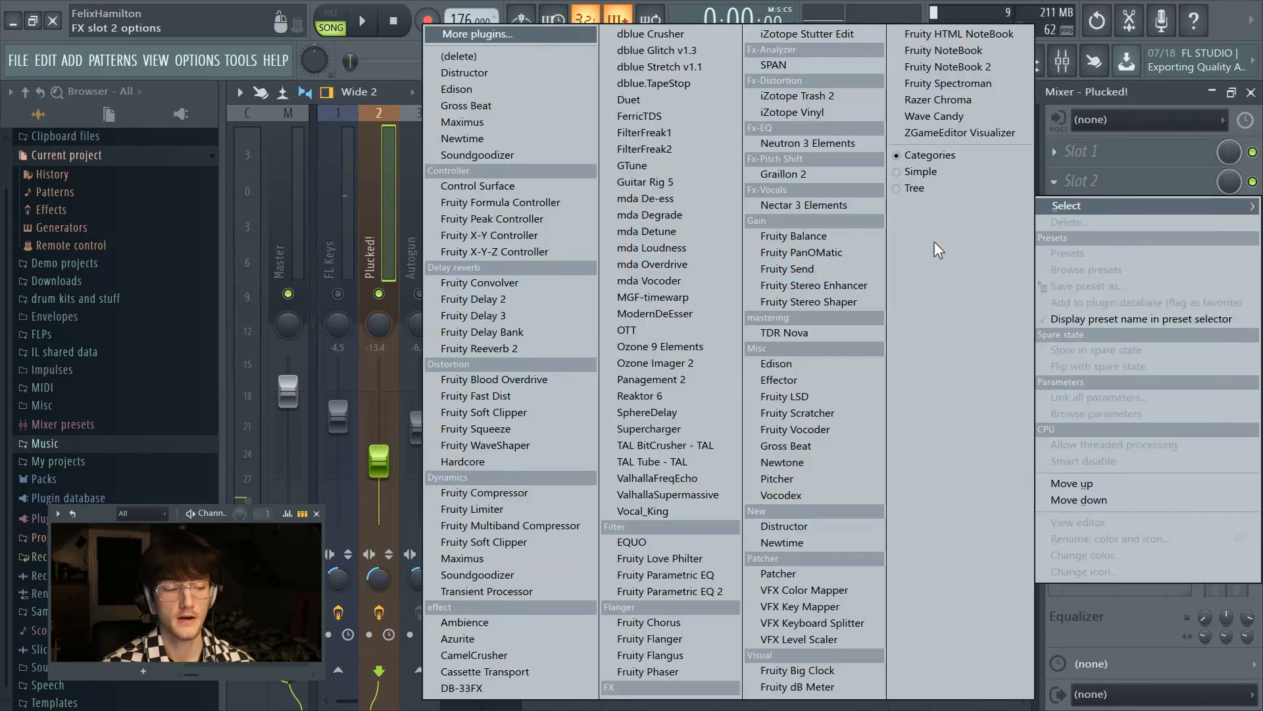
left_click(546, 354)
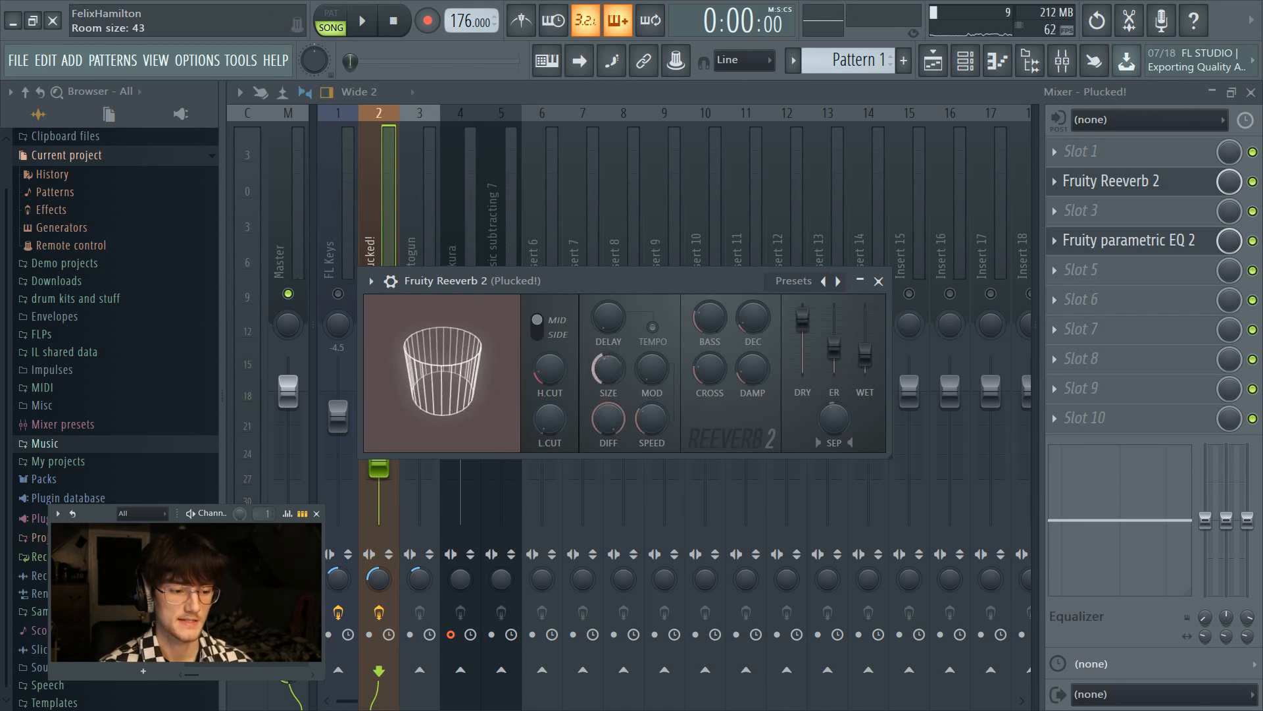
left_click_drag(753, 318, 753, 322)
left_click_drag(863, 359, 863, 355)
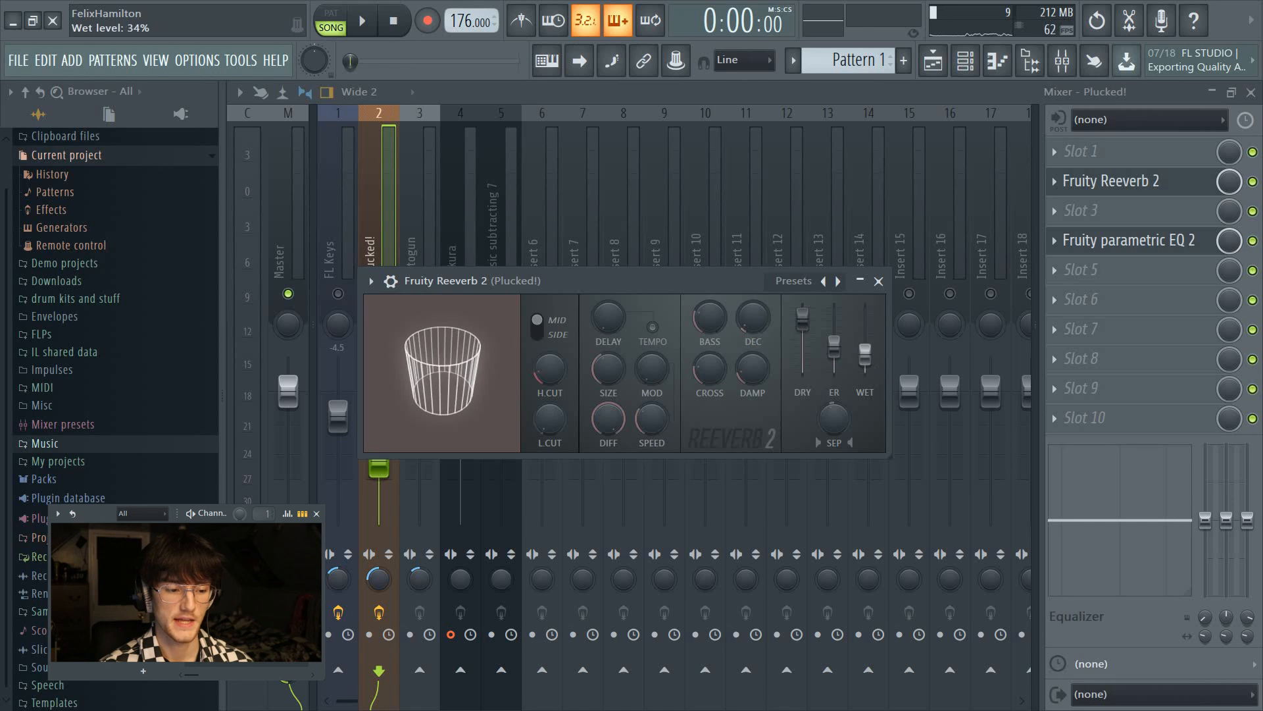
key("space")
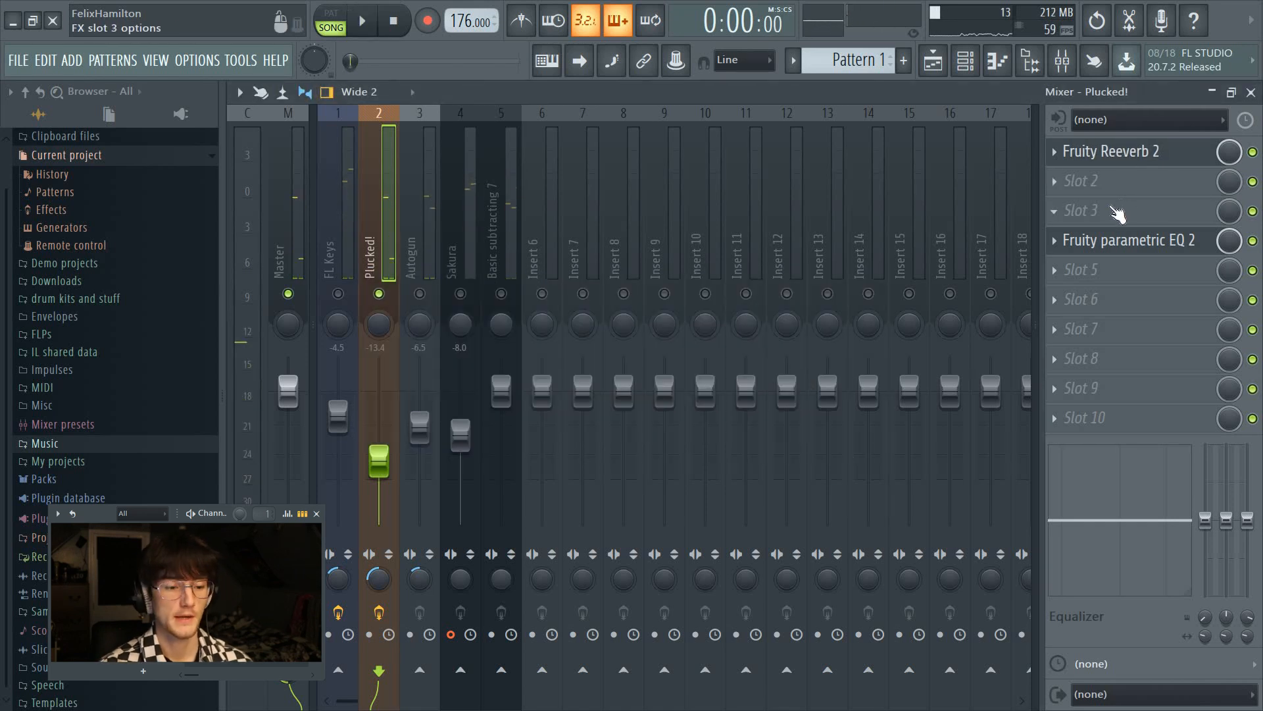
- Add Fruity Delay 2 with ping-pong feedback to Plucked!, arranging the delay, reverb and EQ in slots 1, 3 and 5
left_click(1096, 191)
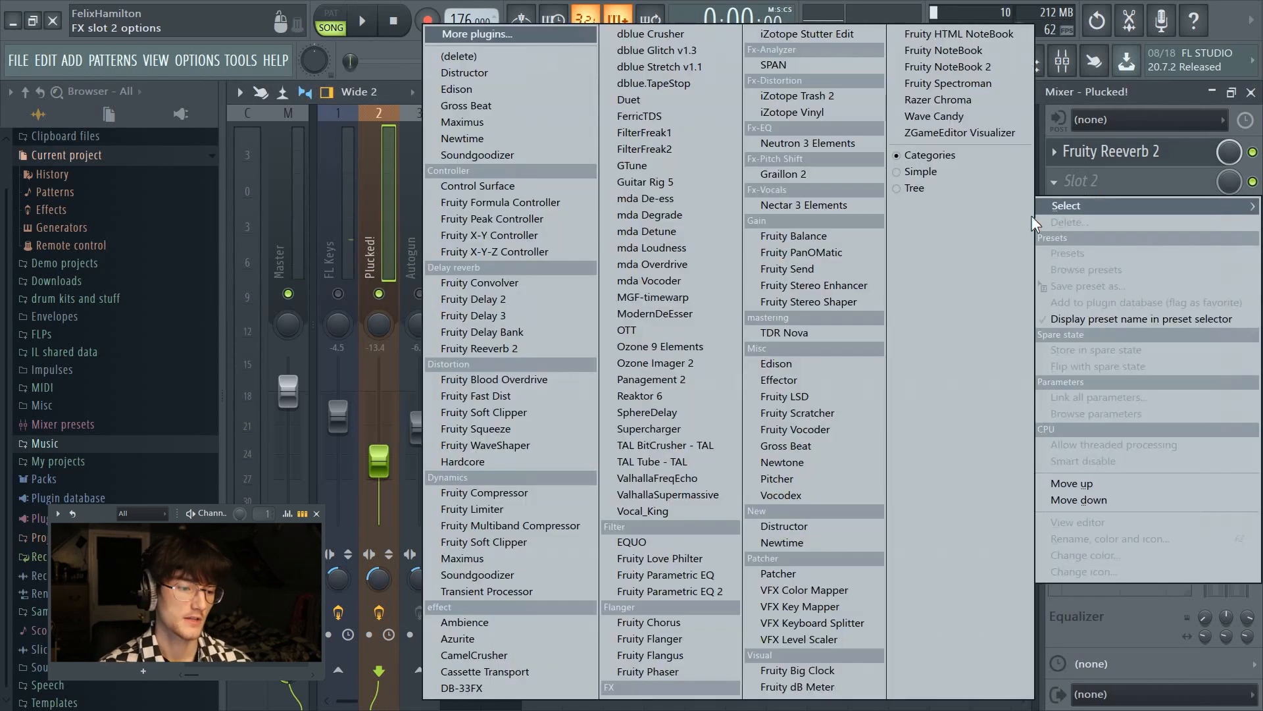
left_click(522, 304)
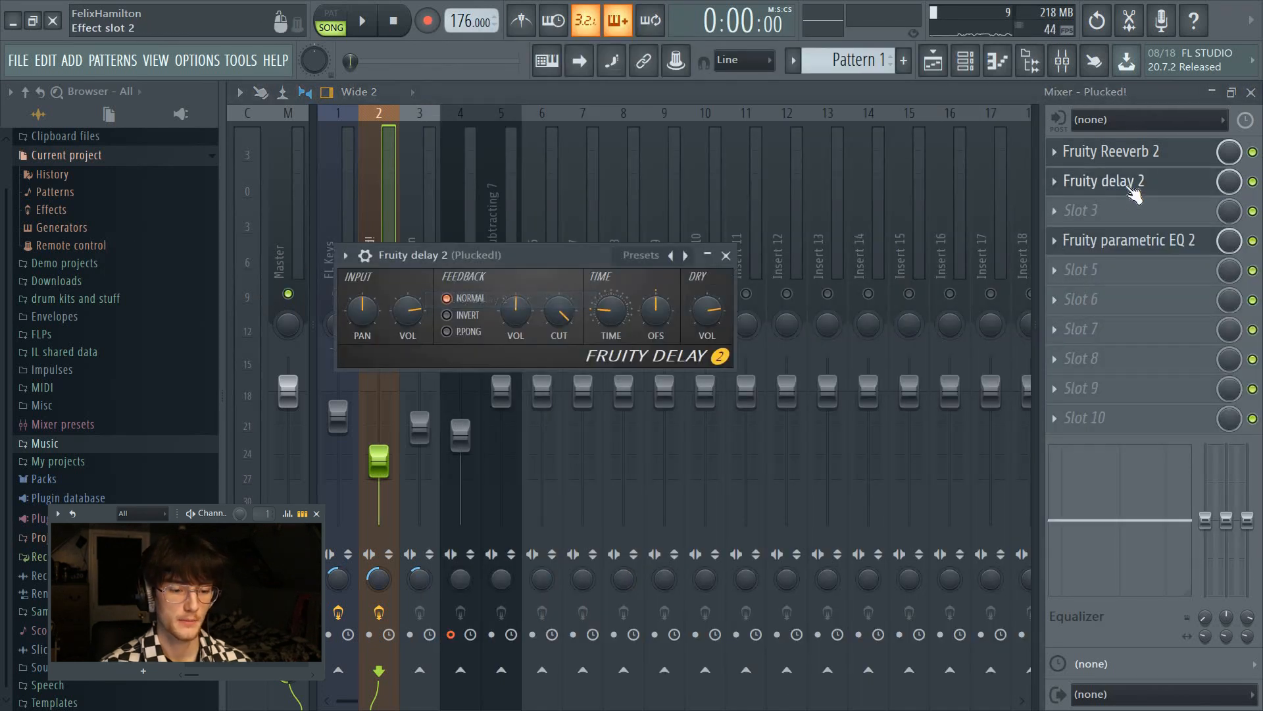
scroll(1120, 157, "down", 1)
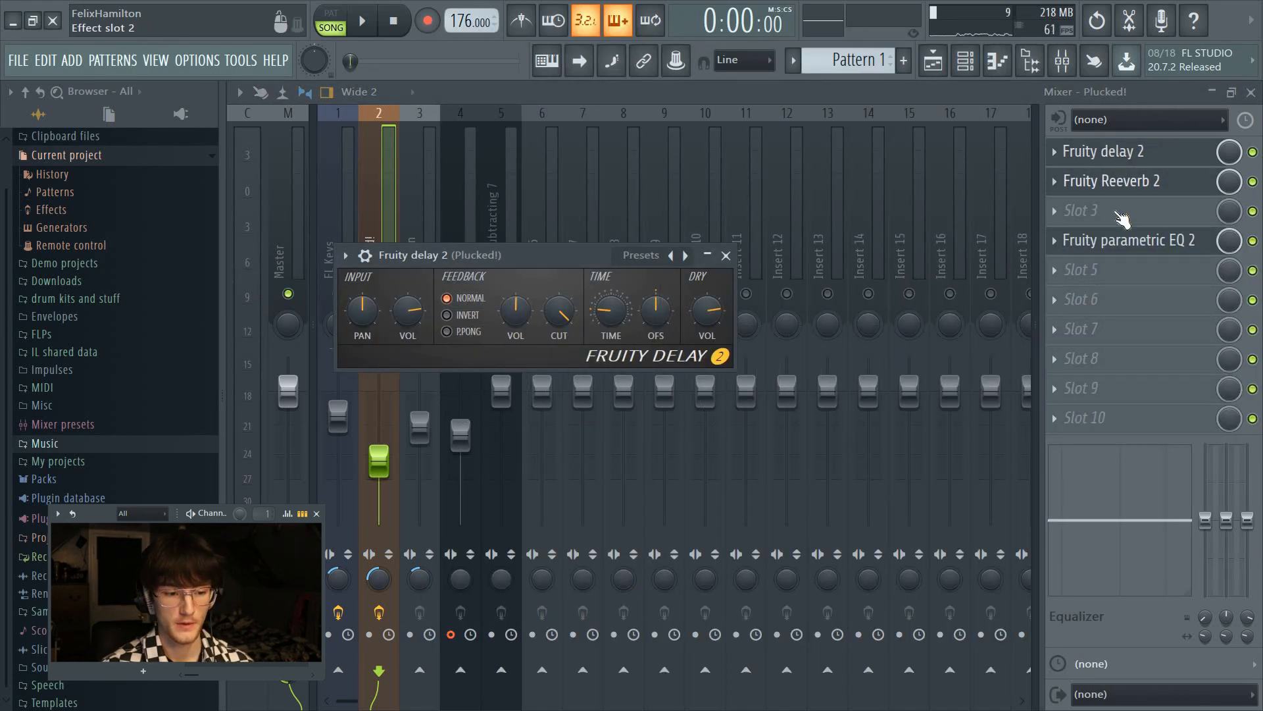
scroll(1116, 211, "up", 1)
scroll(1103, 266, "up", 1)
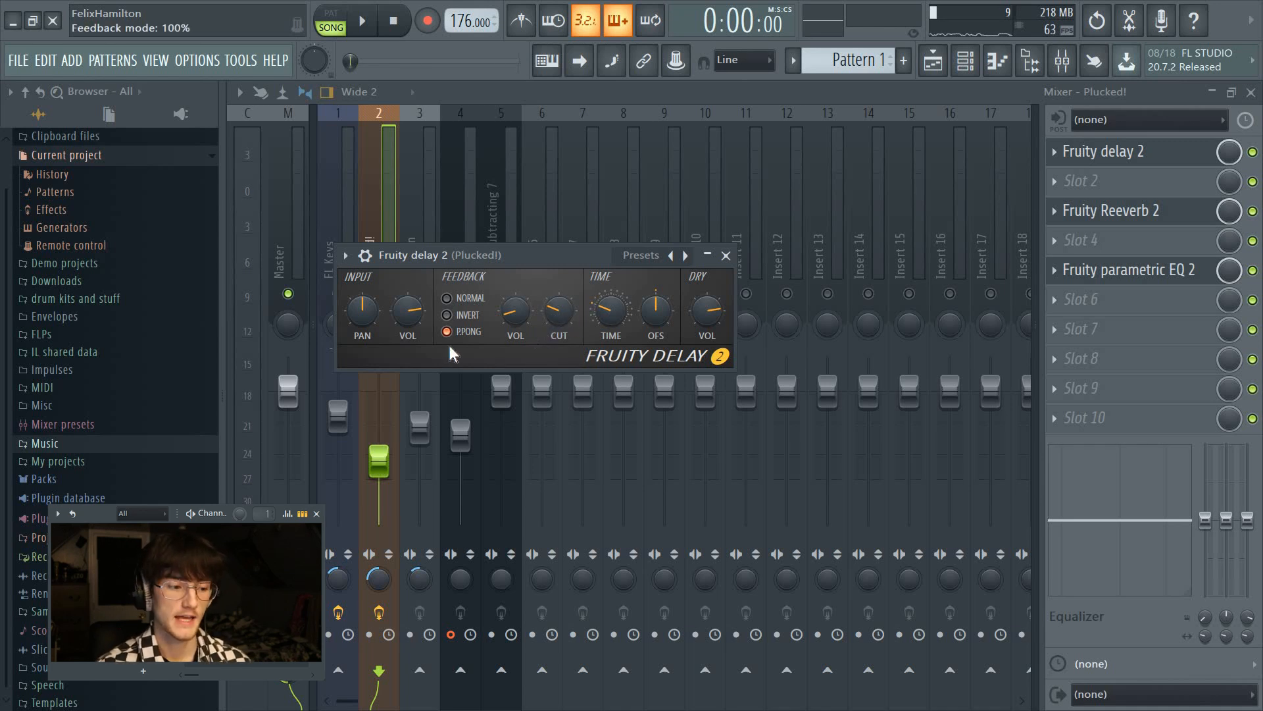
left_click(395, 222)
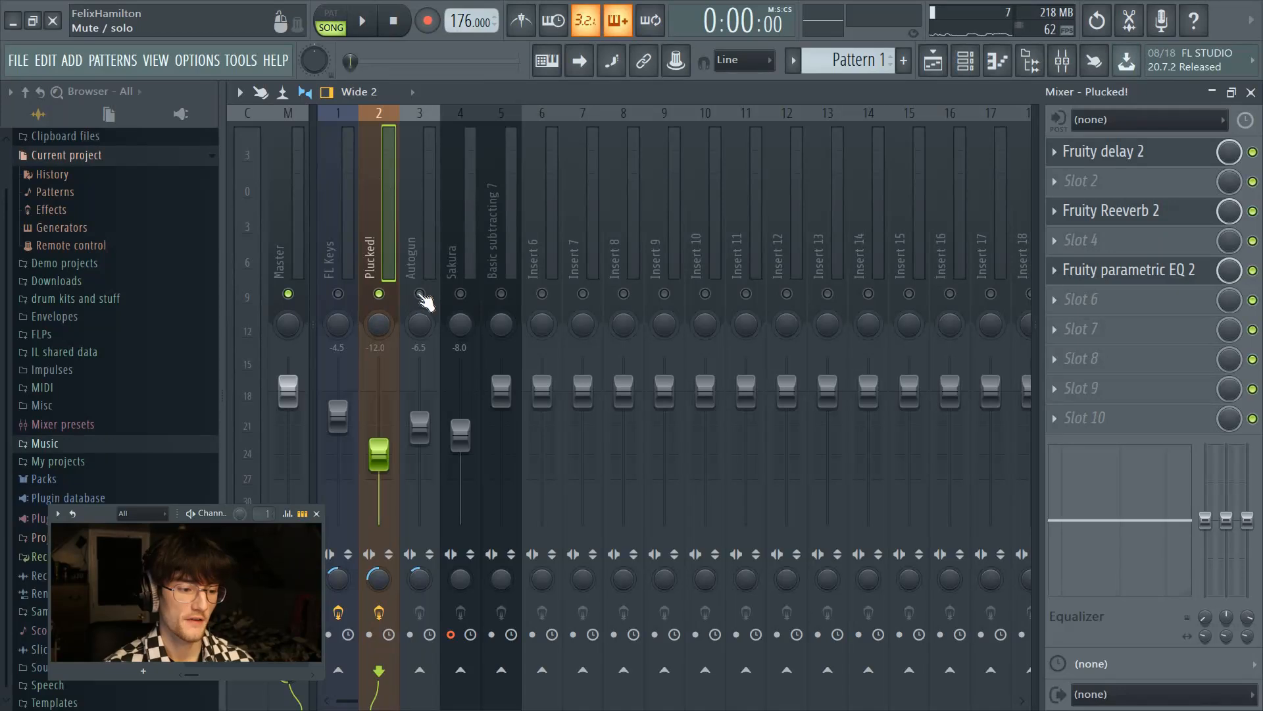
- Add Fruity Reeverb 2 to slot 2 and Fruity Parametric EQ 2 to slot 4 of the Autogun track
left_click(404, 240)
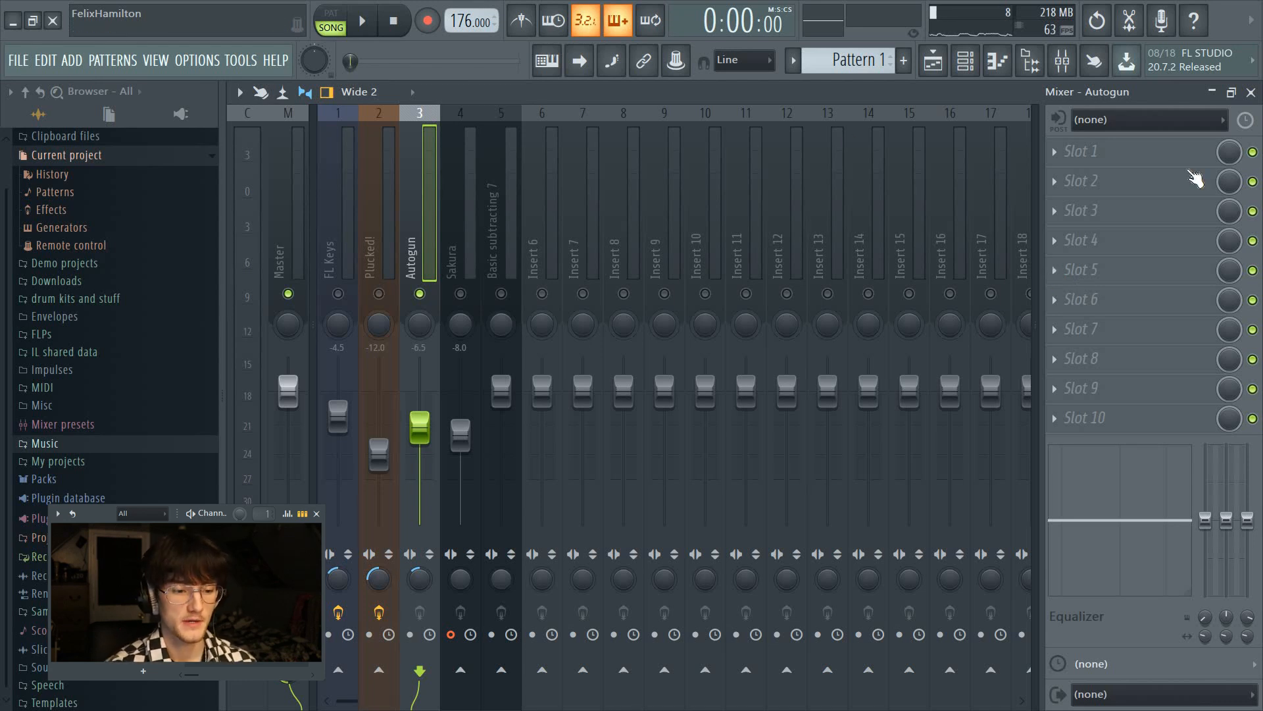
left_click(1168, 179)
left_click(816, 248)
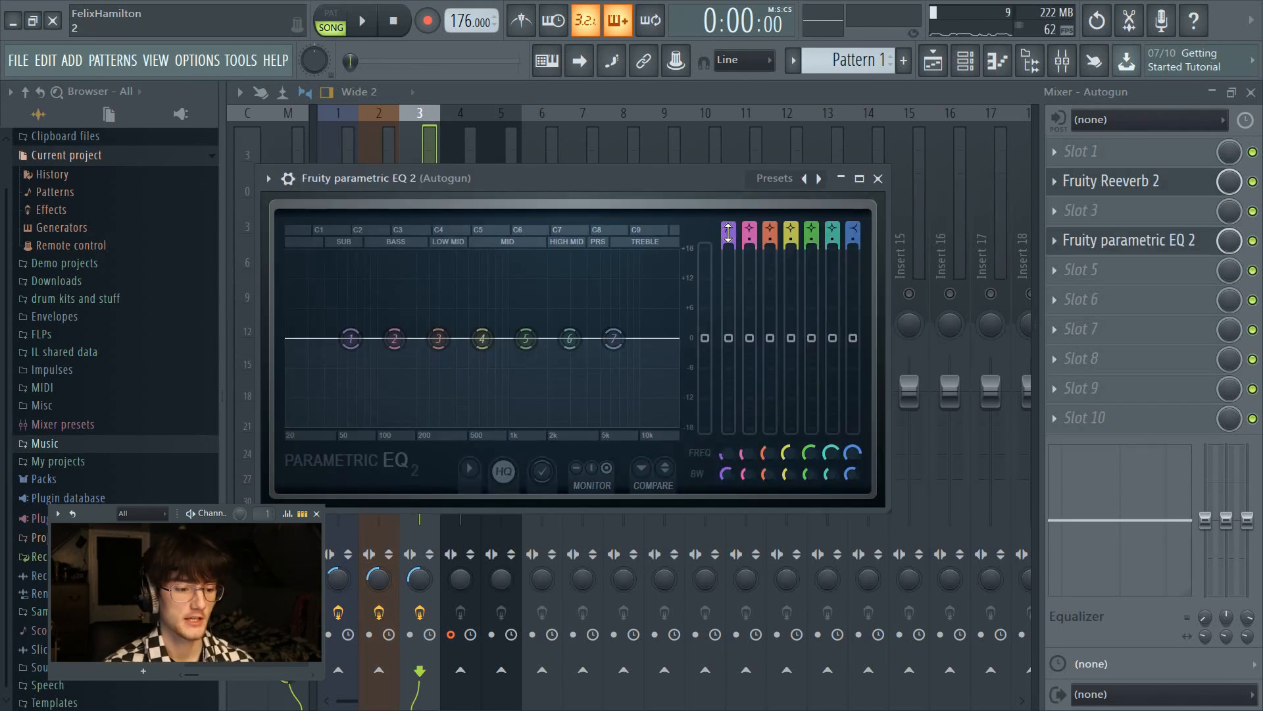
- Shape the Autogun EQ during playback with a high-pass band 1 at about 27 Hz and lowered highs, and set the track's volume to -7.8 dB
left_click_drag(729, 229, 728, 243)
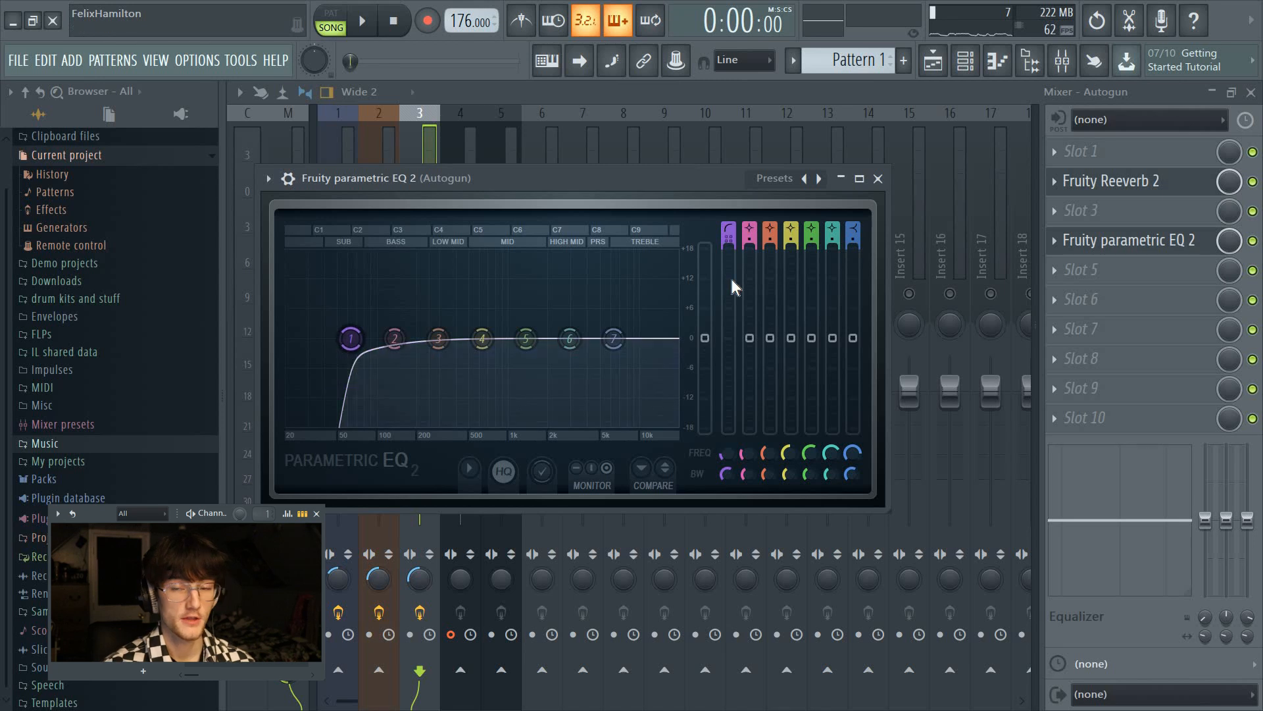
left_click_drag(351, 339, 294, 338)
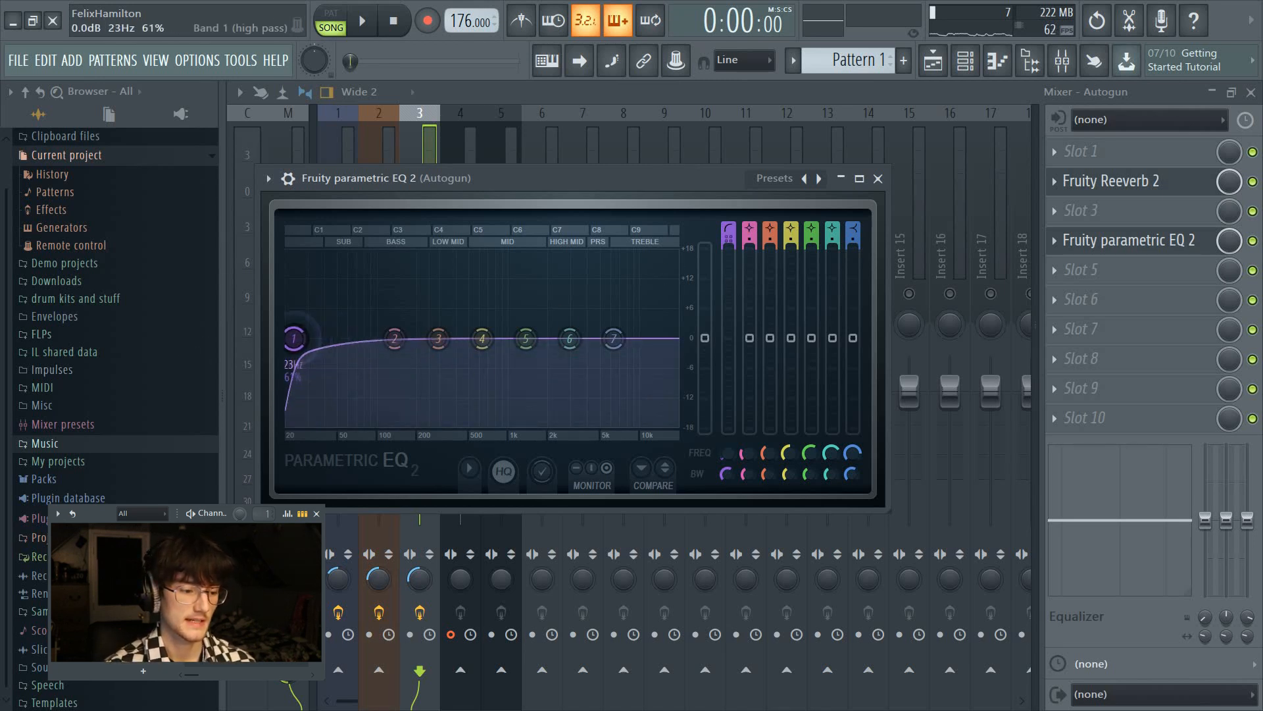
key("space")
left_click_drag(394, 339, 340, 334)
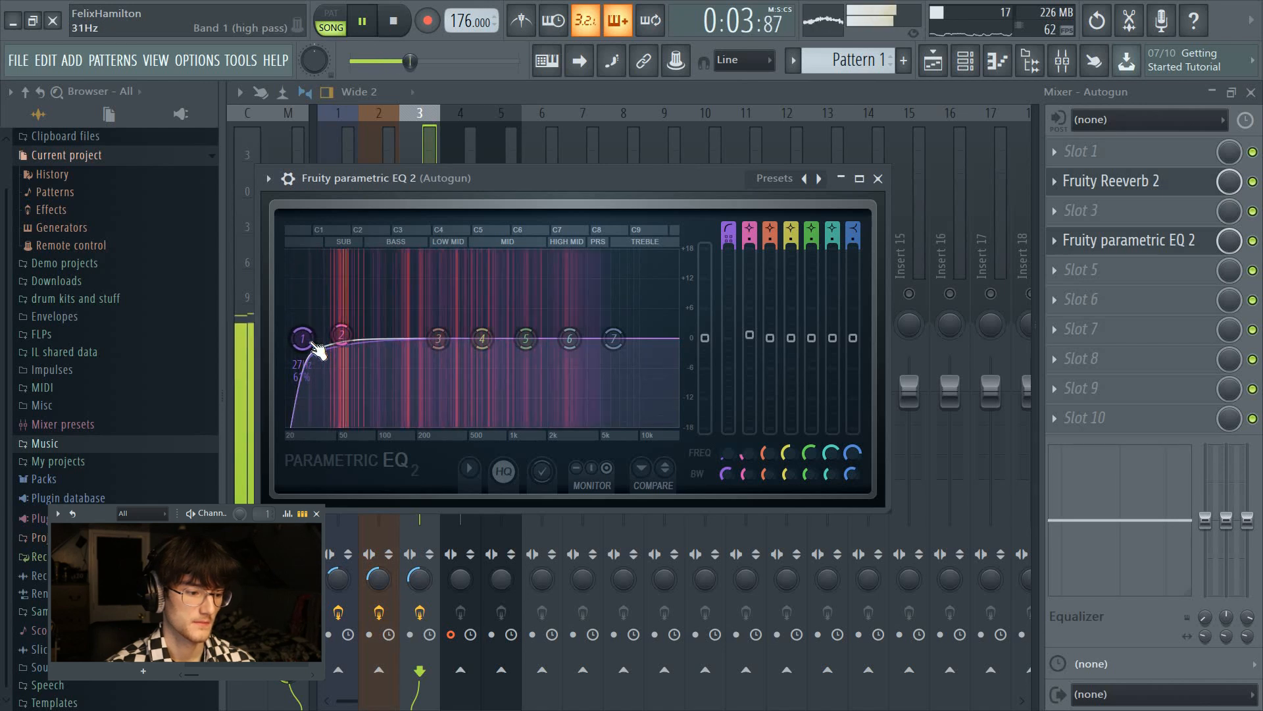
key("space")
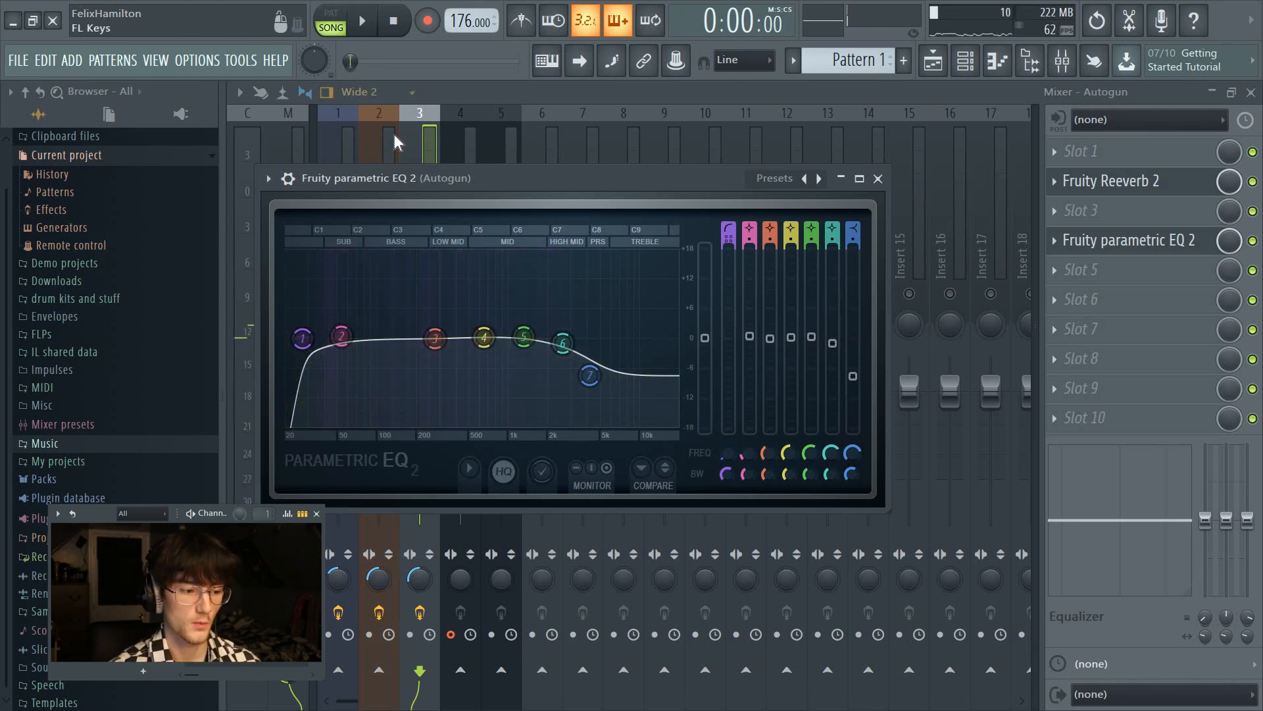
left_click(416, 221)
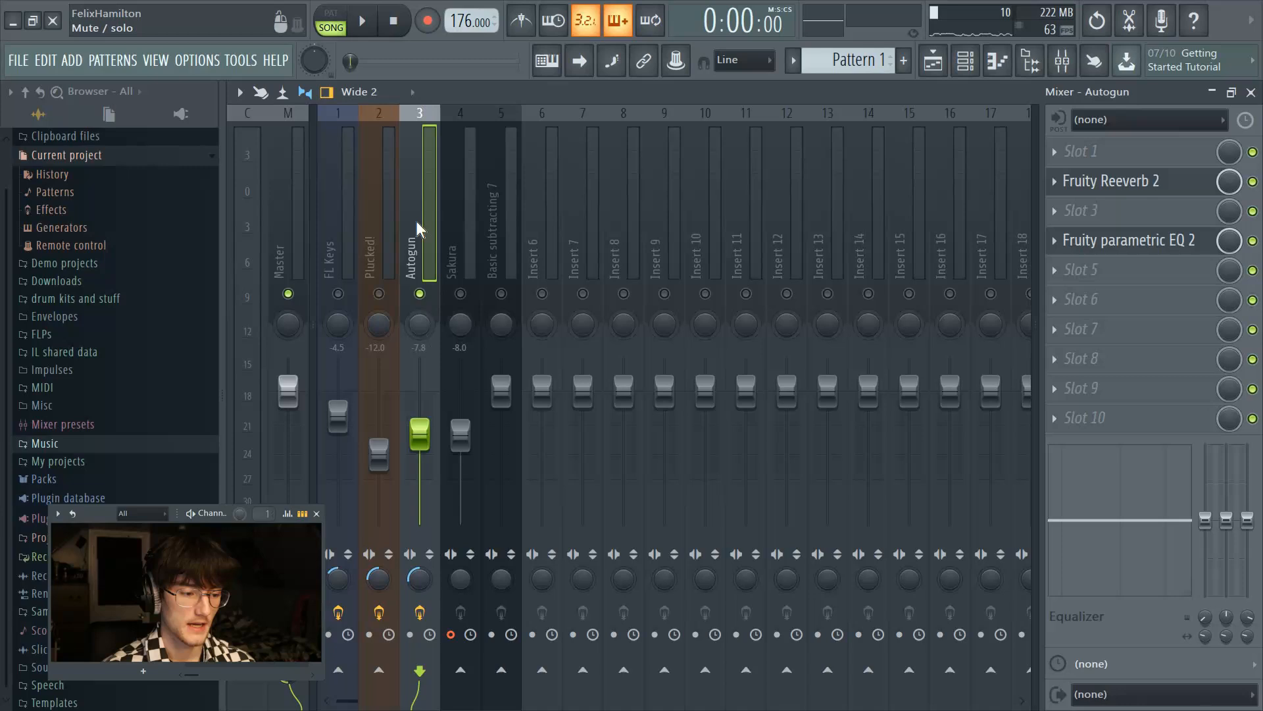
- Add Fruity Reeverb 2 and Fruity Chorus to the Sakura track, placing the chorus in slot 3 and the reverb in slot 4
left_click(470, 270)
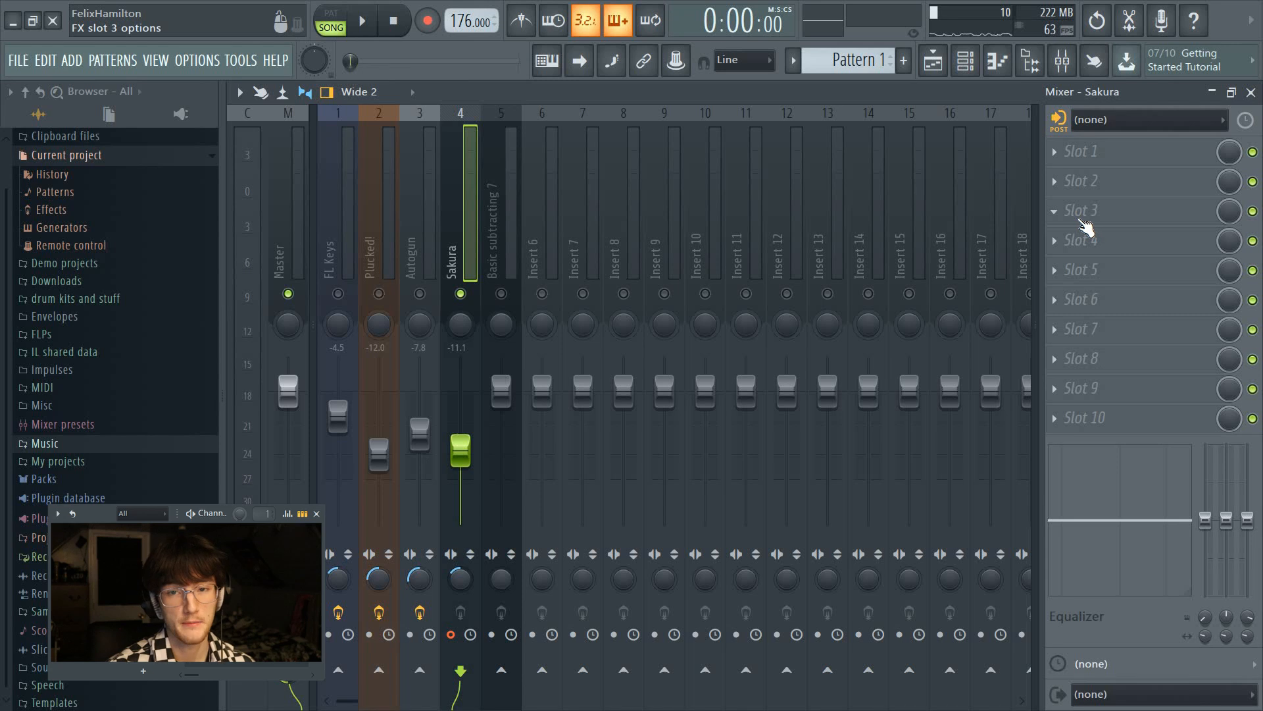
left_click(1079, 226)
left_click(460, 274)
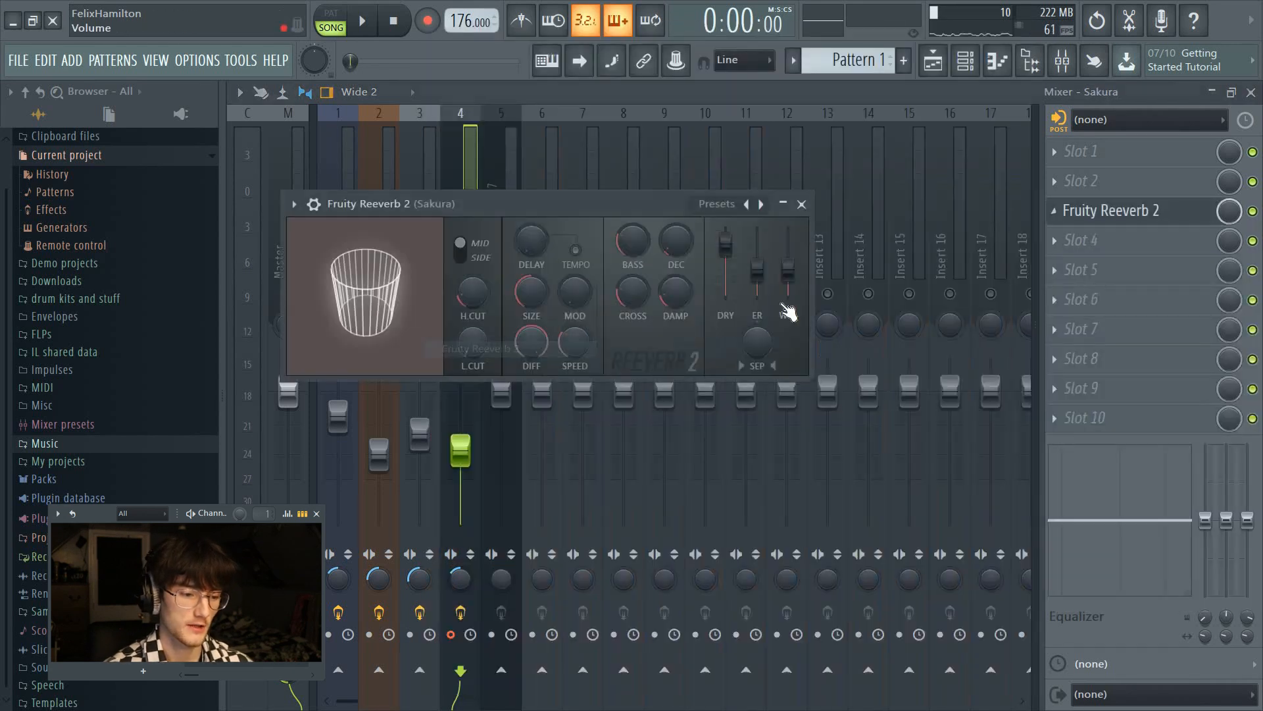
left_click(1120, 282)
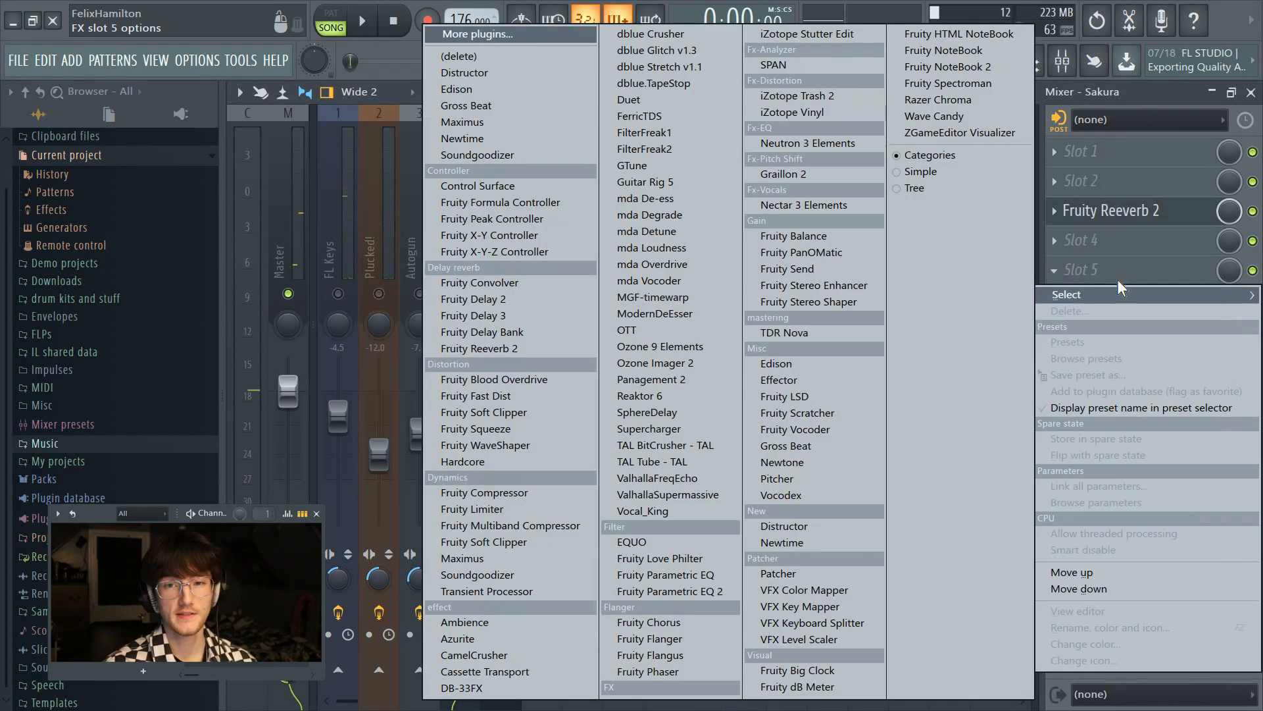
left_click(669, 628)
- Play back the Sakura track in solo, add Fruity Parametric EQ 2 to its slot 6 and set its volume to -12.0 dB
key("space")
left_click(400, 275)
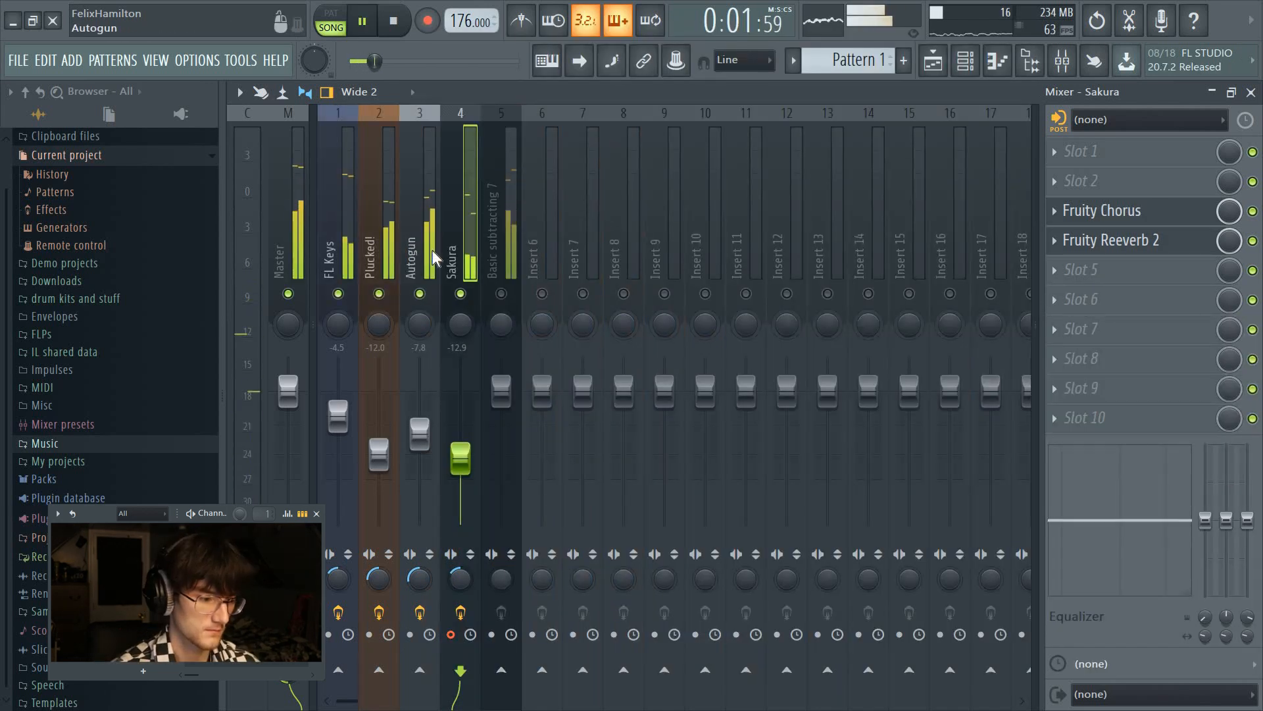
left_click(473, 299)
right_click(461, 294)
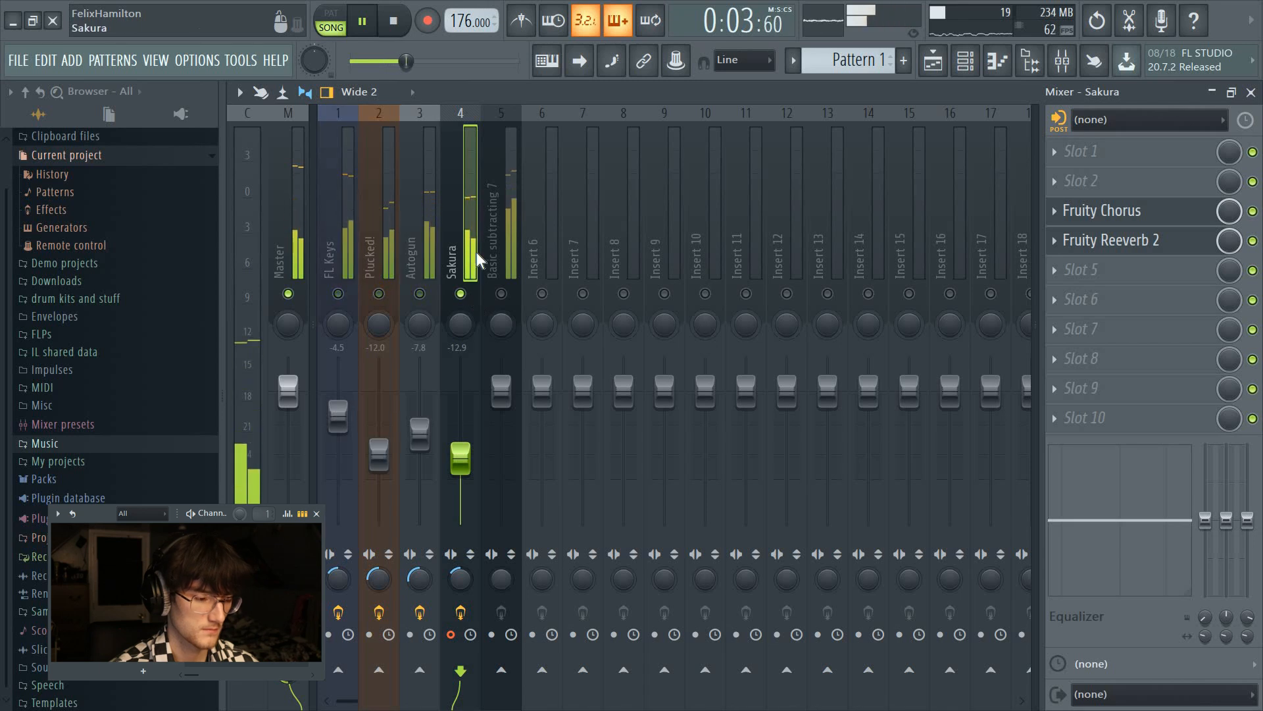
key("space")
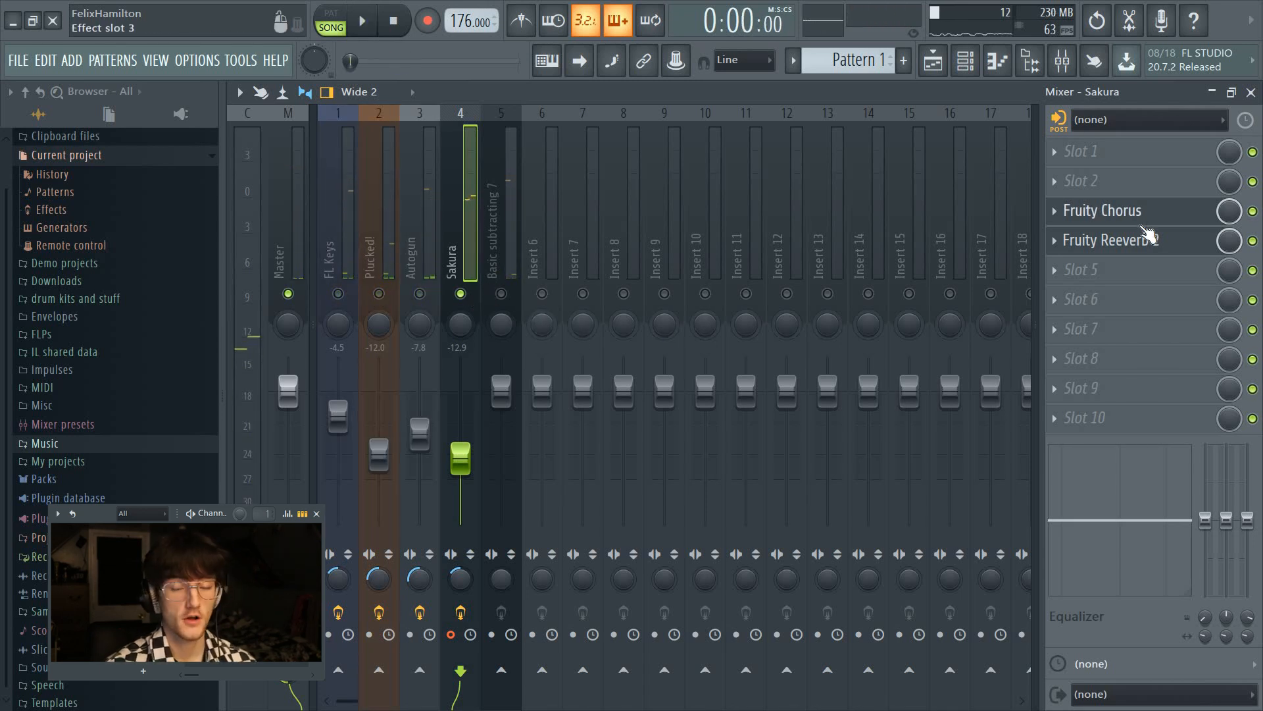
left_click(1100, 317)
left_click(590, 518)
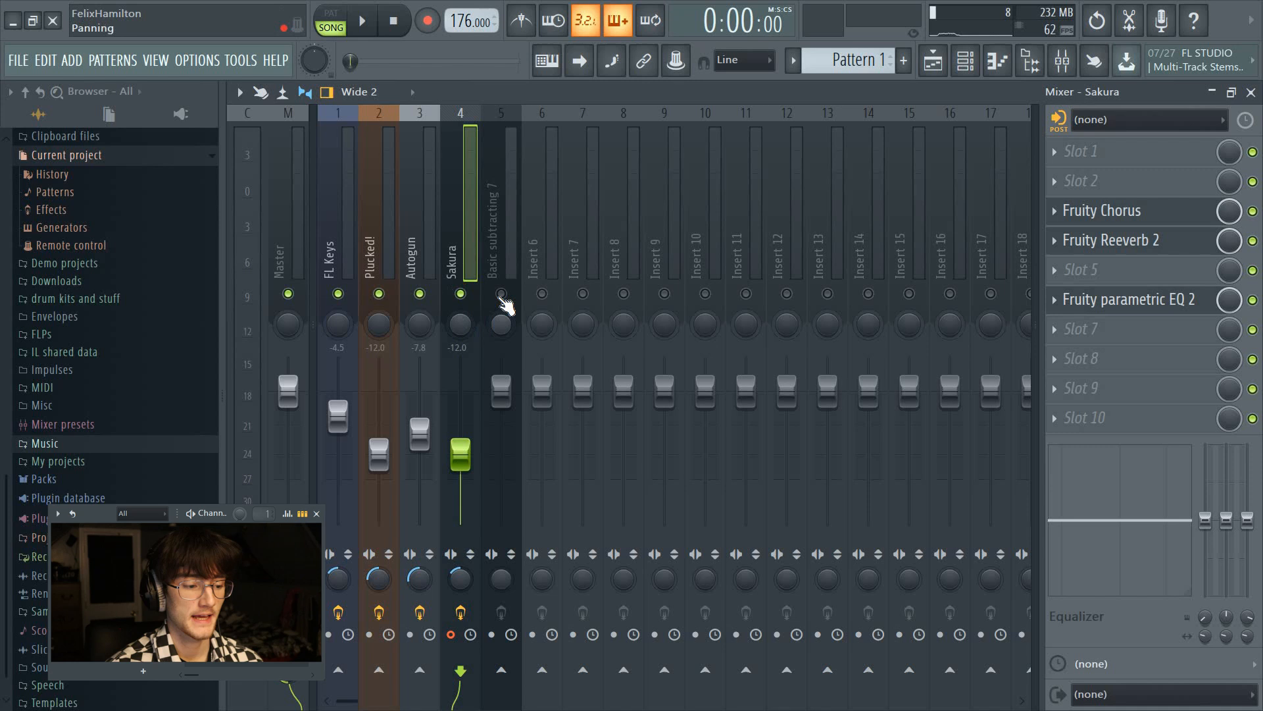
- Solo the Basic subtracting 7 track, lower its volume to -5.2 dB during playback and adjust its stereo separation
right_click(501, 293)
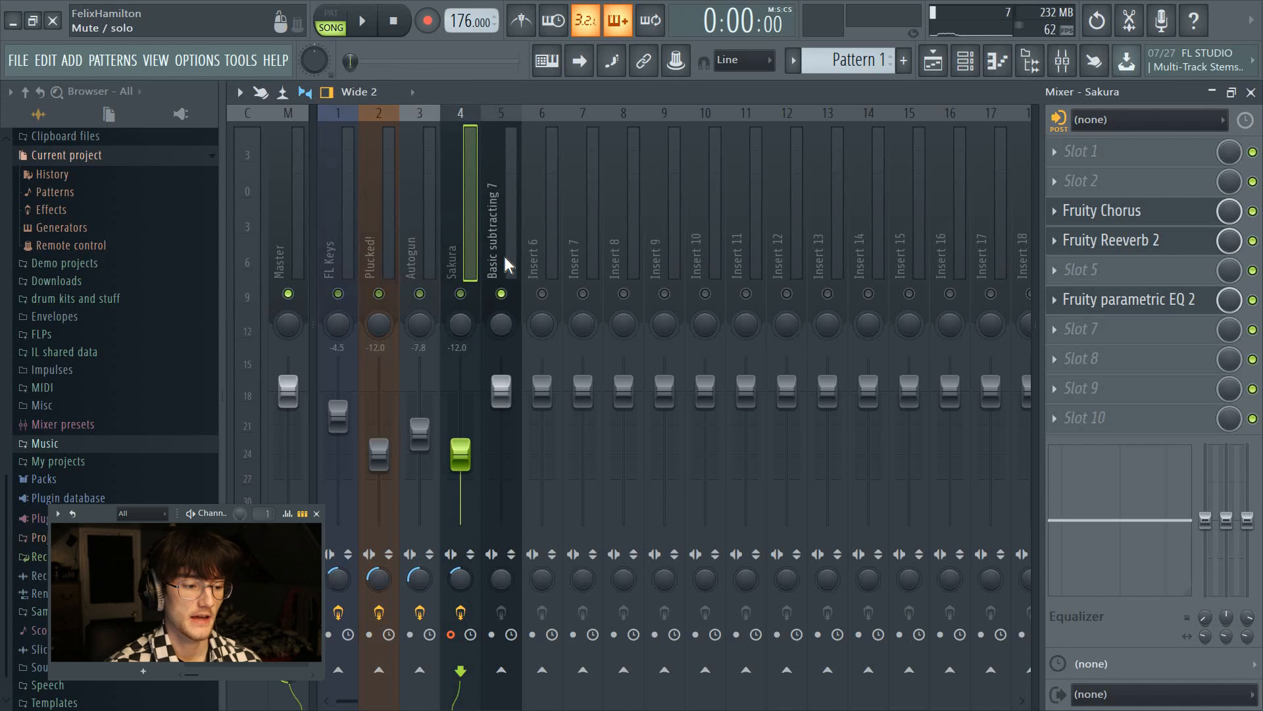
left_click(503, 255)
key("space")
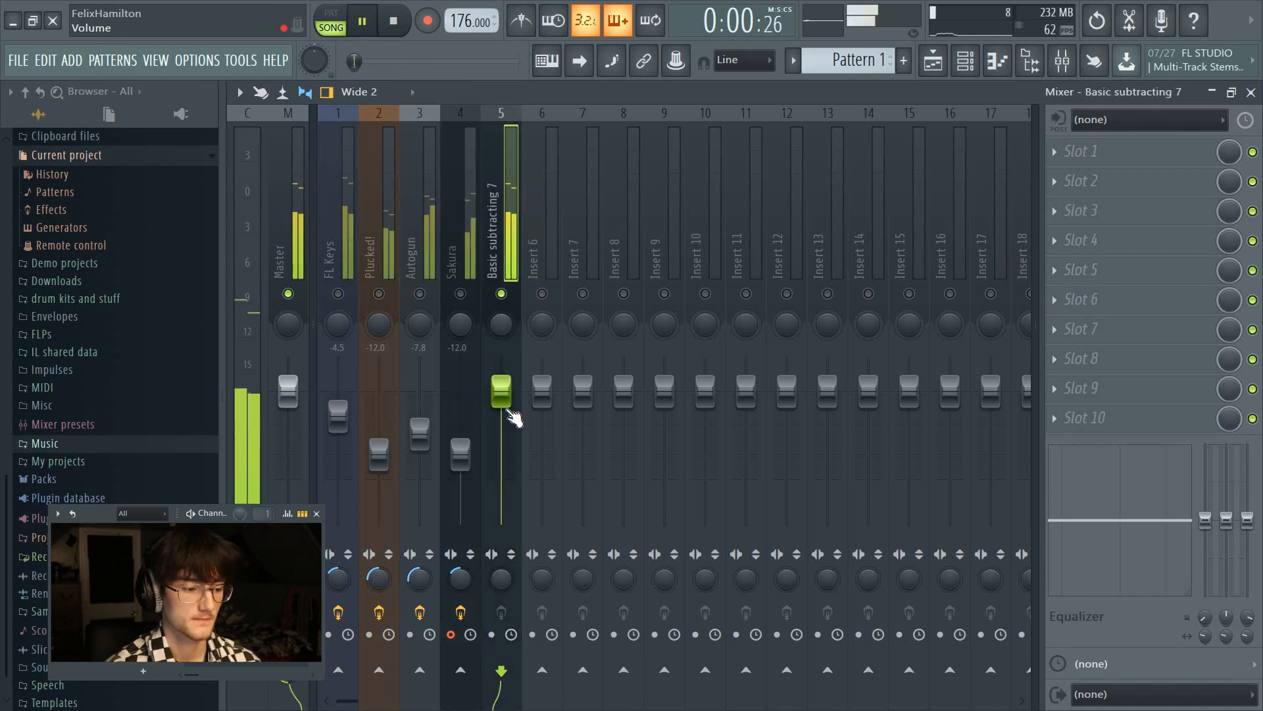
left_click_drag(505, 401, 506, 413)
key("space")
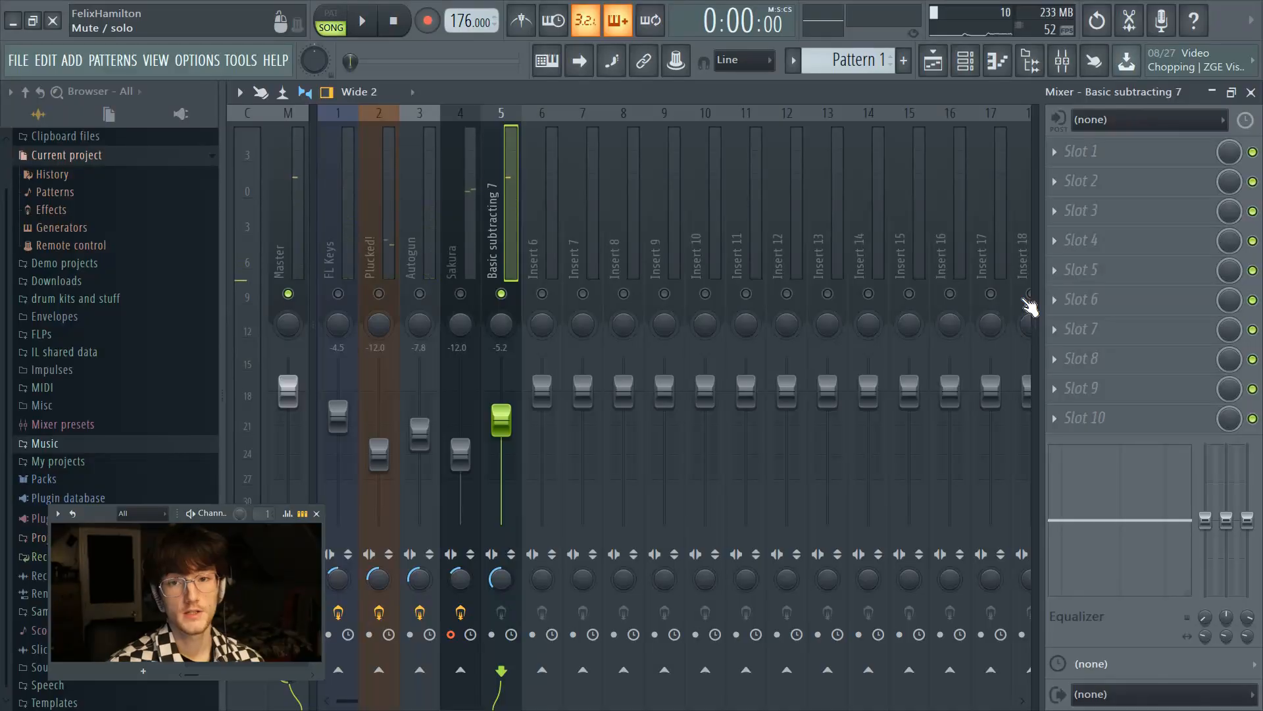
- Add Fruity Flanger to slot 4 of Basic subtracting 7 and load its Ultra Fat Chorus preset
left_click(1104, 242)
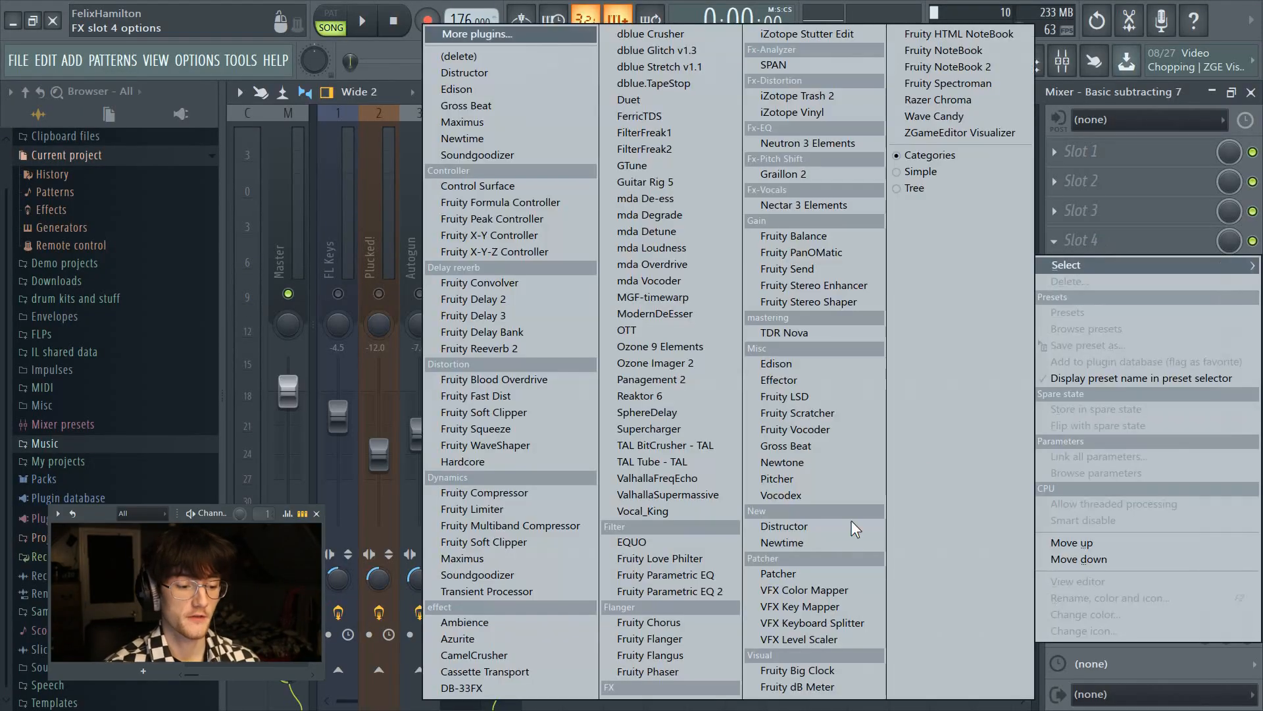
left_click(677, 640)
left_click(876, 286)
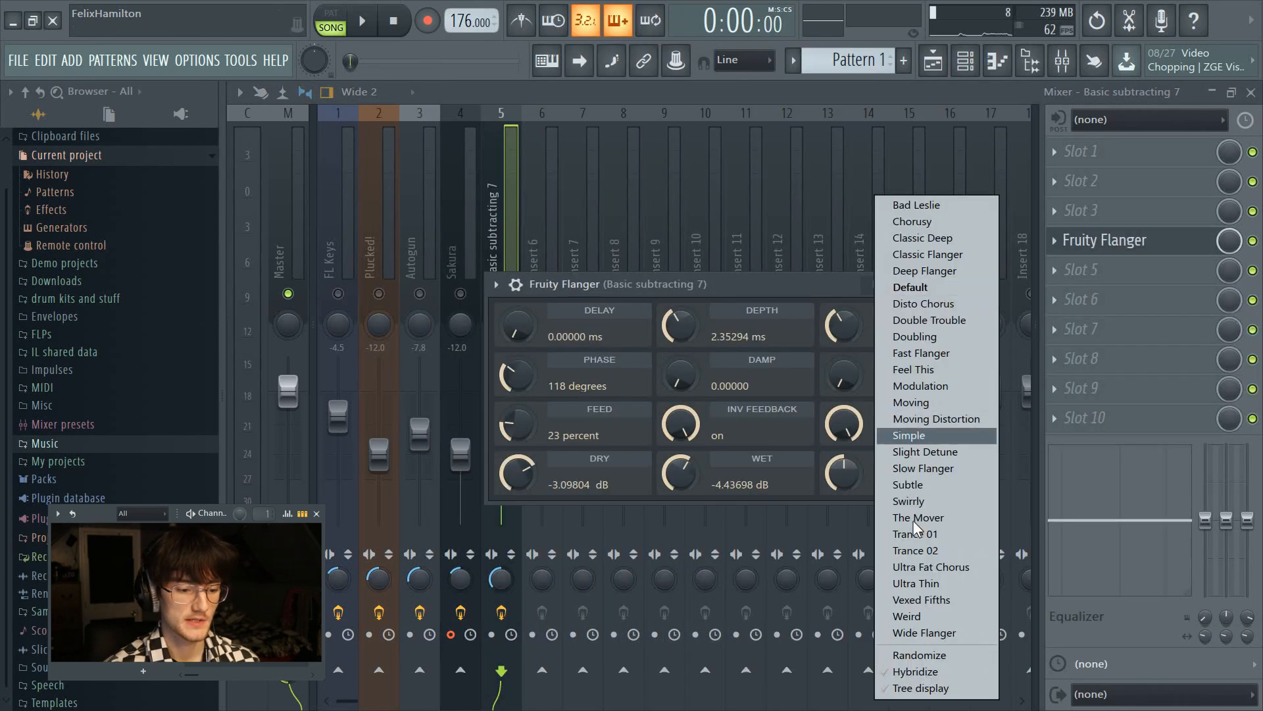
left_click(917, 567)
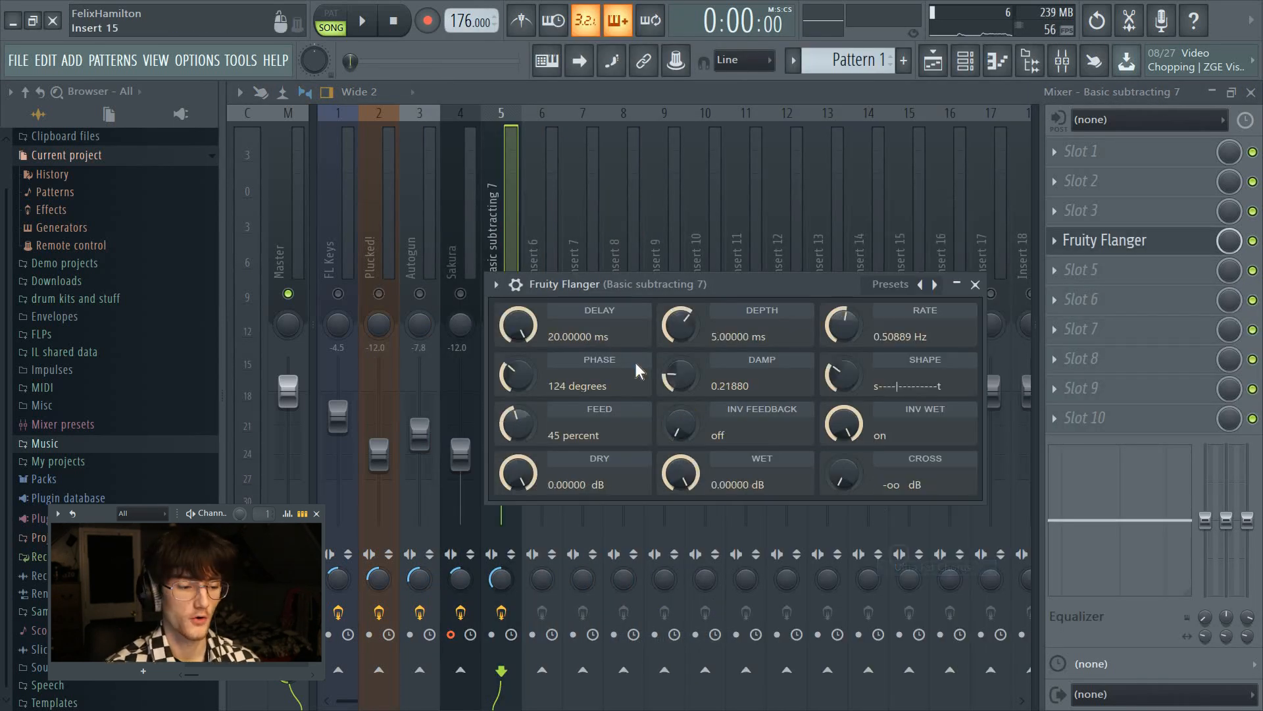
- Play back the flanged Basic subtracting 7 track and lower its volume to -8.5 dB
key("space")
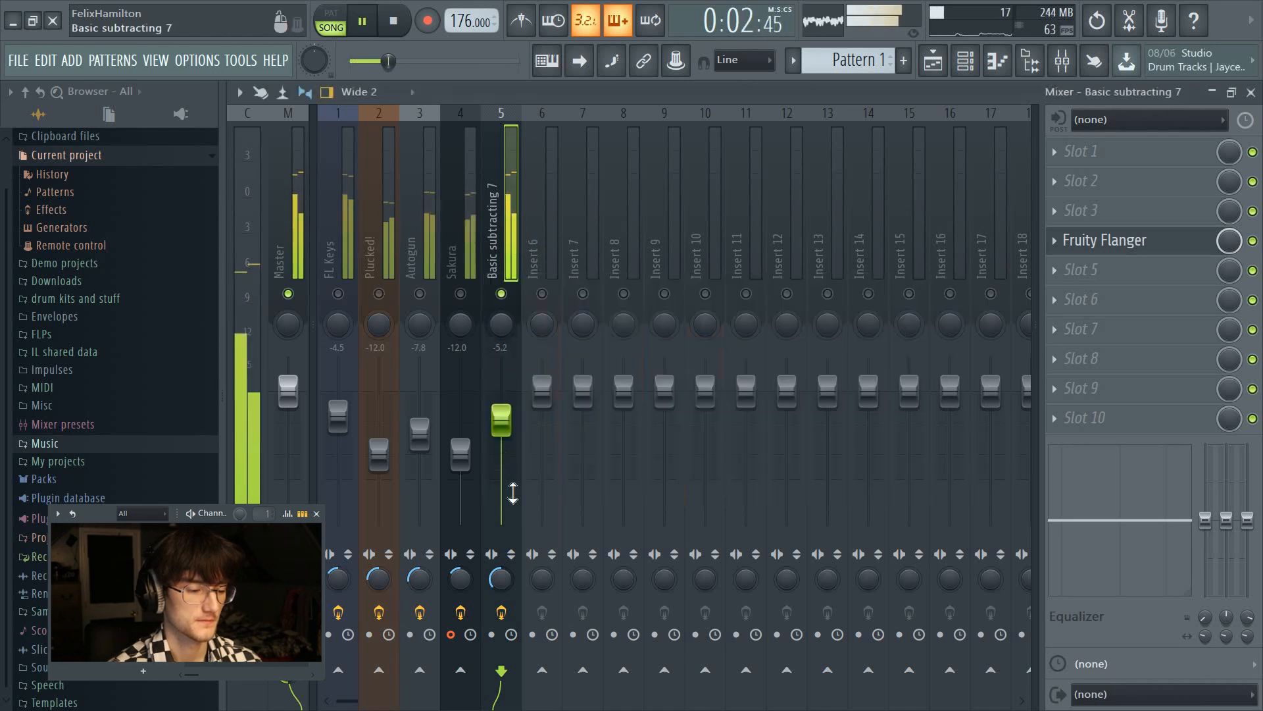
key("space")
left_click_drag(513, 493, 513, 510)
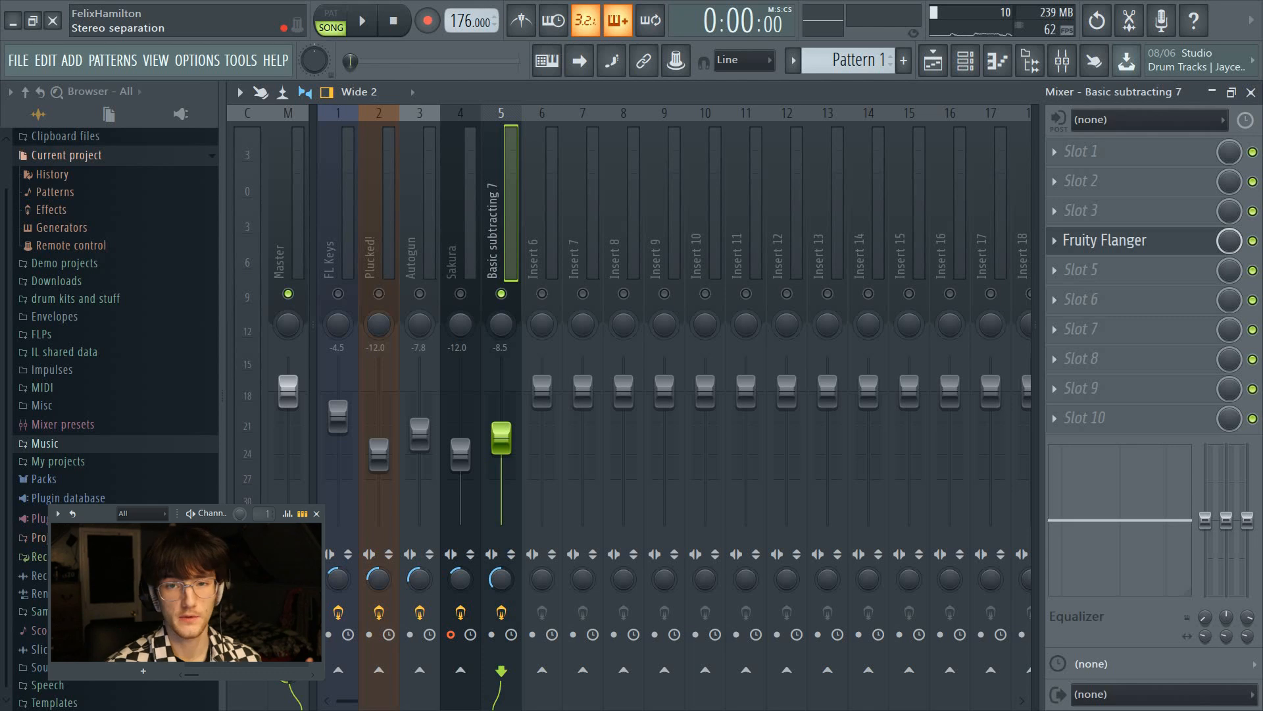
- Add Fruity Reeverb 2 to Basic subtracting 7, adjust its room size, and arrange the flanger and reverb in slots 3 and 5
left_click(1092, 304)
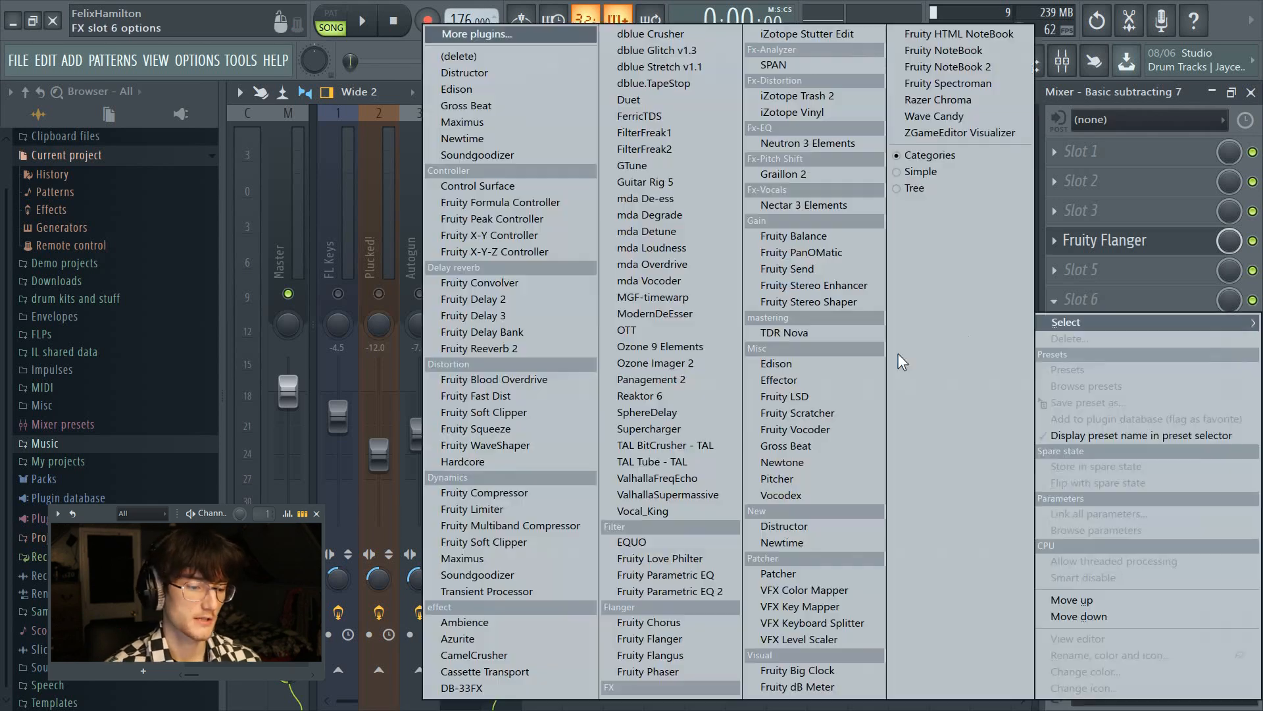
left_click(500, 348)
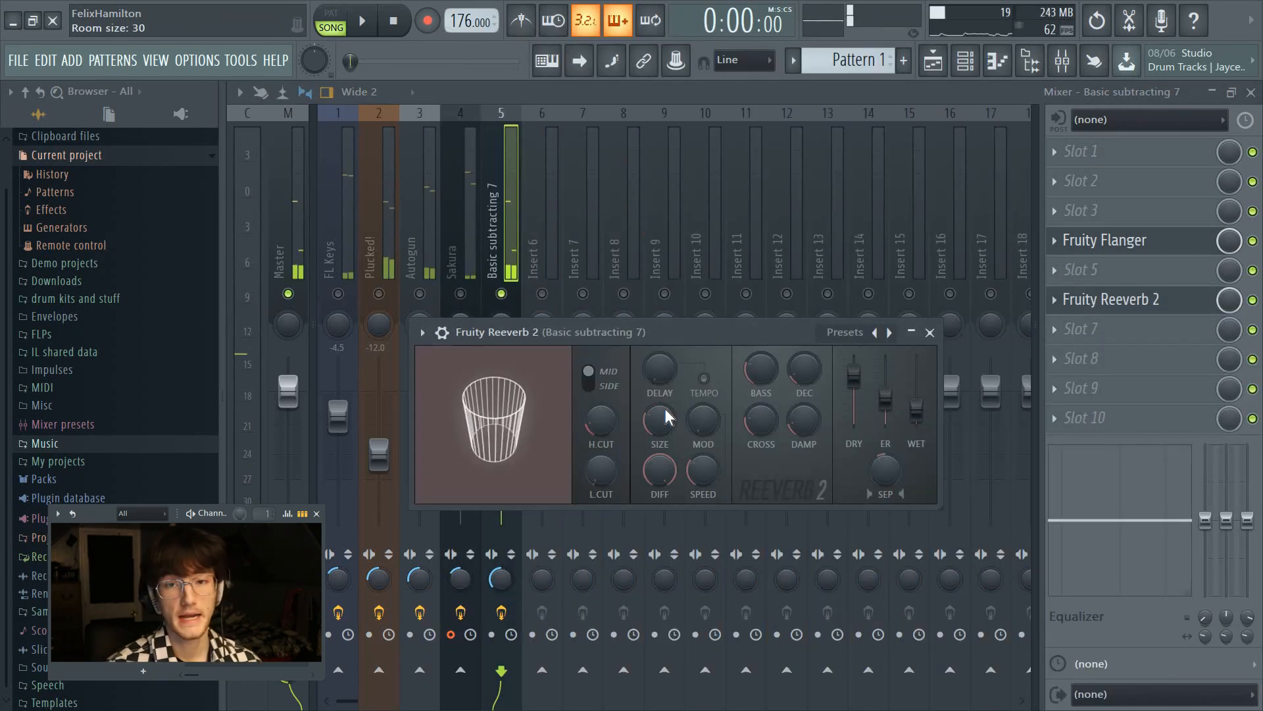
left_click_drag(660, 419, 660, 434)
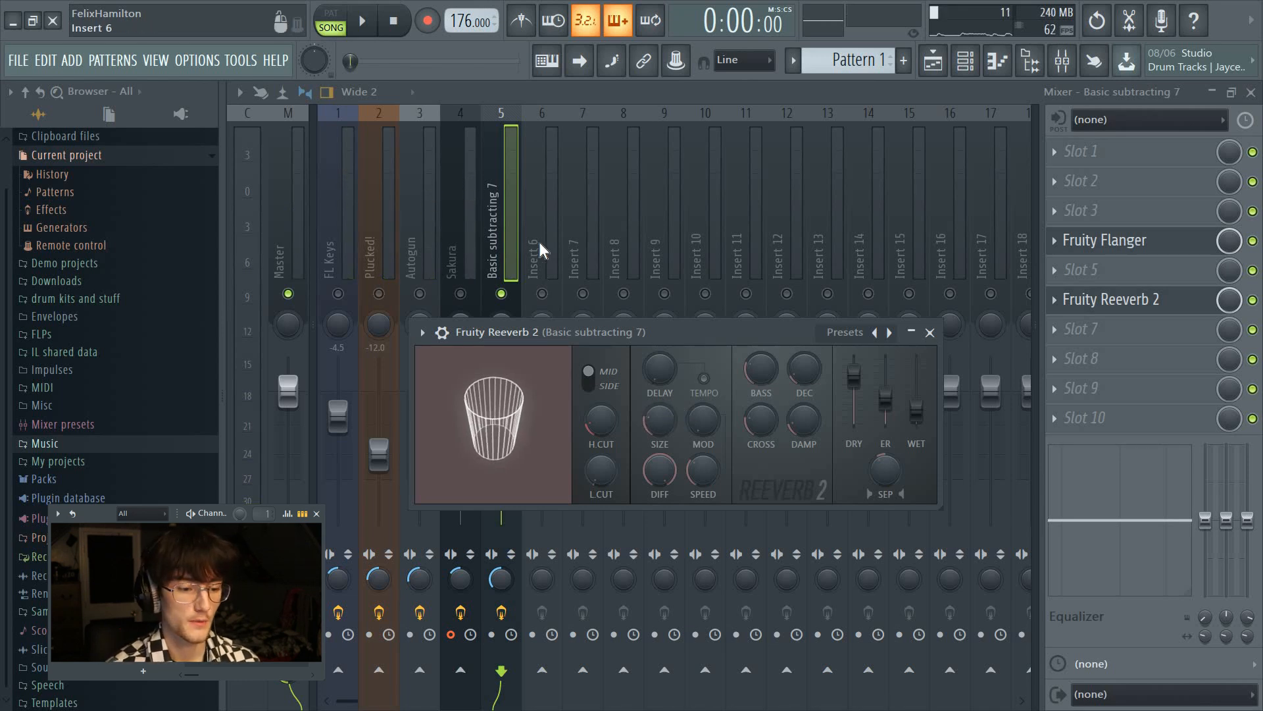
left_click(509, 234)
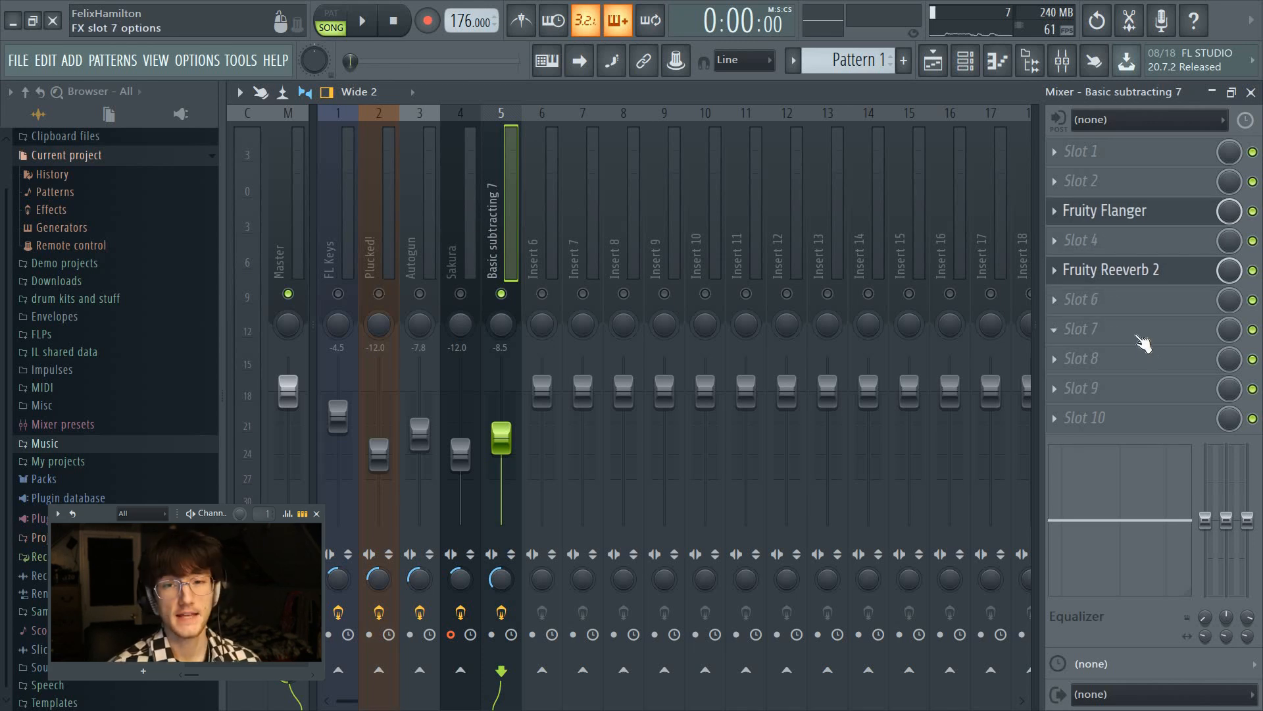
- Add Fruity Parametric EQ 2 to slot 7 of Basic subtracting 7, raising the high-pass band 1 and lowering the low-pass band 7 cutoff during playback
left_click(1137, 335)
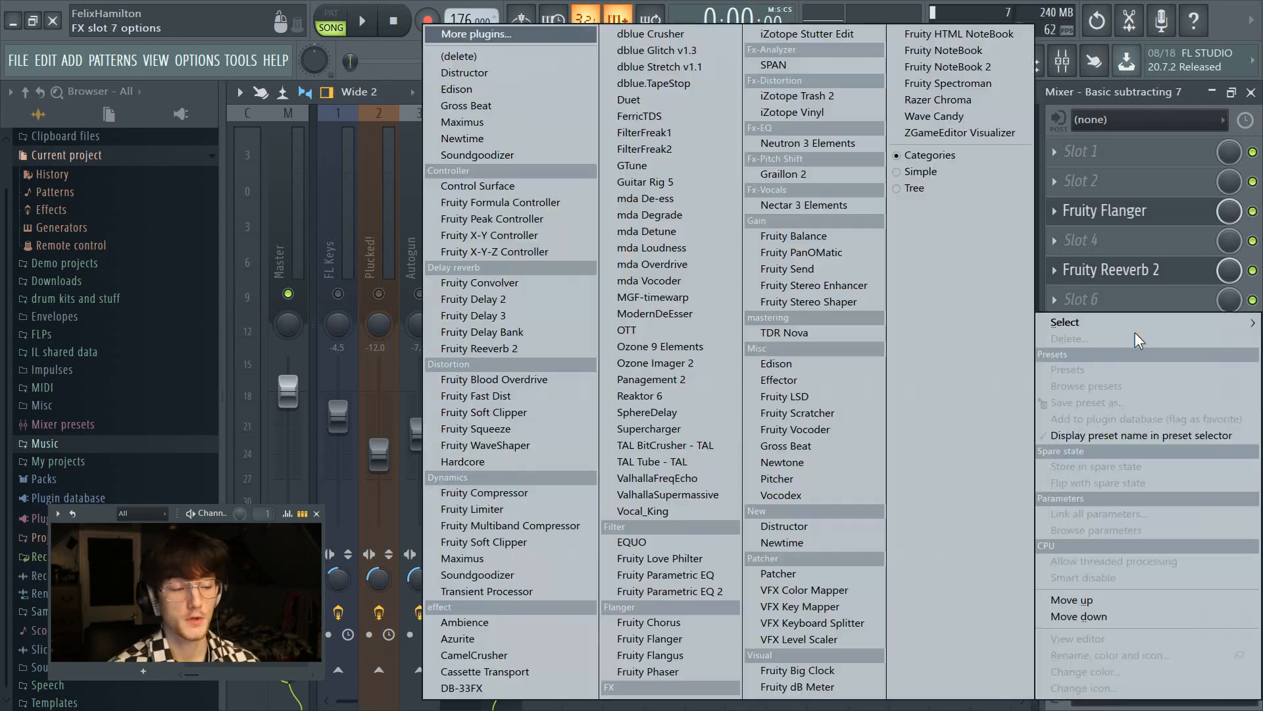
left_click(693, 596)
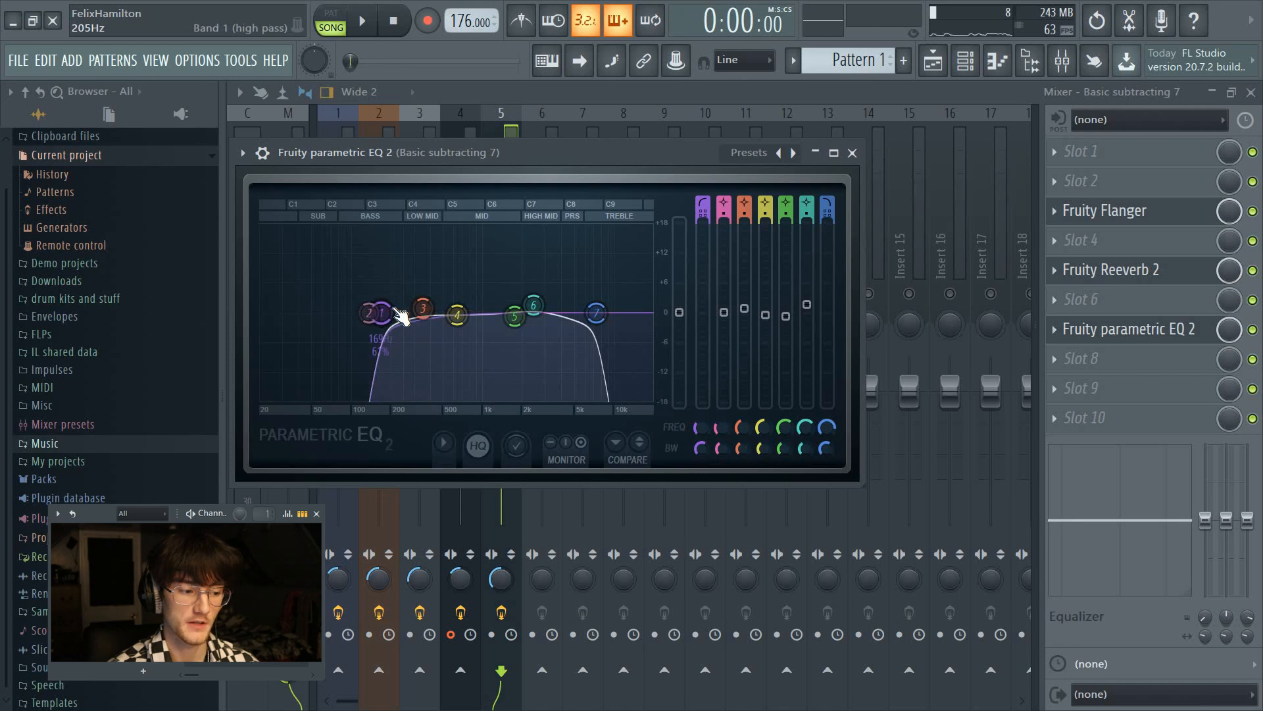
key("space")
left_click_drag(399, 314, 427, 317)
left_click_drag(516, 317, 559, 313)
key("space")
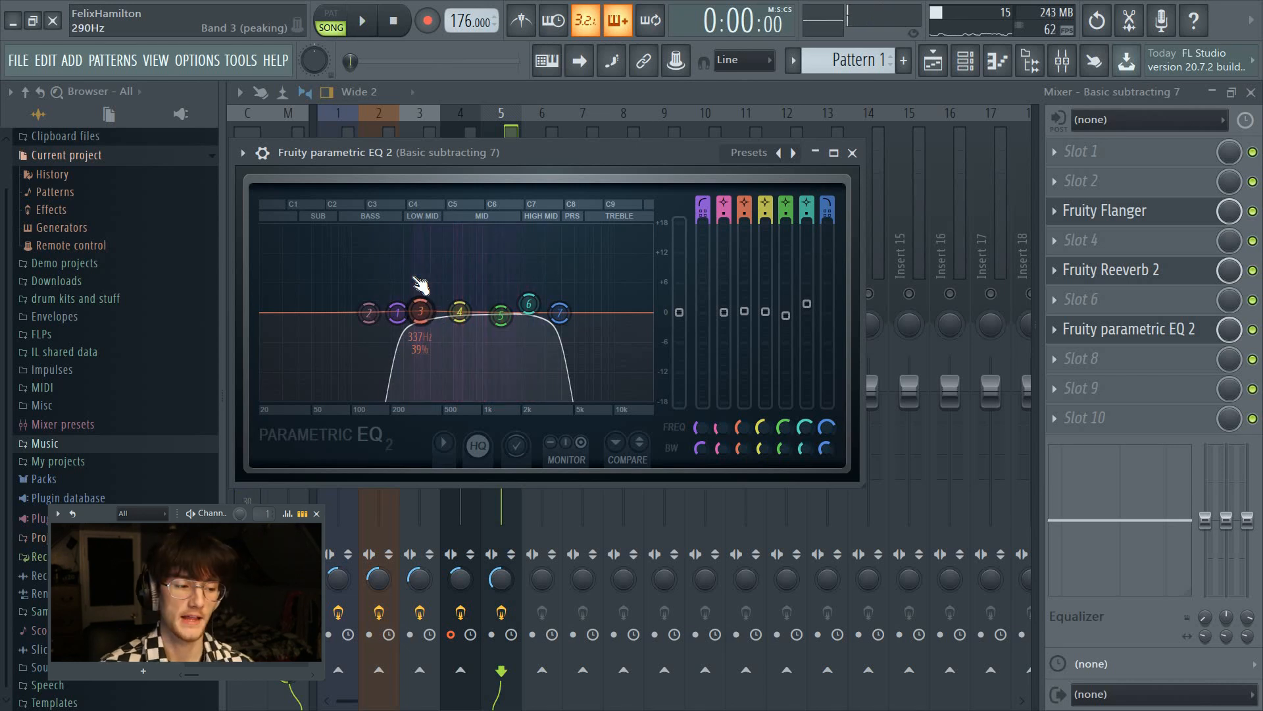
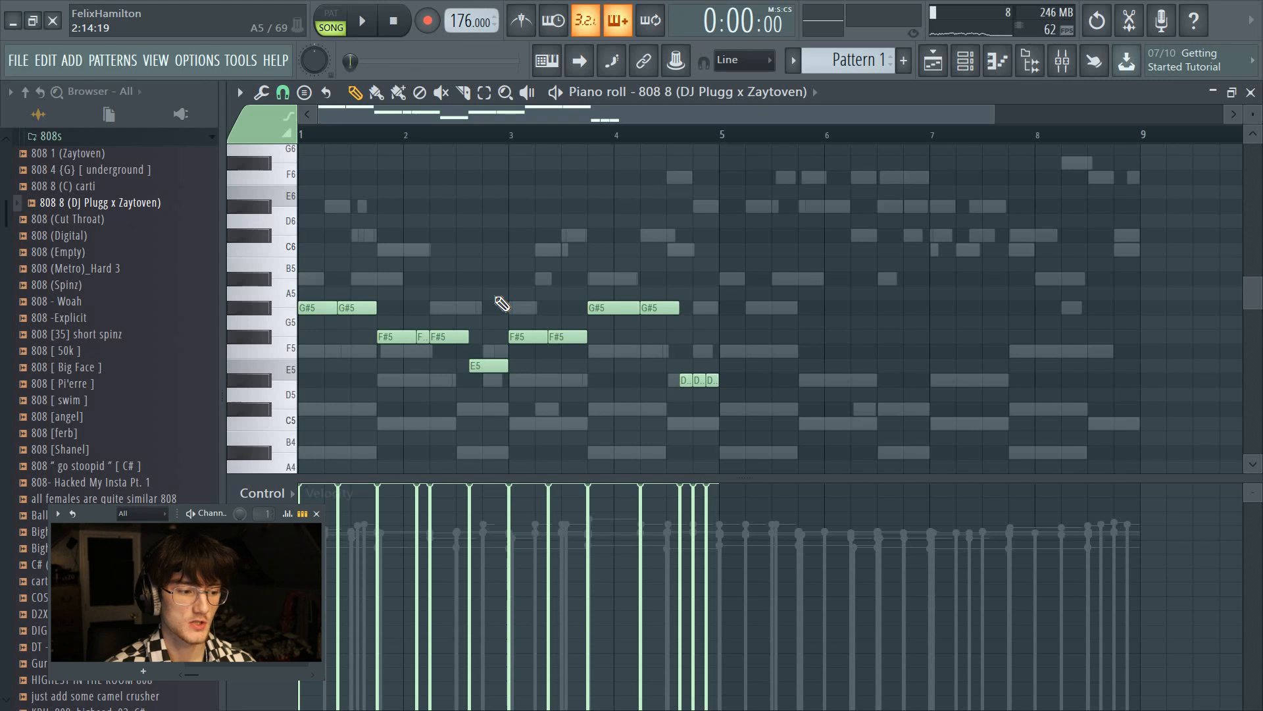
- Transpose all the 808 8 notes up two semitones and close the piano roll
key("shift+Up")
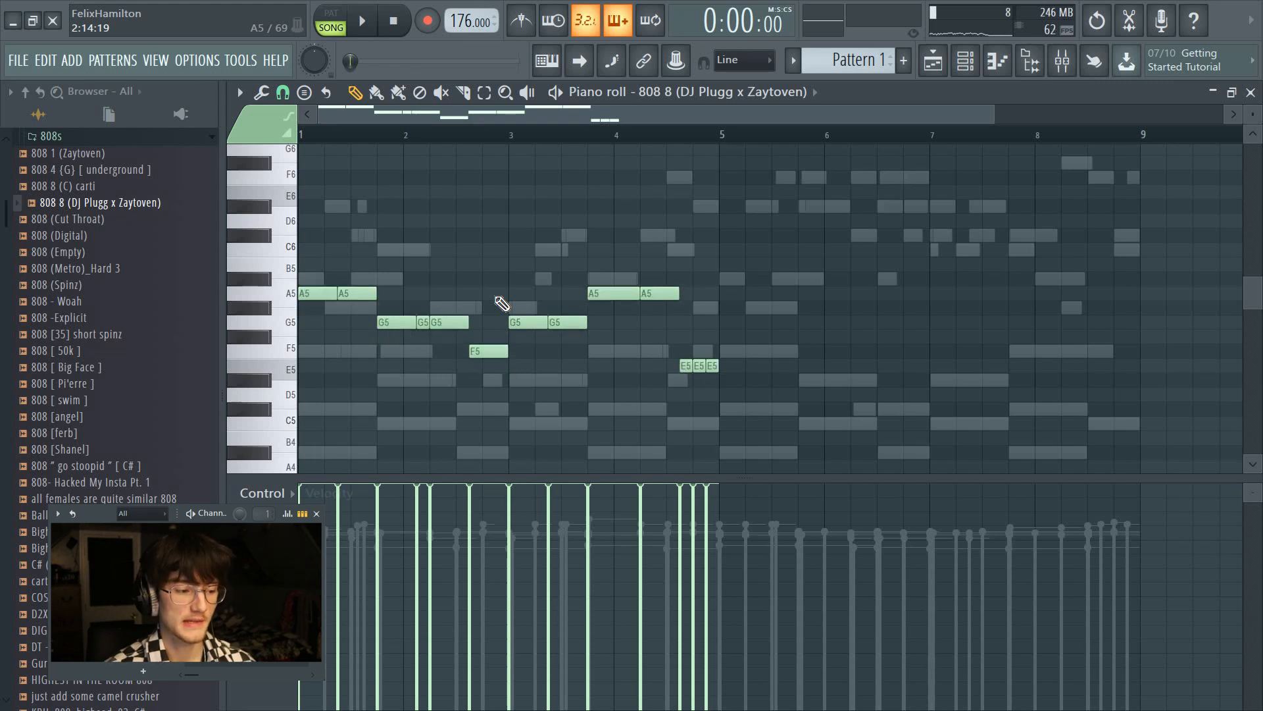
key("shift+Up")
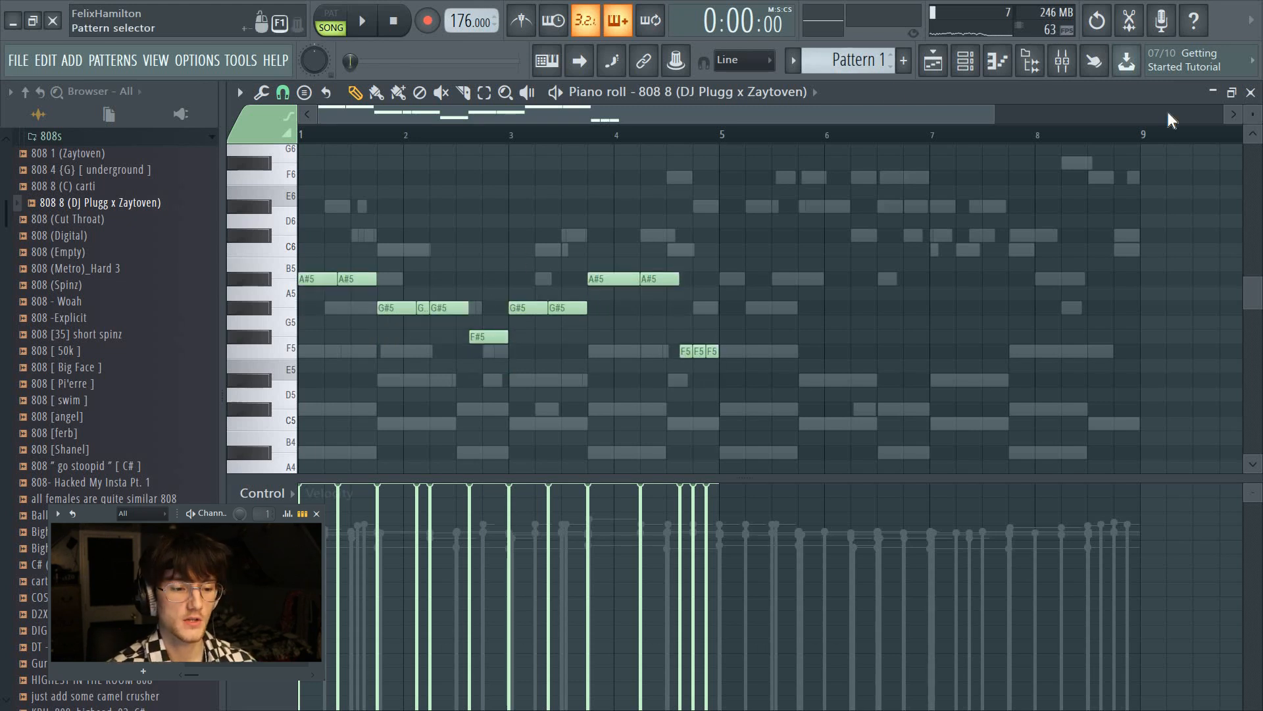
left_click(1250, 92)
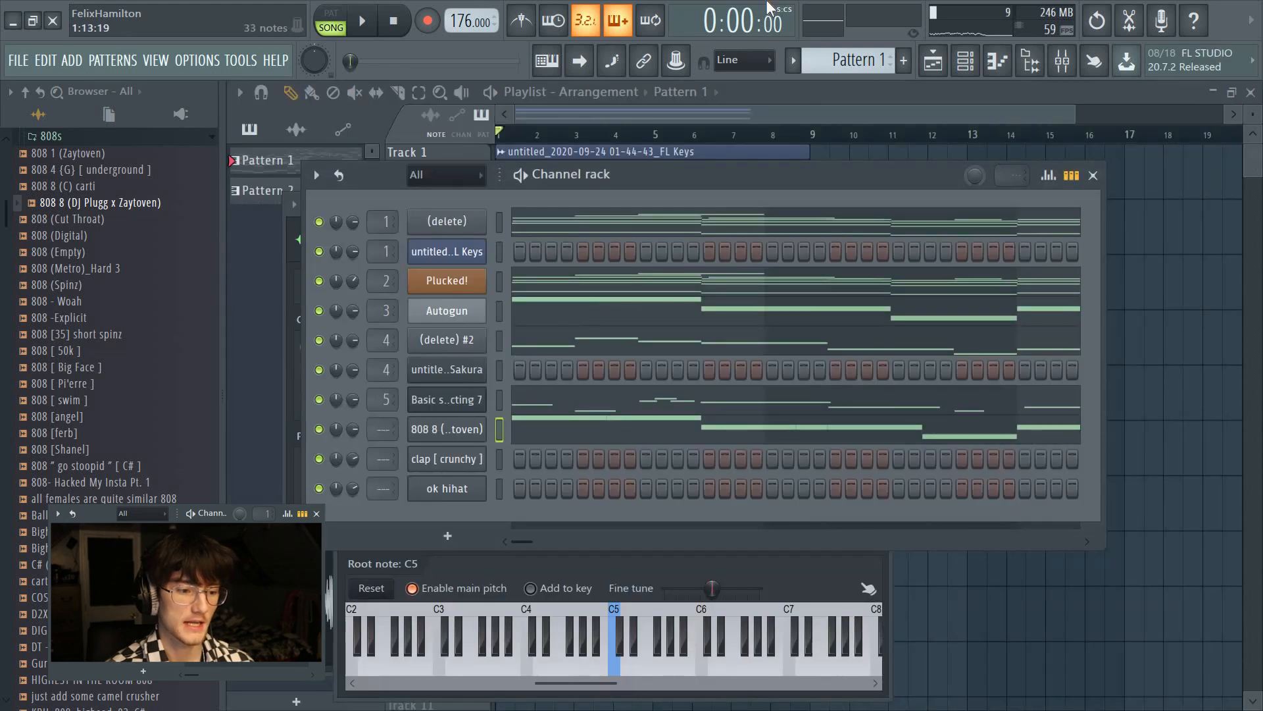
- Transpose the whole of Pattern 1 by -2 semitones
left_click(795, 63)
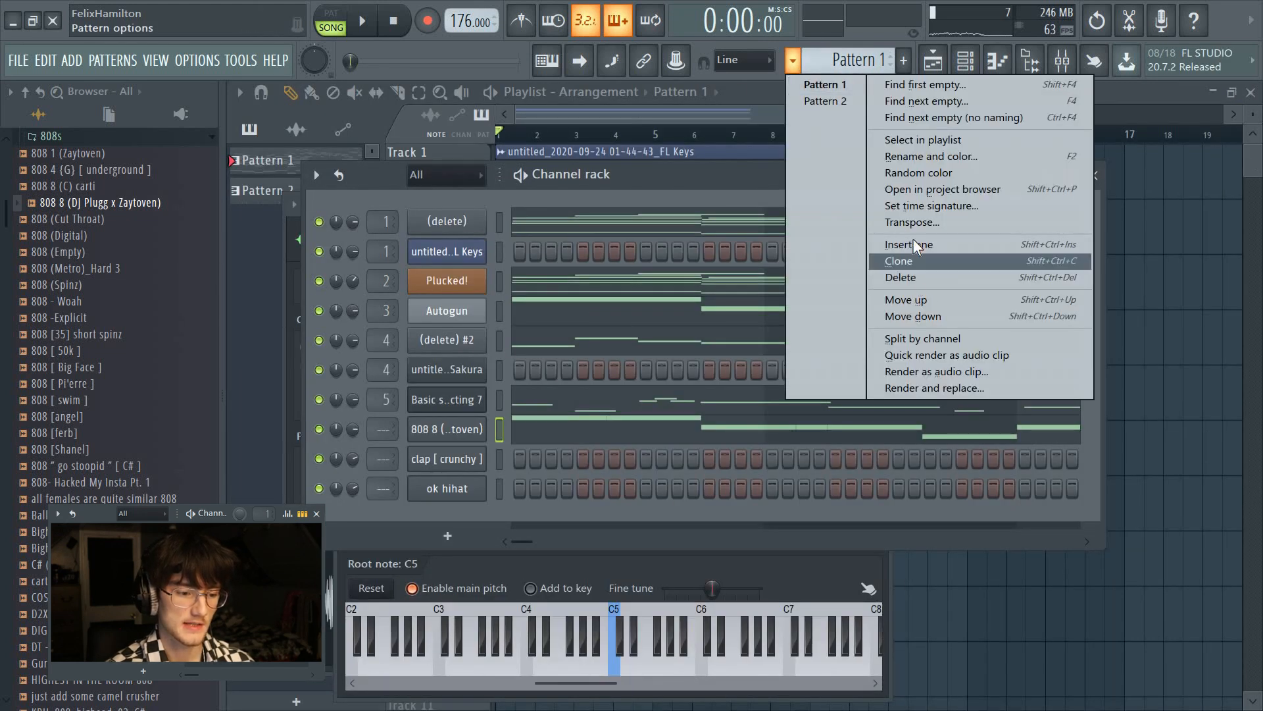
left_click(910, 224)
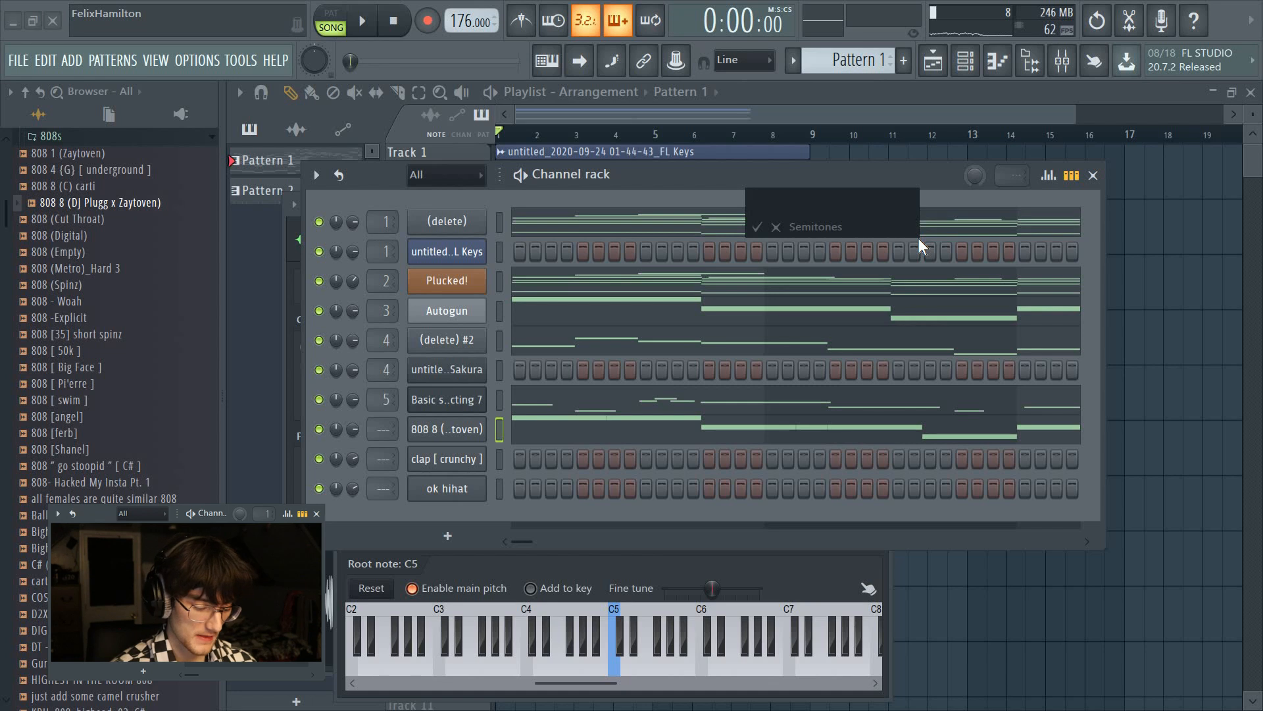
type("-2")
key("Return")
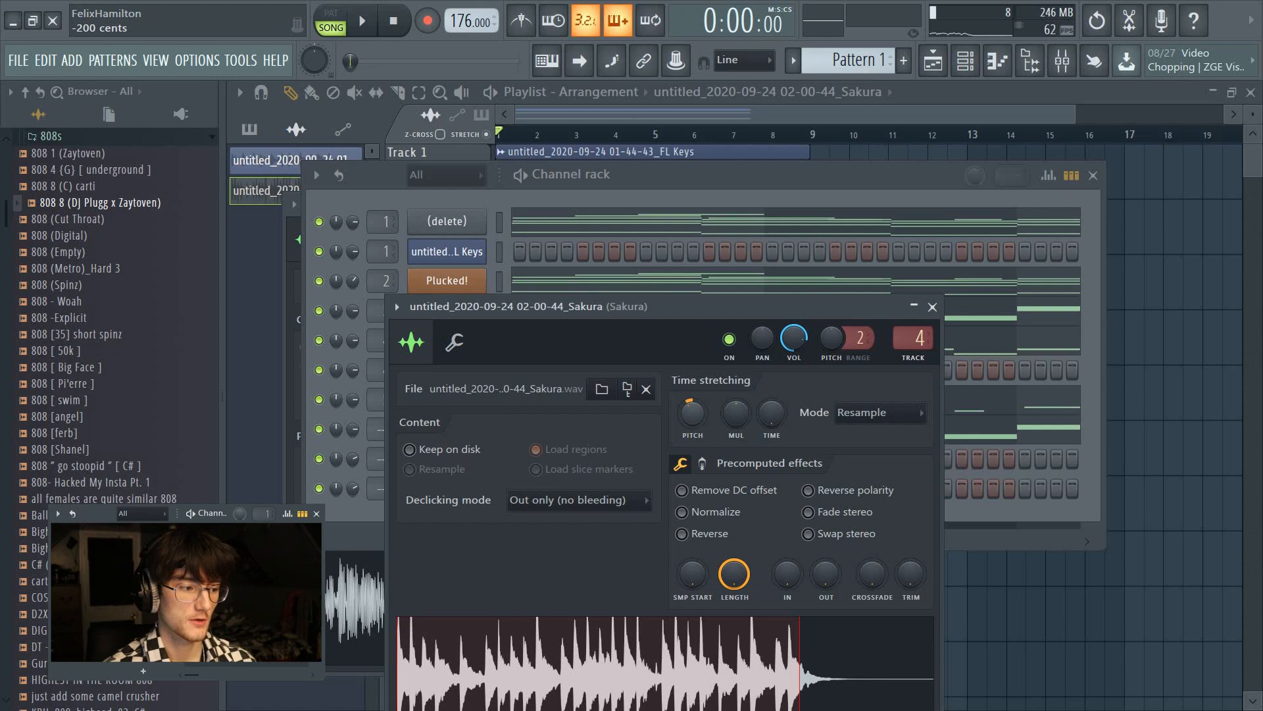
- Set the time-stretching pitch of the FL Keys audio clip to -800 cents and return to the playlist
left_click(660, 215)
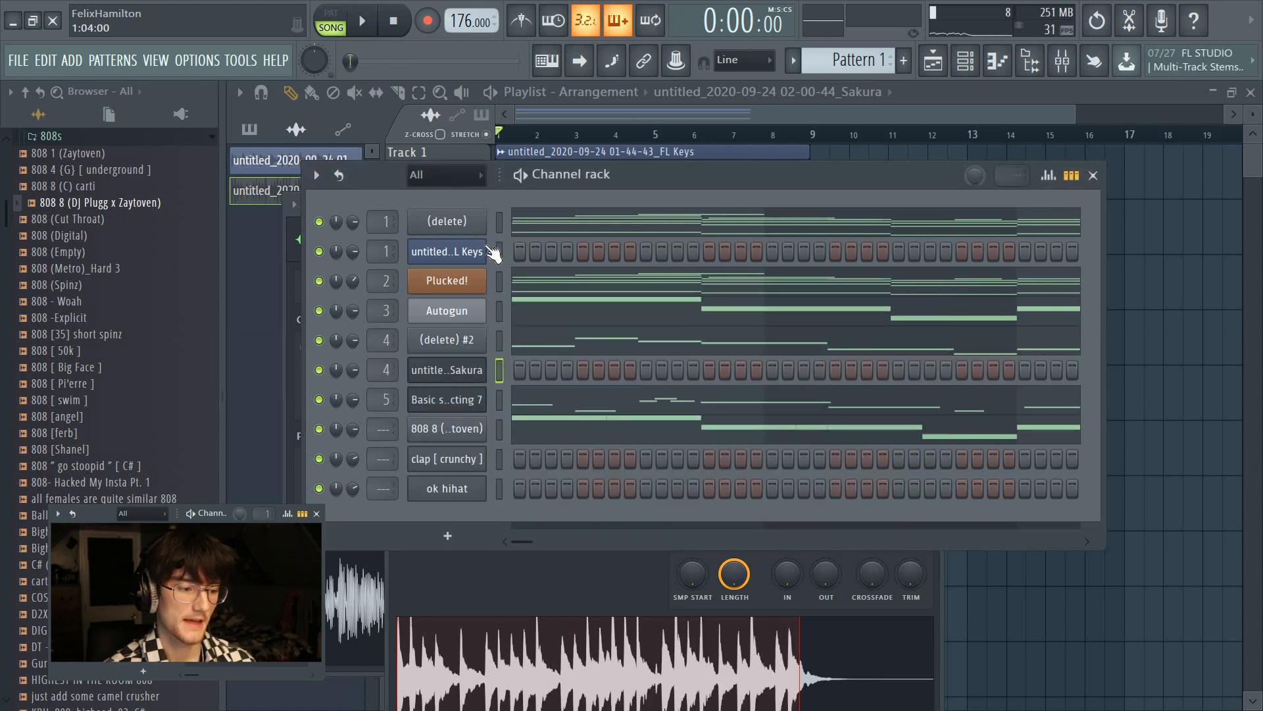
left_click(480, 248)
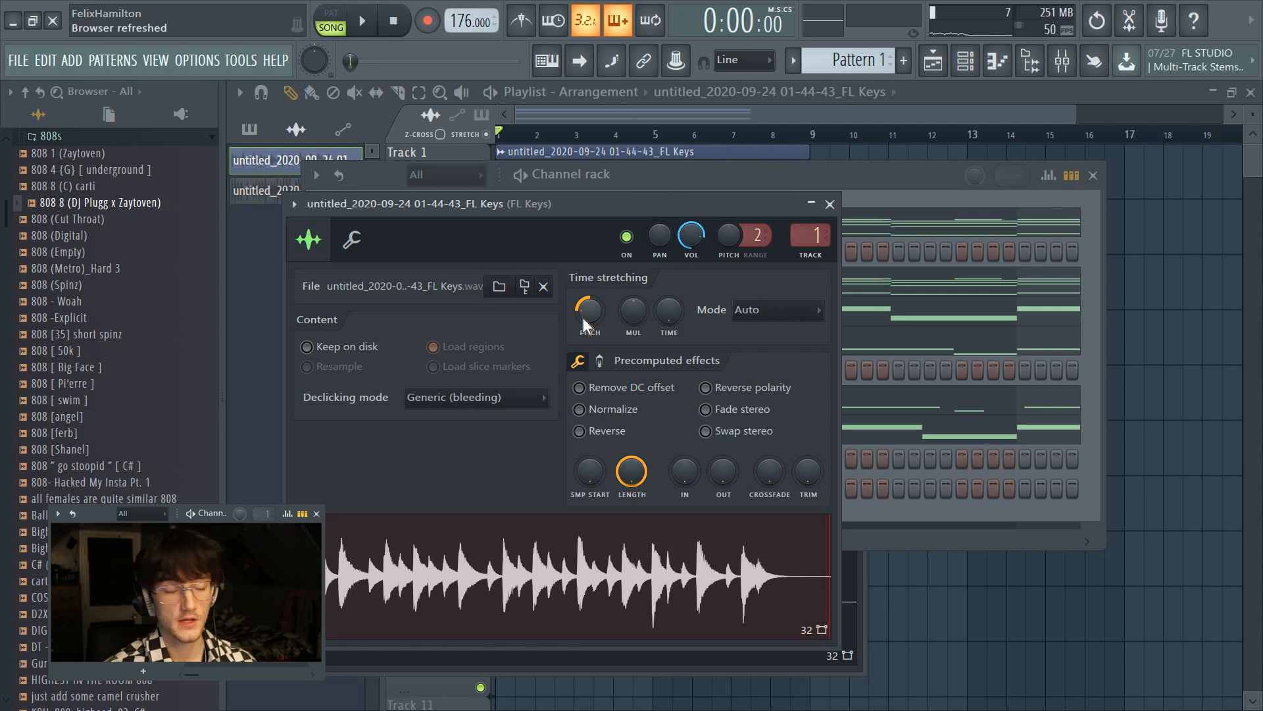
left_click_drag(583, 318, 582, 338)
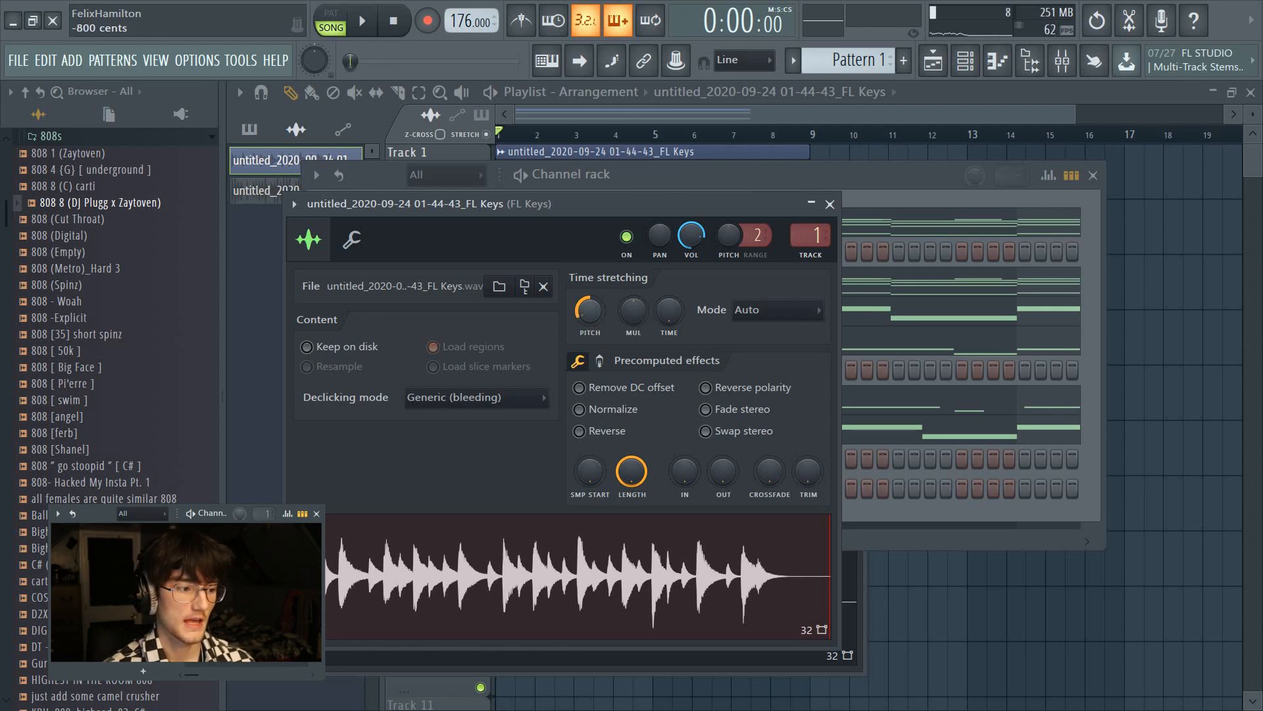
left_click(621, 176)
left_click(603, 116)
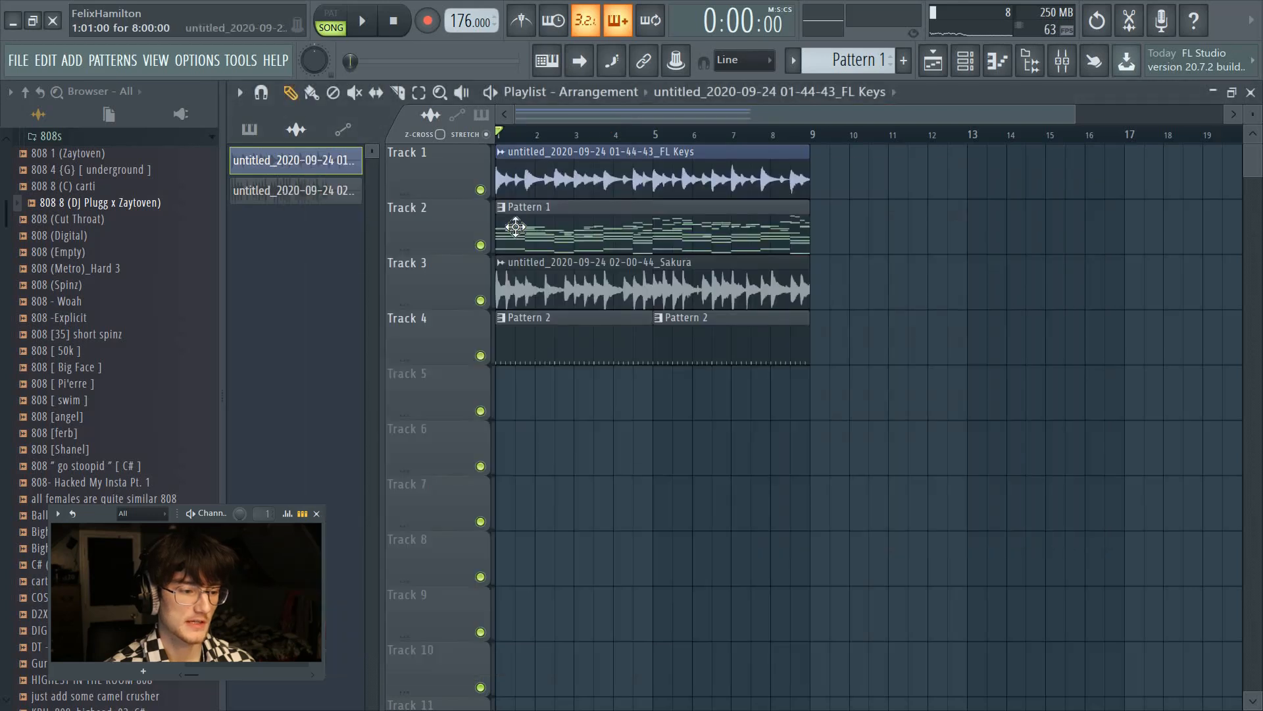
- Play back the arrangement from the start to check the transposed melody clips together
key("space")
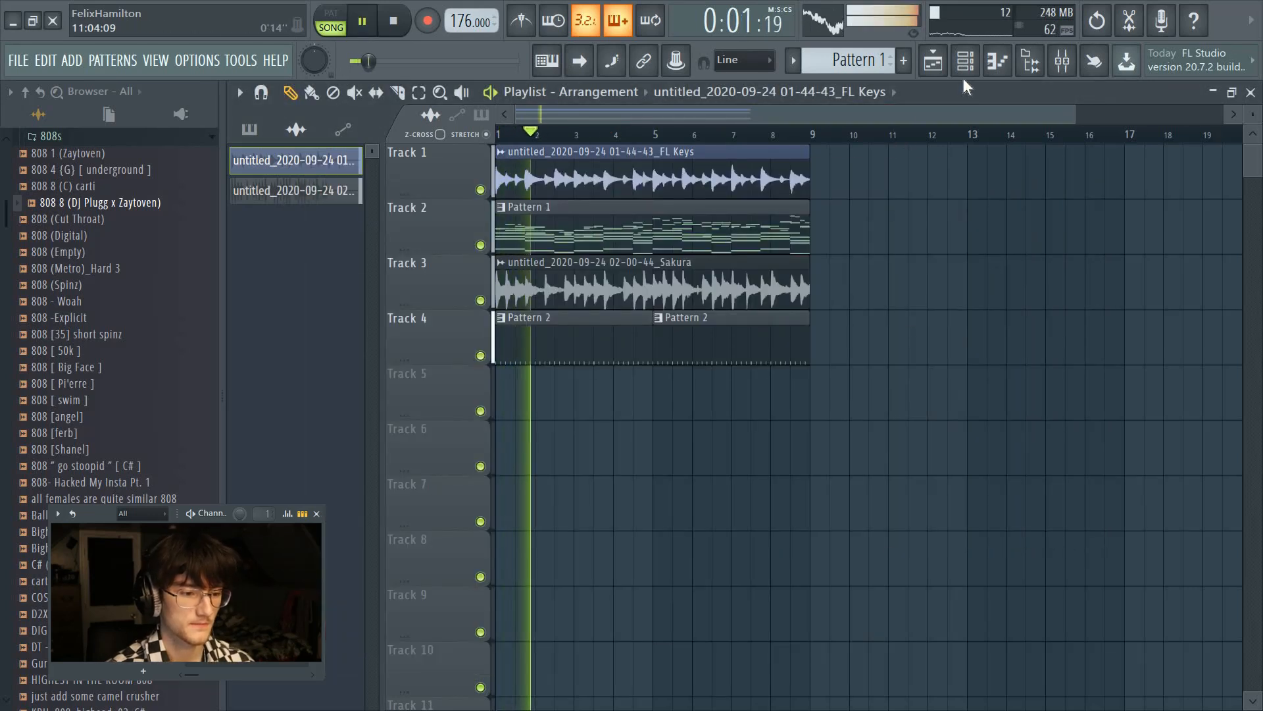
left_click(967, 71)
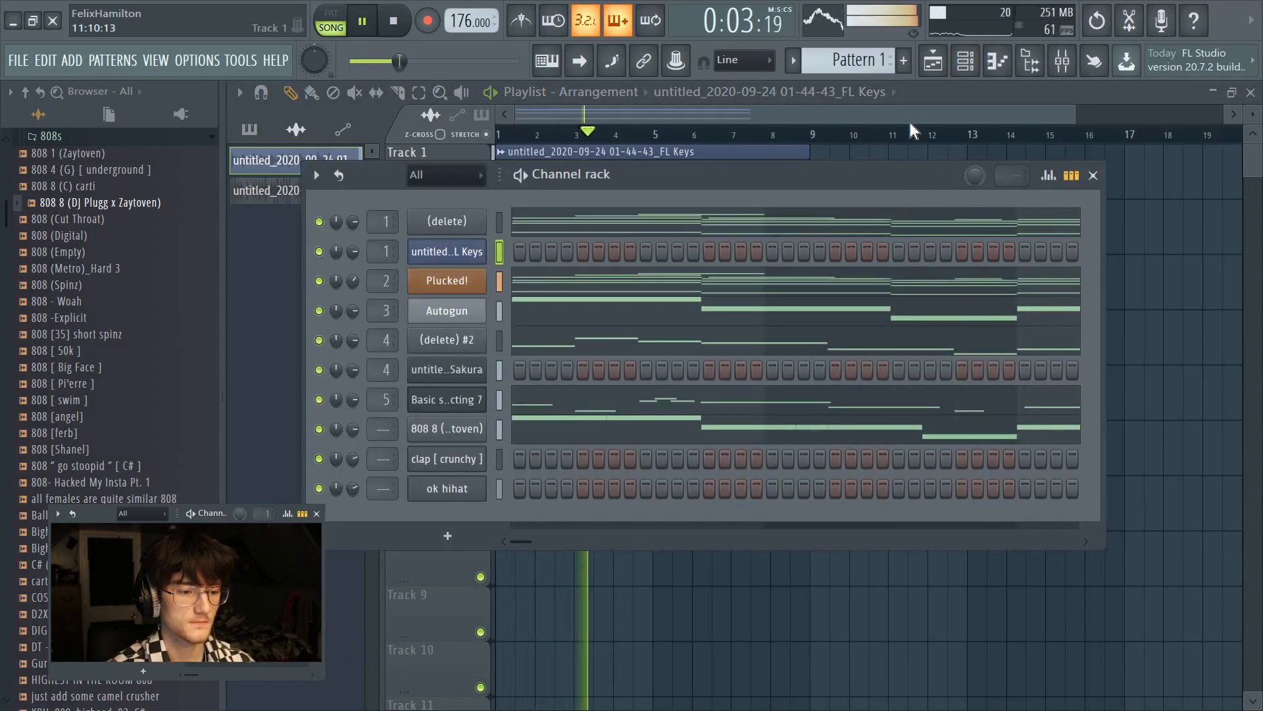
left_click(907, 119)
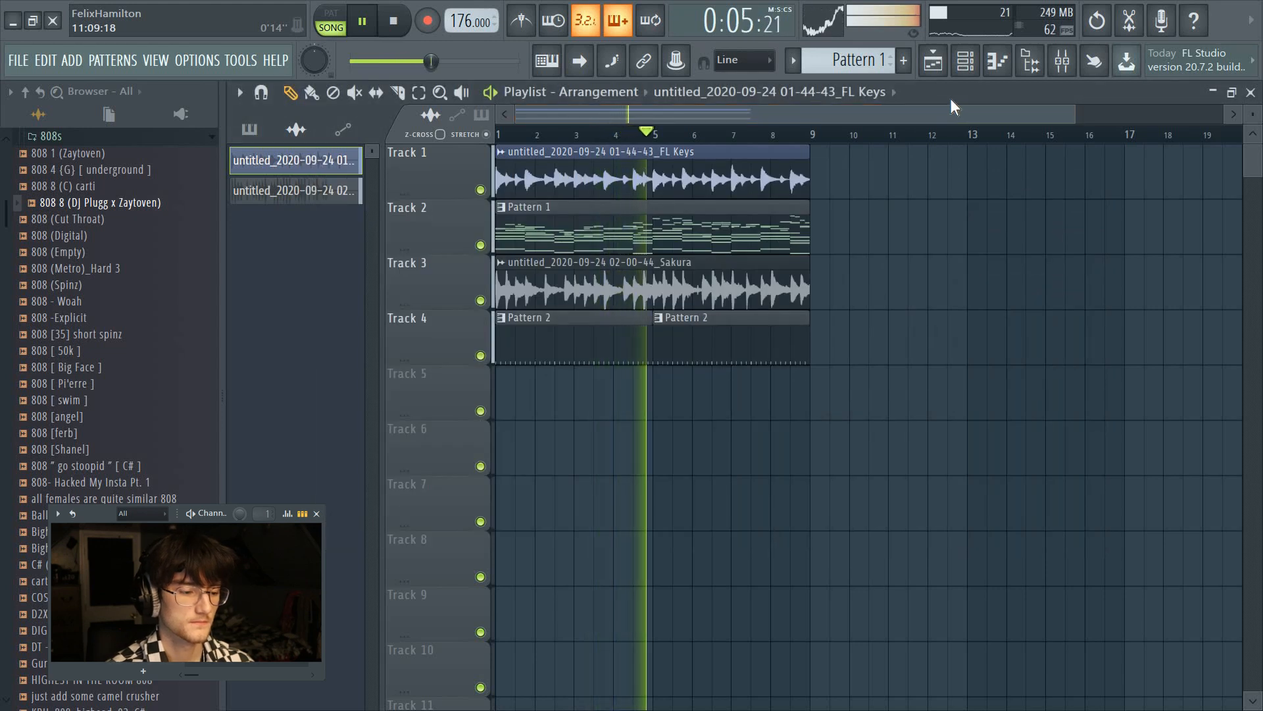
key("space")
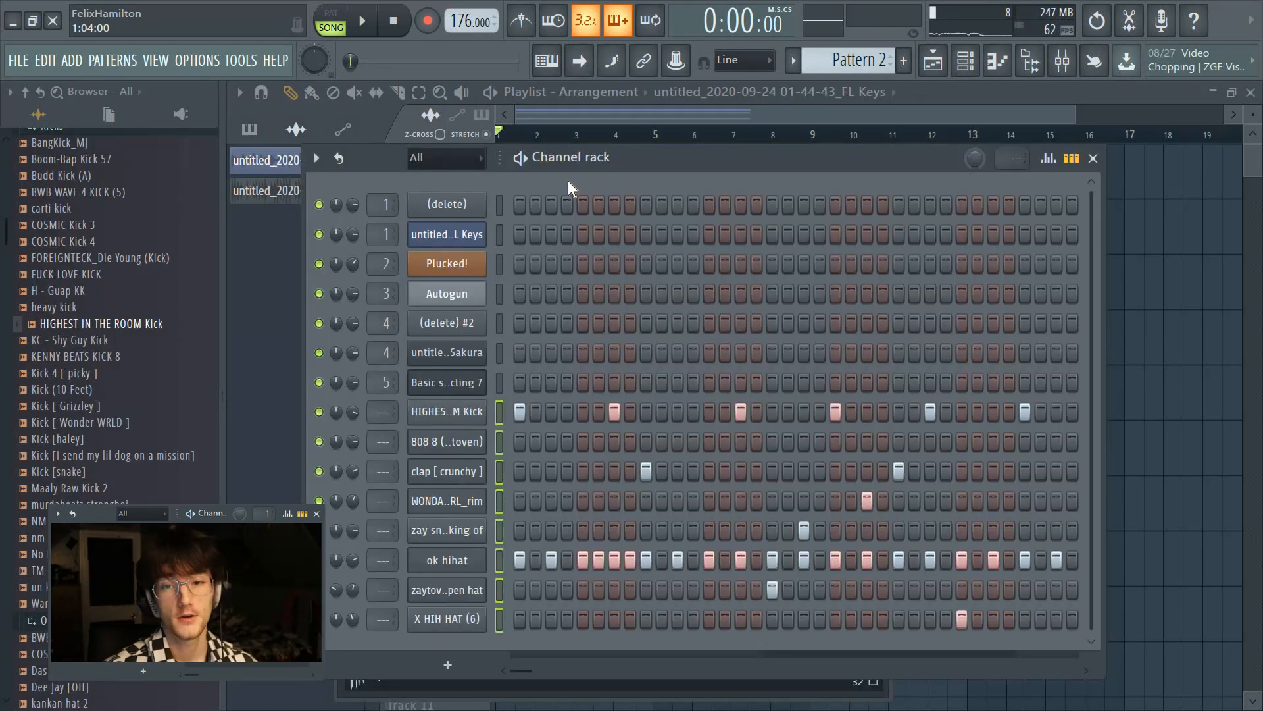
- Play back the Pattern 2 drum loop on its own
left_click(518, 161)
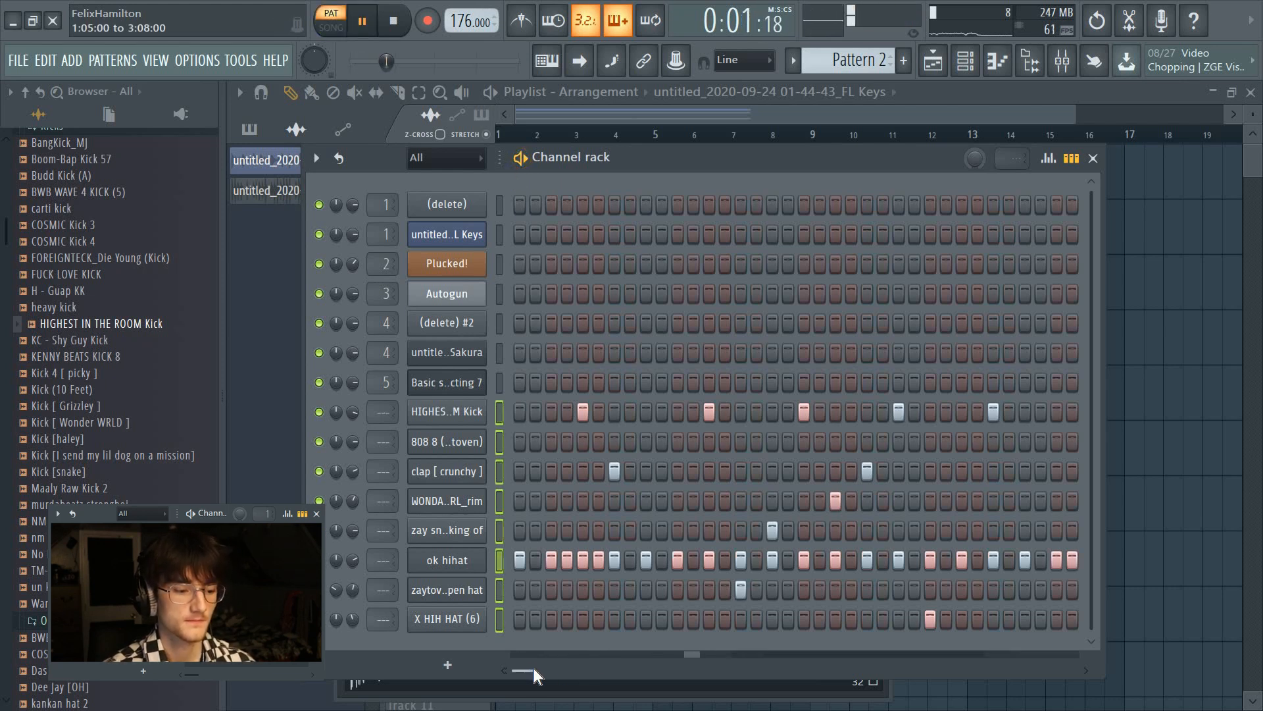
left_click_drag(538, 666, 518, 648)
key("space")
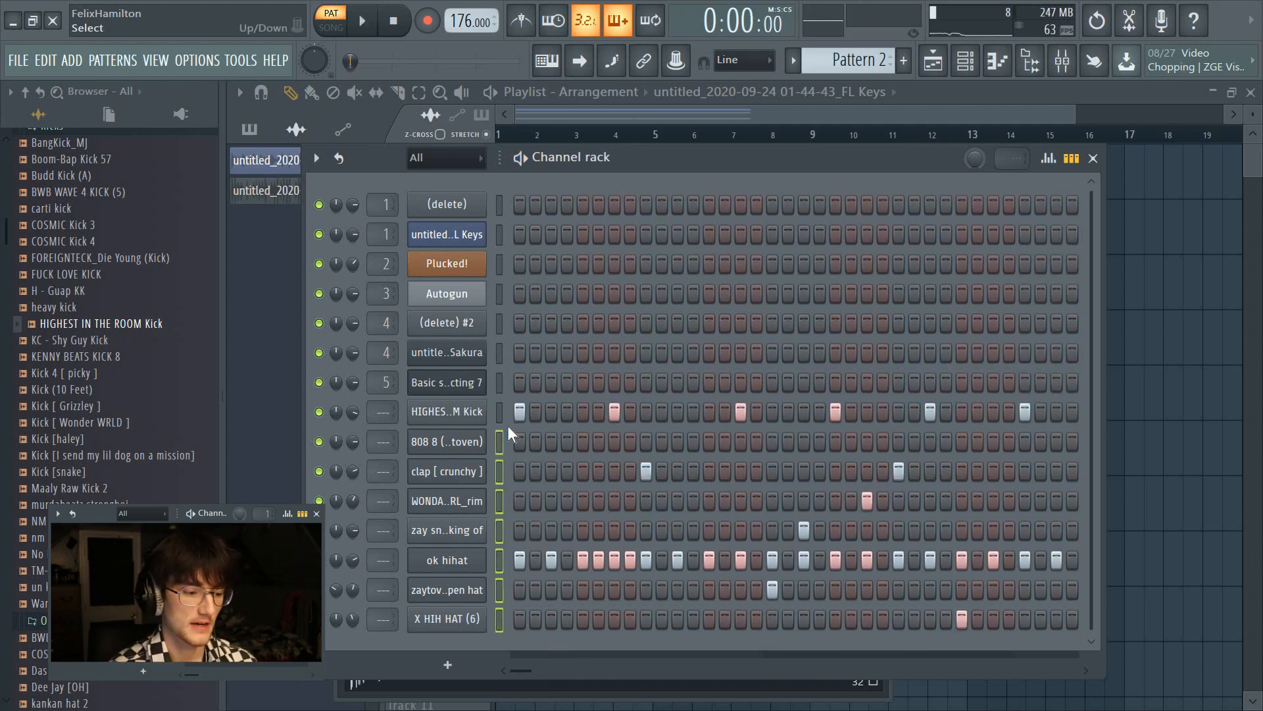
- Route the kick, 808, clap, rim, snare and hat channels to mixer tracks 6 to 13
key("F9")
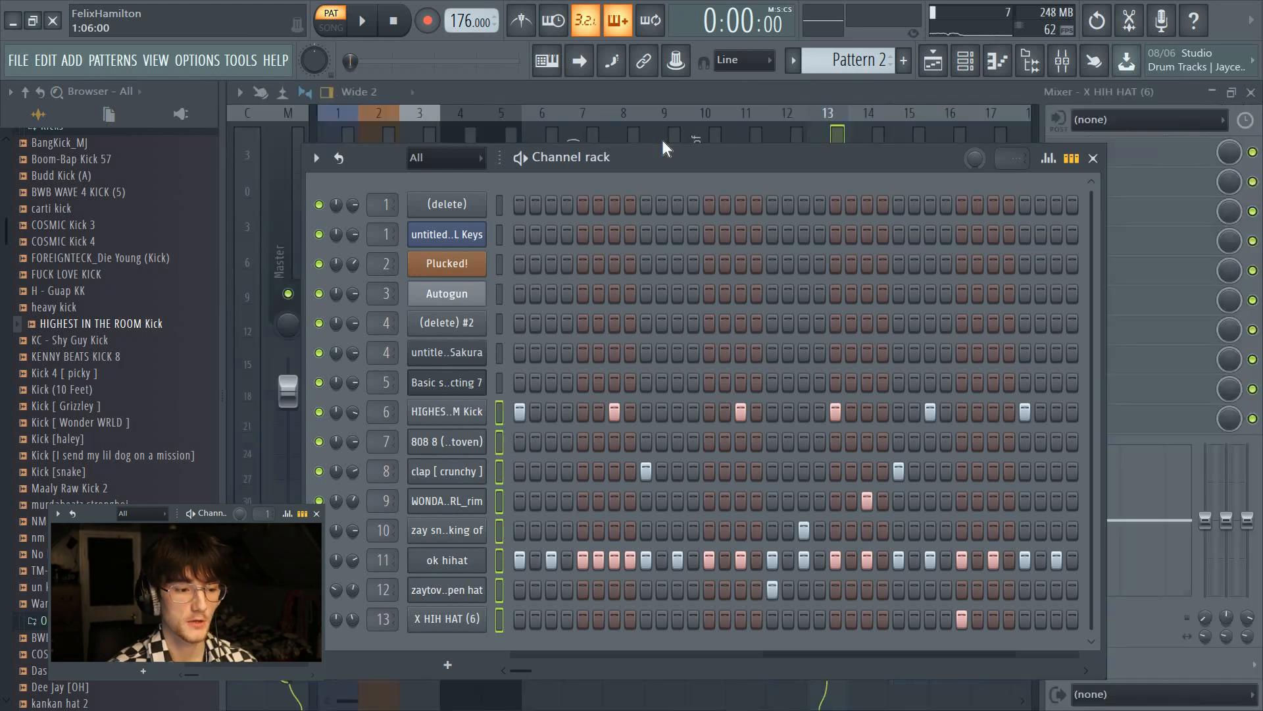
left_click(646, 88)
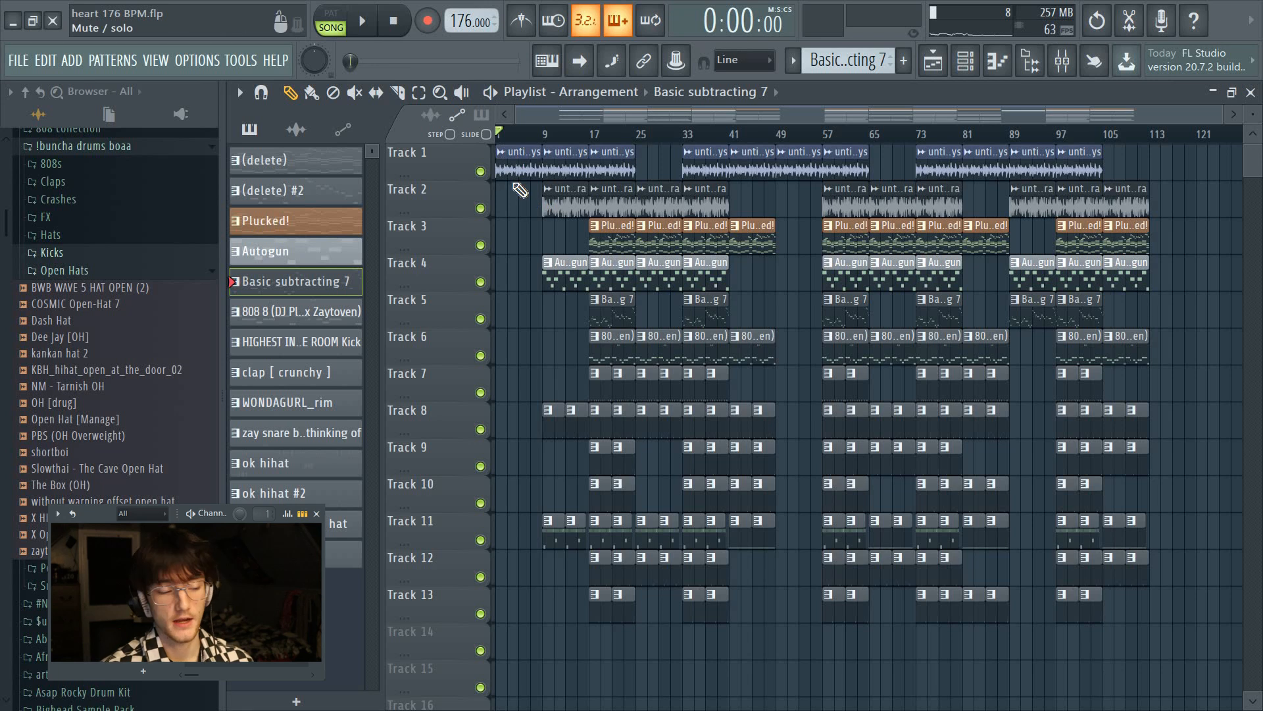
- Add Fruity Parametric EQ 2 to slot 8 of FL Keys and pull band 7 fully down at about 900 Hz during playback
left_click(1062, 61)
left_click(1111, 355)
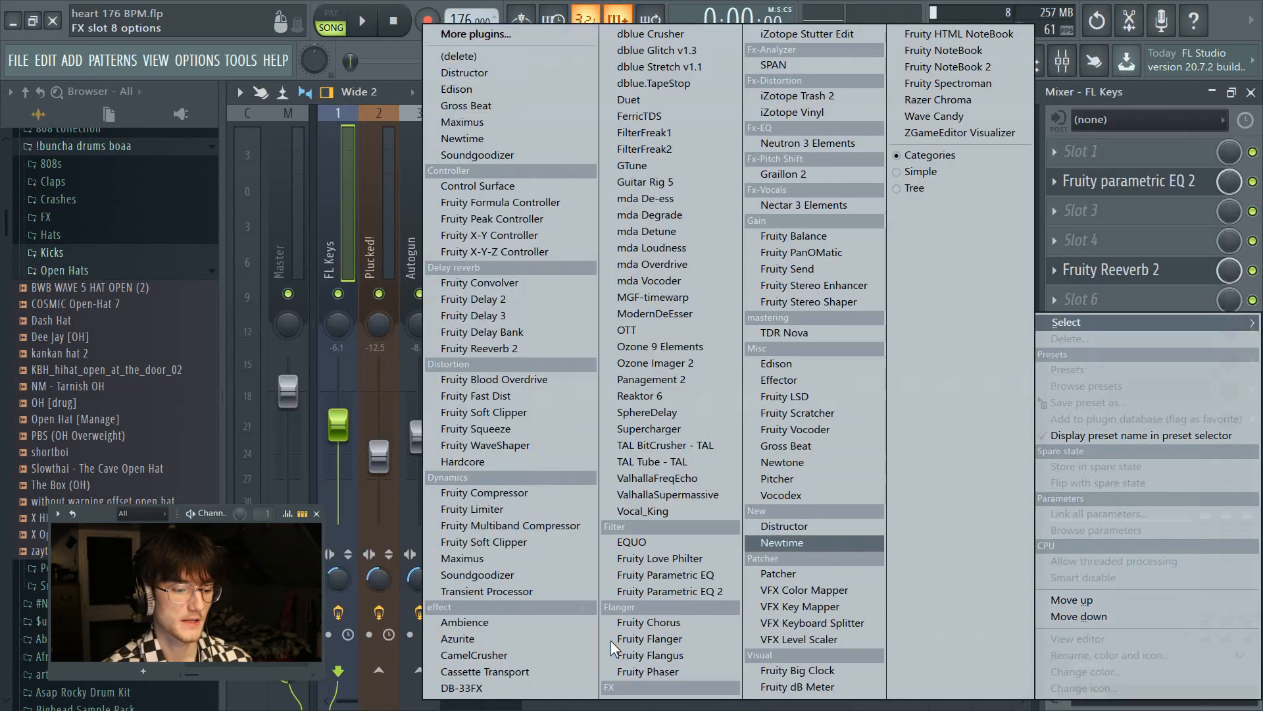
left_click(685, 589)
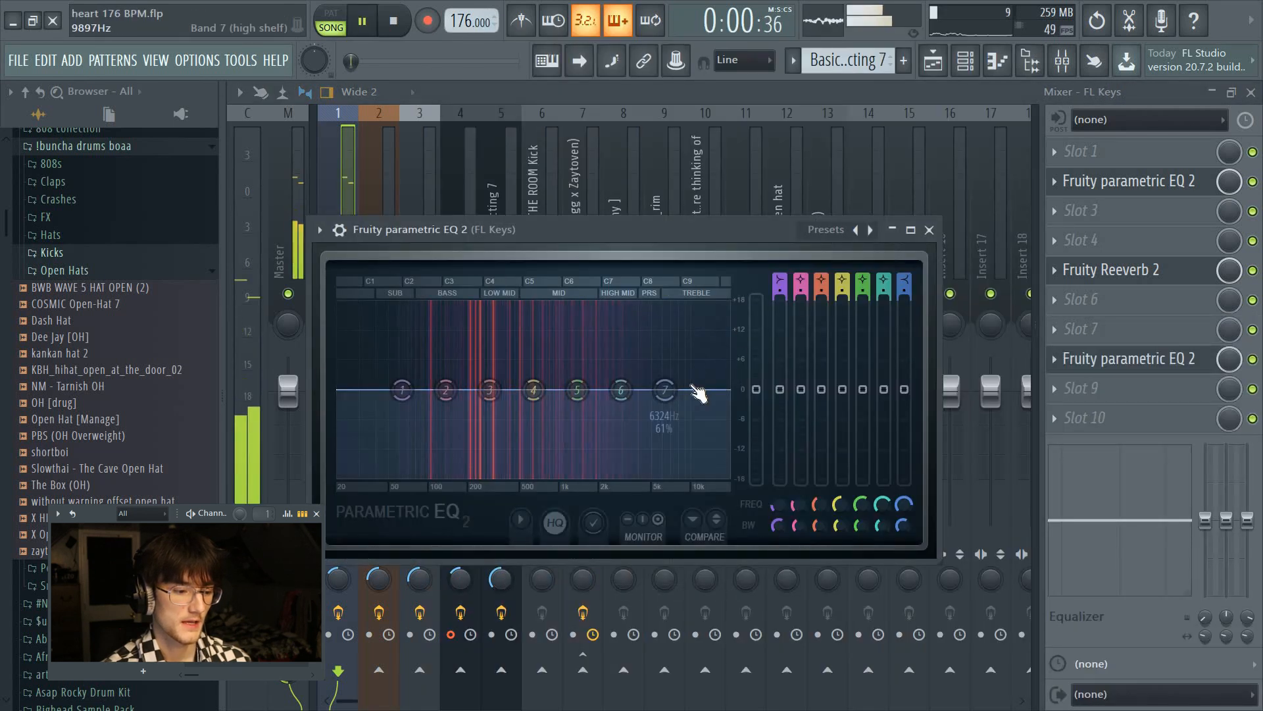
left_click_drag(664, 389, 554, 477)
key("space")
key("space")
key("space")
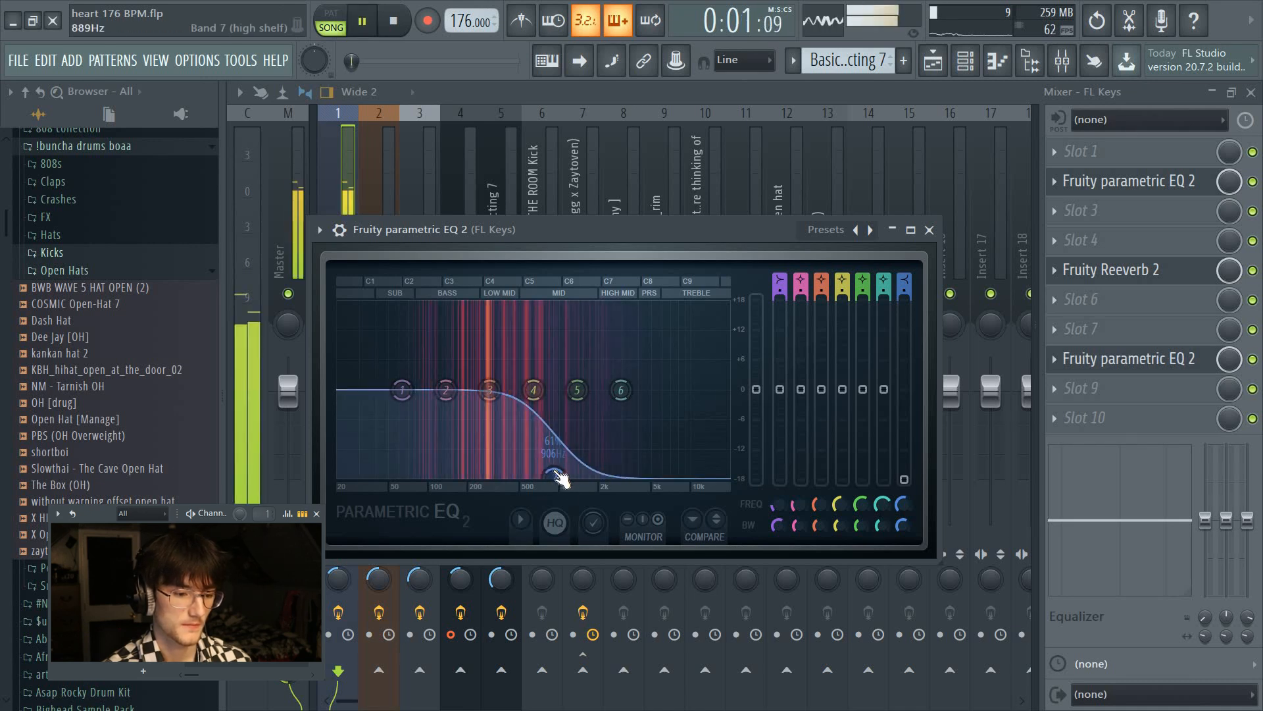
key("space")
- Create an automation clip for the slot 8 EQ's mix level and curve it down to zero at bar 9
right_click(1229, 362)
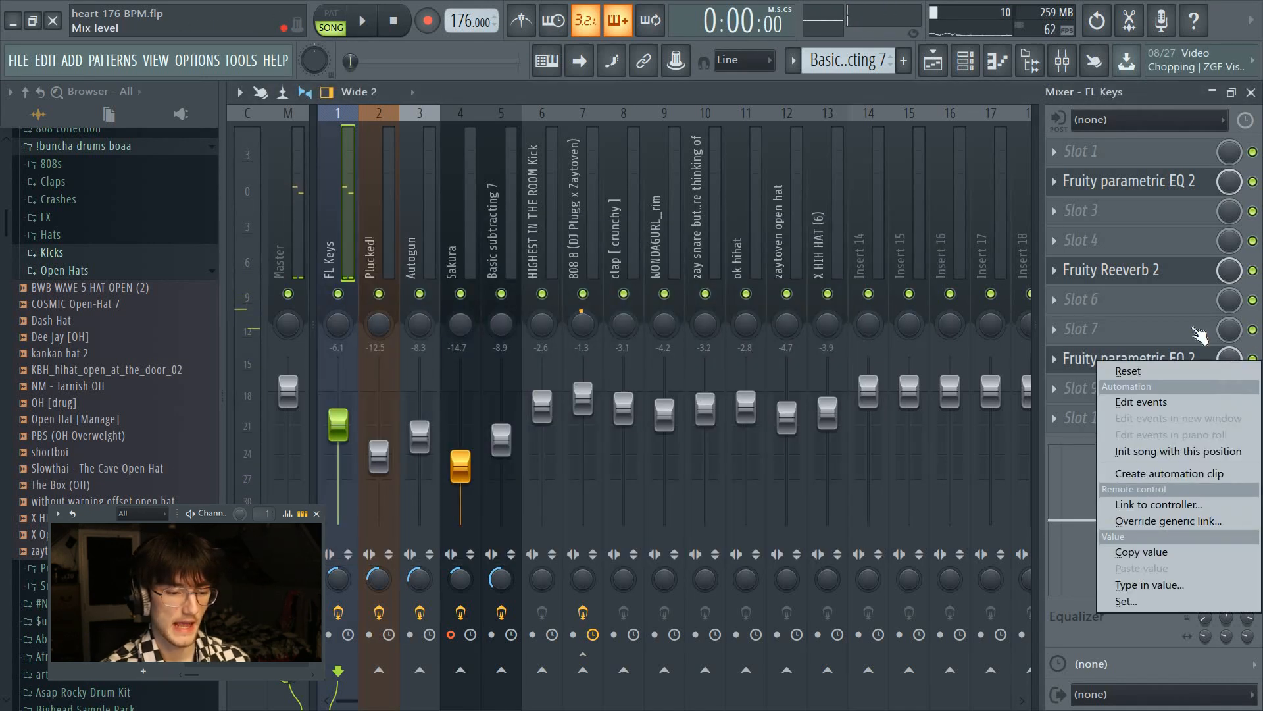
left_click(1170, 473)
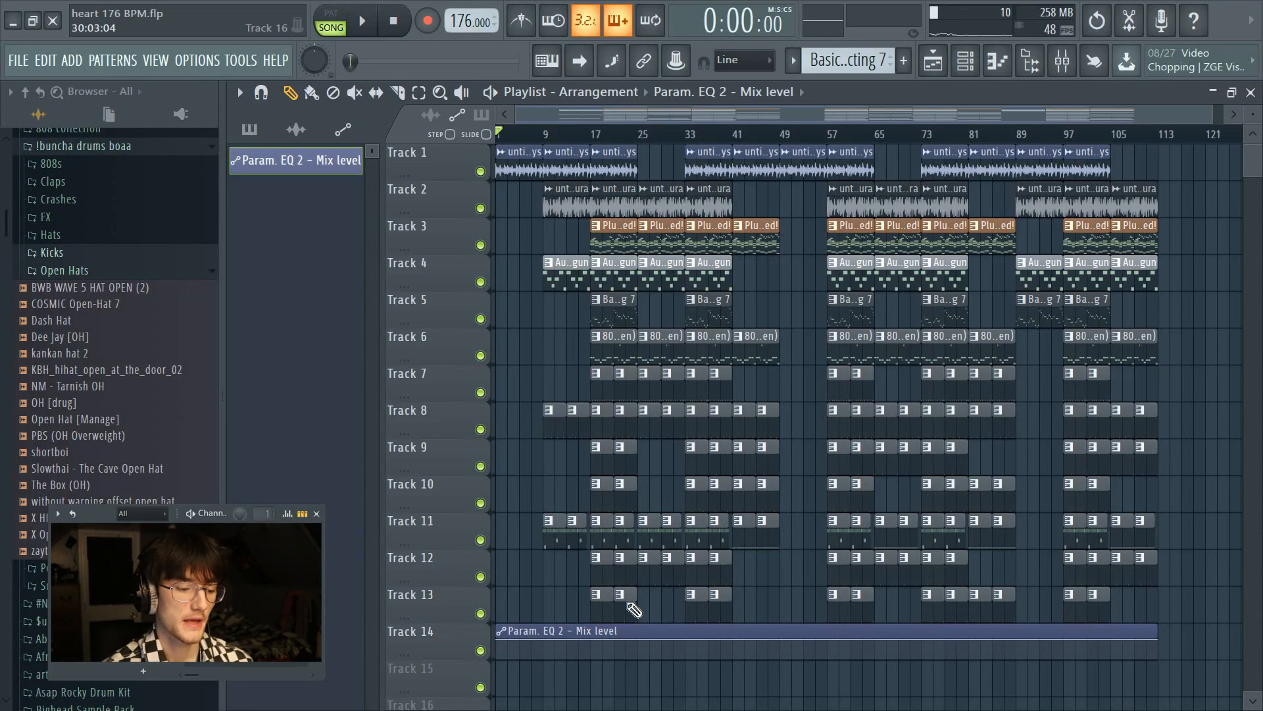
left_click_drag(563, 656, 520, 657)
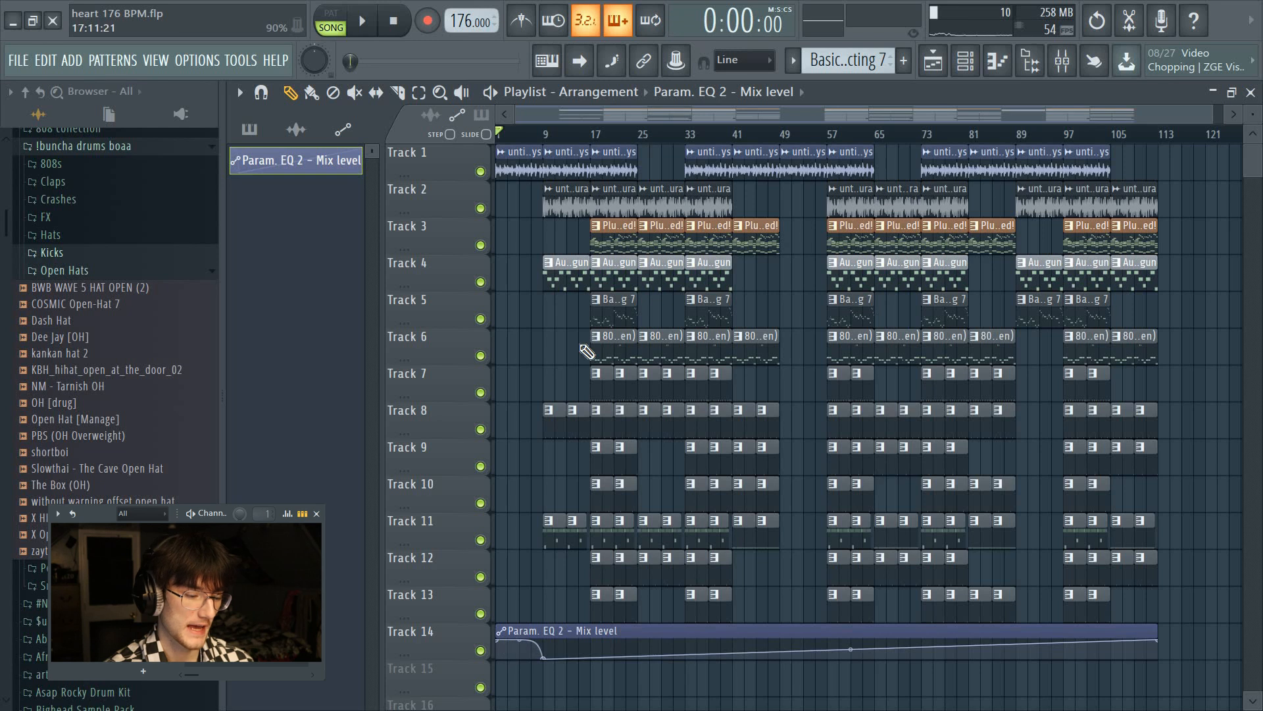
- Lower the last point of the Param. EQ 2 mix level automation to zero while playing back the intro
key("space")
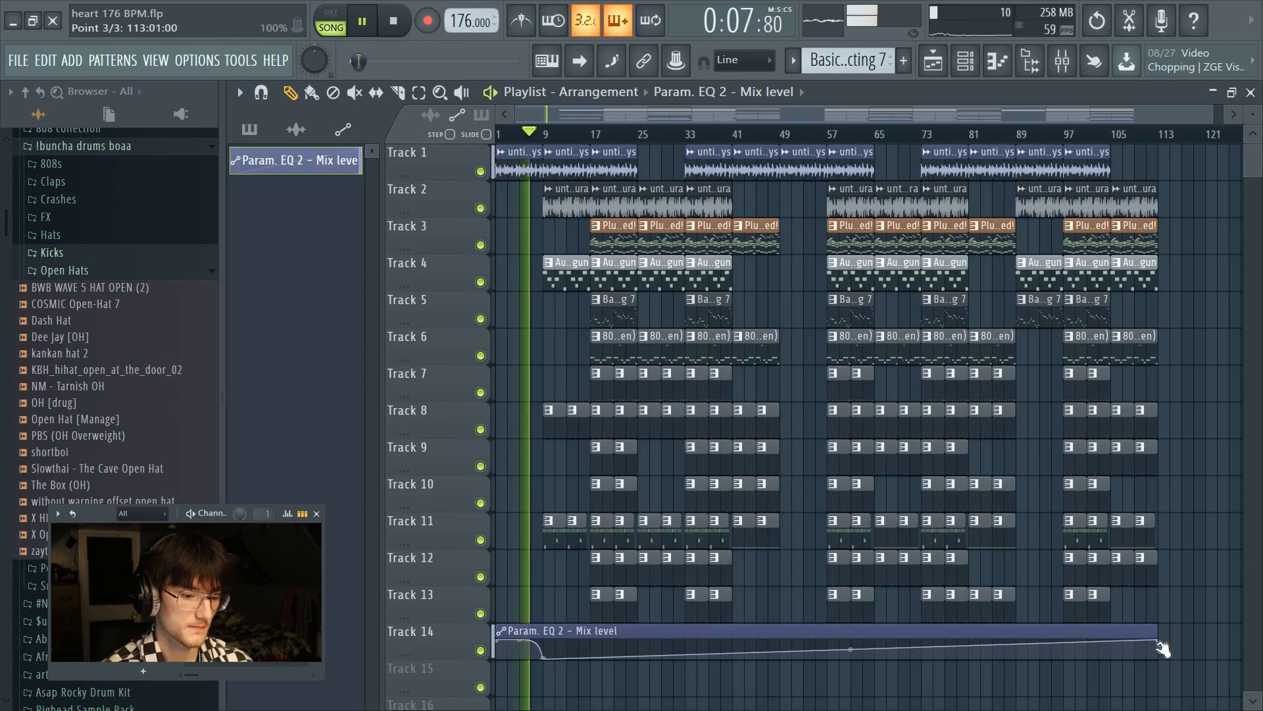
left_click_drag(1161, 648, 1155, 668)
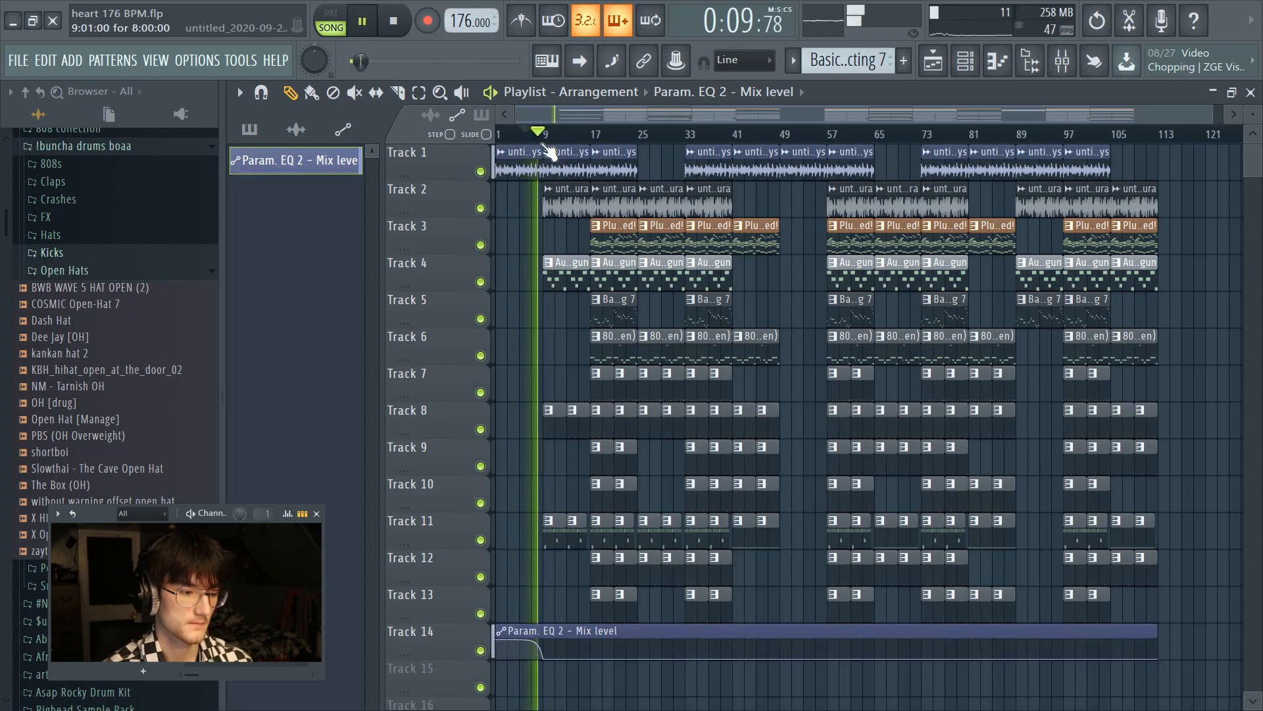
scroll(550, 153, "up", 4)
key("space")
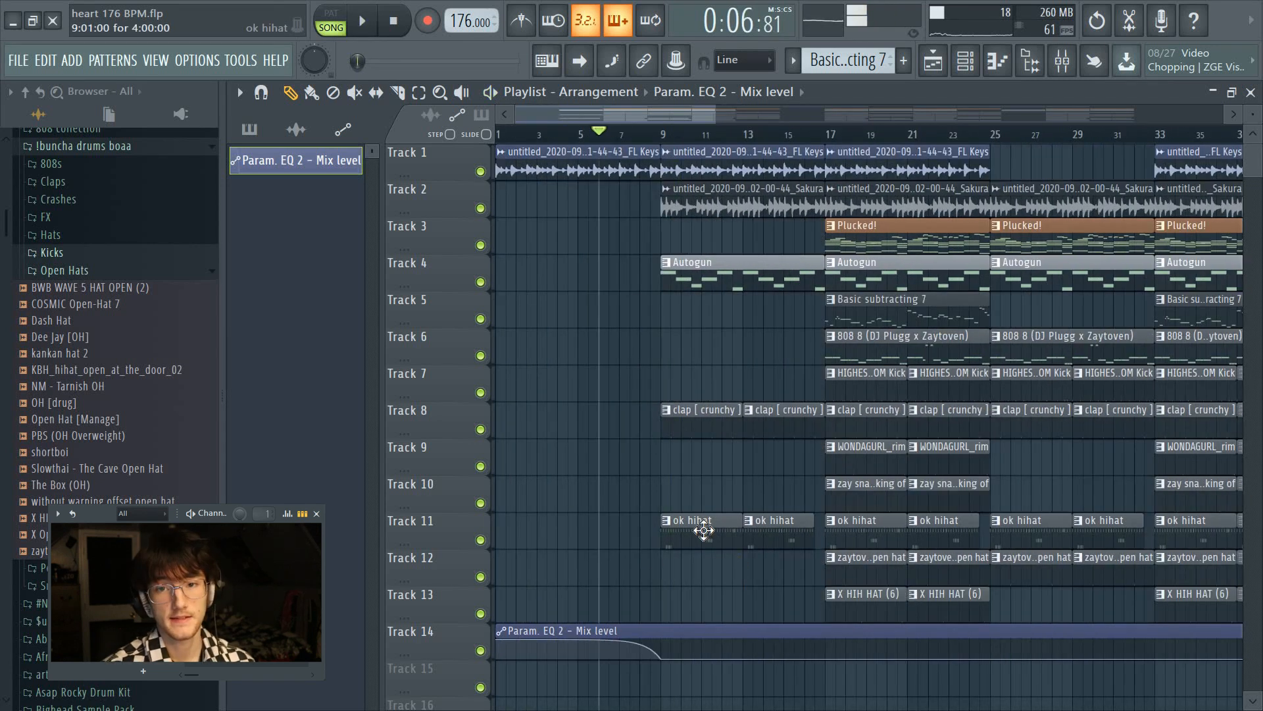
scroll(948, 213, "down", 4)
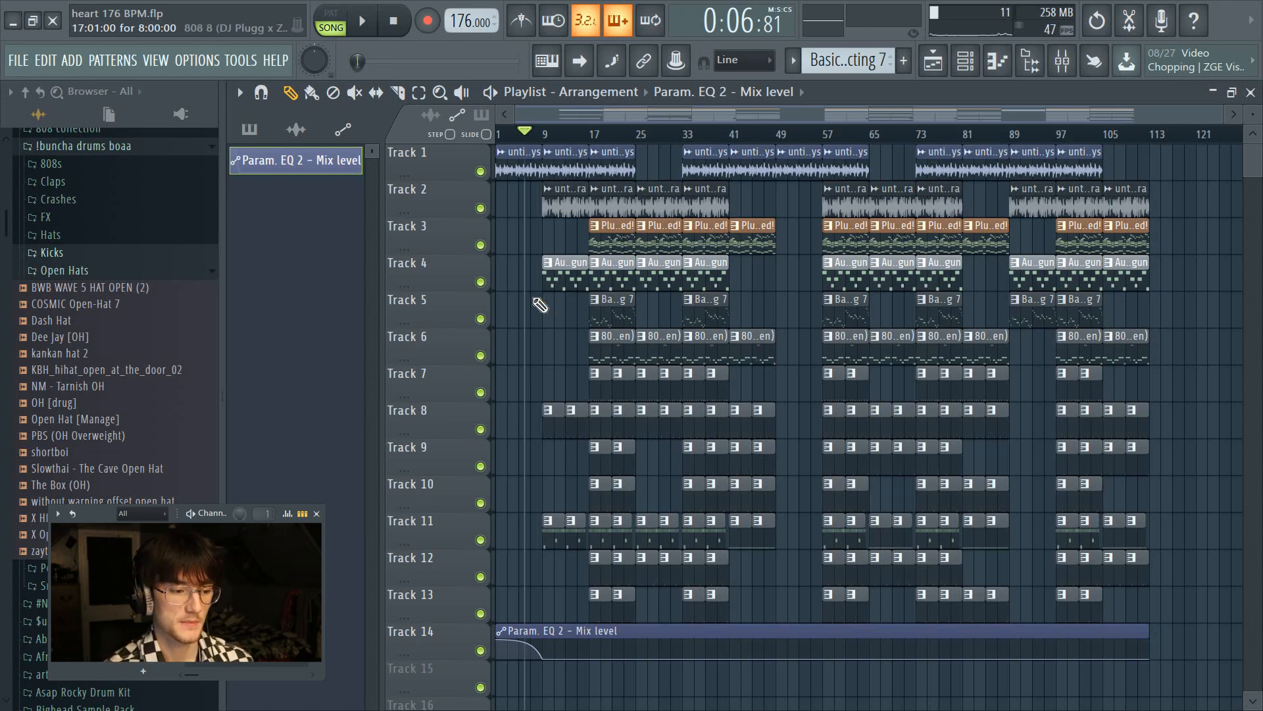
- Solo the Autogun clips on Track 4 to audition them from about bar 10, and restore all tracks
left_click(480, 282, "ctrl")
left_click(549, 135)
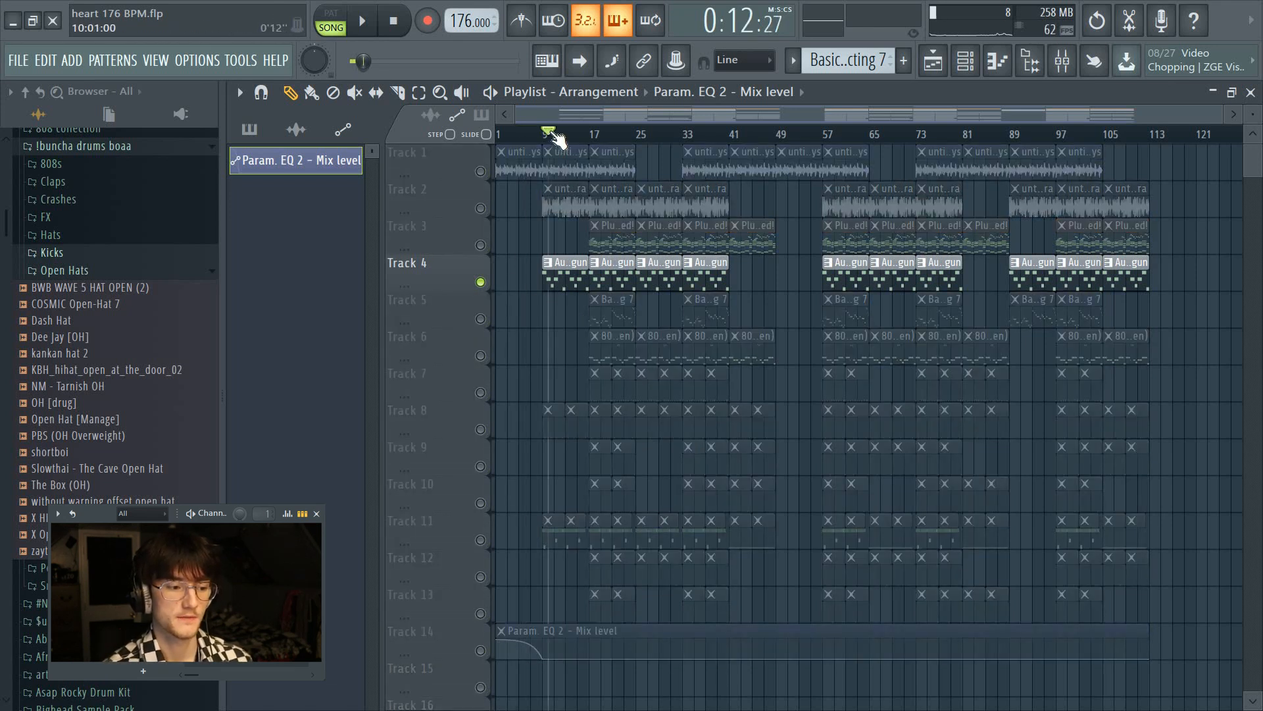
left_click(481, 282, "ctrl")
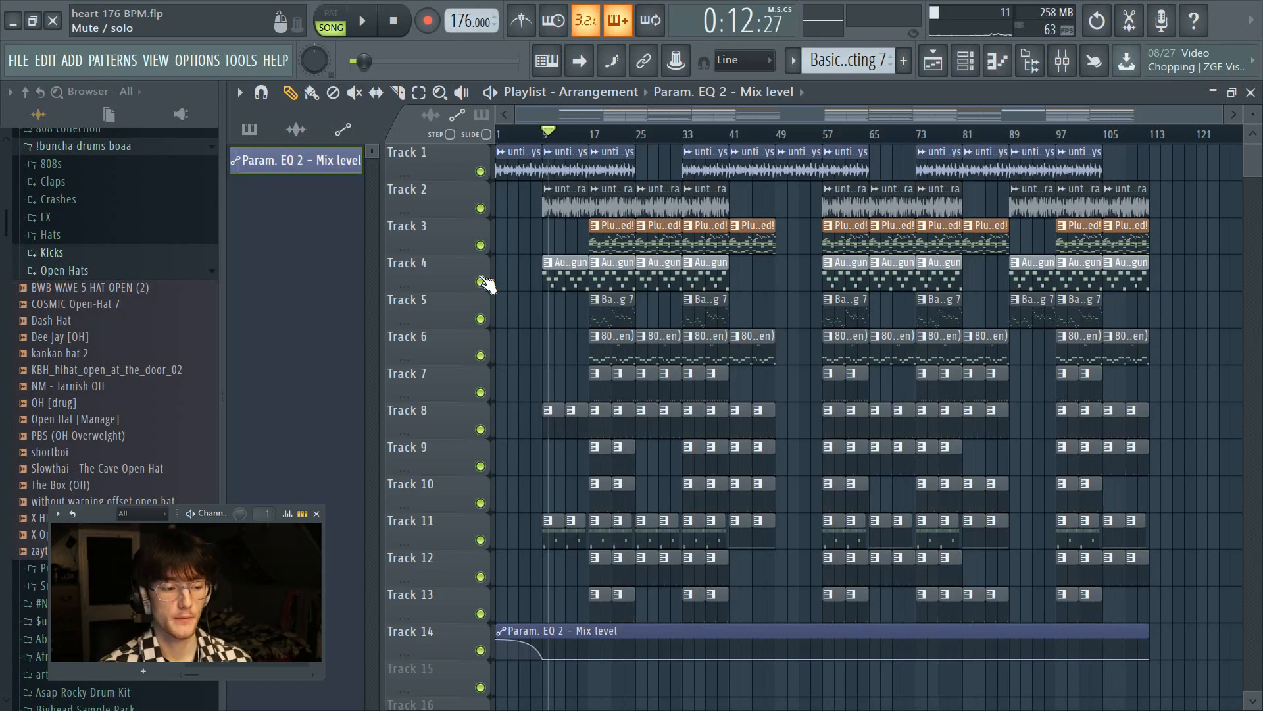
- Add Fruity Parametric EQ 2 to slot 7 of the Autogun mixer track and load the feezo telephone preset
left_click(1062, 64)
left_click(422, 223)
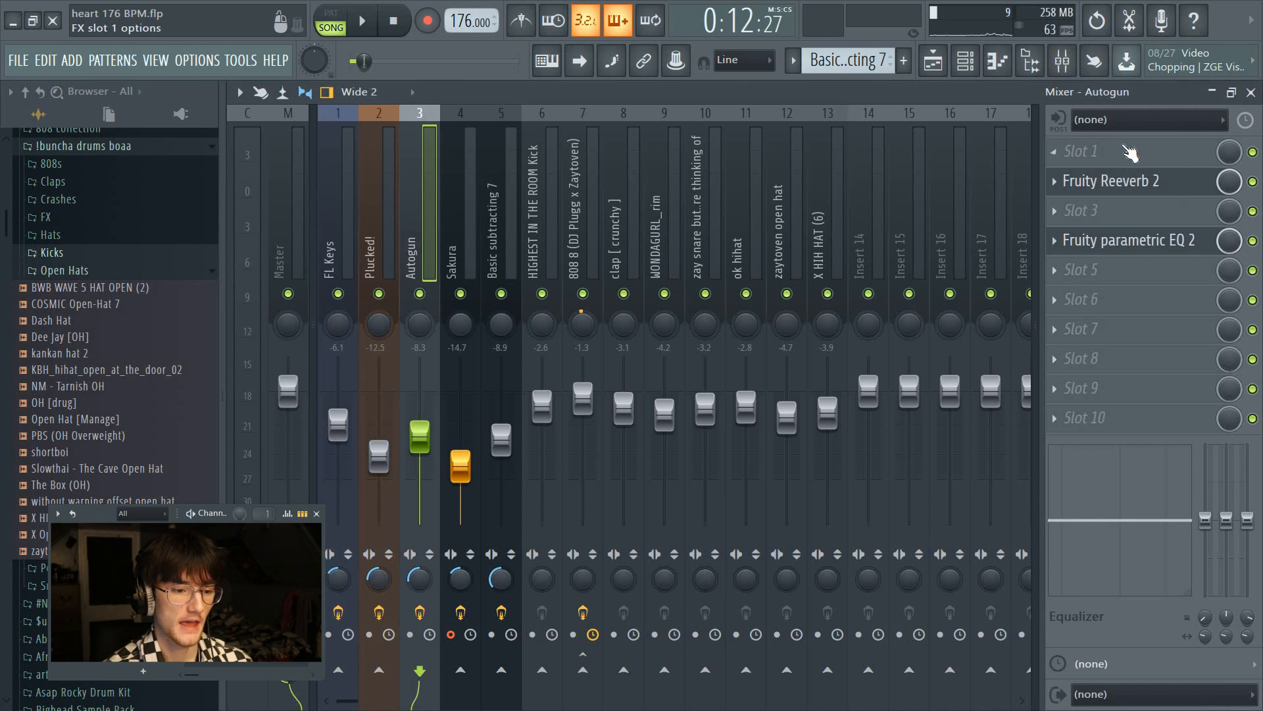
left_click(1110, 332)
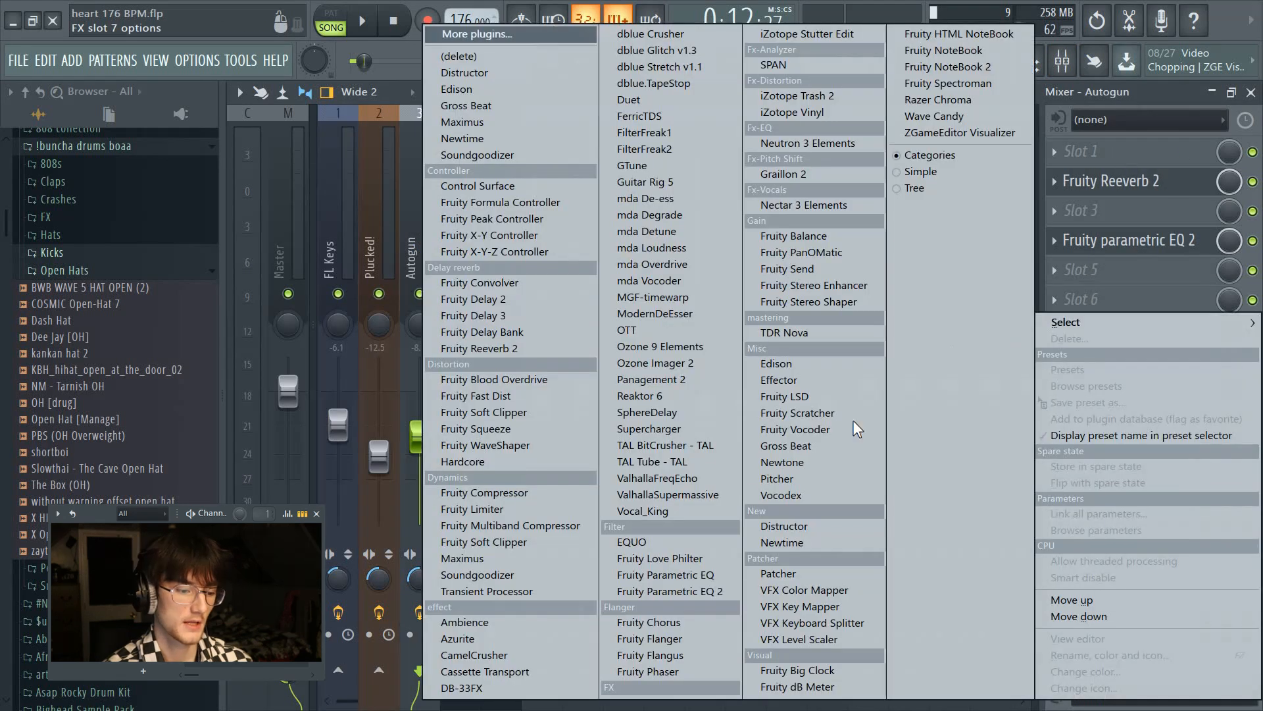
left_click(650, 586)
left_click(852, 256)
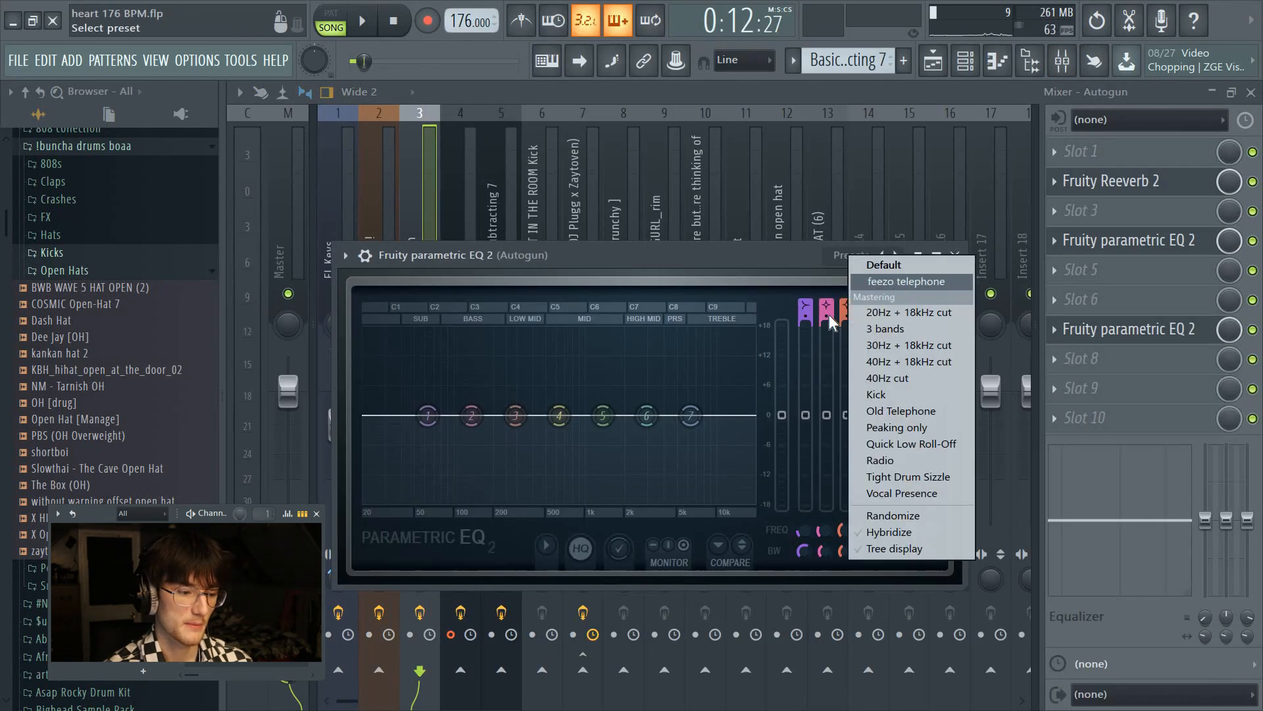
left_click(869, 279)
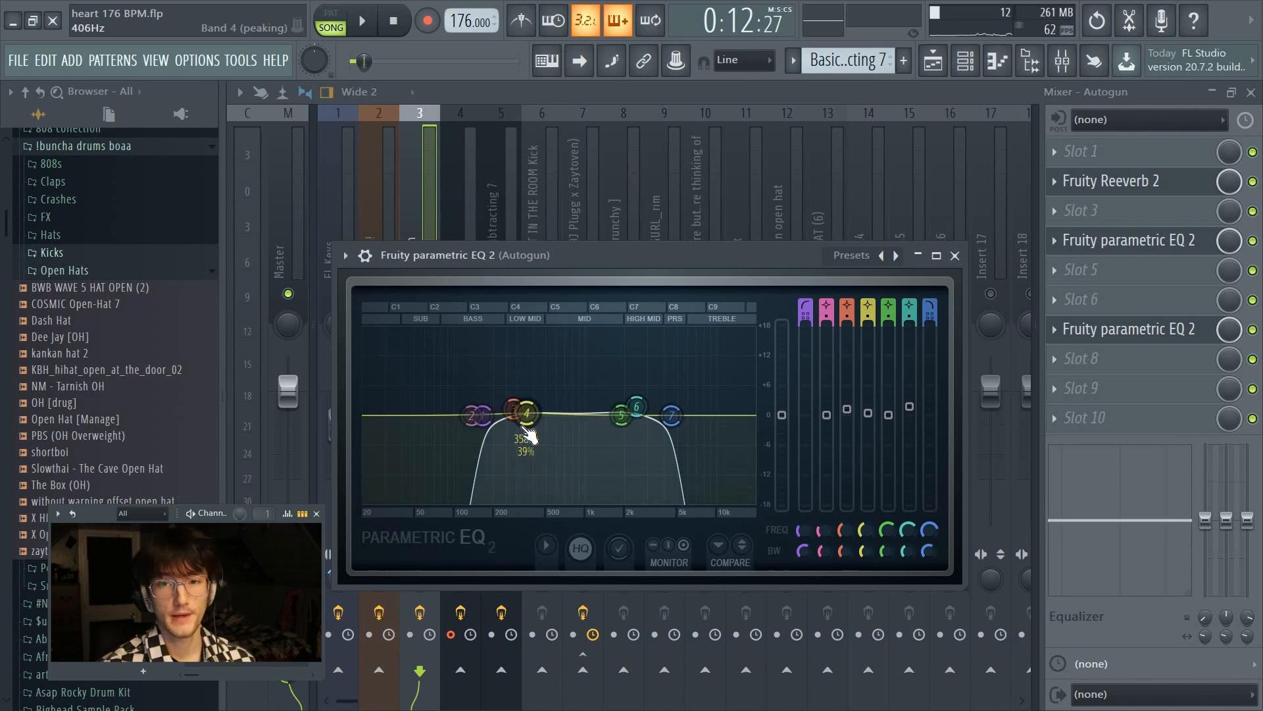
- Play back Autogun through the telephone EQ and close the EQ editor
left_click_drag(483, 415, 512, 410)
key("space")
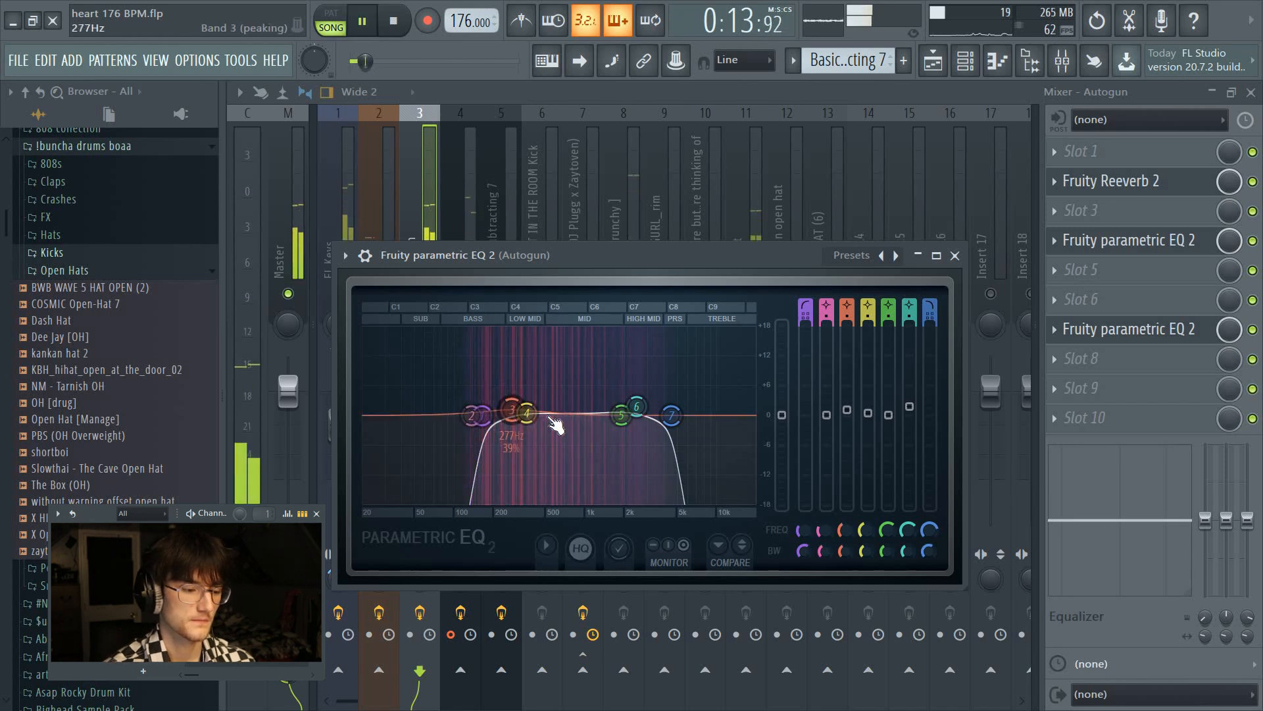
key("space")
left_click(1174, 334)
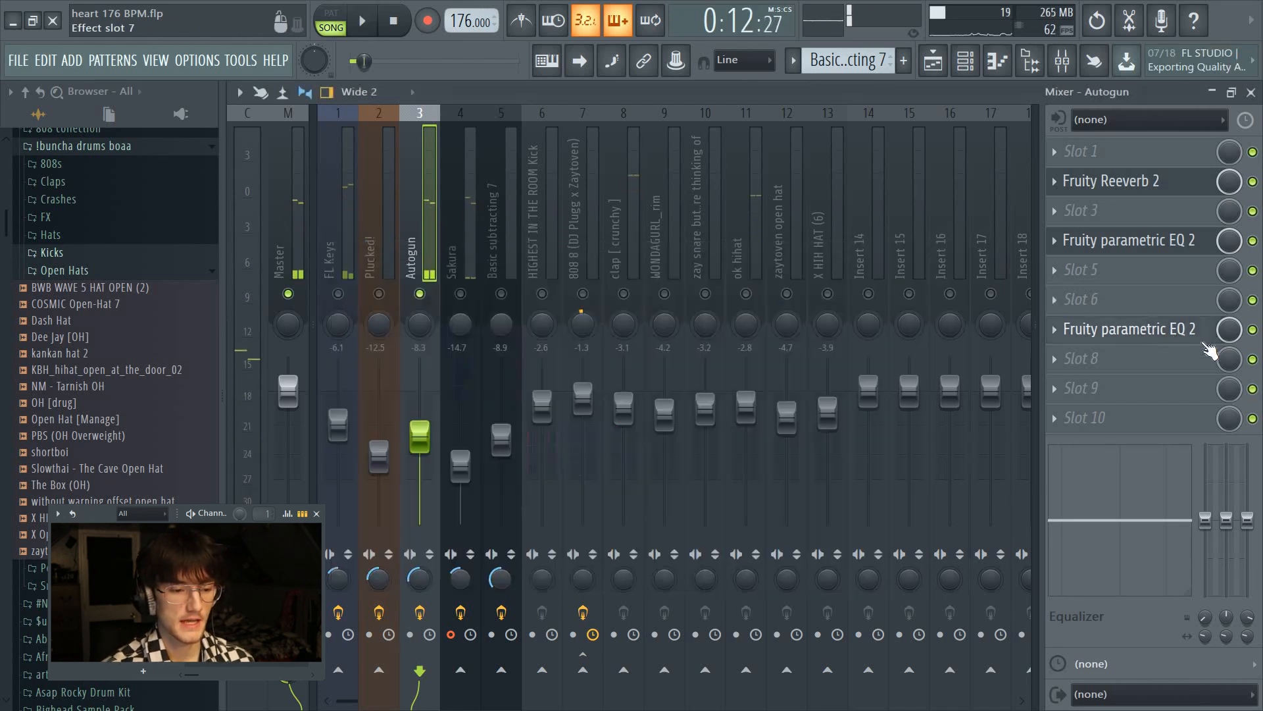
- Create a mix level automation clip for Autogun's slot 7 parametric EQ and hold it at zero until bar 17
right_click(1227, 331)
left_click(1158, 445)
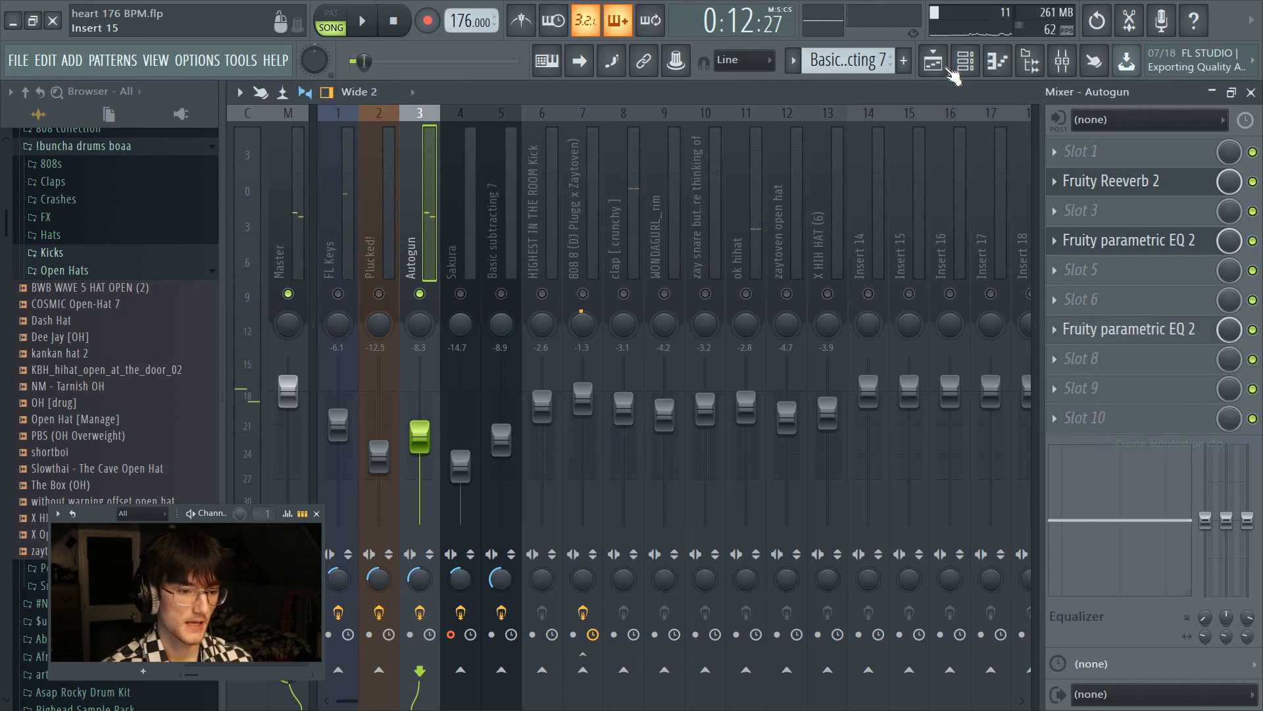
right_click(592, 602)
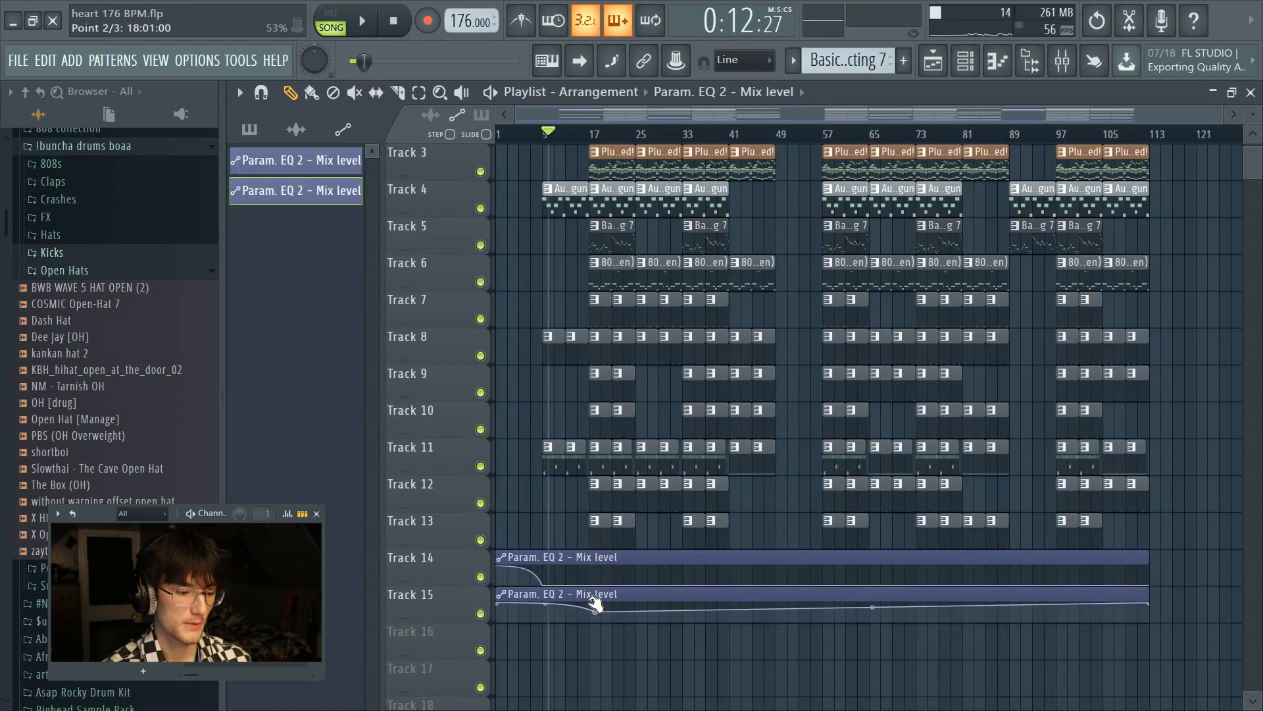
left_click_drag(577, 608, 594, 636)
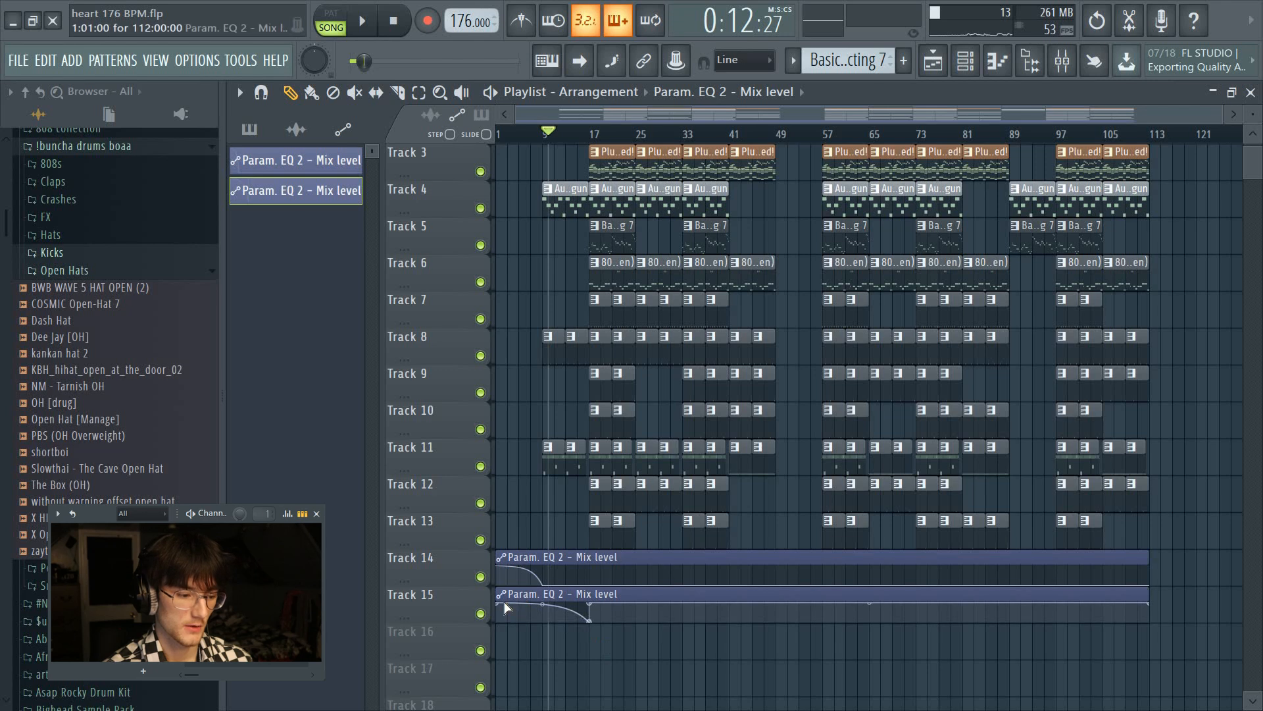
left_click_drag(498, 603, 471, 649)
- Add points to the Track 15 EQ mix level automation so it drops to zero from bar 49 to bar 57
right_click(748, 615)
left_click_drag(748, 615, 783, 583)
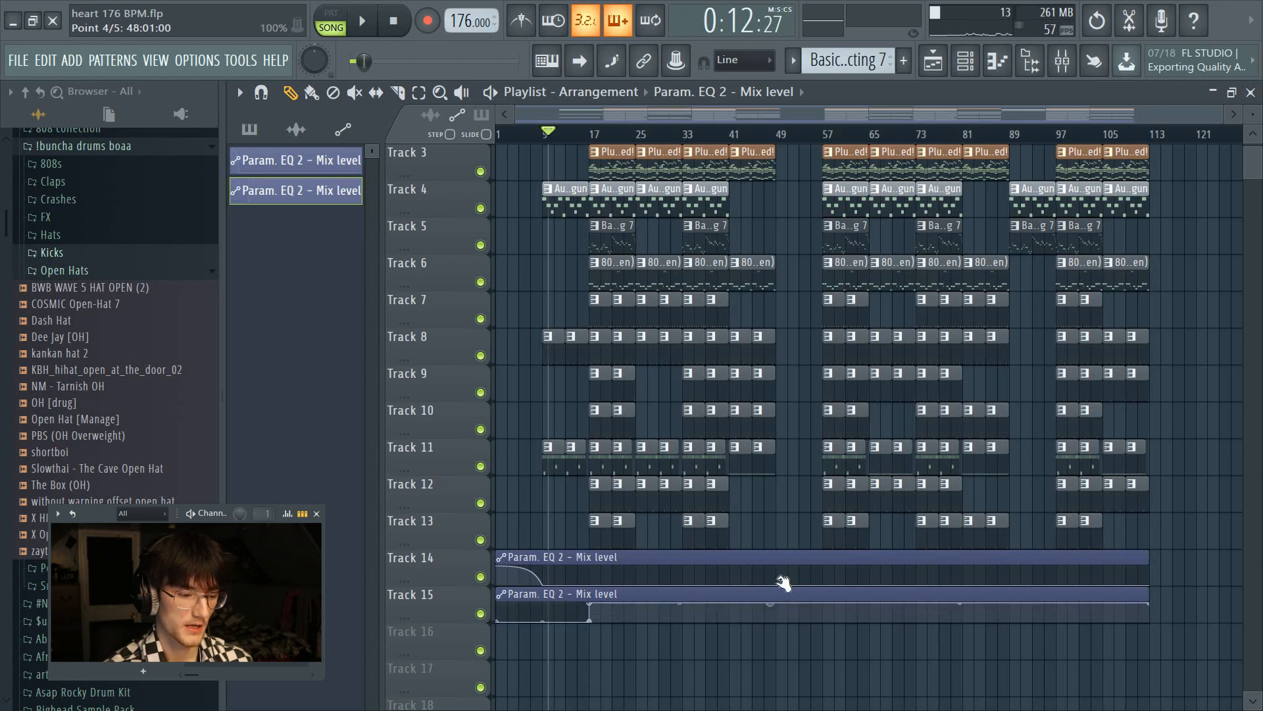
right_click(806, 612)
left_click_drag(754, 656, 752, 658)
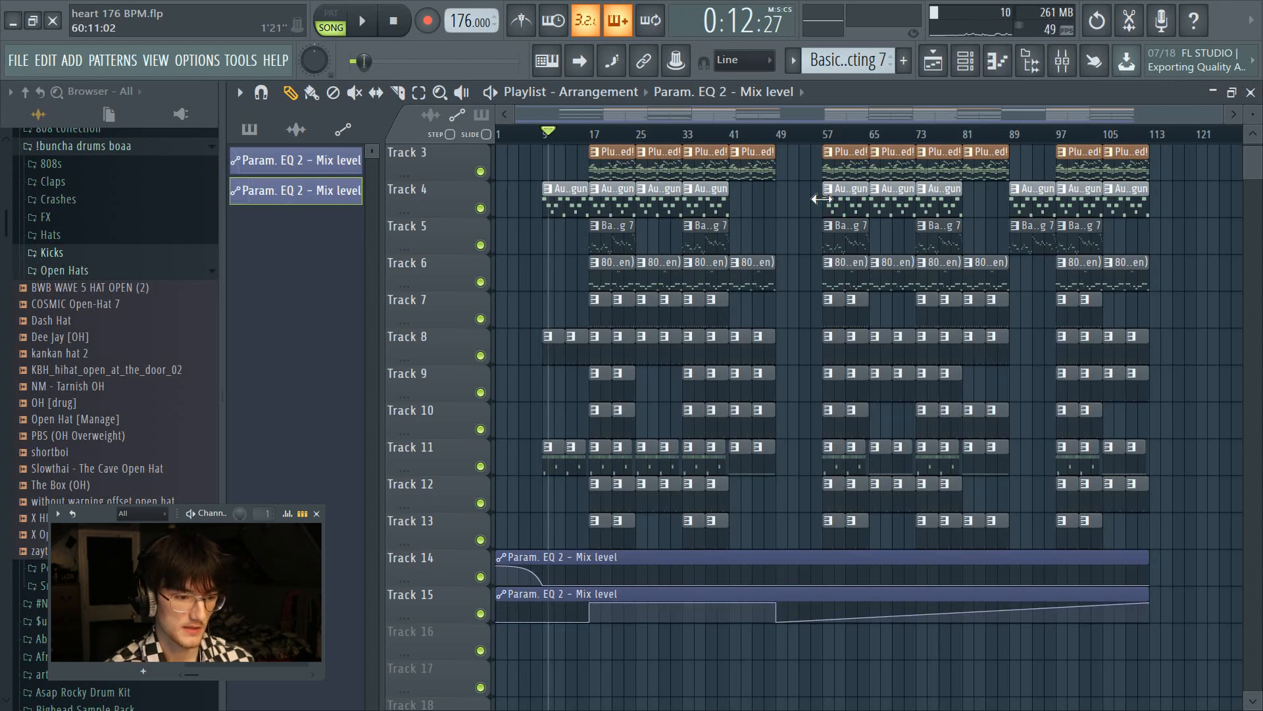
right_click(826, 608)
left_click_drag(826, 608, 822, 658)
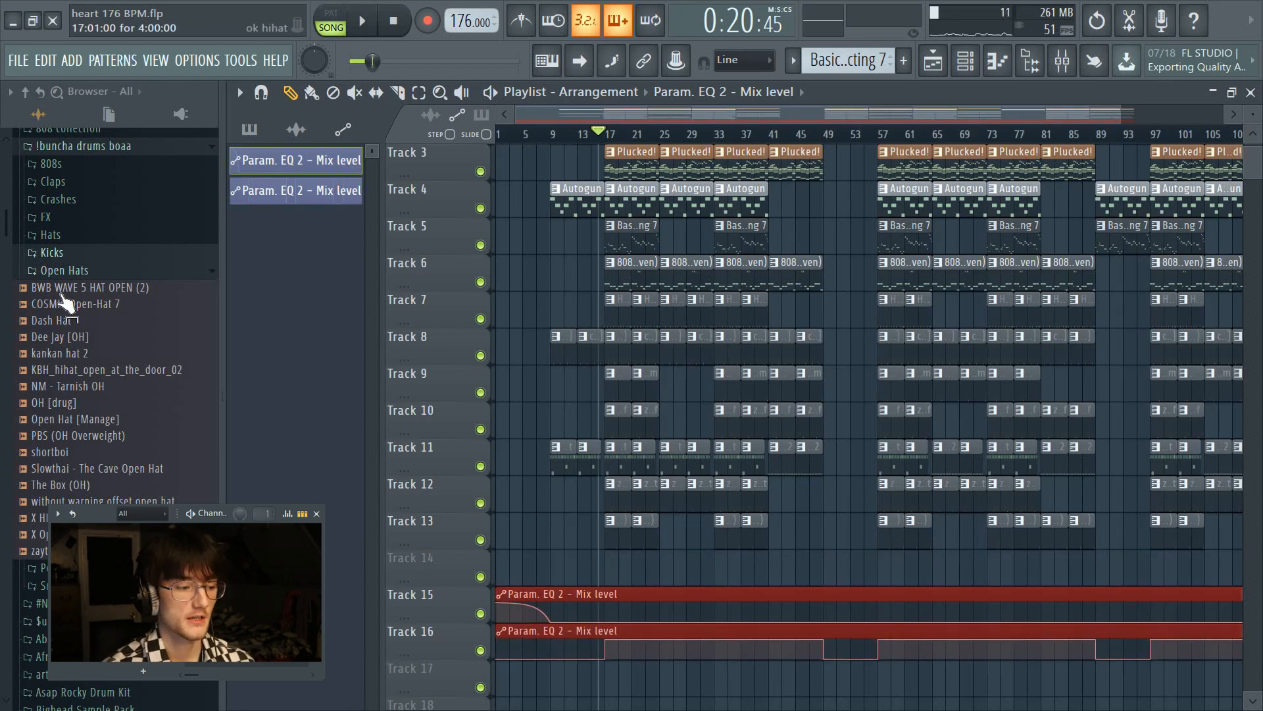
- Find the zaytoven crash in the kit's Crashes folder and add it to the arrangement
left_click(57, 271)
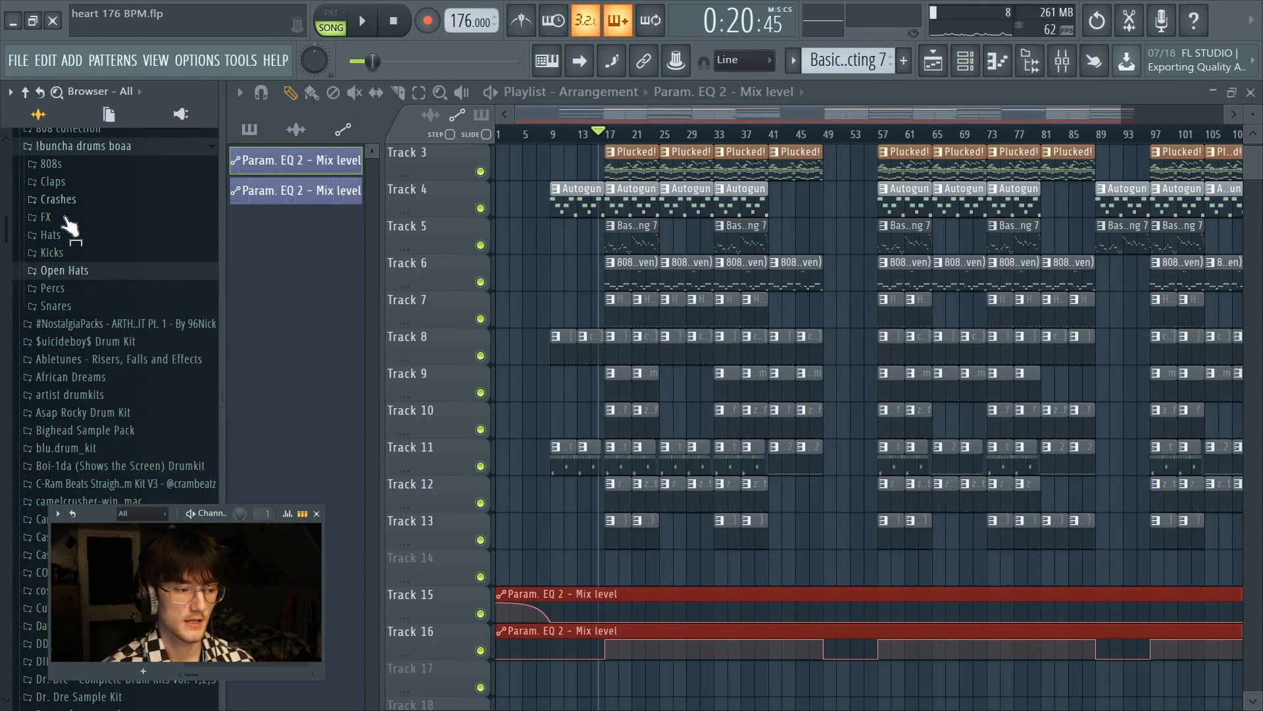
left_click(54, 200)
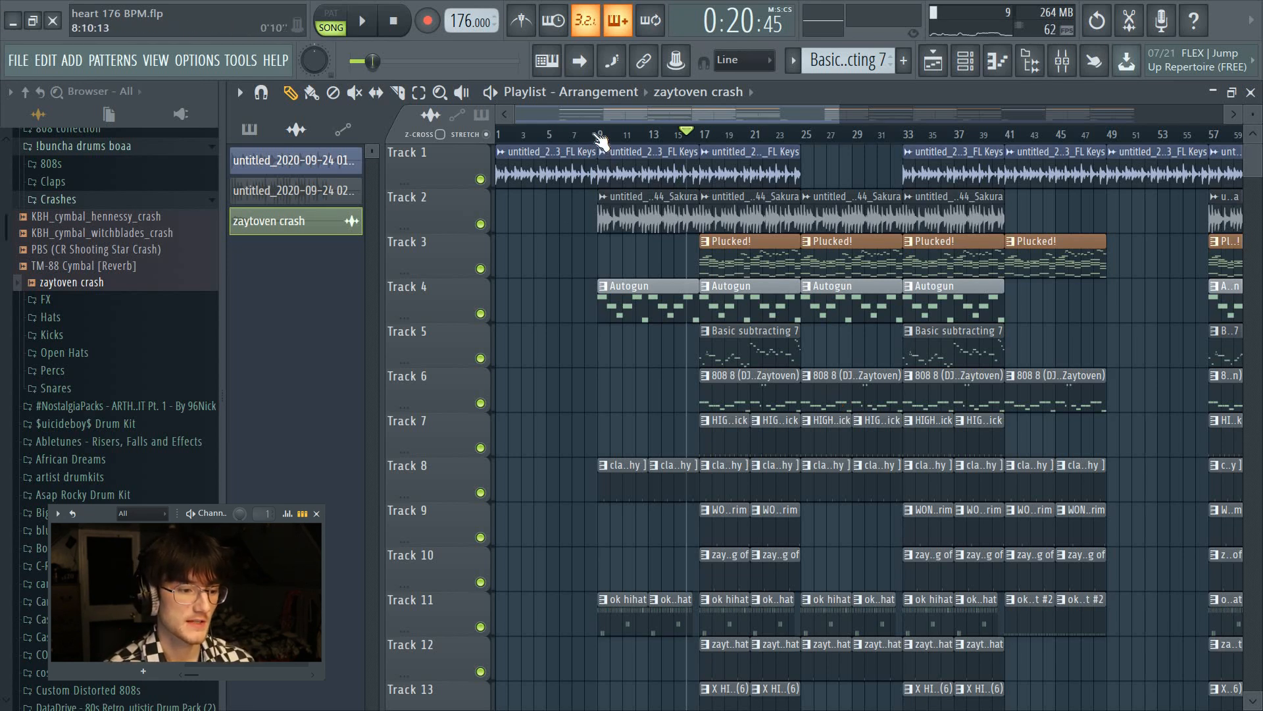
- Solo the Sakura audio clips on Track 2 to audition them from bar 9, and restore all tracks
scroll(626, 224, "up", 2)
right_click(480, 224)
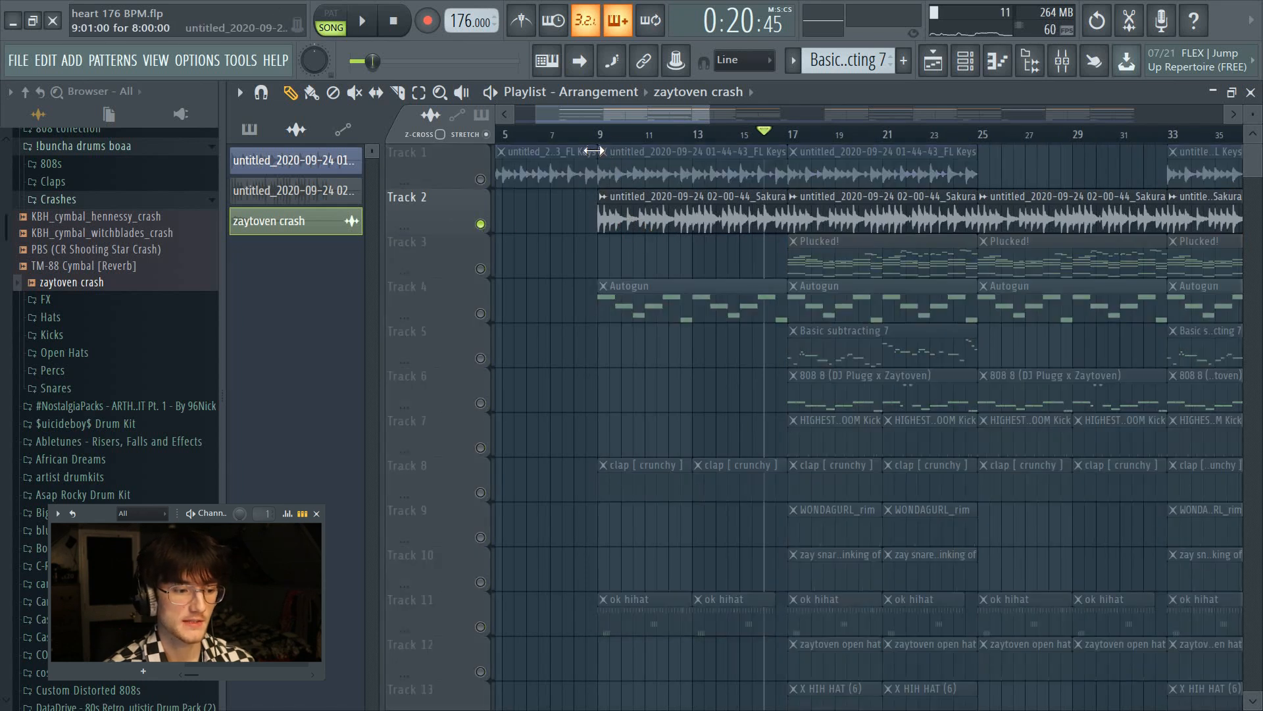
left_click(600, 137)
right_click(481, 223)
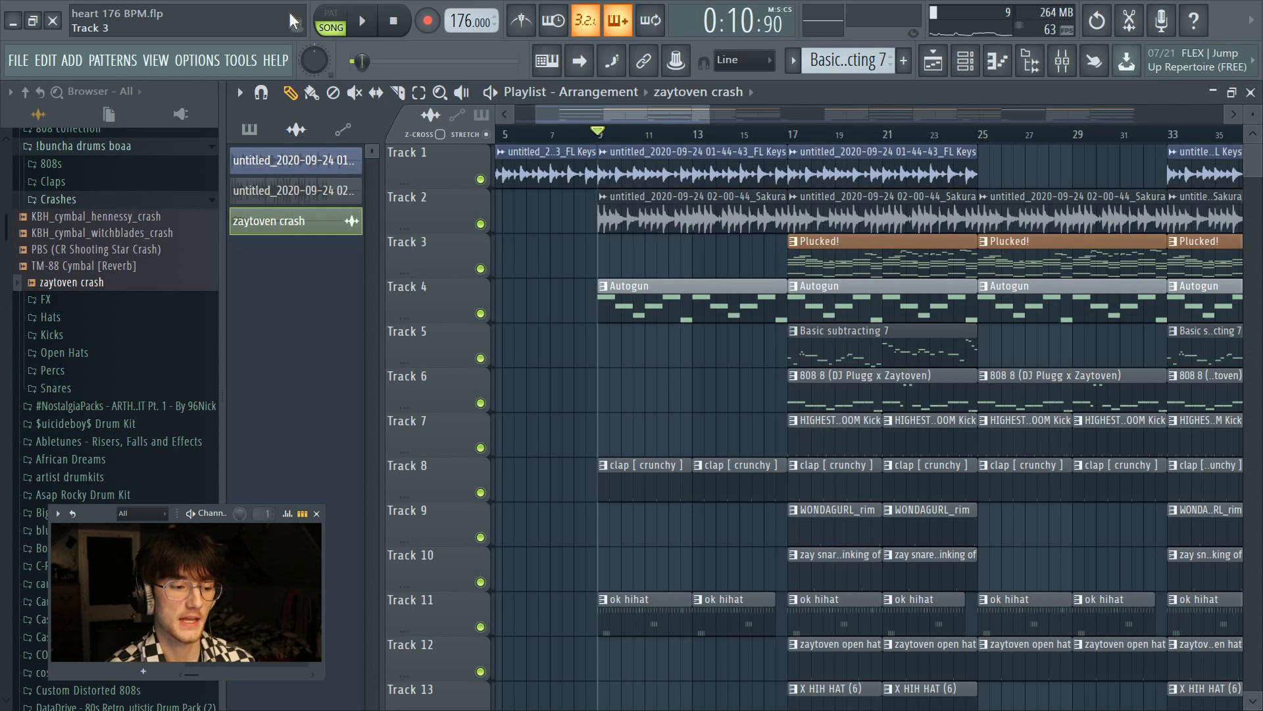
- Create a volume automation clip for the first Sakura clip, curve it as a fade-in from zero at bar 9, and play it back
left_click(603, 197)
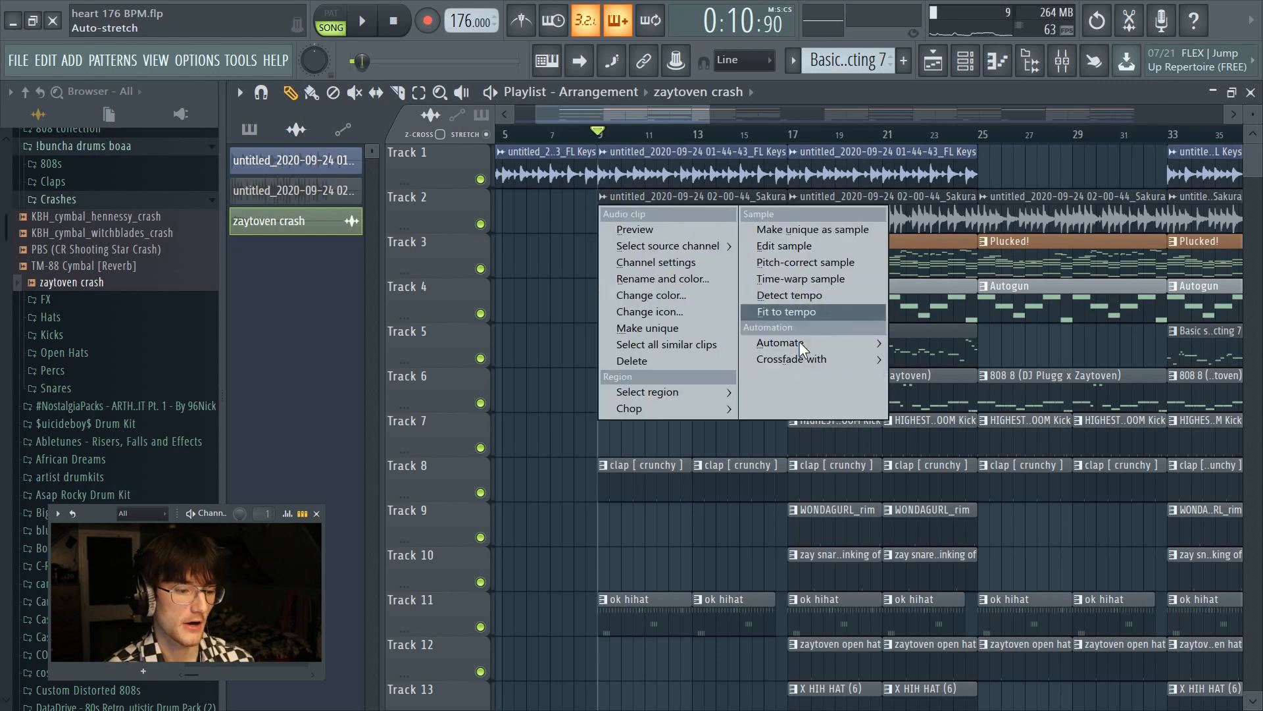
mouse_move(822, 342)
left_click(920, 359)
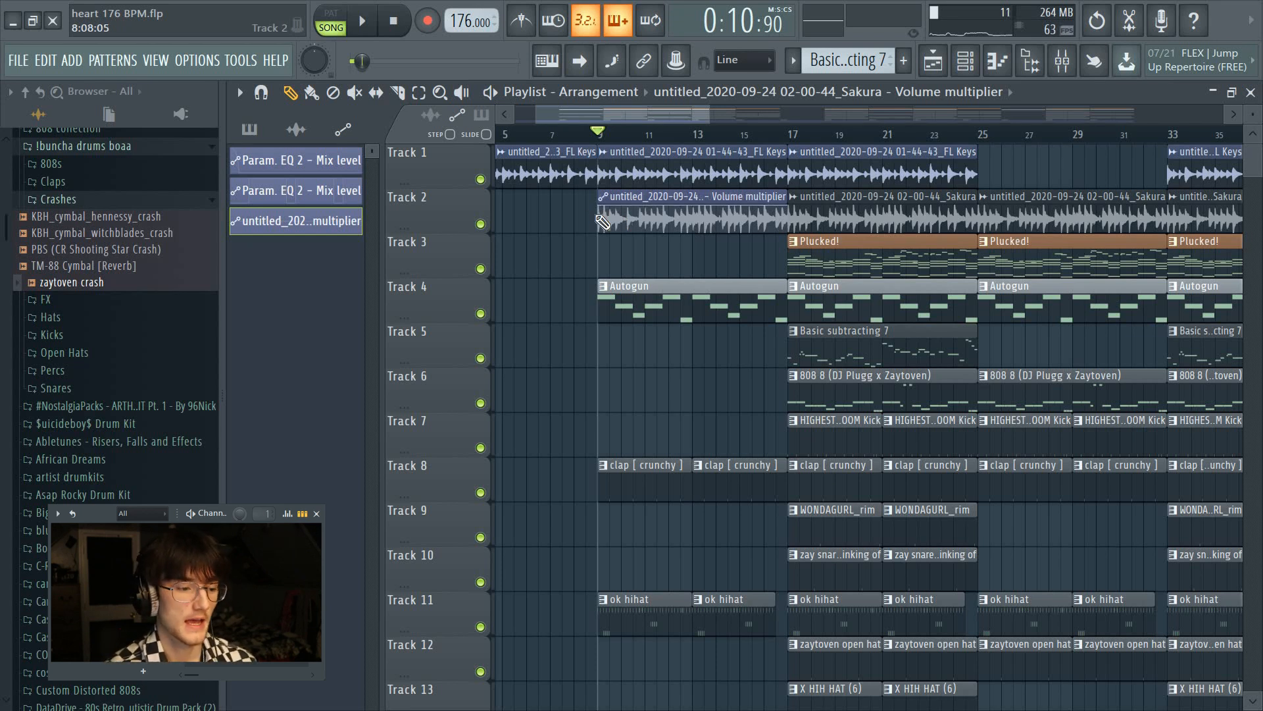
left_click_drag(603, 210, 592, 247)
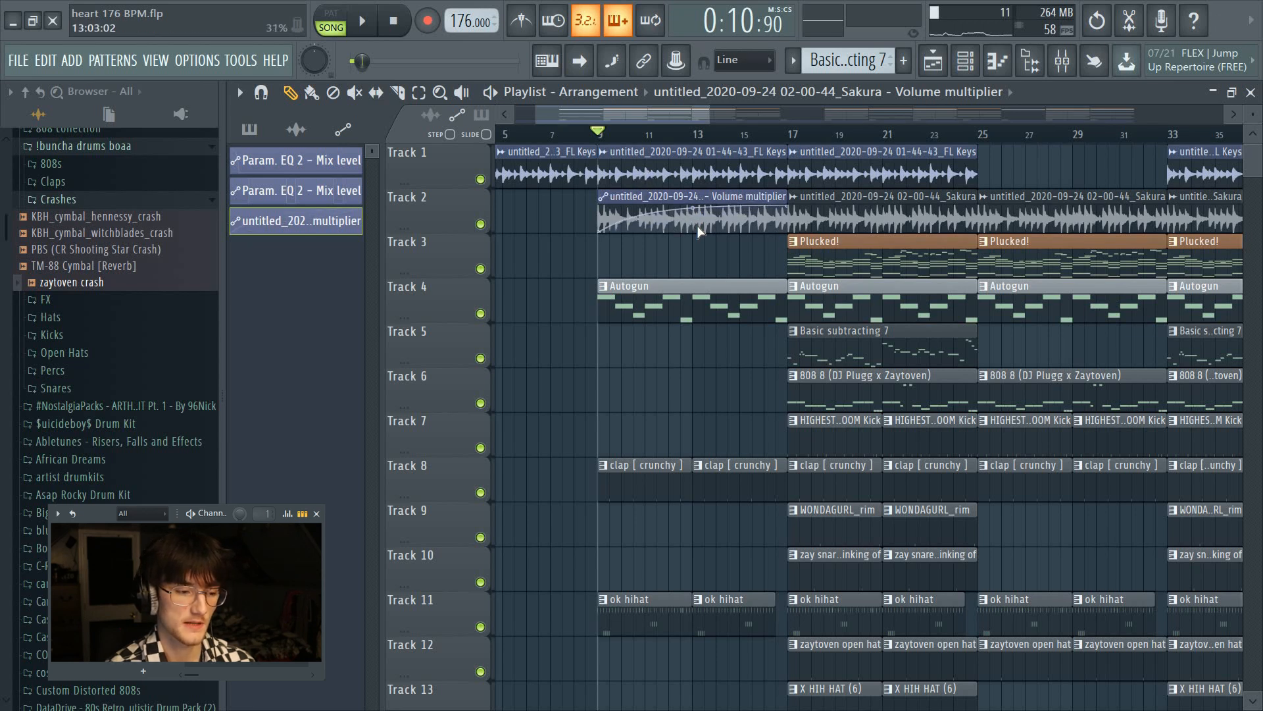
key("space")
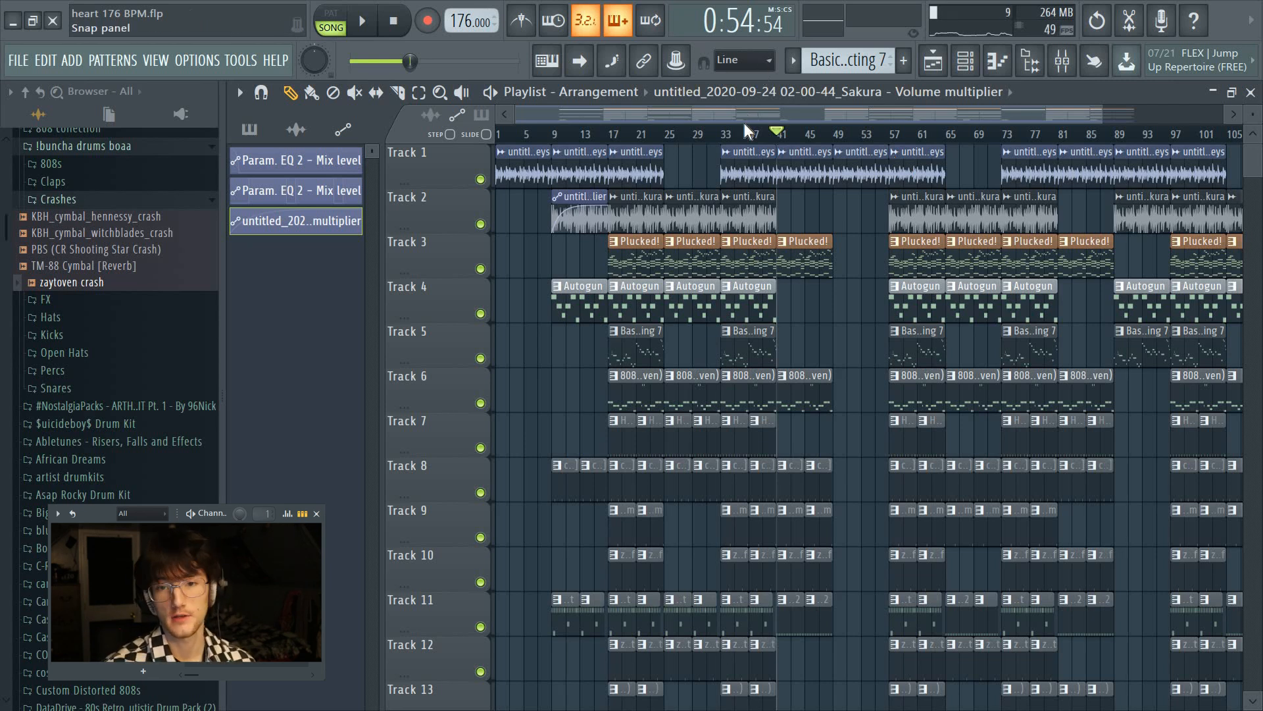
- Raise the Param. EQ 2 mix level automation on Track 15 to full between bars 41 and 49
scroll(722, 253, "down", 1)
scroll(723, 253, "down", 4)
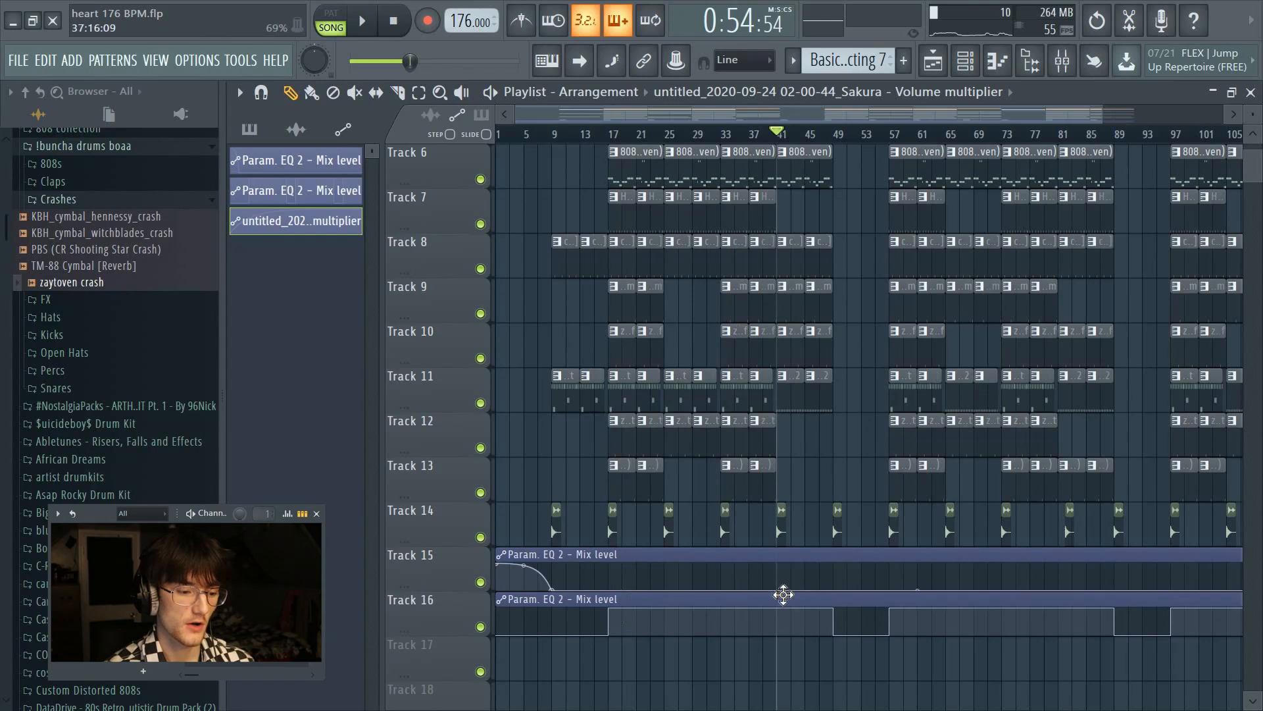
left_click_drag(777, 603, 752, 563)
mouse_move(826, 571)
left_mouse_down()
mouse_move(835, 542)
mouse_move(836, 554)
left_mouse_up()
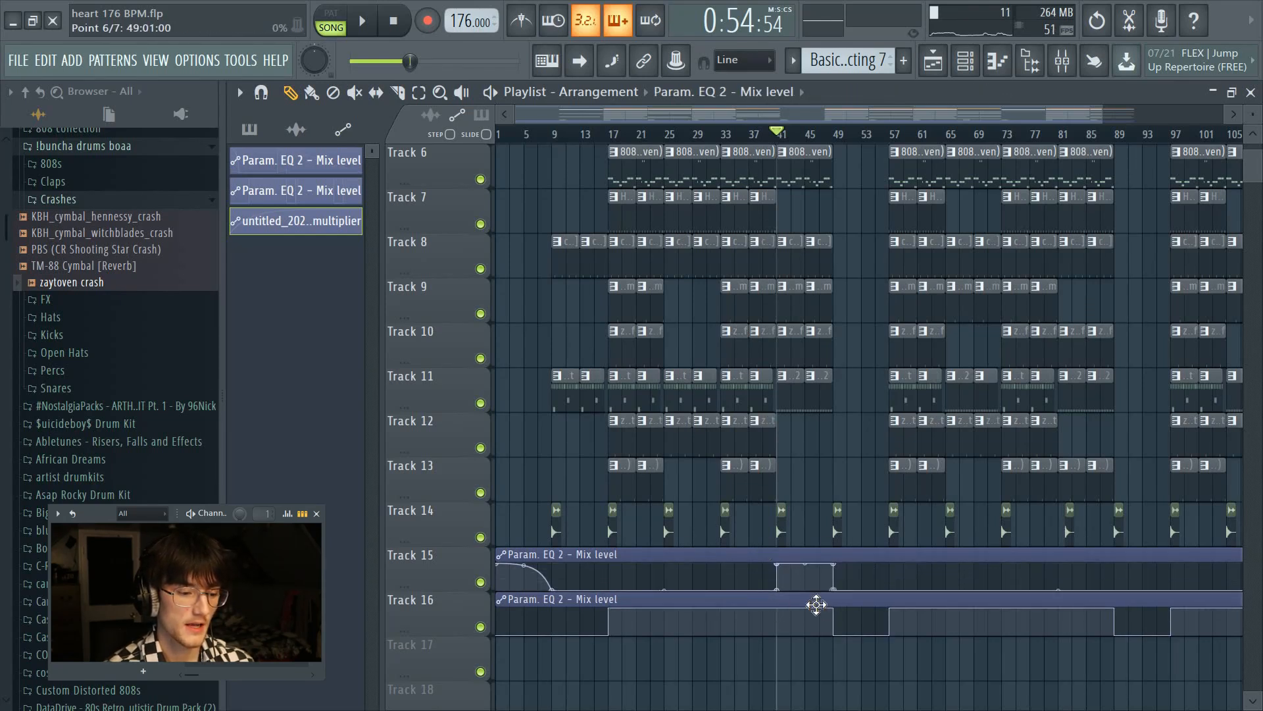
- Play back the filtered section from bar 41 up to about bar 49
scroll(822, 395, "up", 5)
key("space")
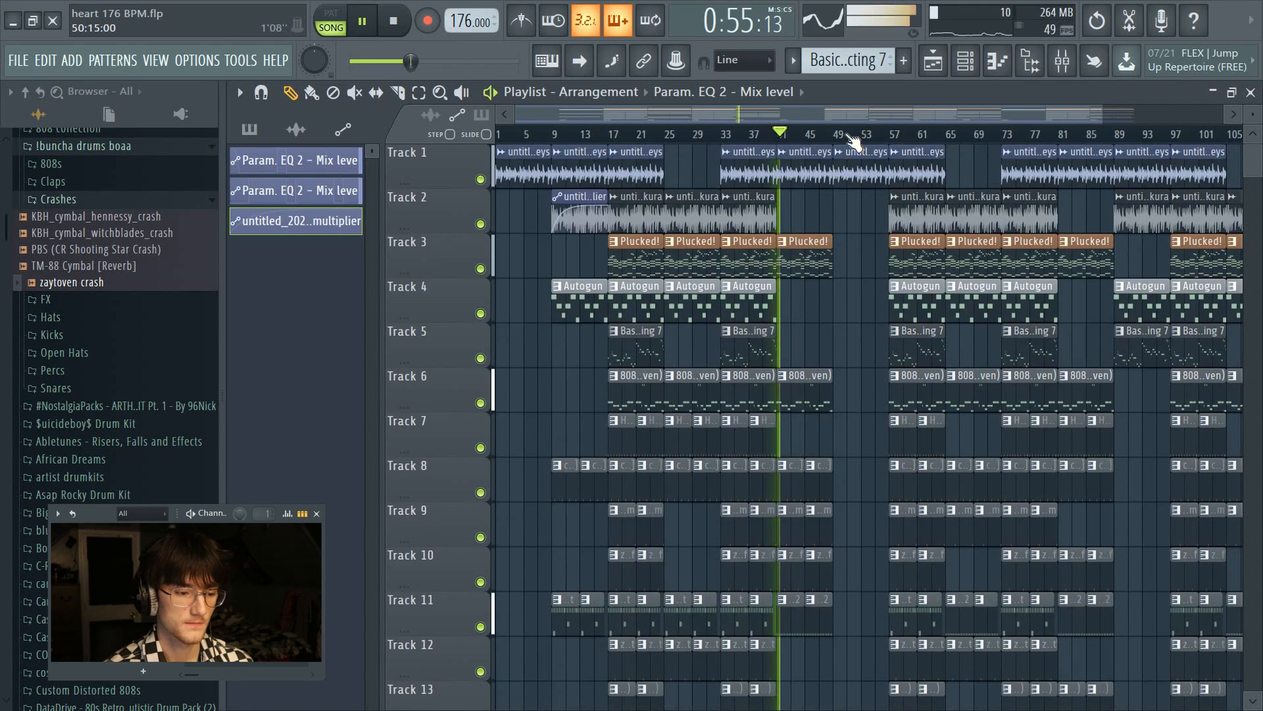
scroll(847, 140, "up", 2)
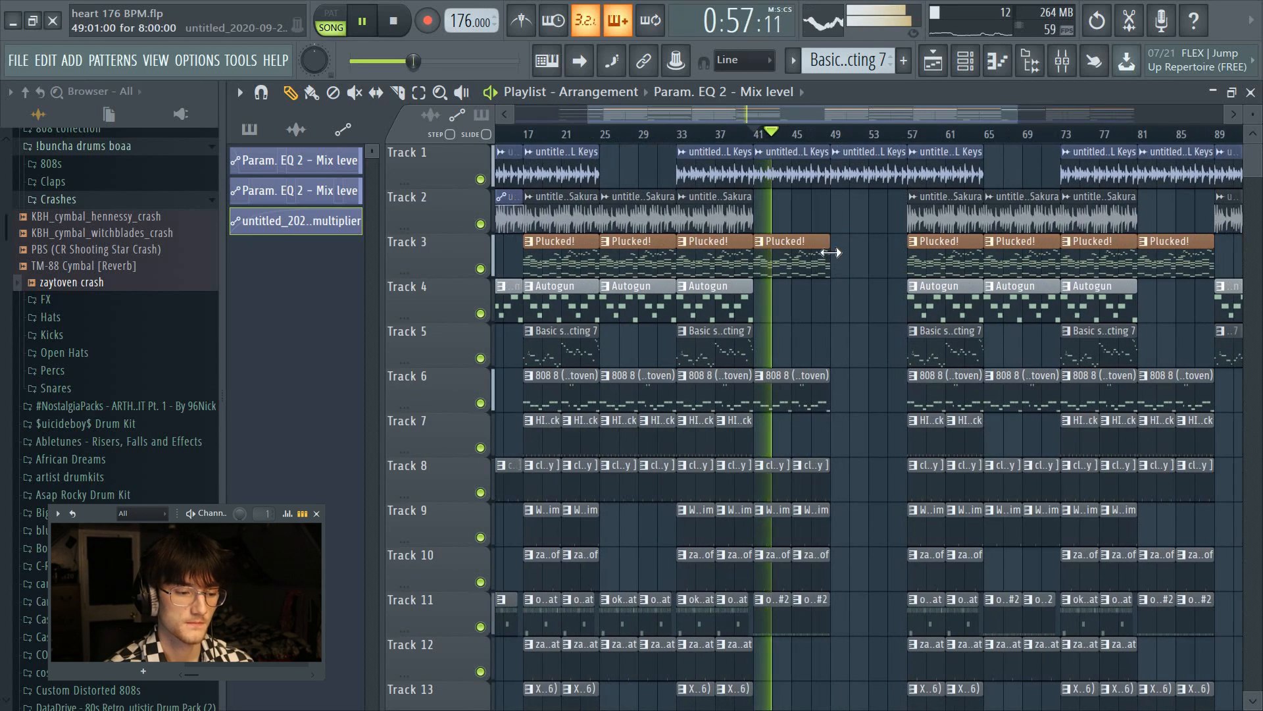
key("space")
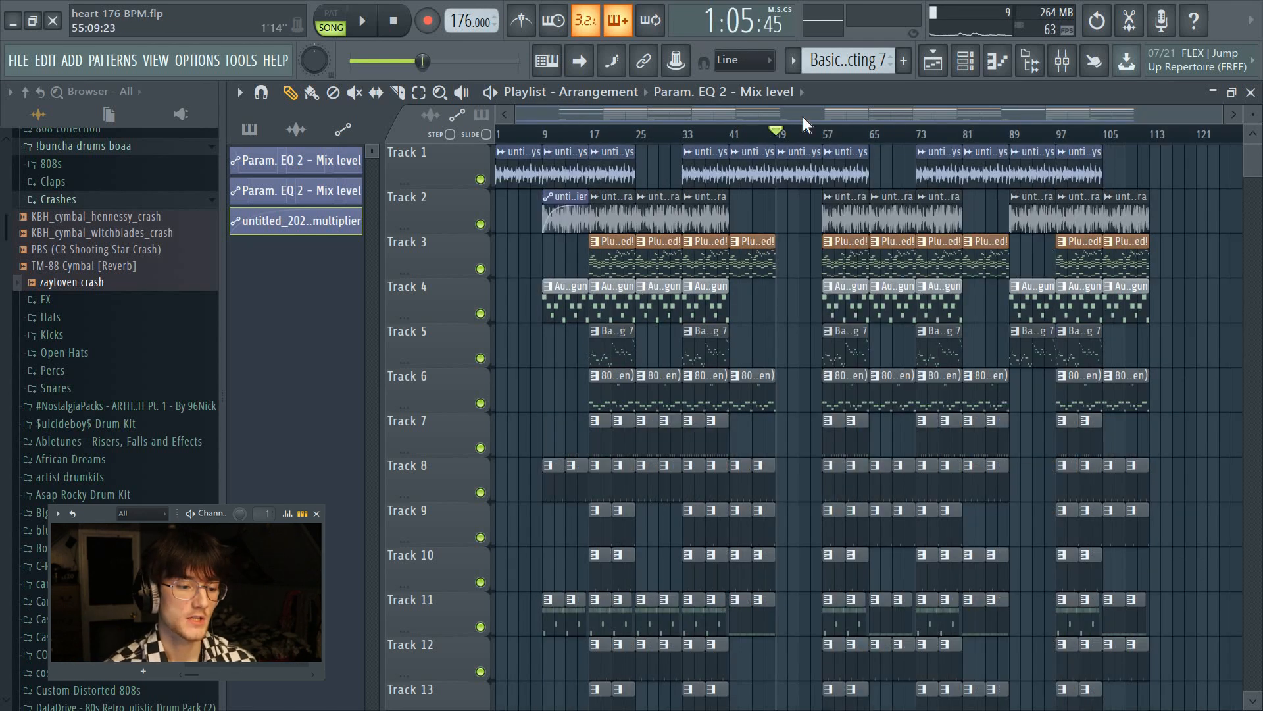
- Add Gross Beat to slot 1 of the Plucked! mixer track, load a preset with the 1/2 Speed time effect, and play it back
left_click(1064, 58)
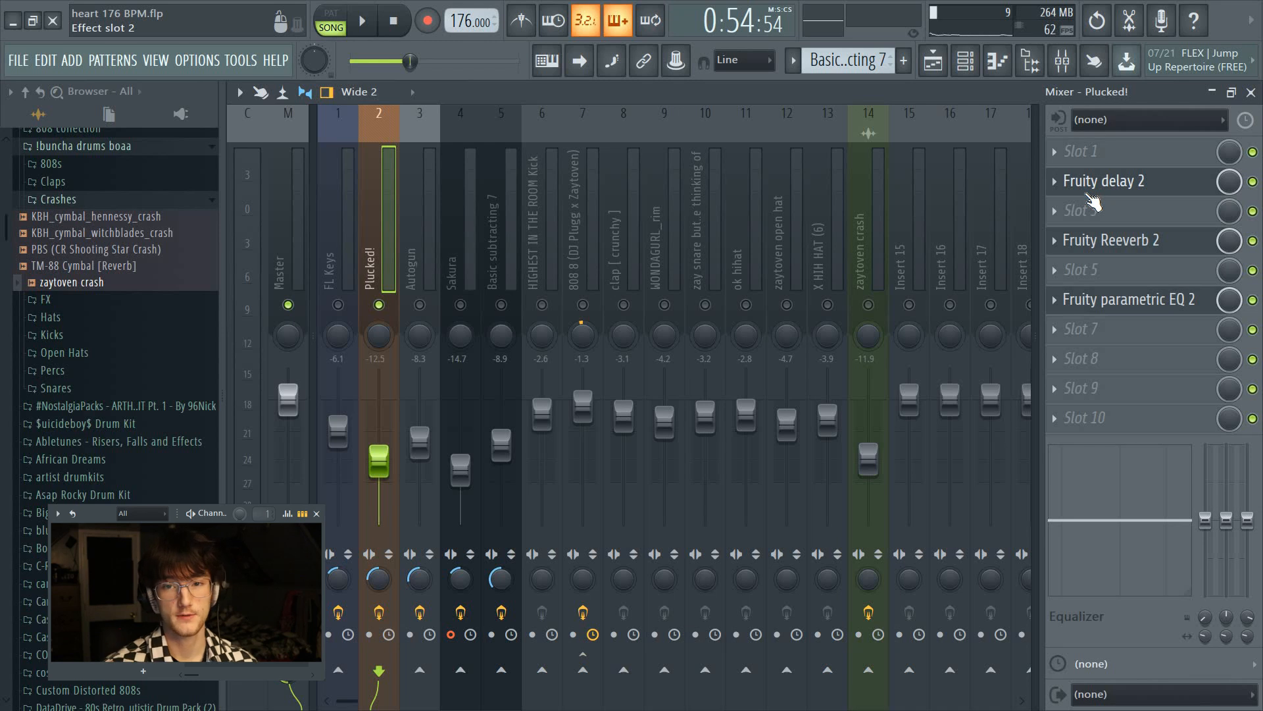
left_click(1102, 157)
left_click(785, 446)
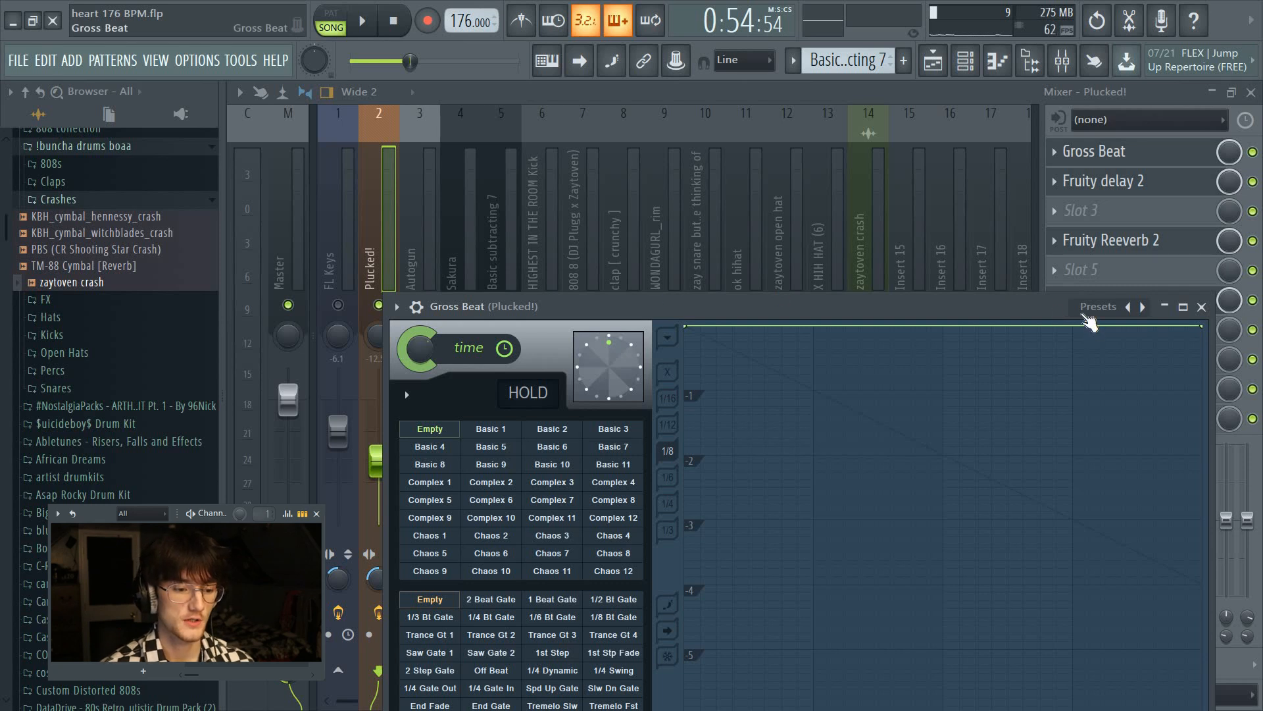
left_click(1099, 306)
left_click(1109, 363)
key("space")
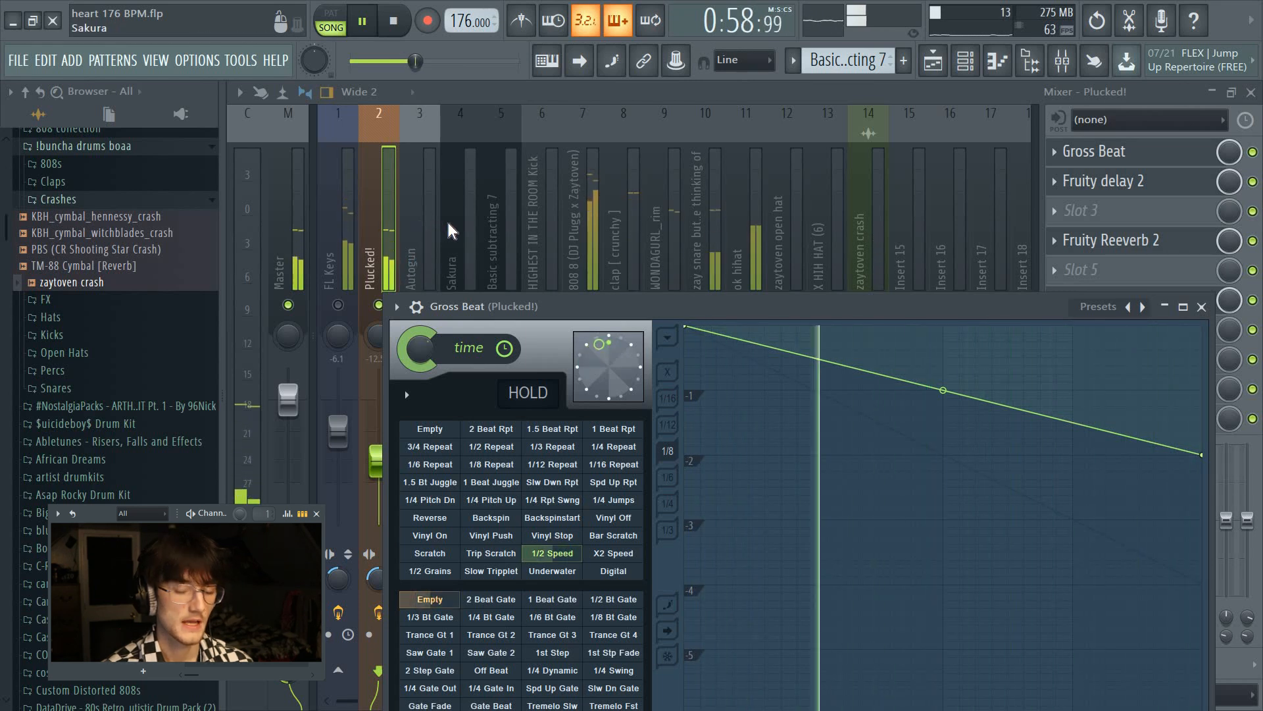
key("space")
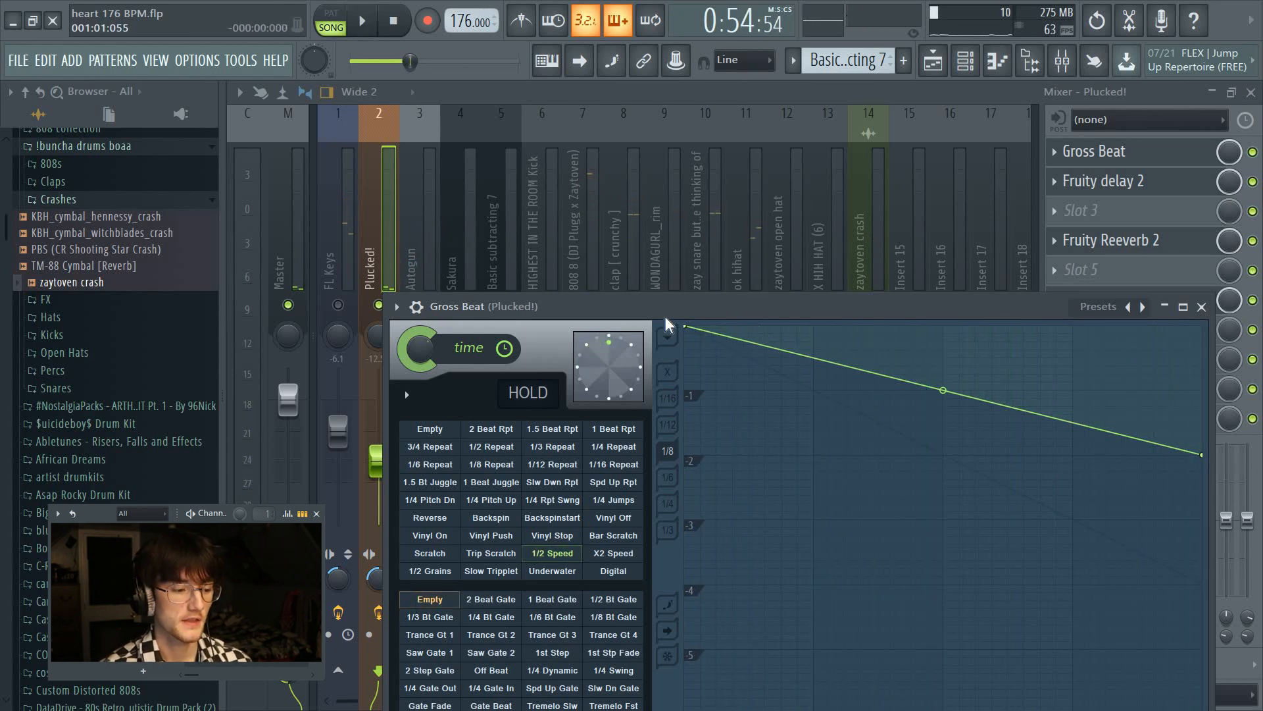
- Set Gross Beat's volume effect to Sidechain and play back the Plucked! melody
left_click_drag(631, 307, 666, 183)
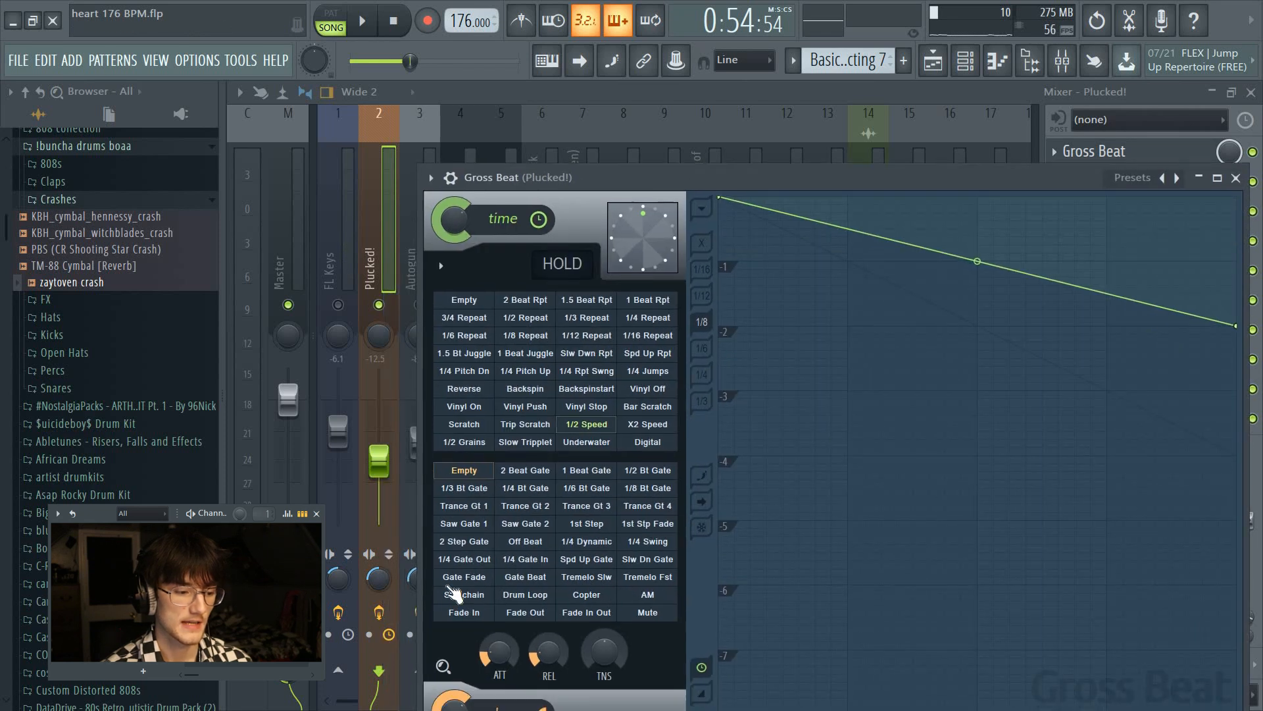
left_click(464, 594)
key("space")
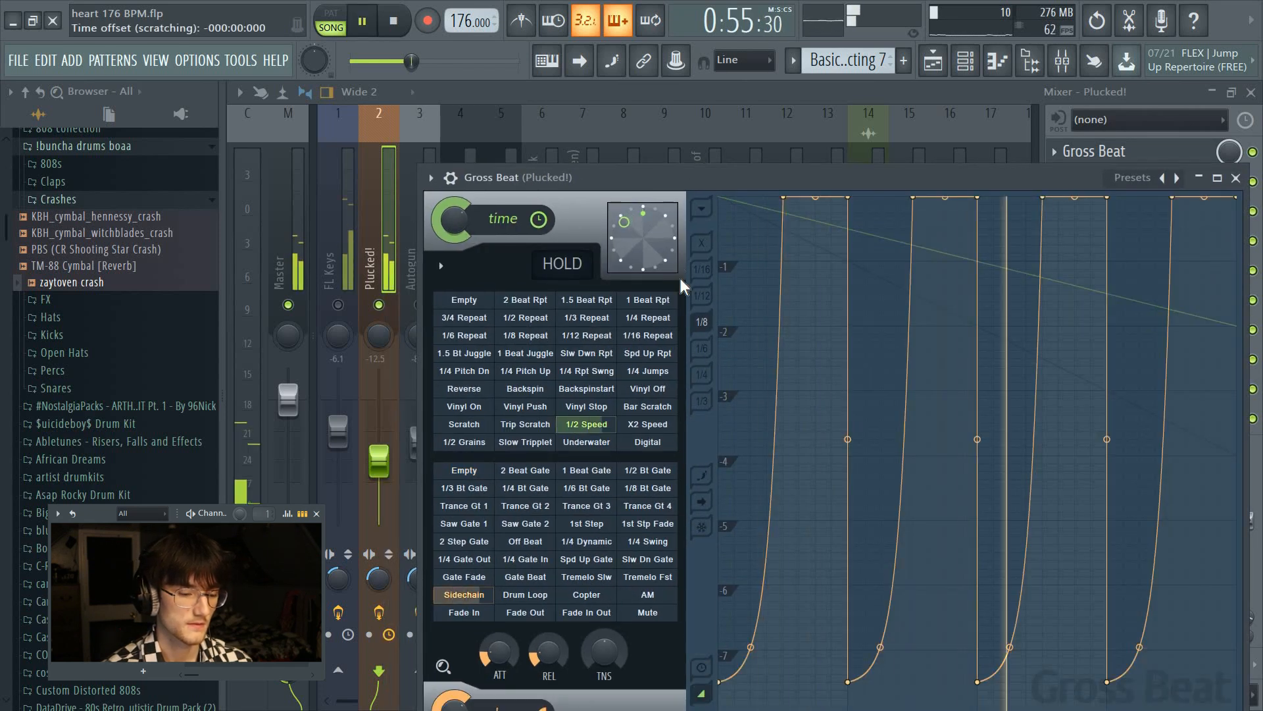
key("space")
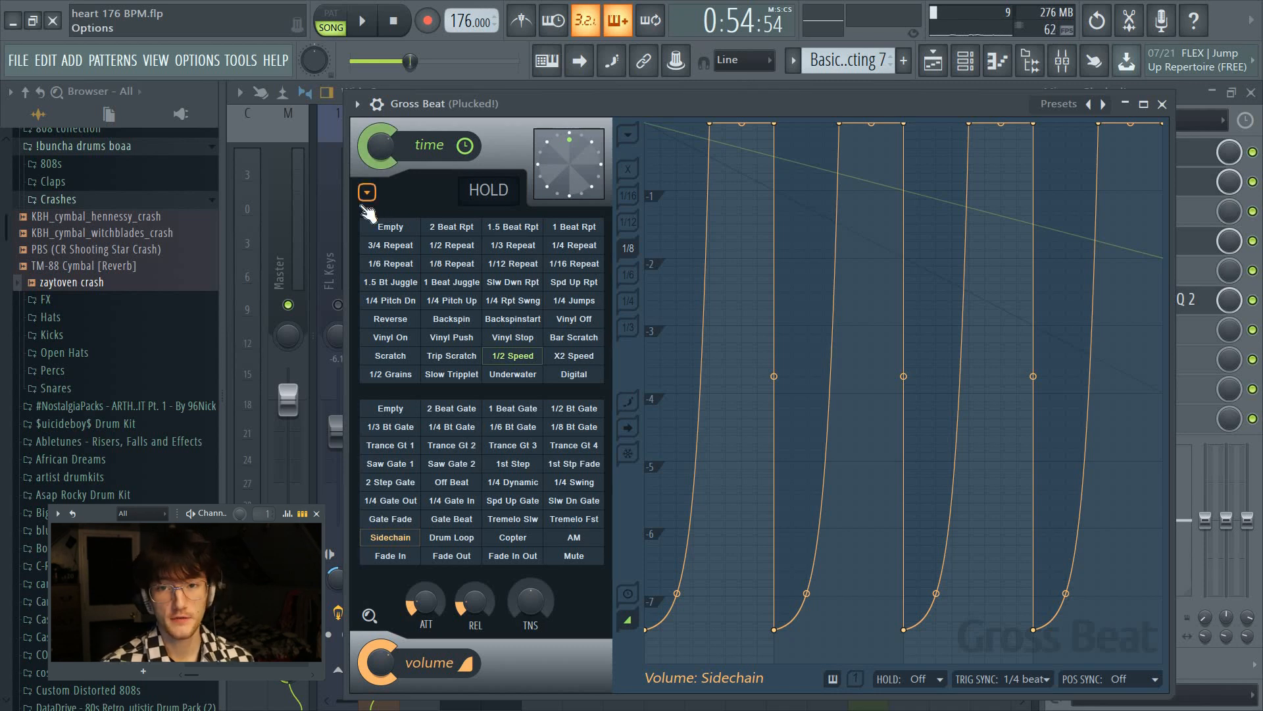
- Change Gross Beat's click reduction option and play back the result
left_click(365, 194)
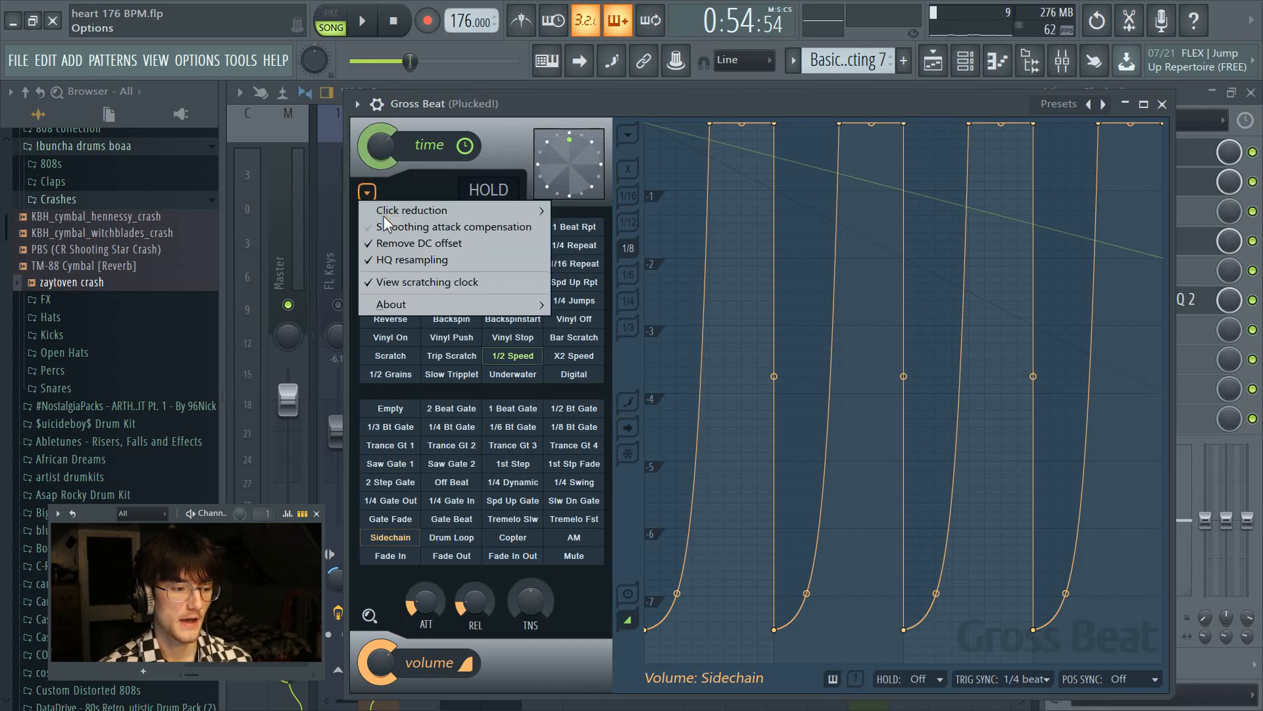
mouse_move(500, 210)
left_click(616, 245)
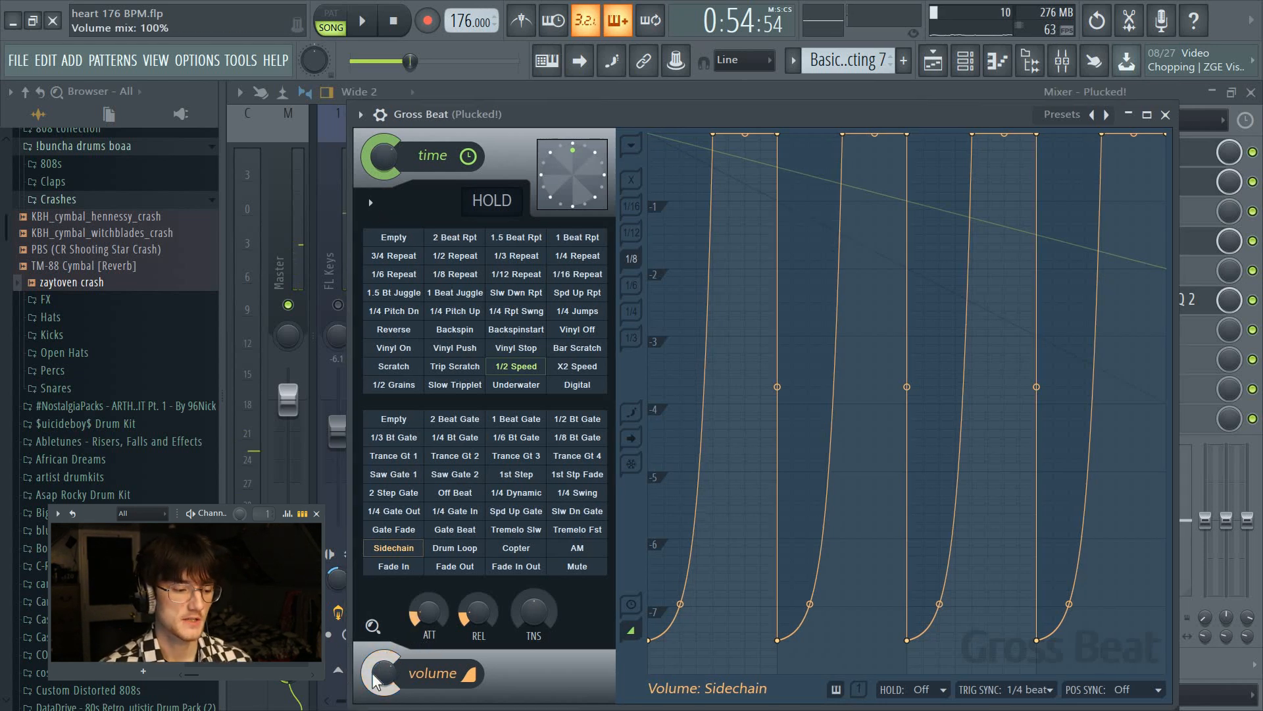
key("space")
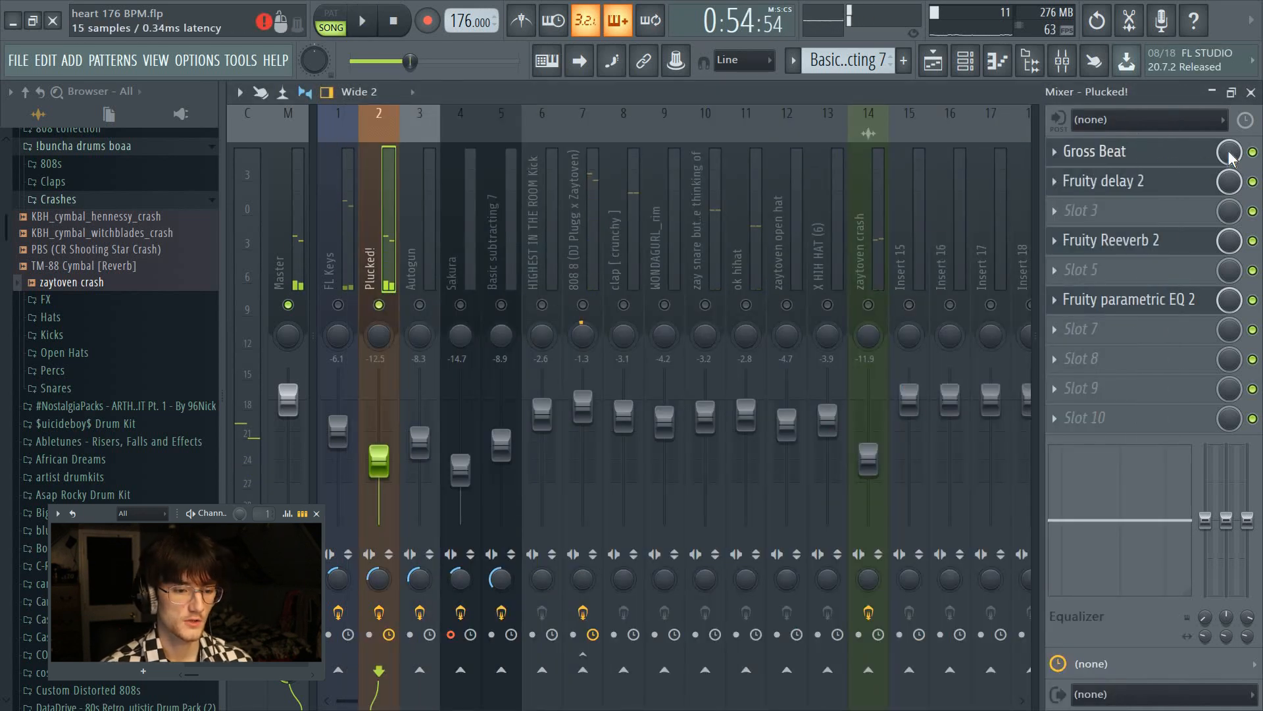
- Create an automation clip for the mix level of Plucked!'s Gross Beat and move the playhead to bar 25
right_click(1229, 155)
left_click(1169, 265)
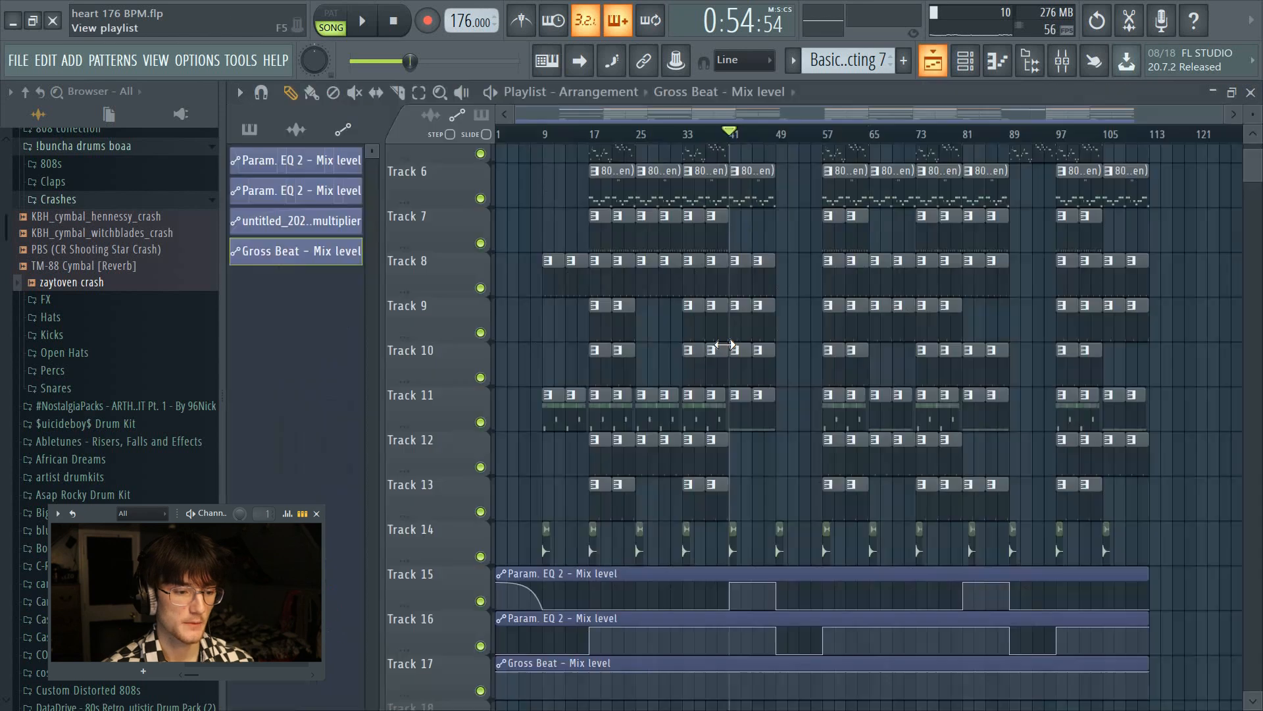
scroll(669, 208, "up", 2)
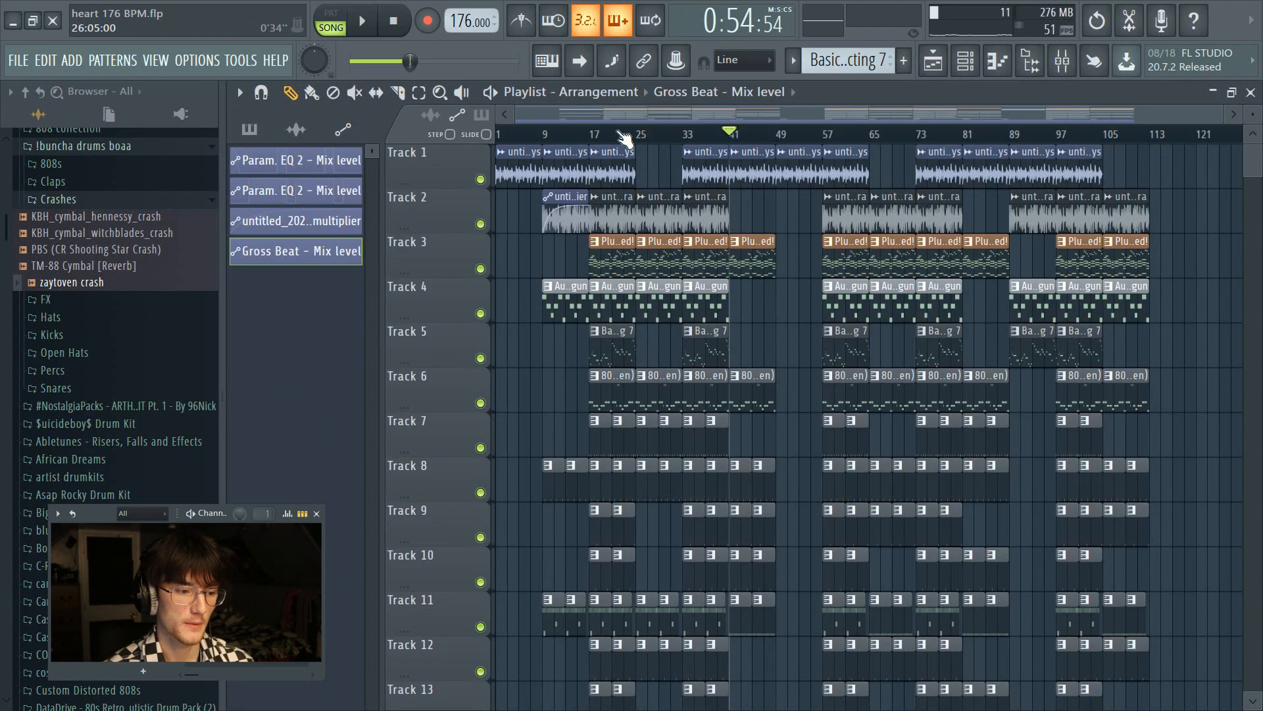
left_click(637, 132)
left_click_drag(637, 133, 640, 134)
scroll(642, 191, "down", 1)
scroll(711, 327, "down", 4)
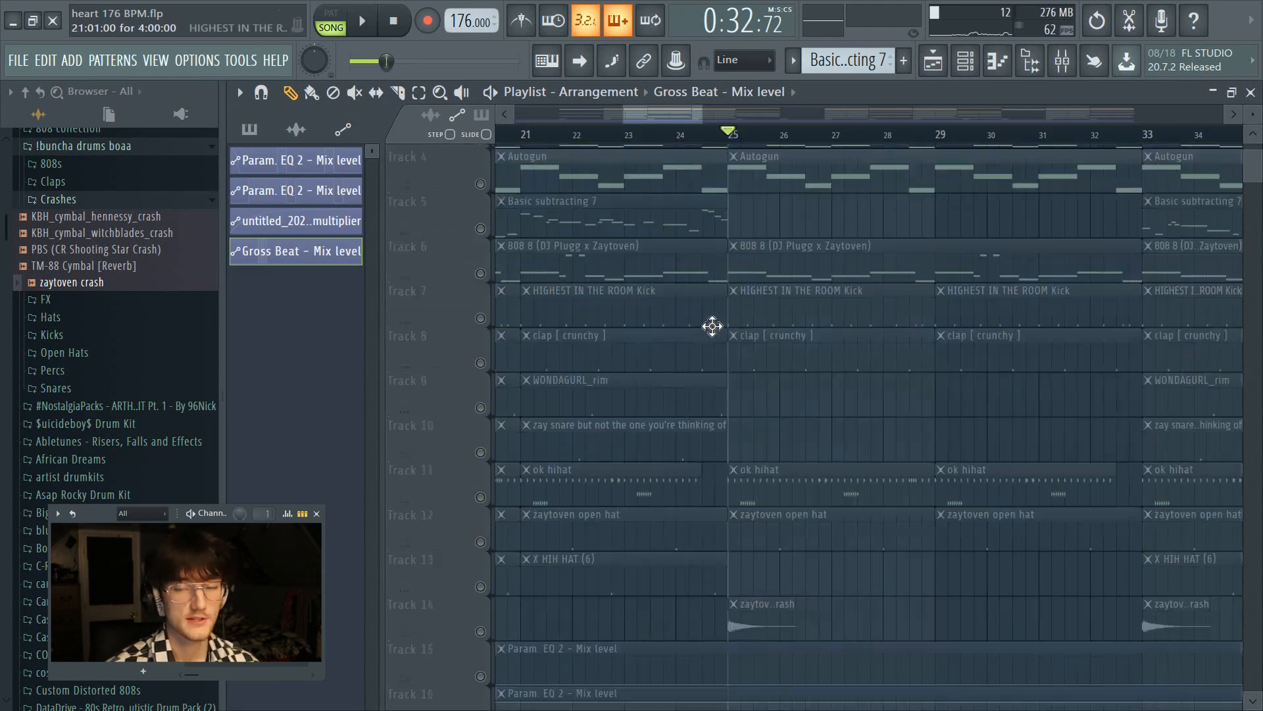
- Enable Track 17 with short Gross Beat mix level bursts at bars 25, 27, 29 and 31, and play from bar 25
left_click(481, 492)
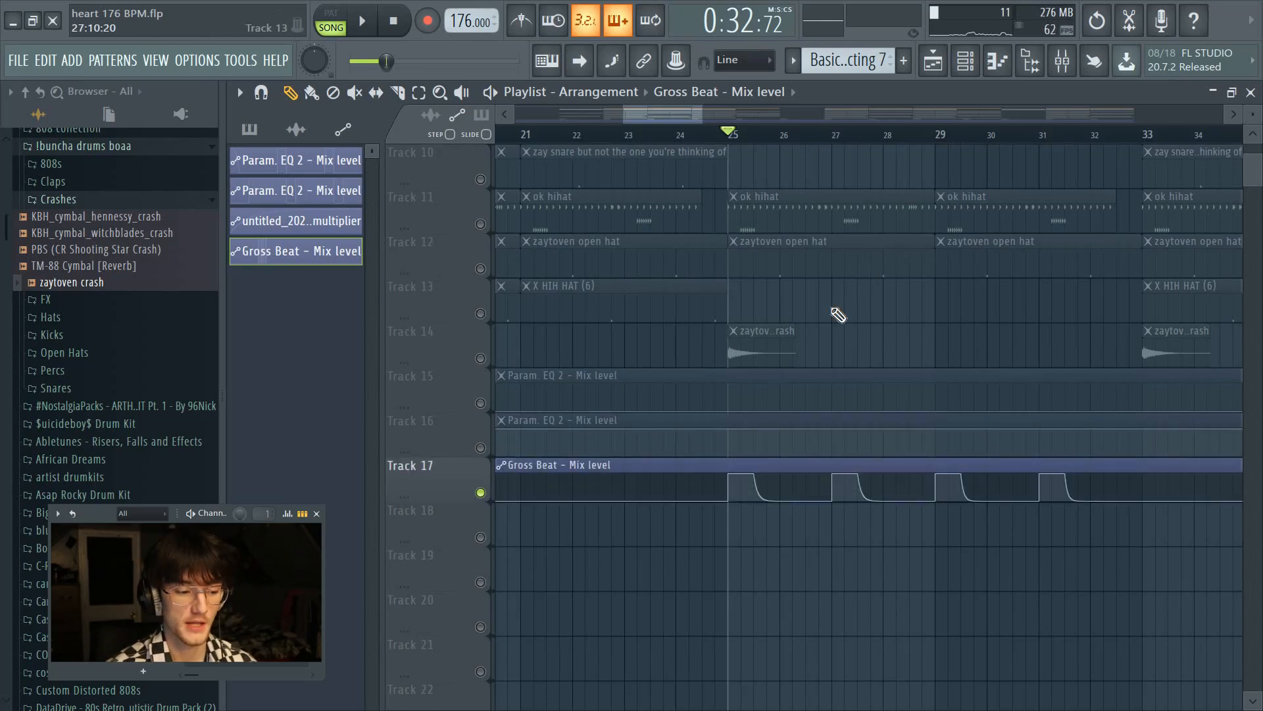
key("space")
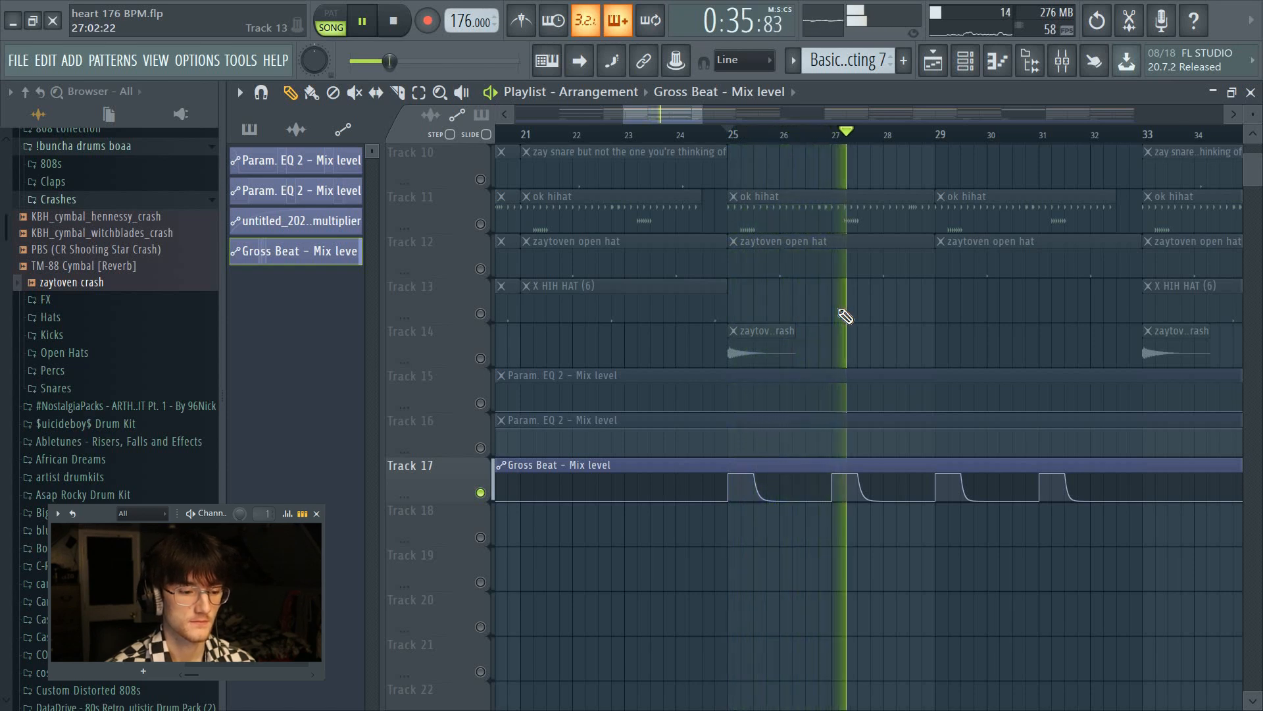
key("space")
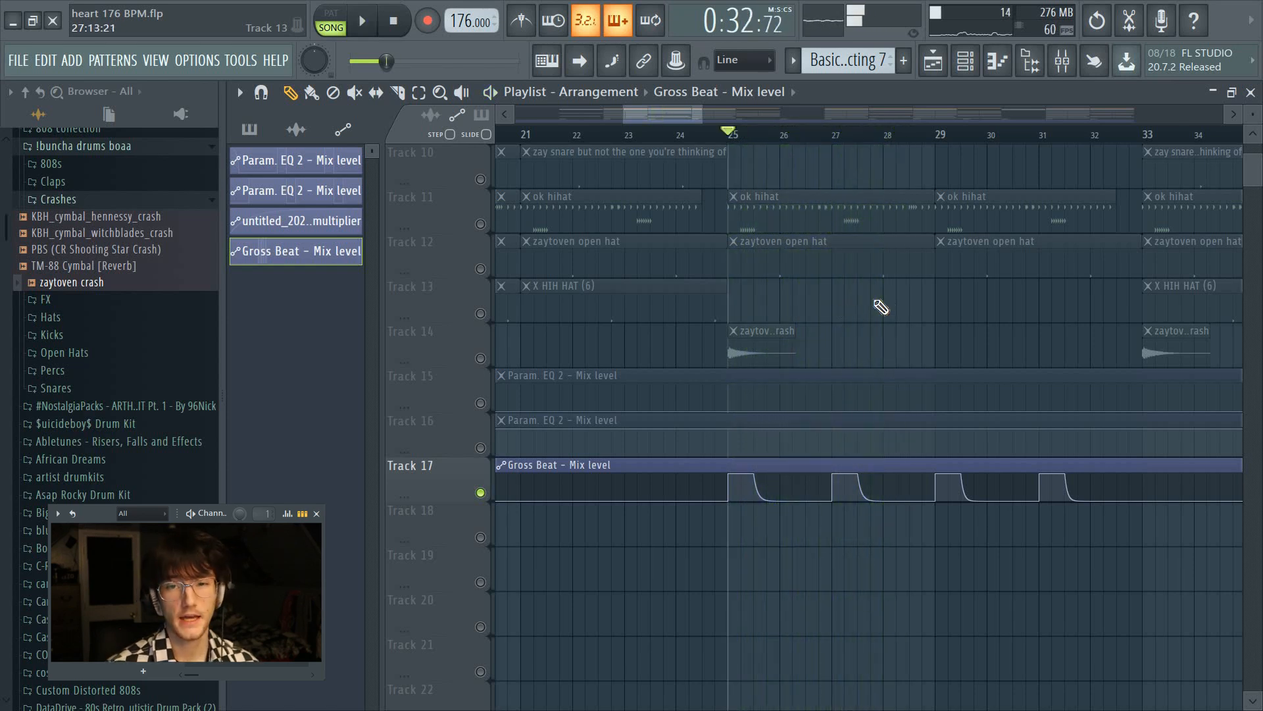